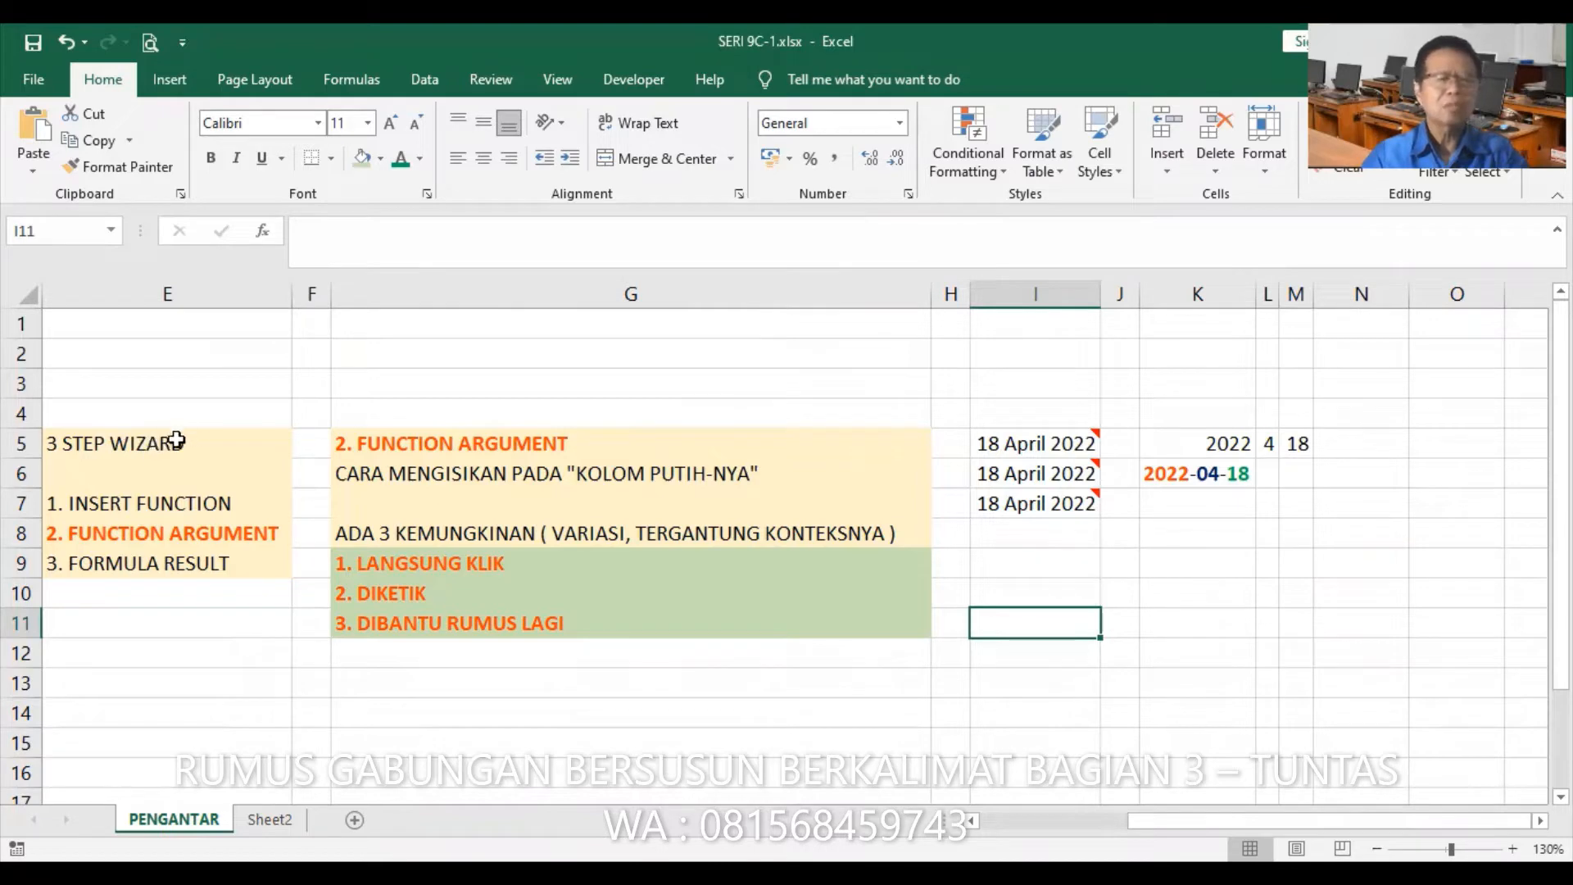
- Review the 3 Step Wizard and Function Argument notes on the PENGANTAR sheet, and read the comments on the dates in I5:I7
drag(127, 442, 246, 569)
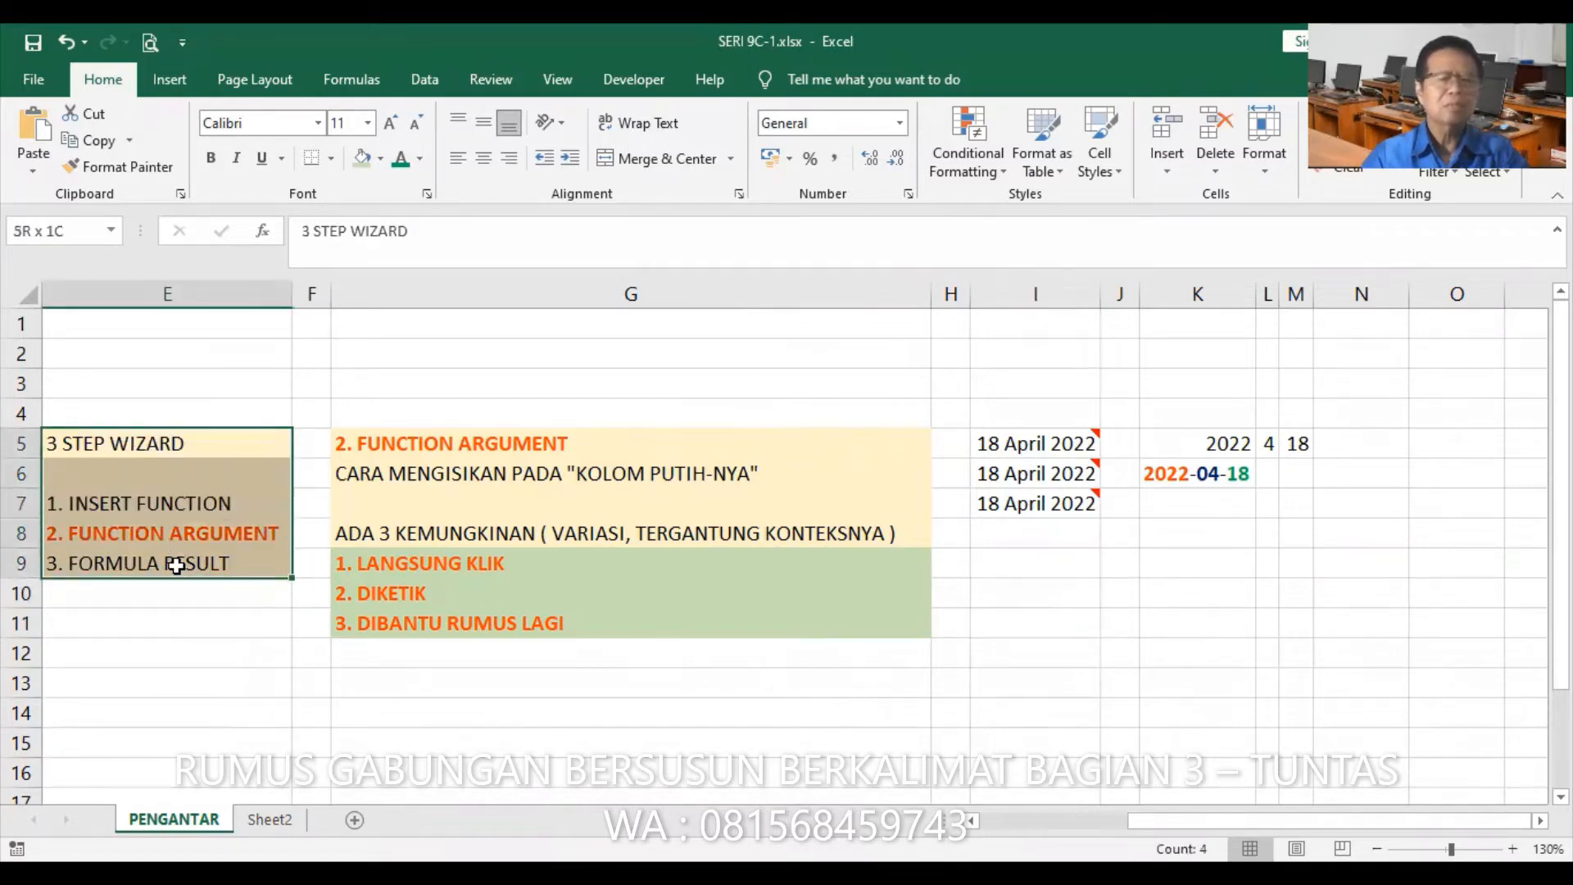
click(204, 686)
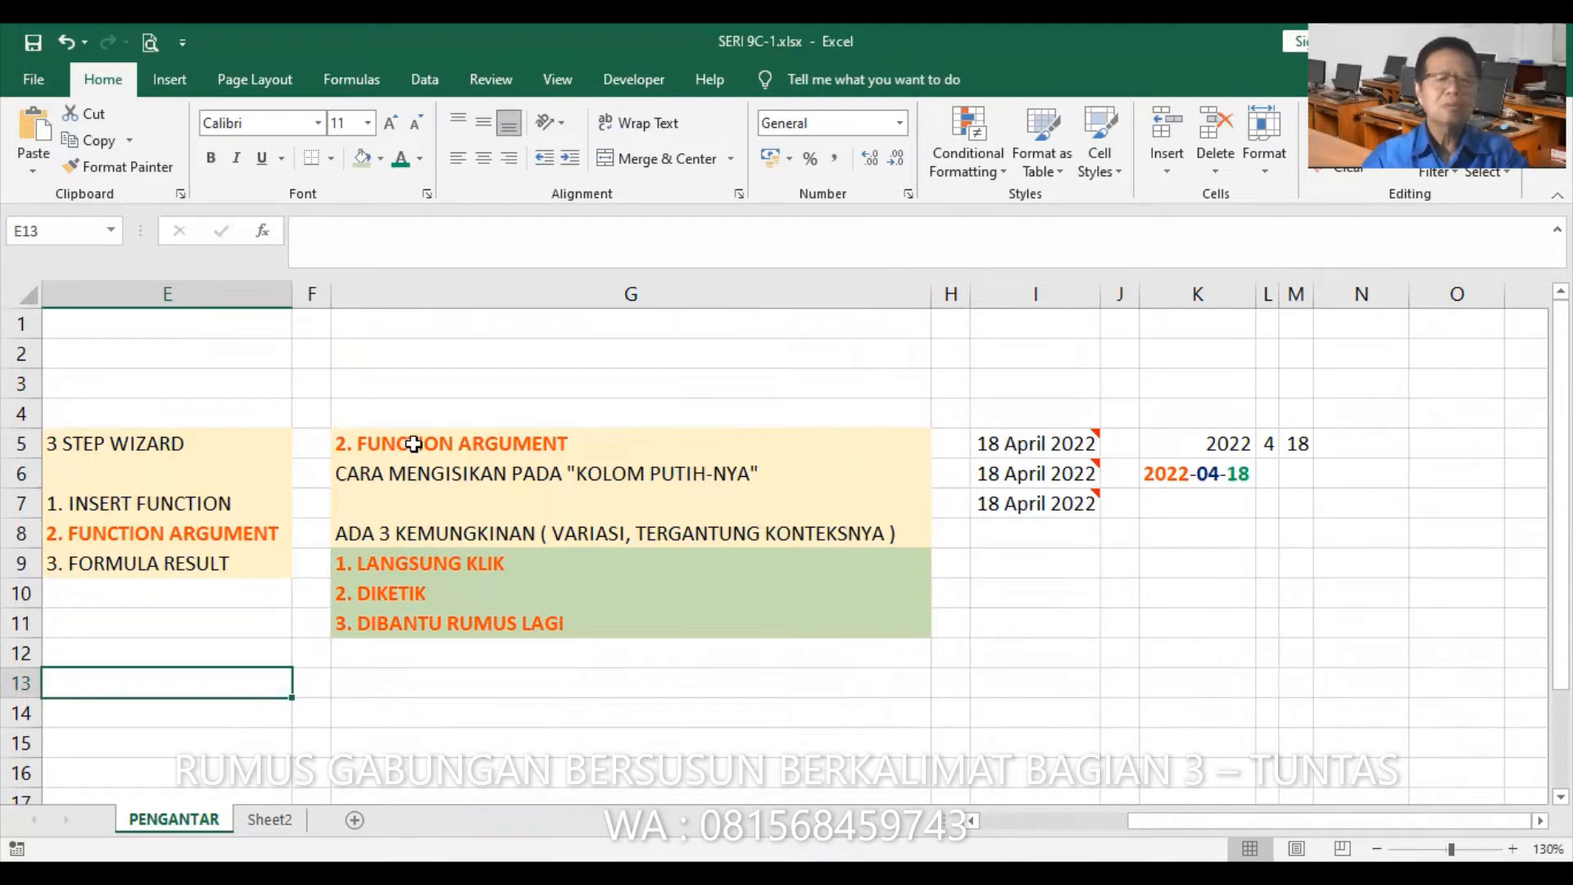
drag(380, 448, 407, 612)
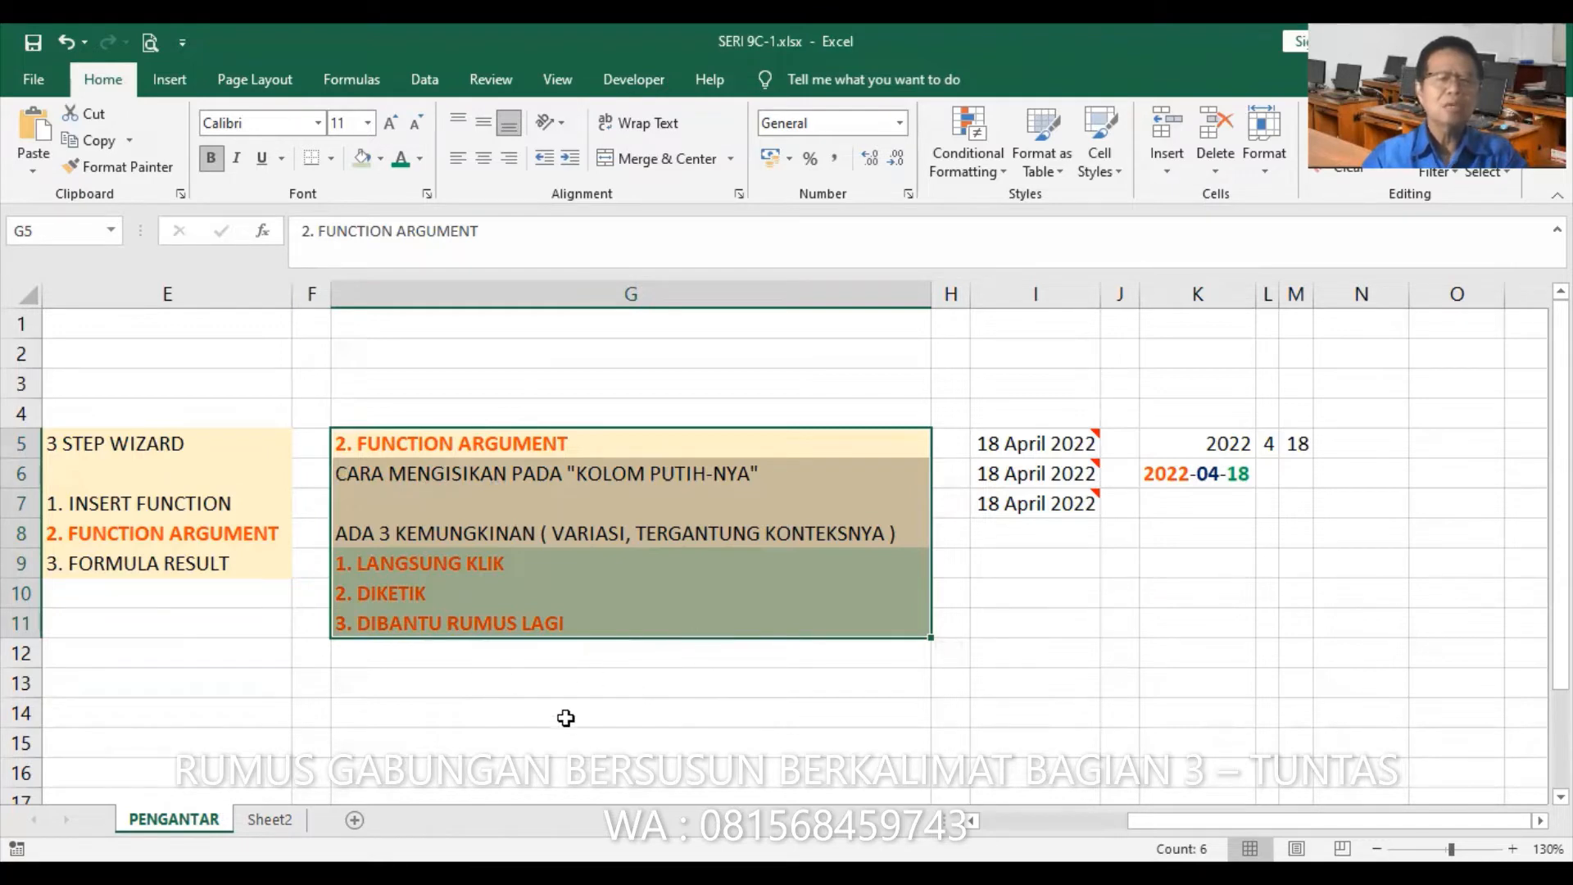
click(621, 713)
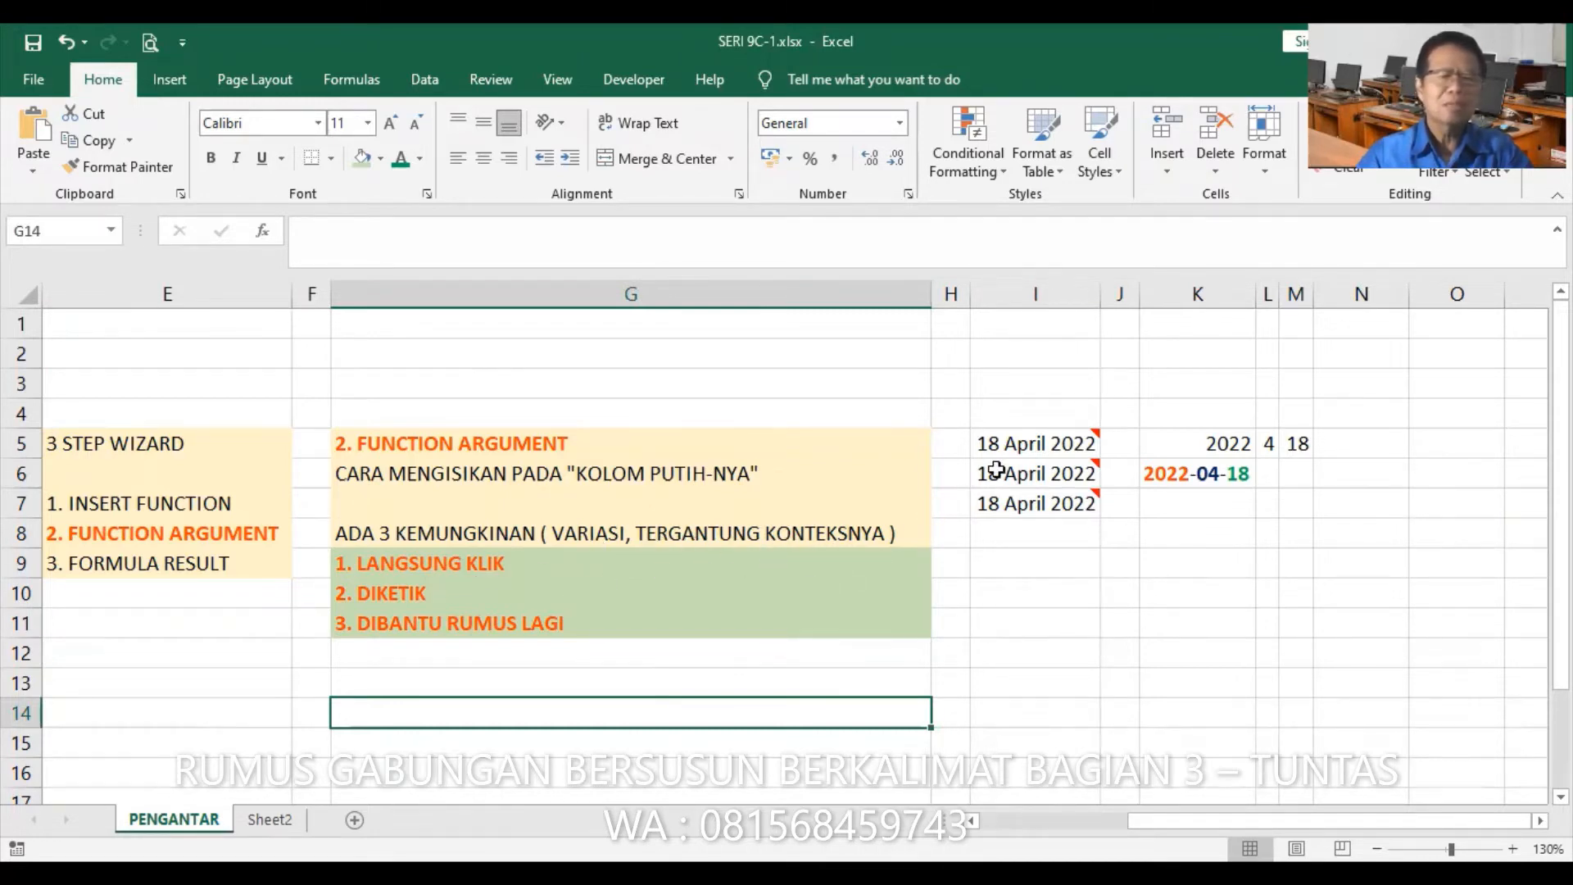
mouse_move(1034, 446)
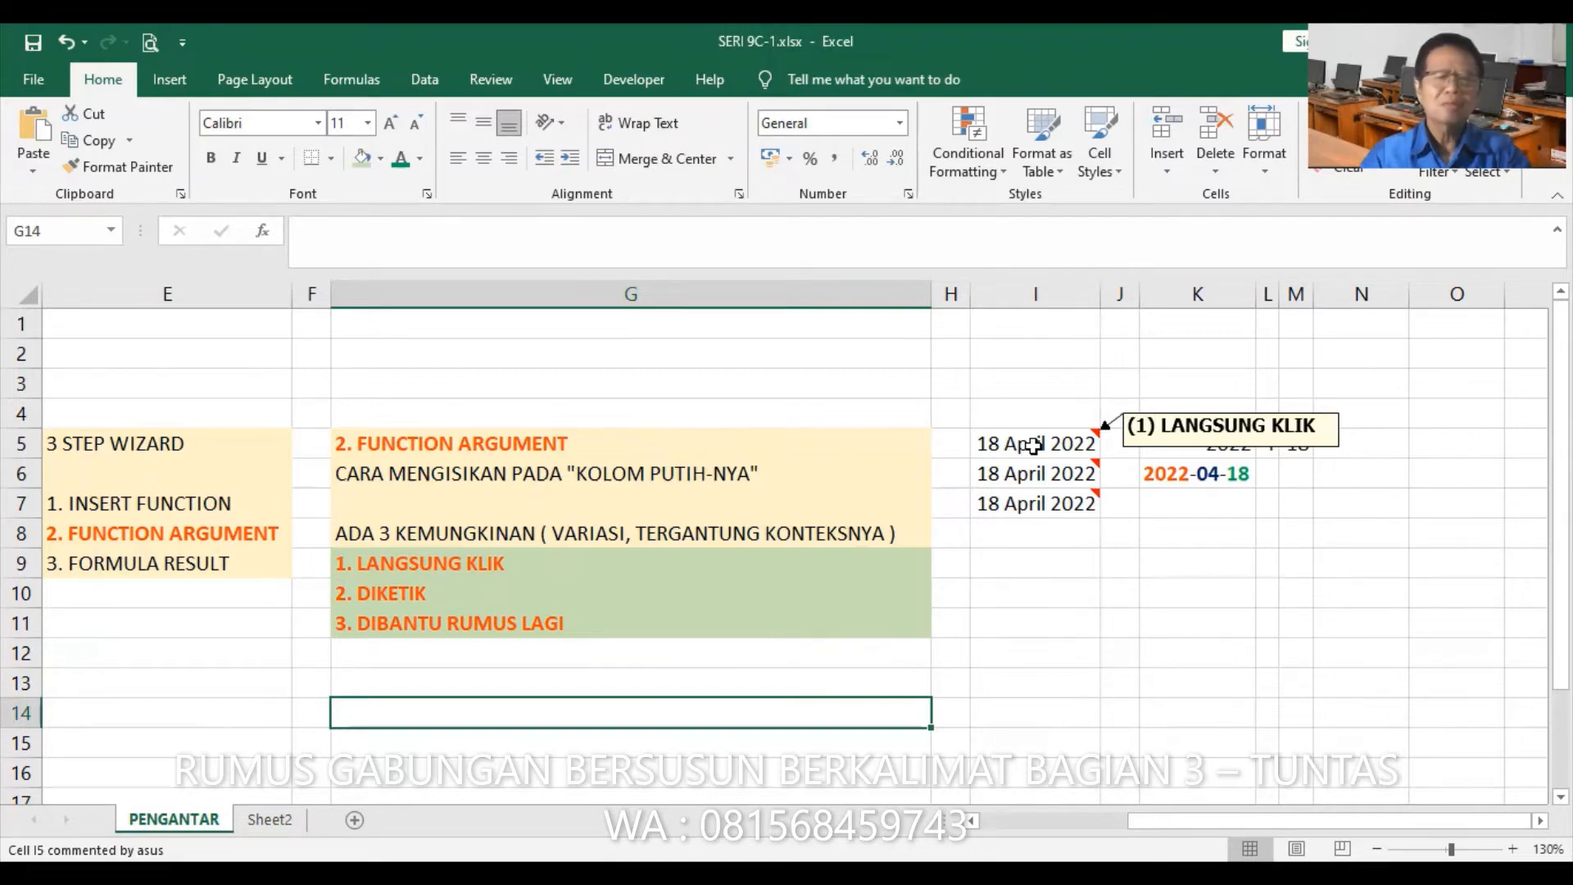
mouse_move(1017, 474)
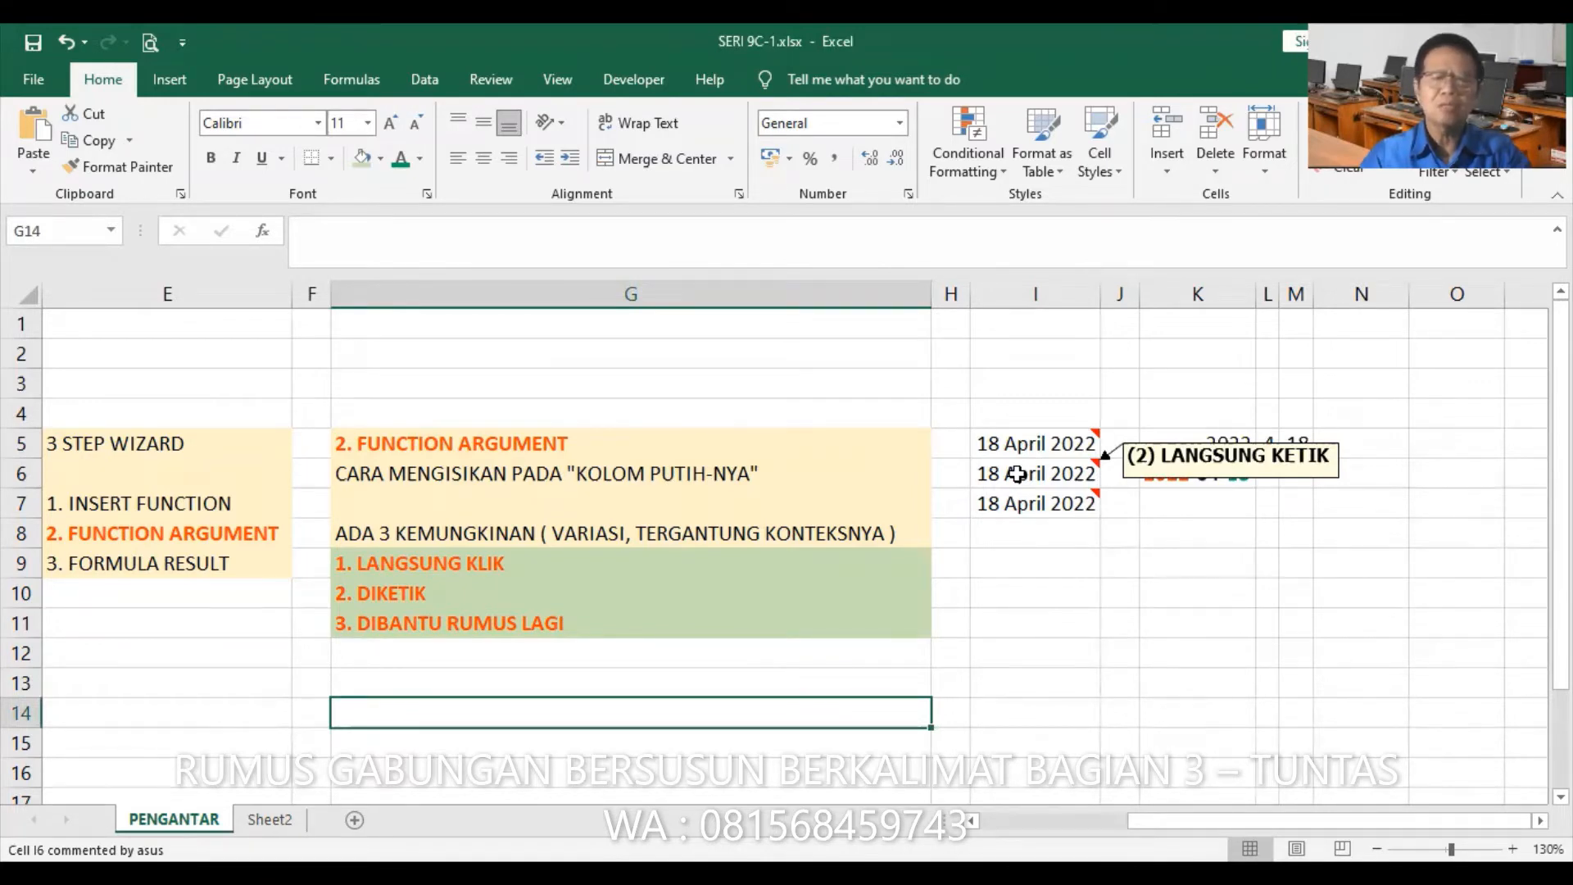
mouse_move(1022, 504)
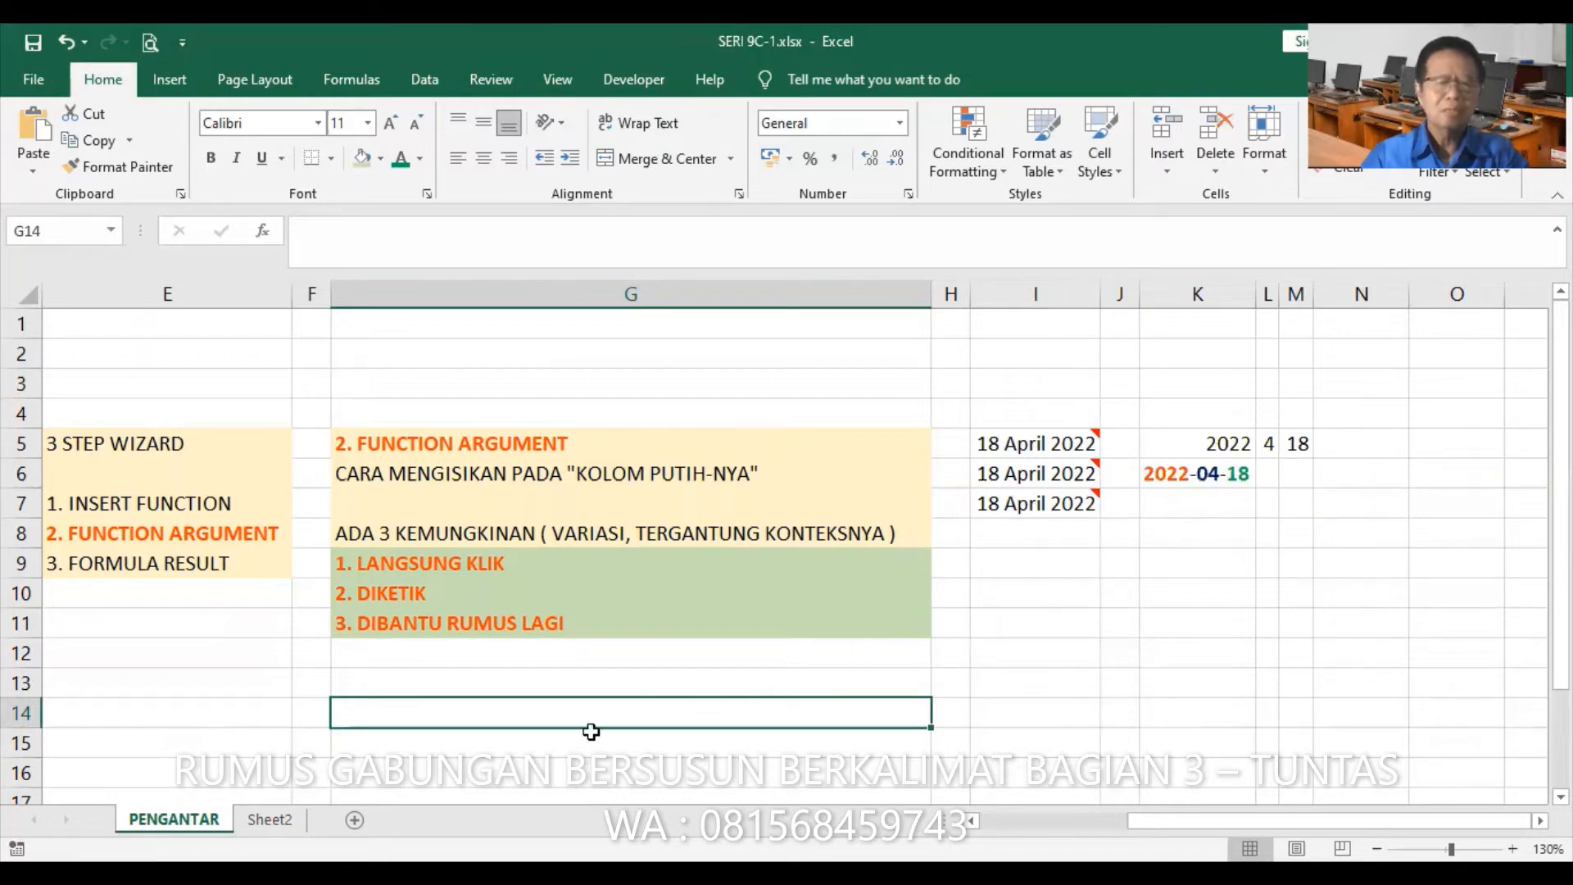
- On Sheet2, inspect the gender, region, city, education, status and number-of-children formulas in B2:G2
click(269, 820)
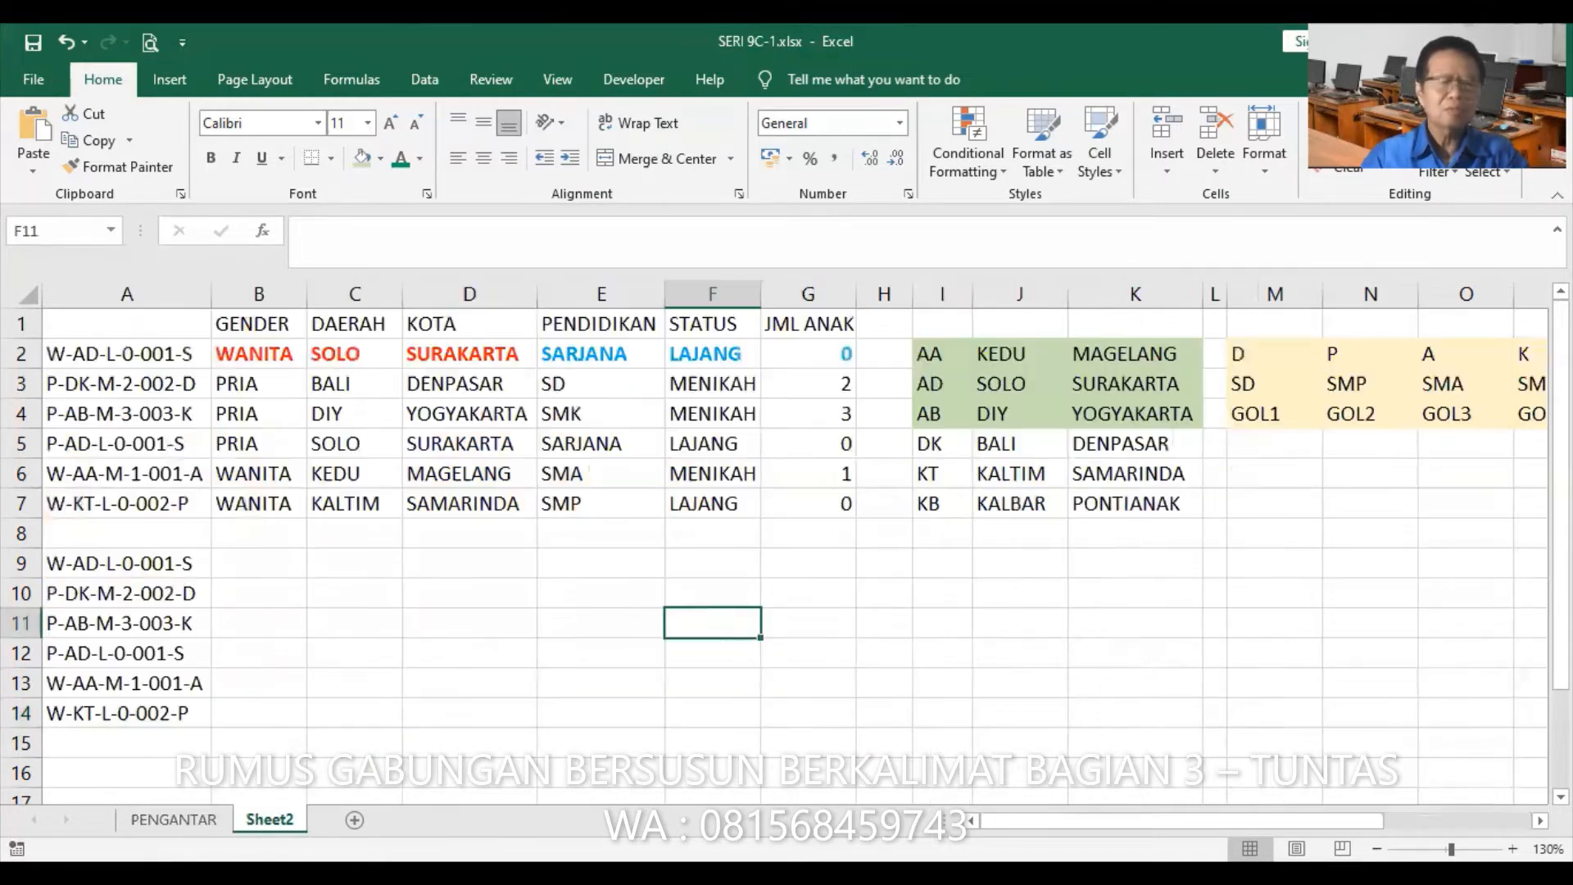
click(257, 566)
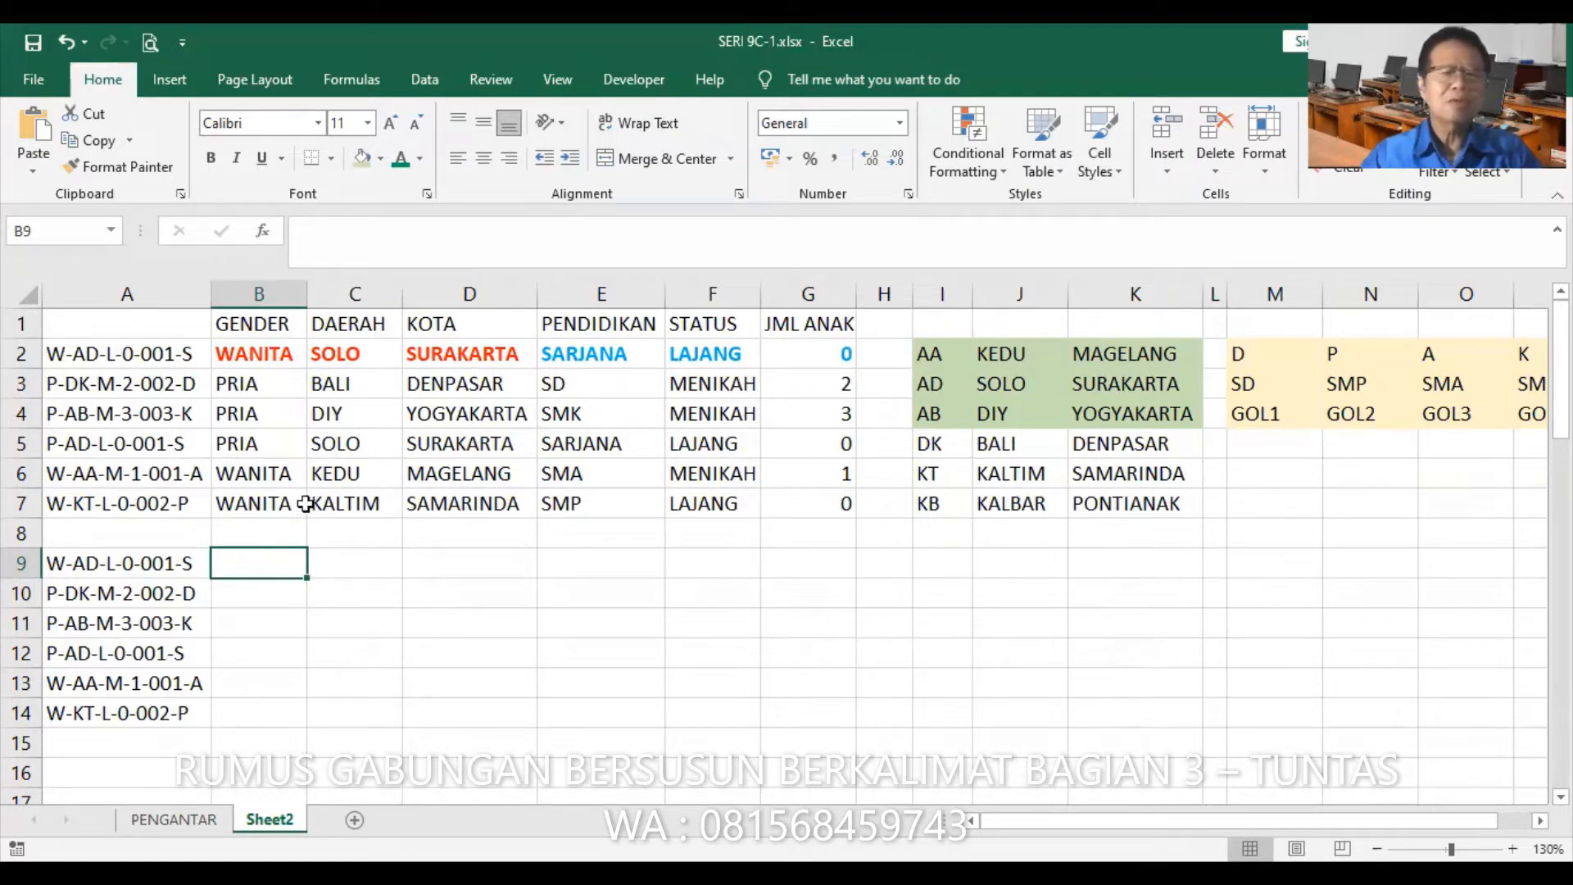
click(264, 355)
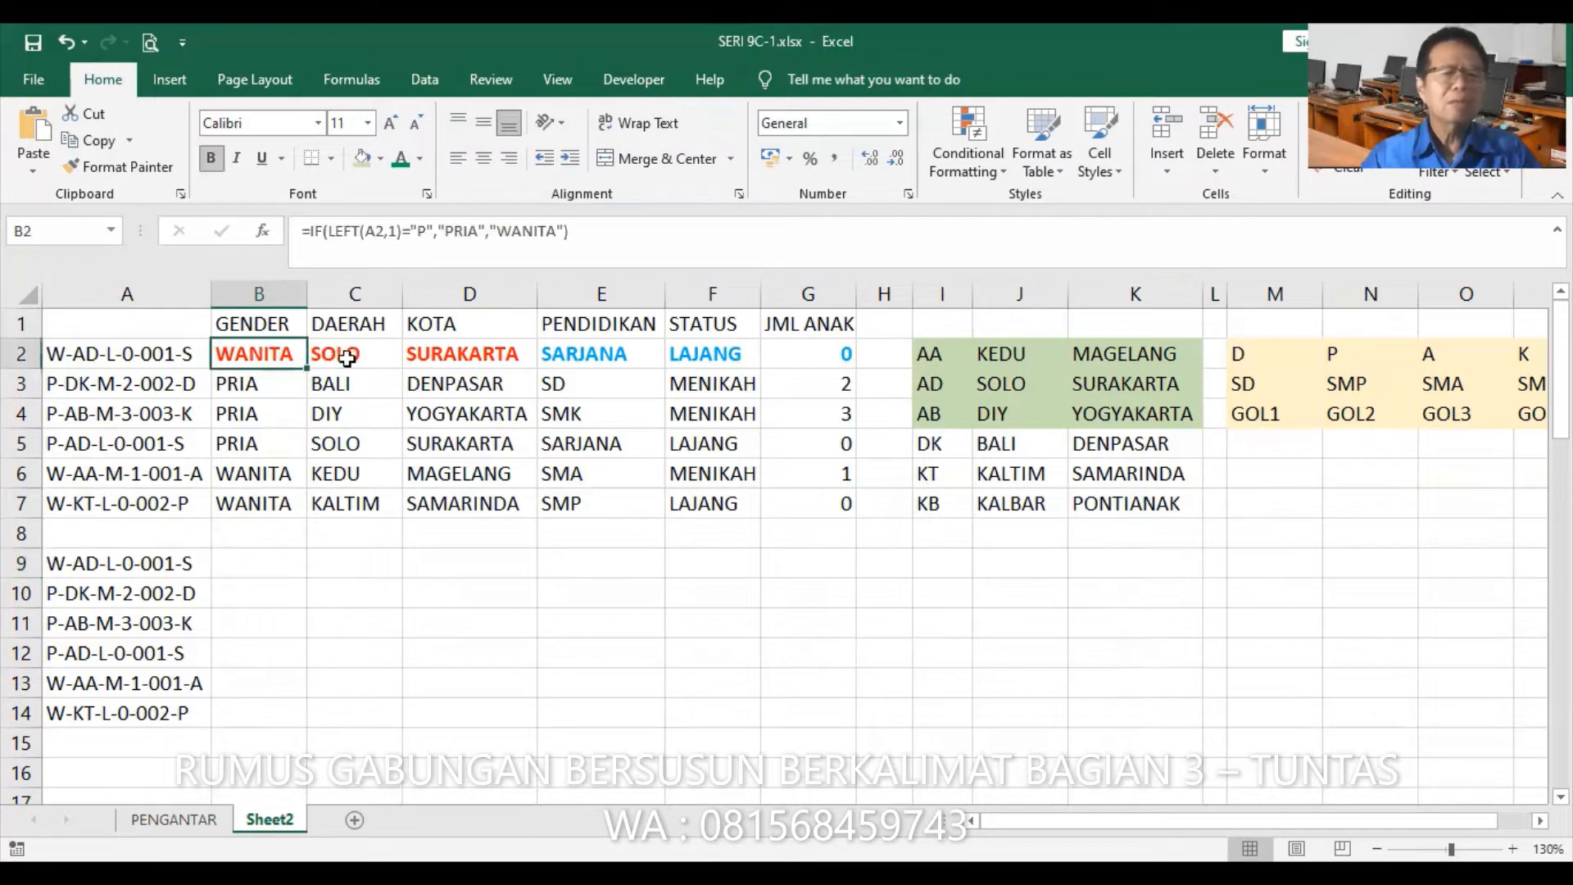
click(342, 356)
click(479, 356)
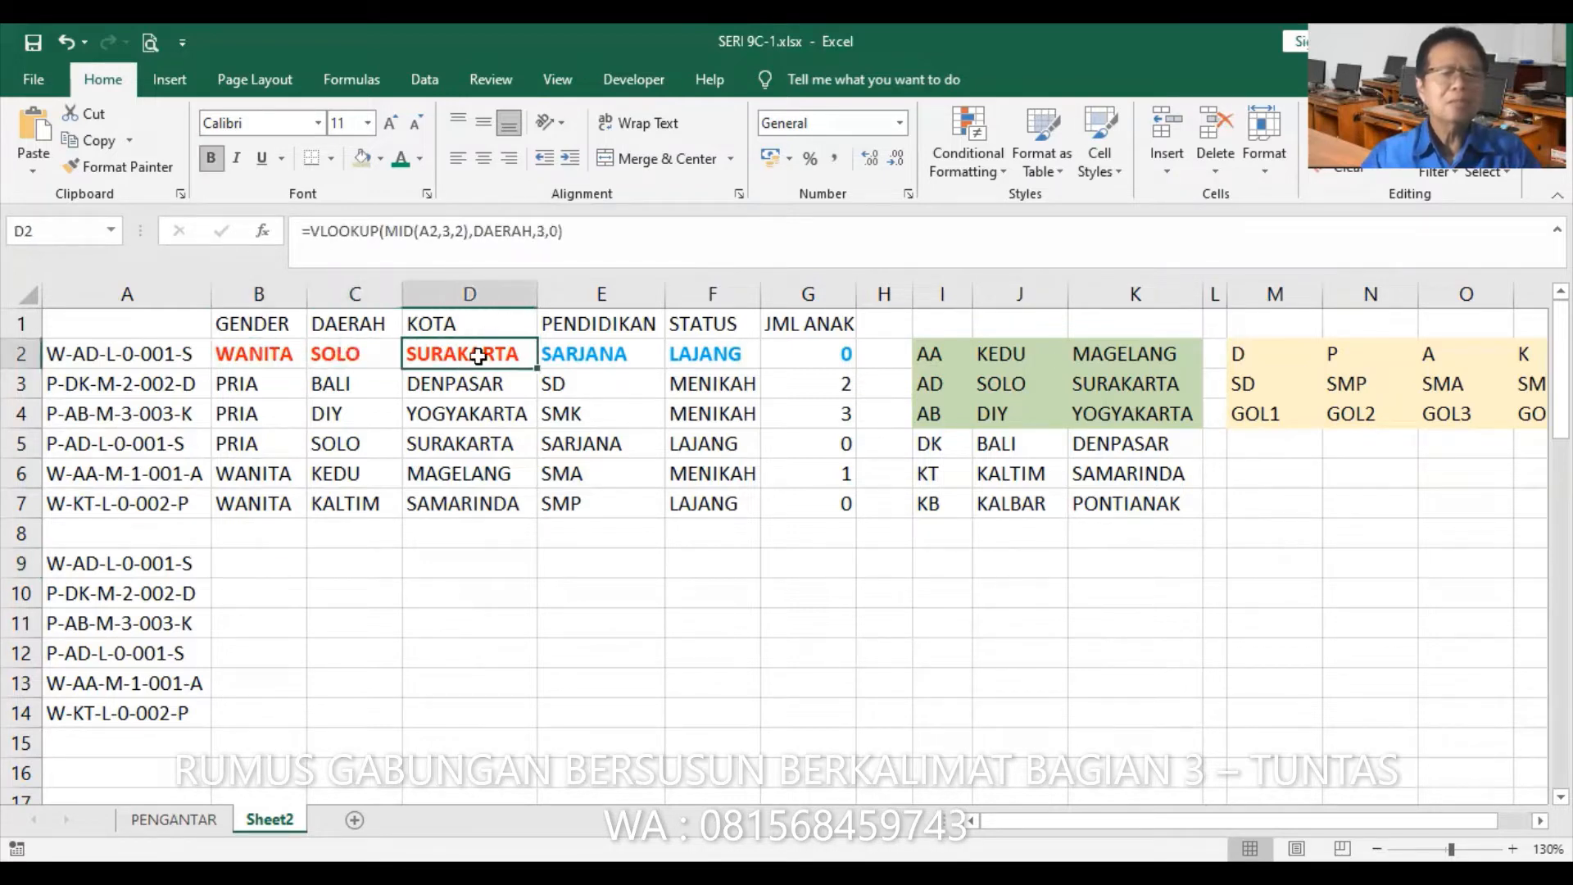
click(606, 354)
click(720, 360)
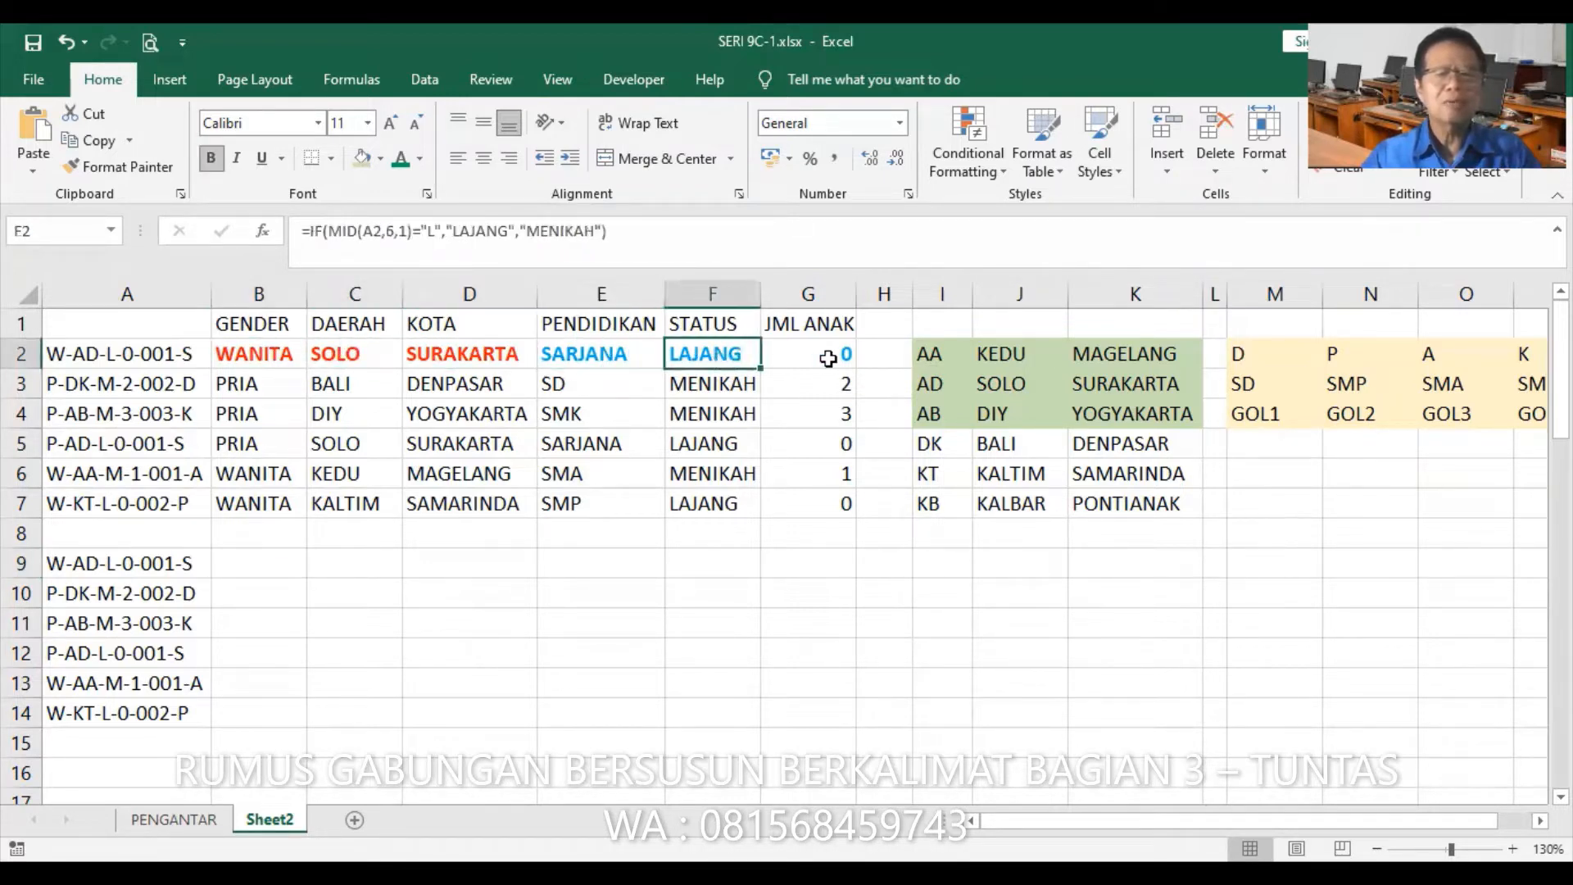
click(840, 354)
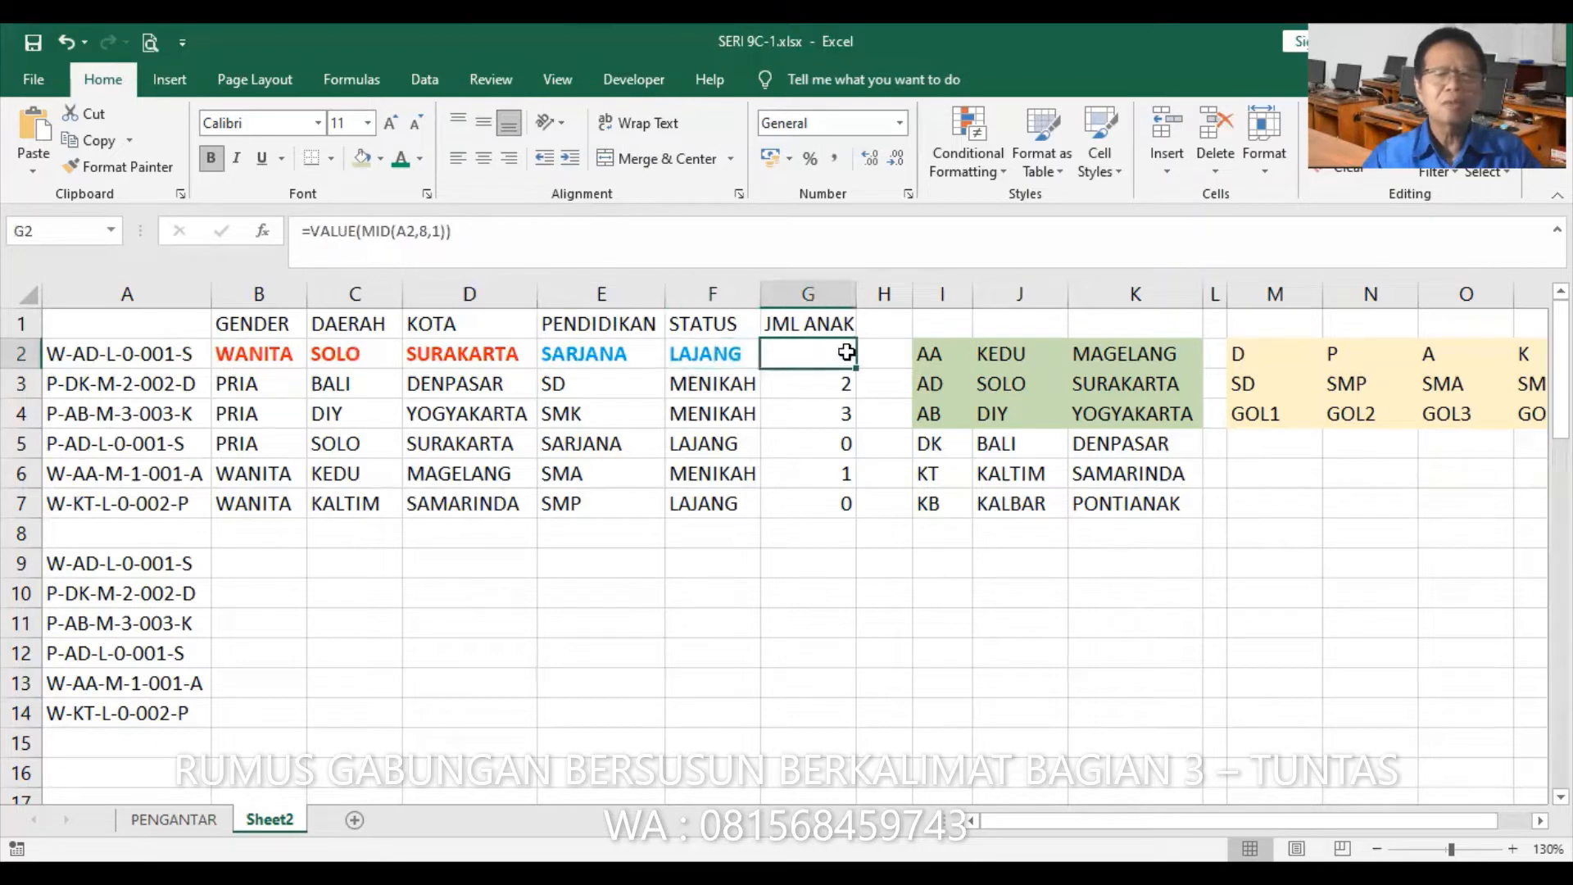
click(264, 561)
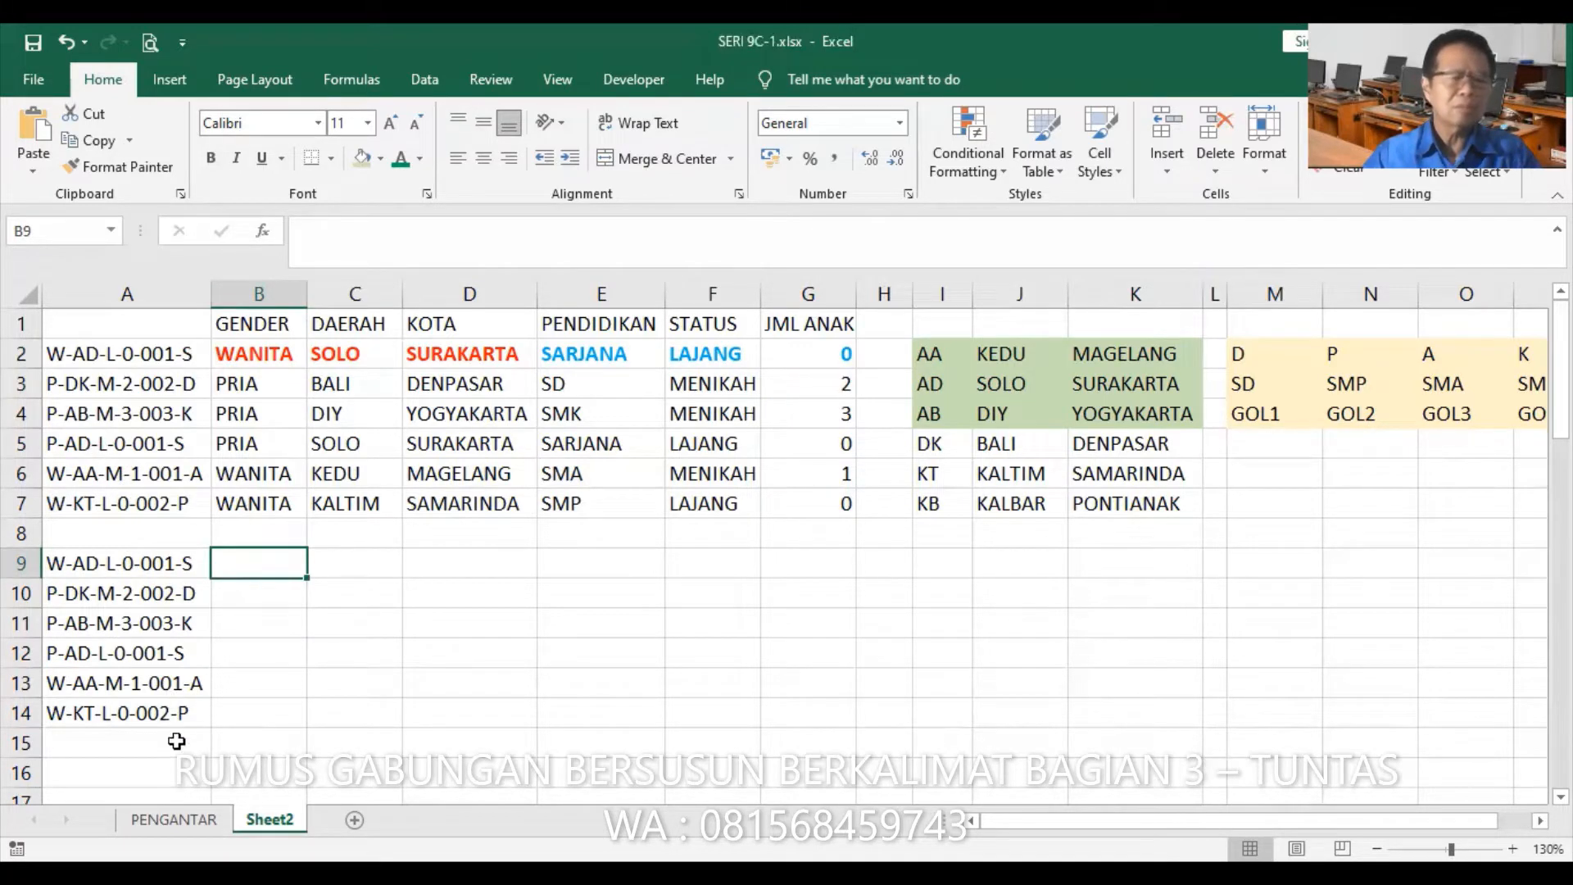
- Open the recent workbook SERI 9C.xlsx, copy its combined sentence cell, and choose A8 on Sheet2 of SERI 9C-1.xlsx as the destination
click(34, 82)
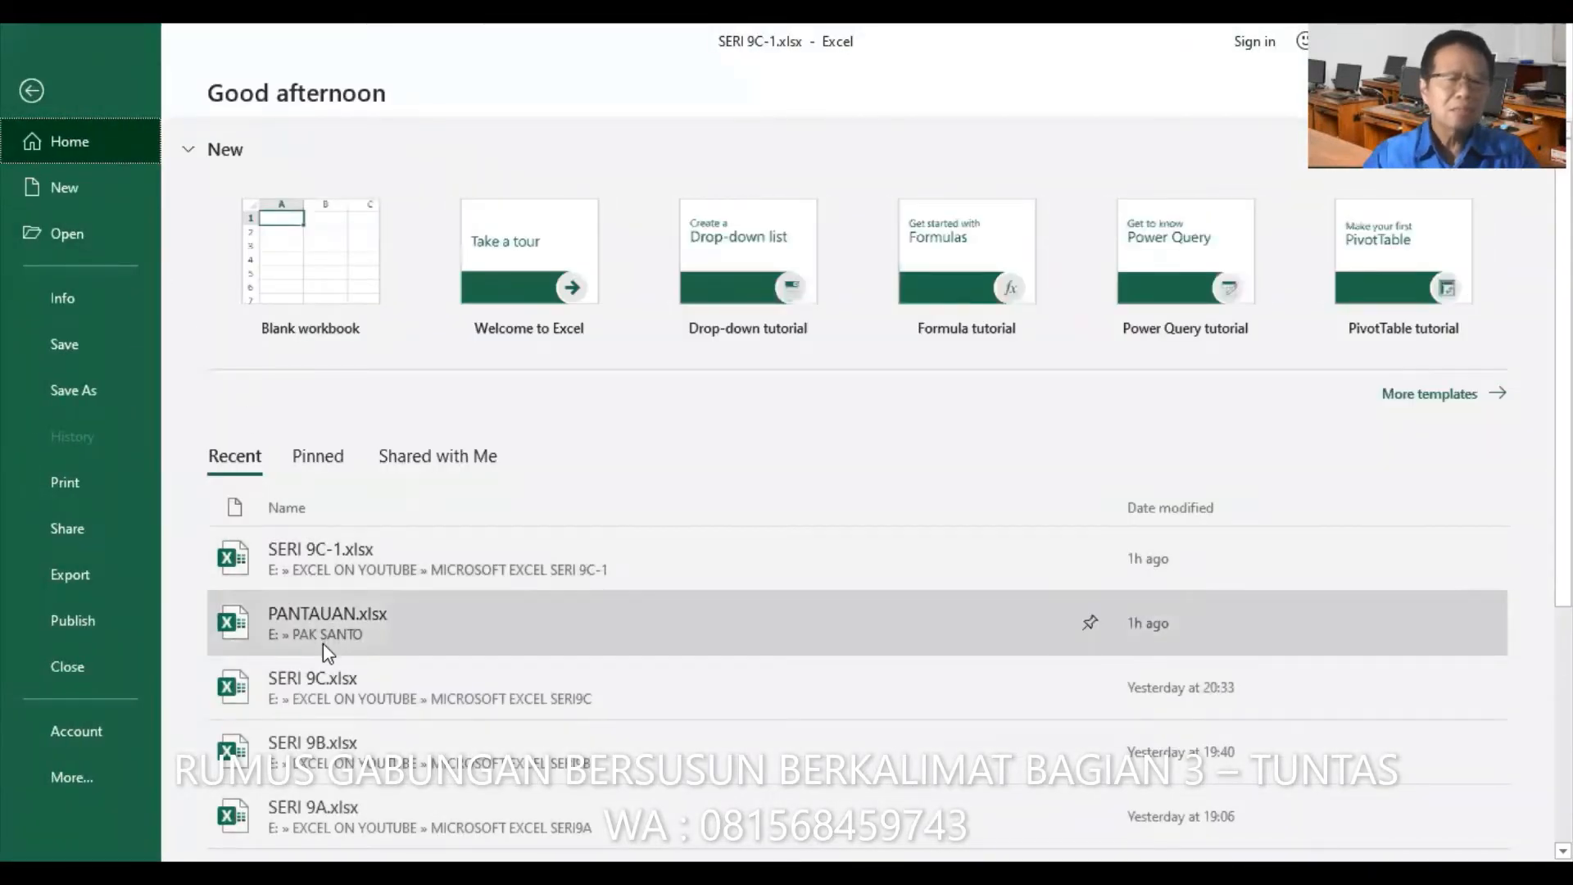
click(345, 695)
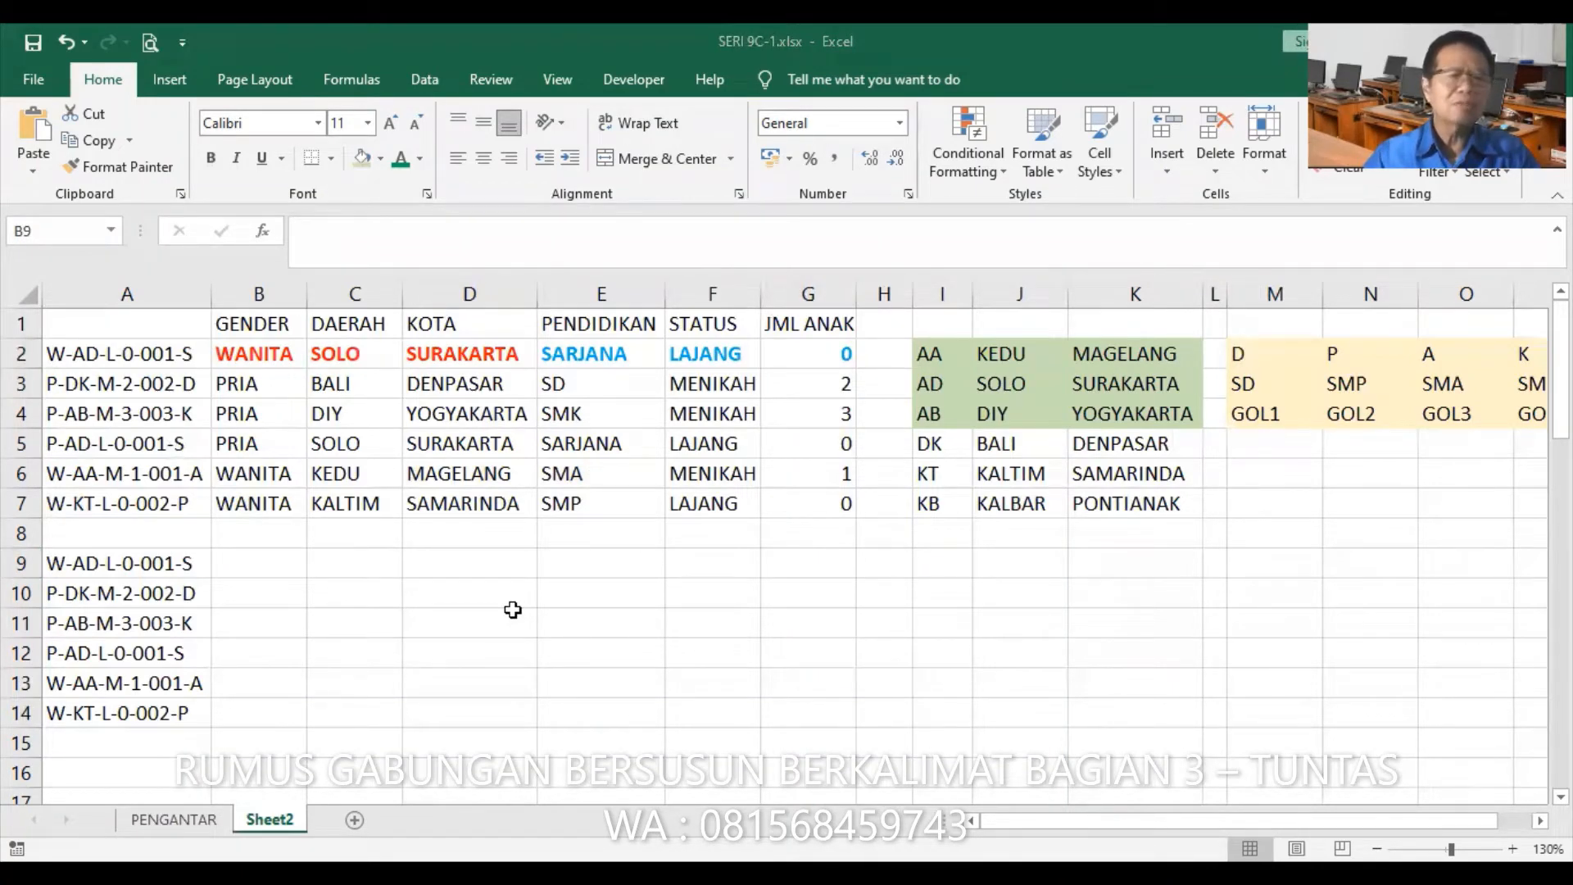
key(ctrl+c)
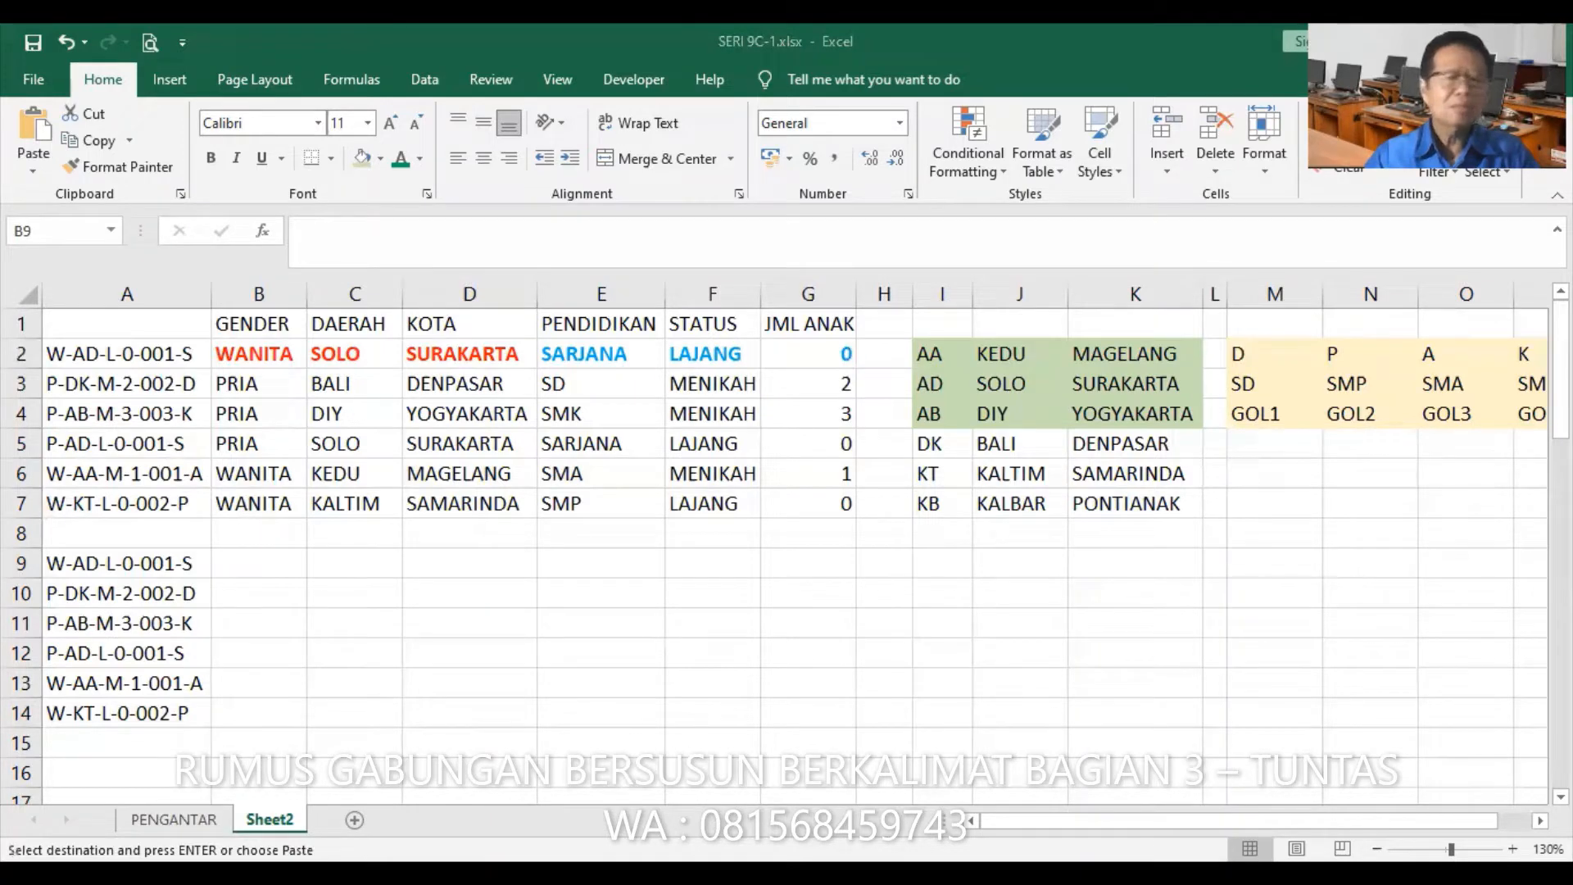
click(54, 532)
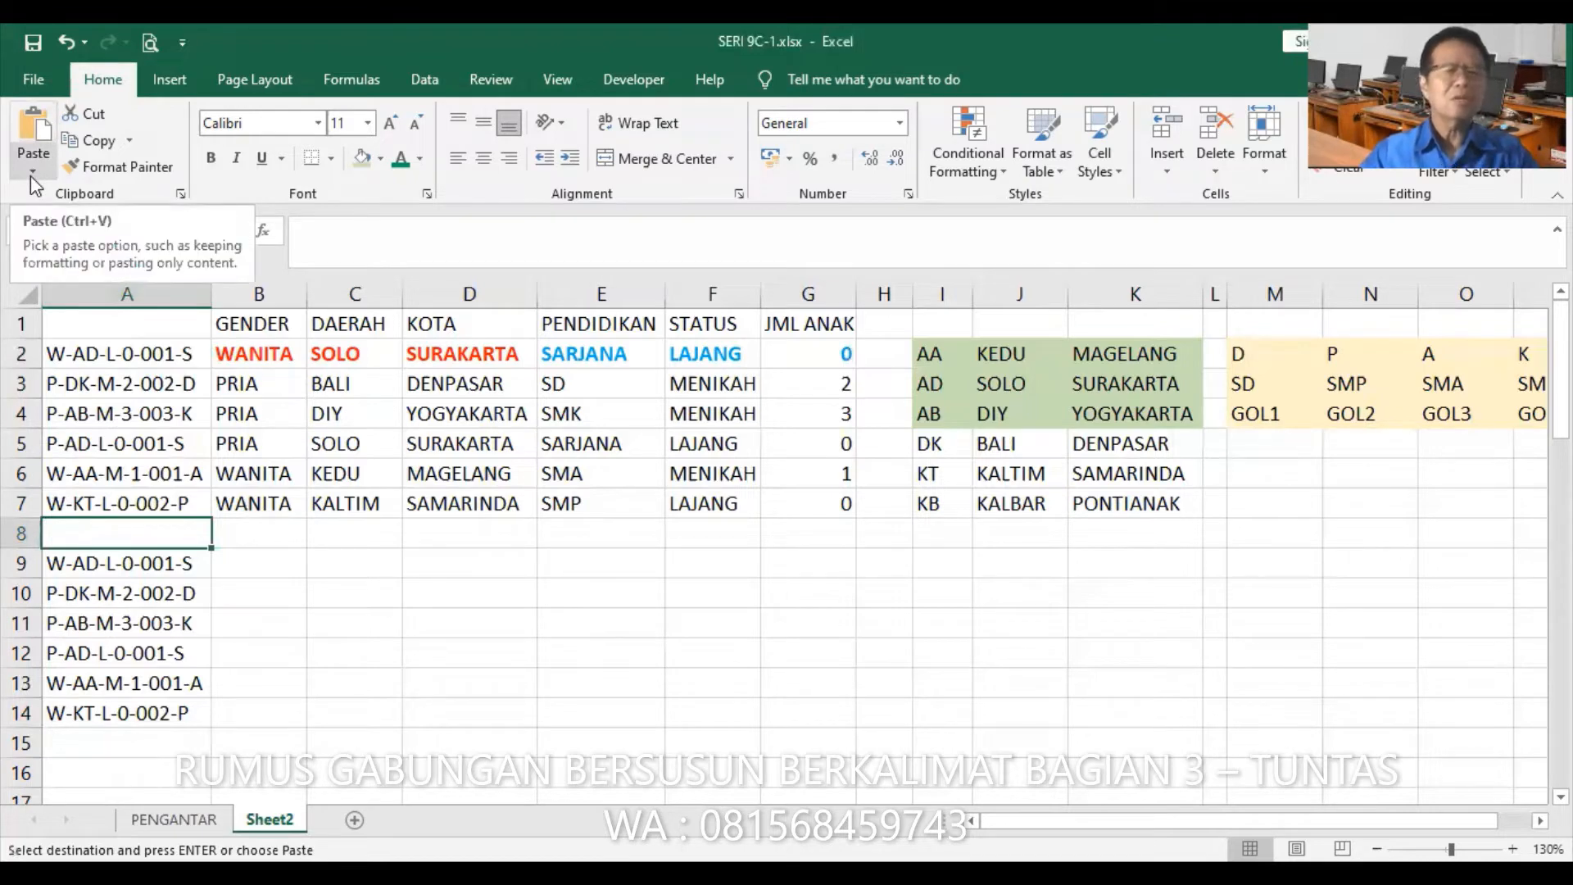
- Try to paste the copied sentence cell with its formula into A8, using the existing version of every conflicting name
click(37, 129)
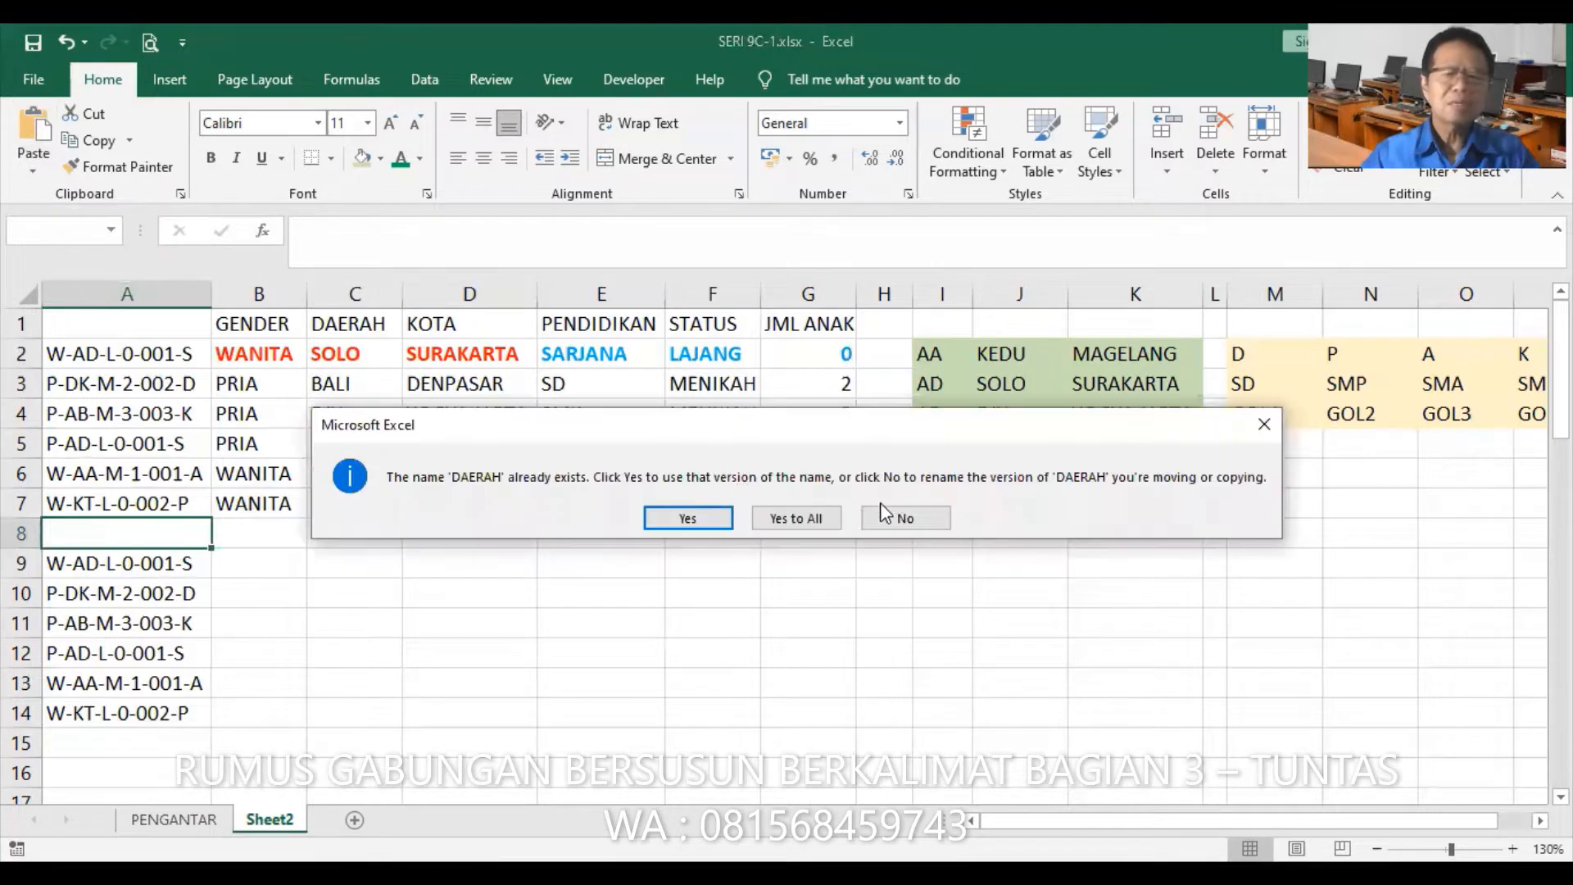
click(1266, 432)
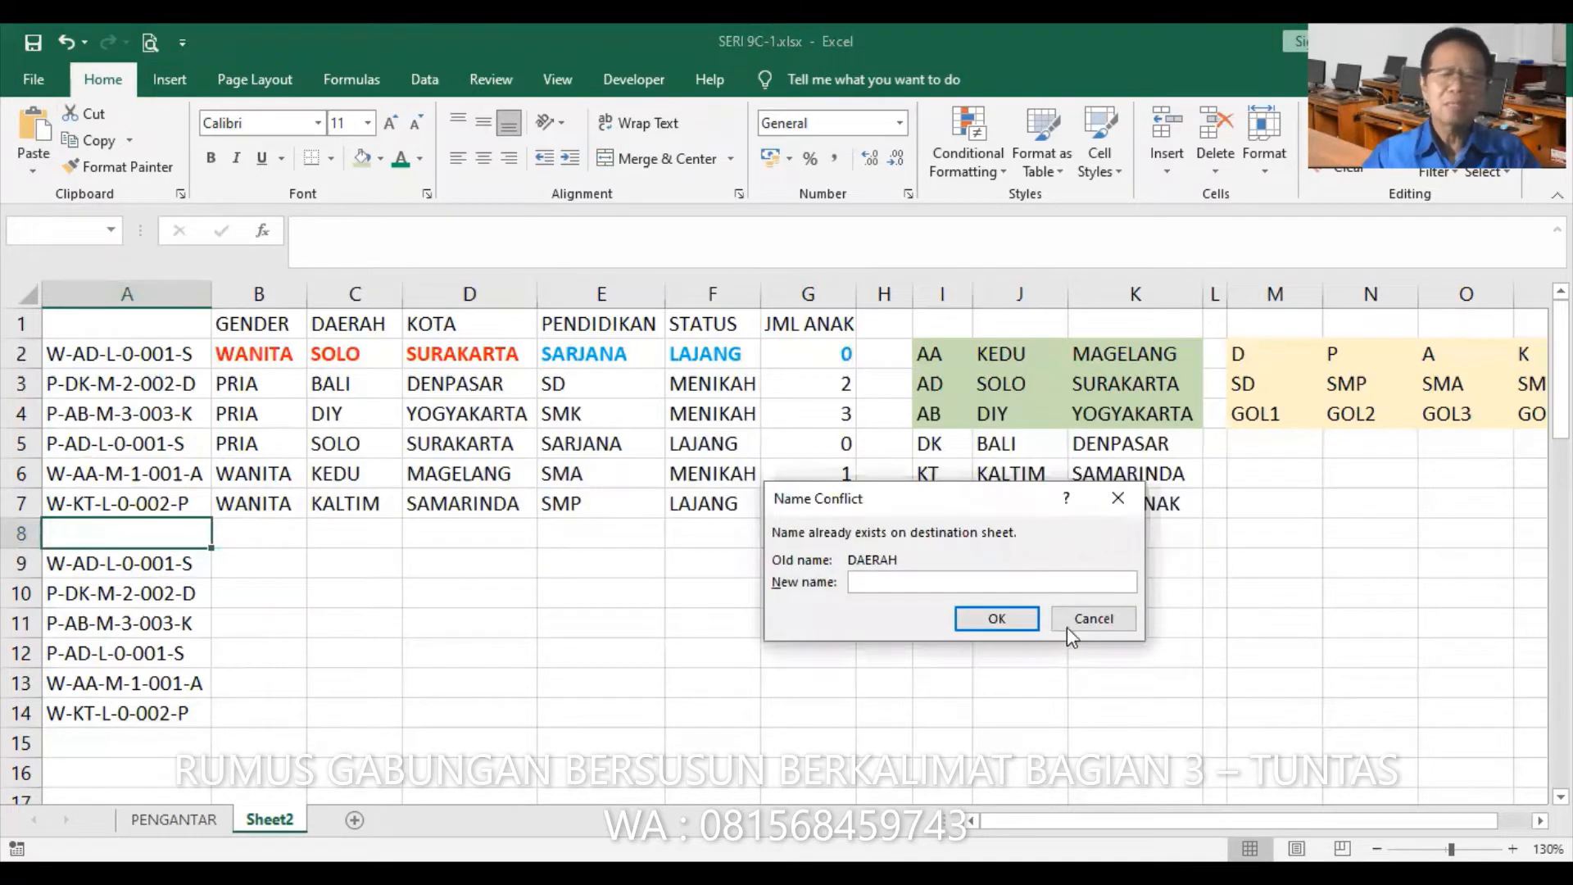
click(1094, 620)
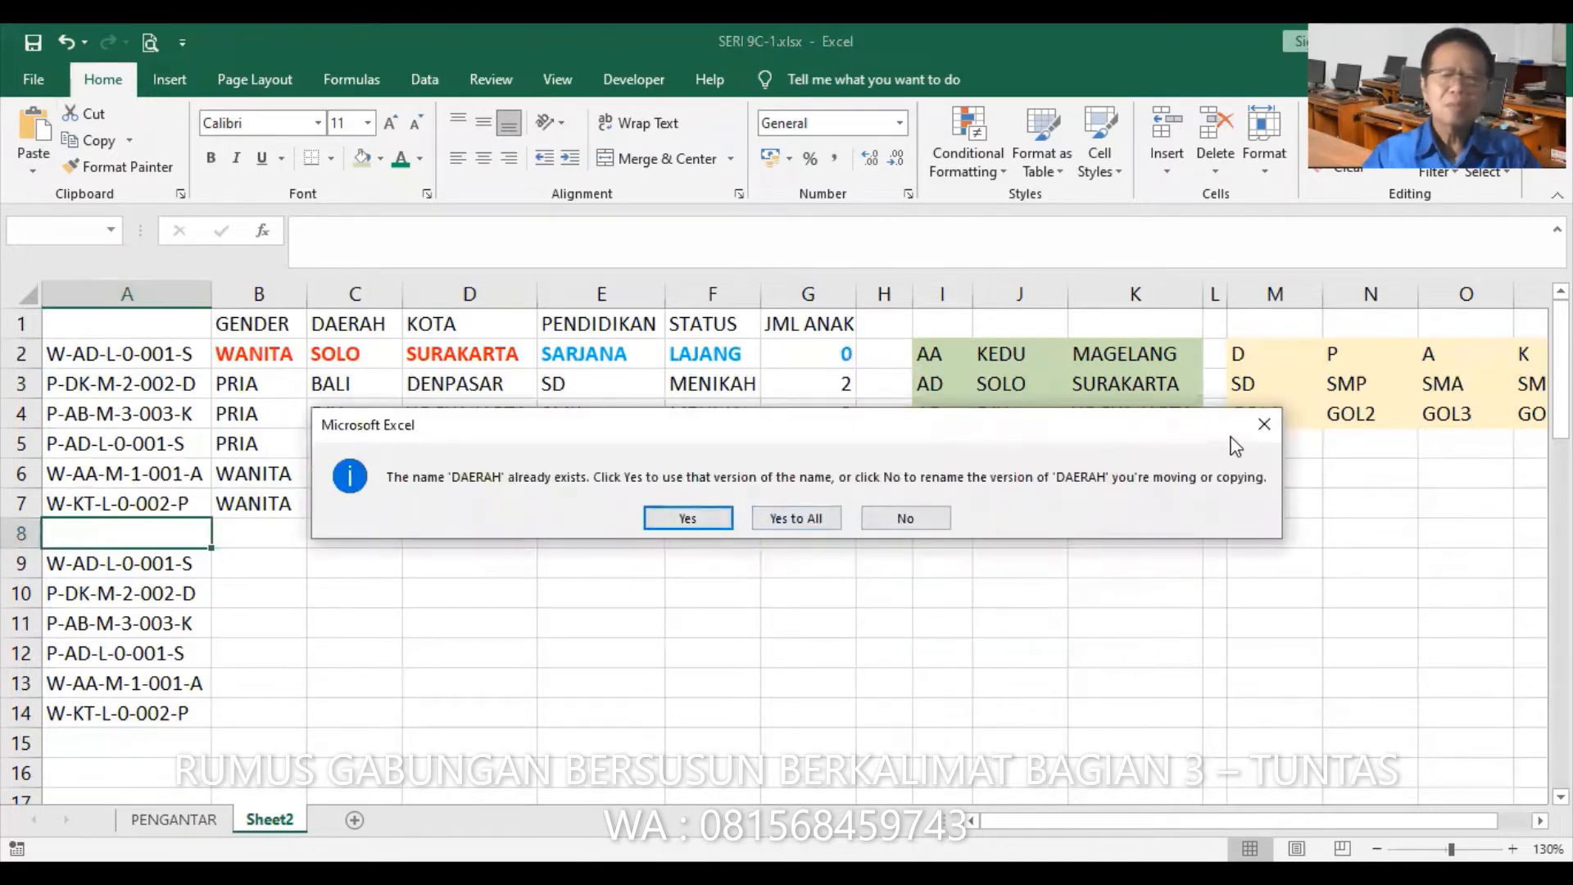
click(1280, 434)
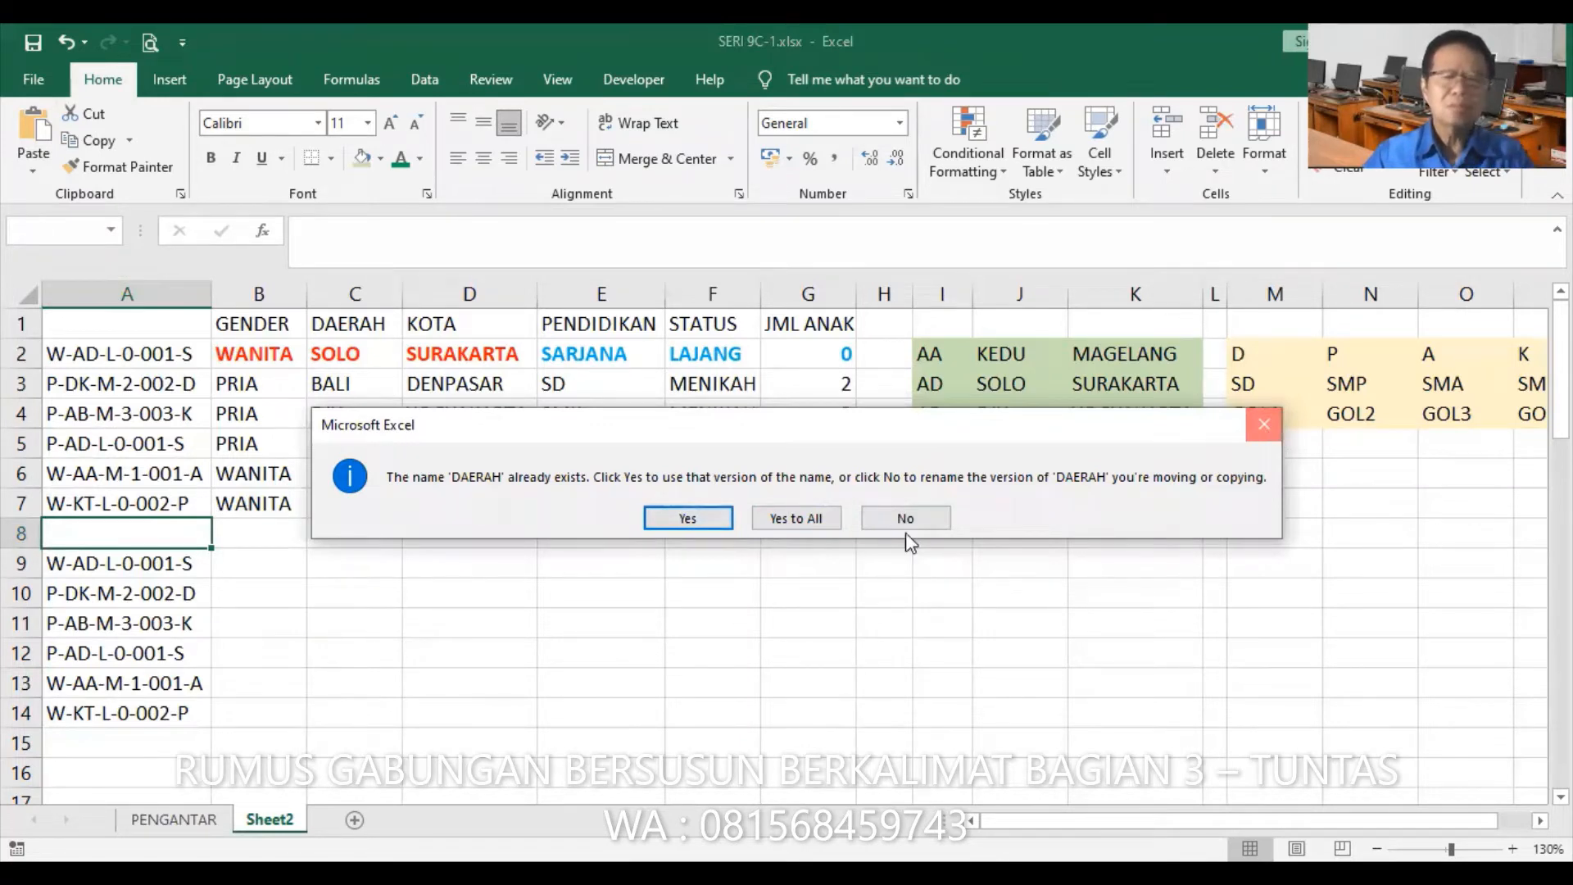
key(alt)
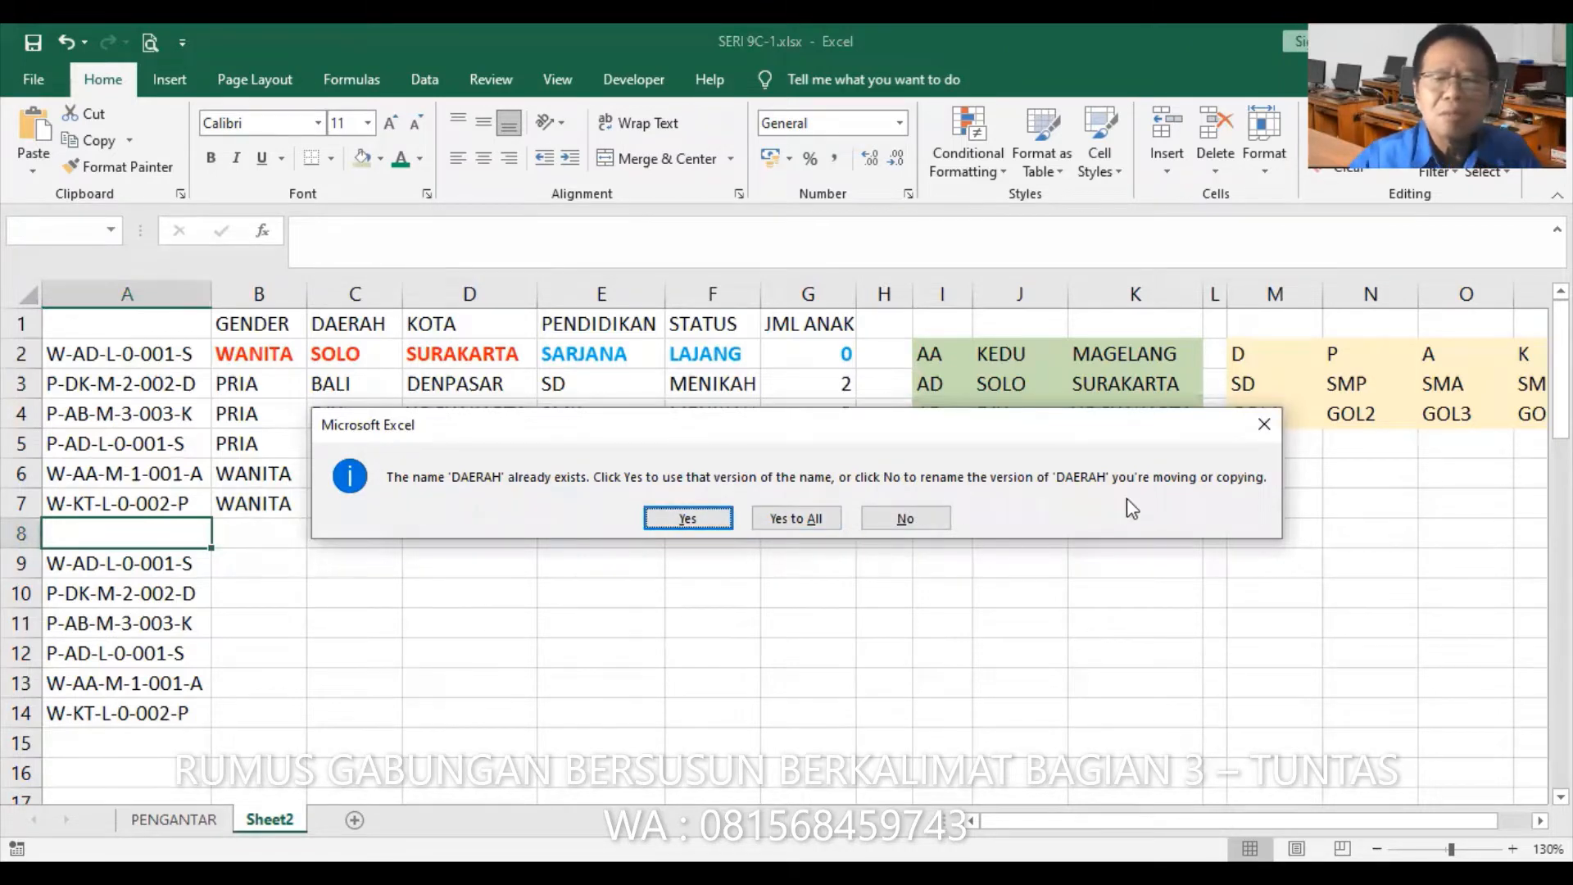
click(914, 522)
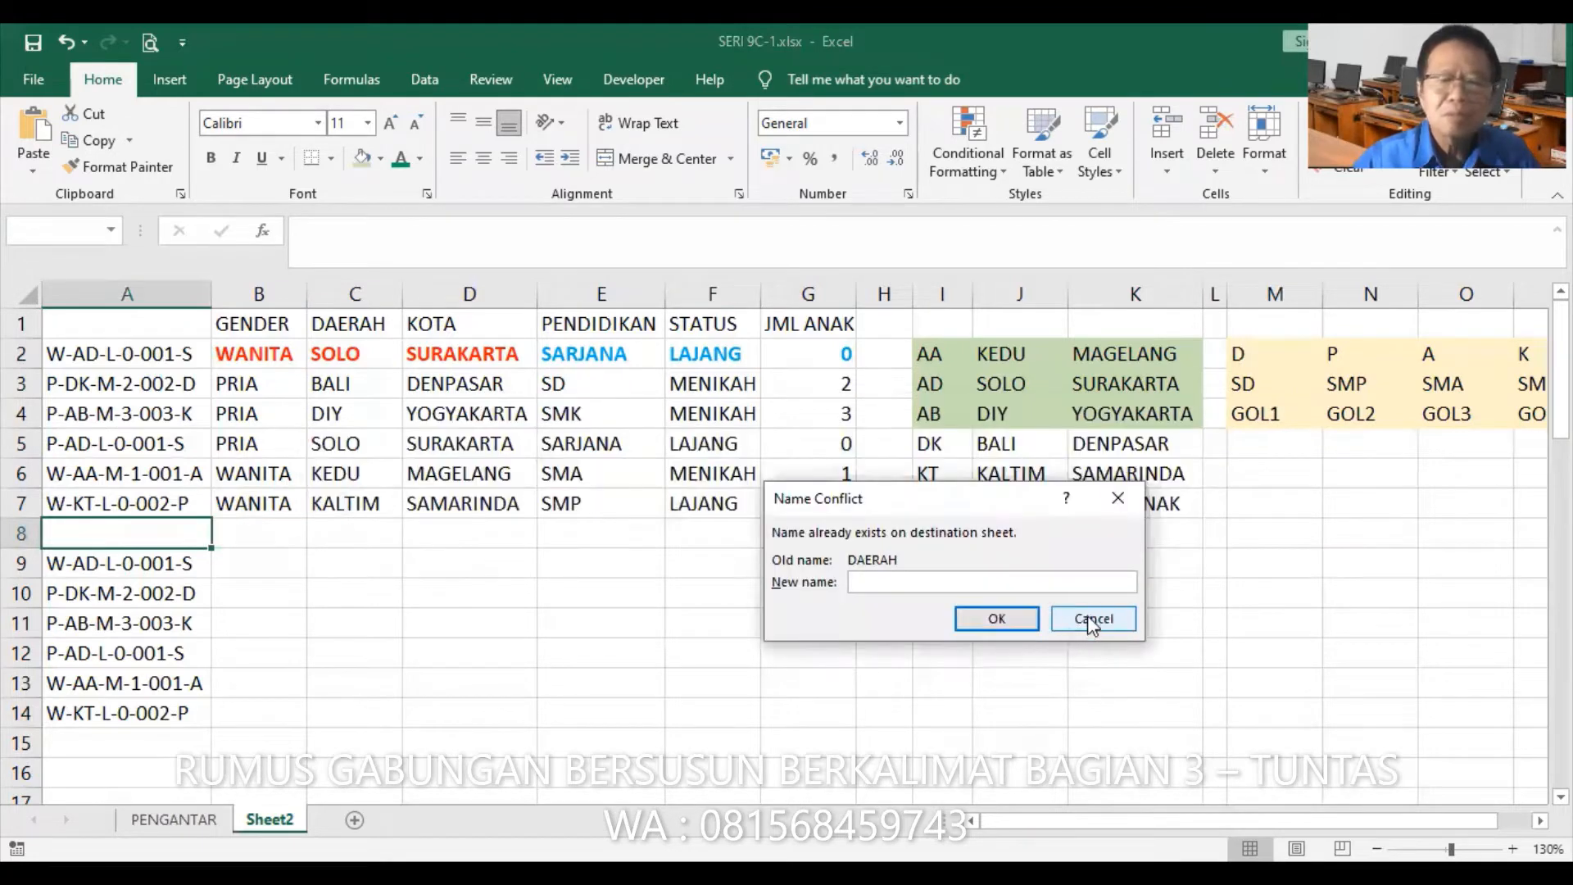
click(1090, 622)
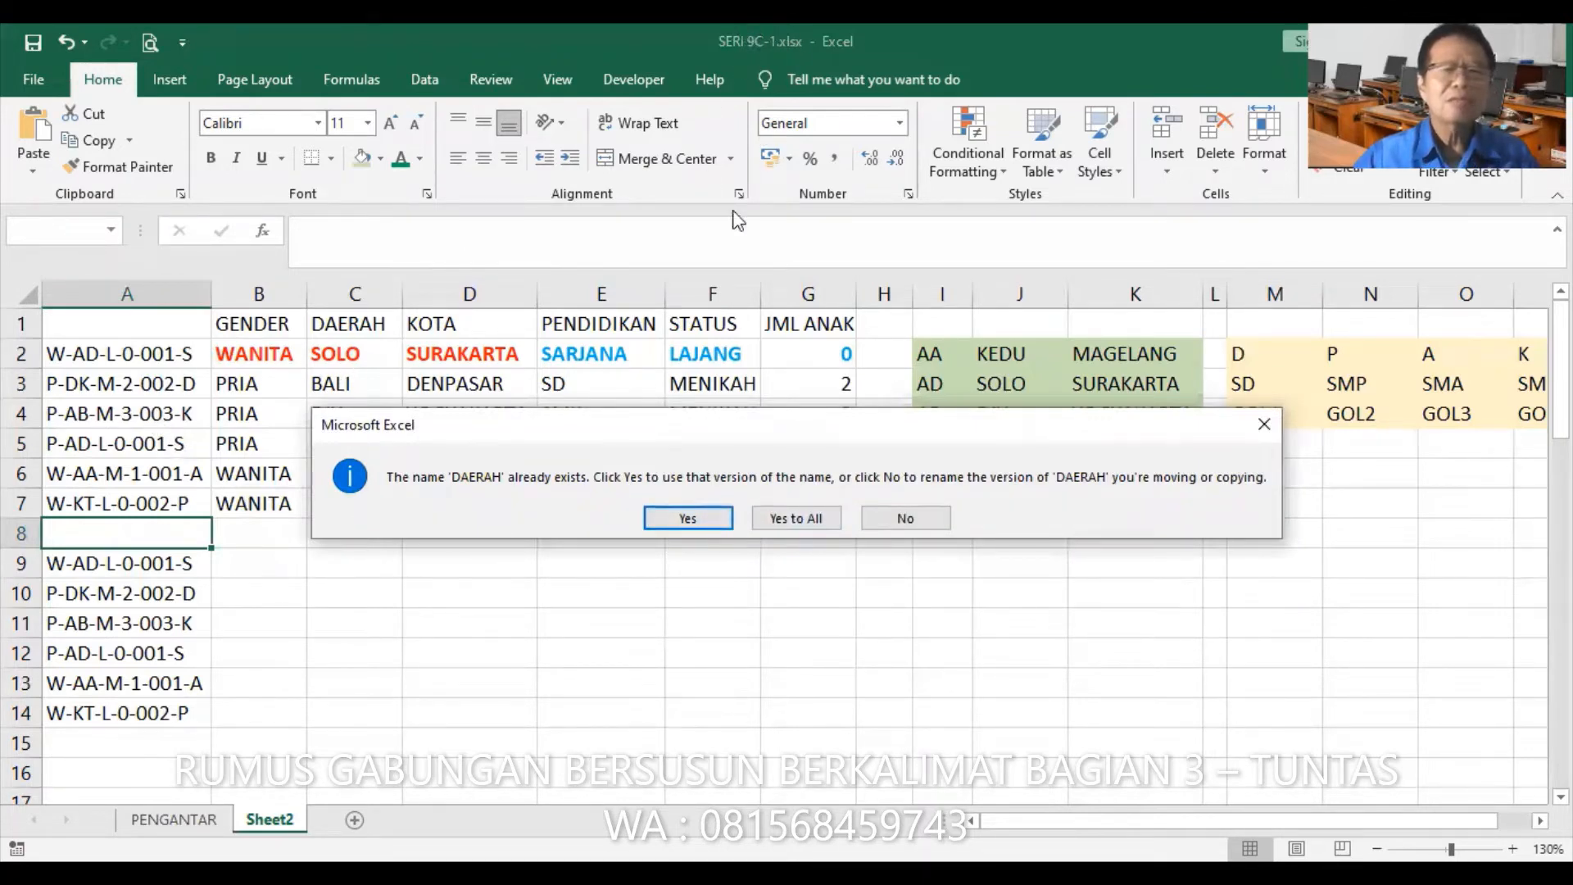
click(799, 521)
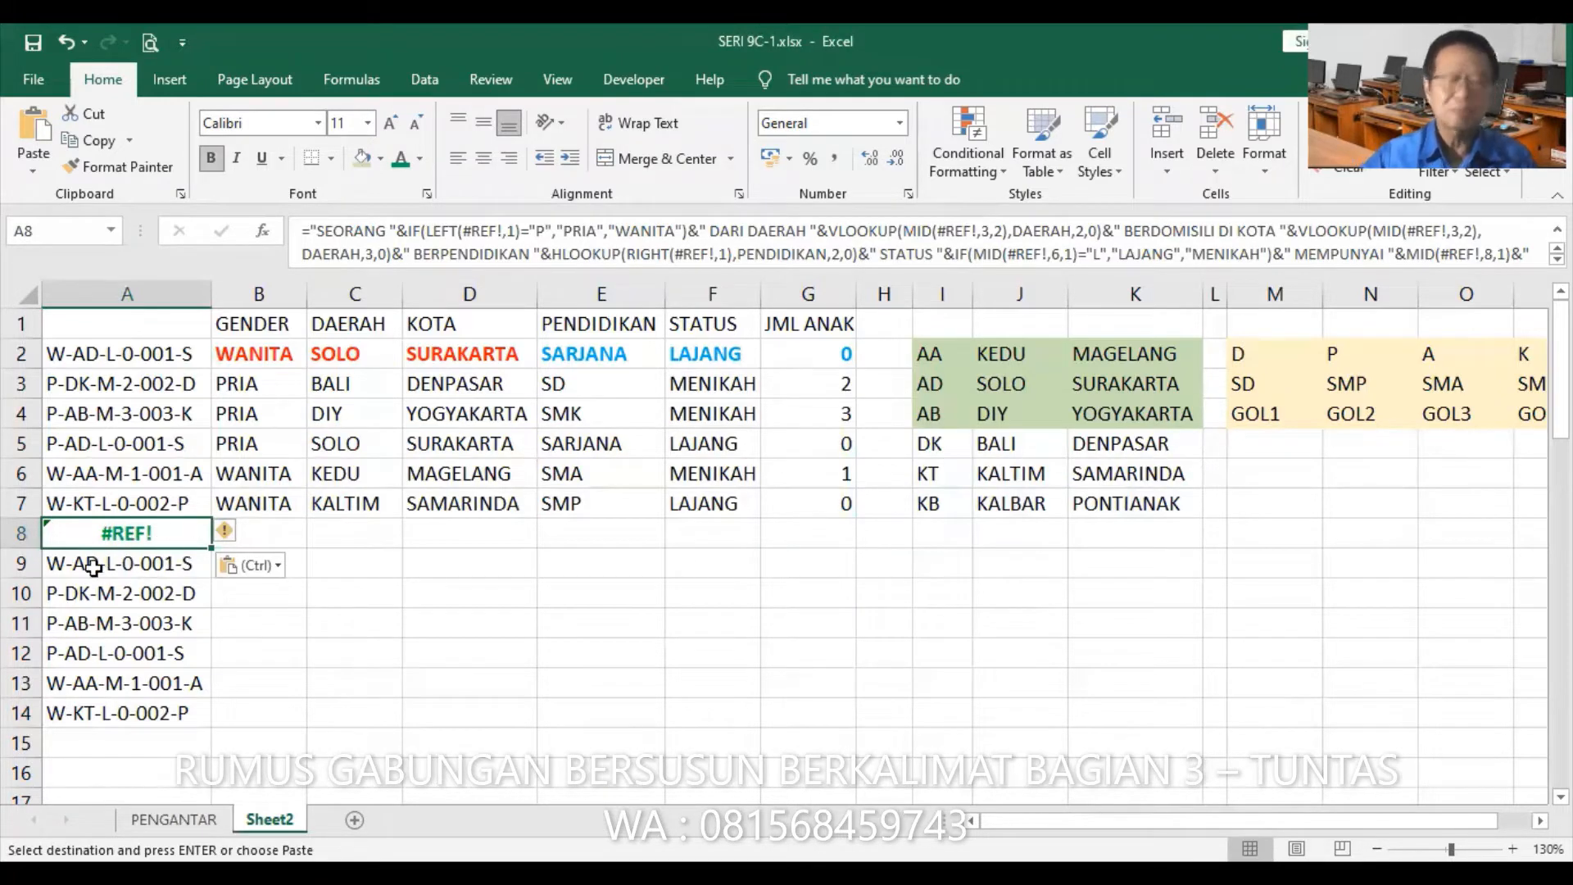
- Paste only the values of the copied sentence into A8 with Paste Special and end the copy mode
click(33, 174)
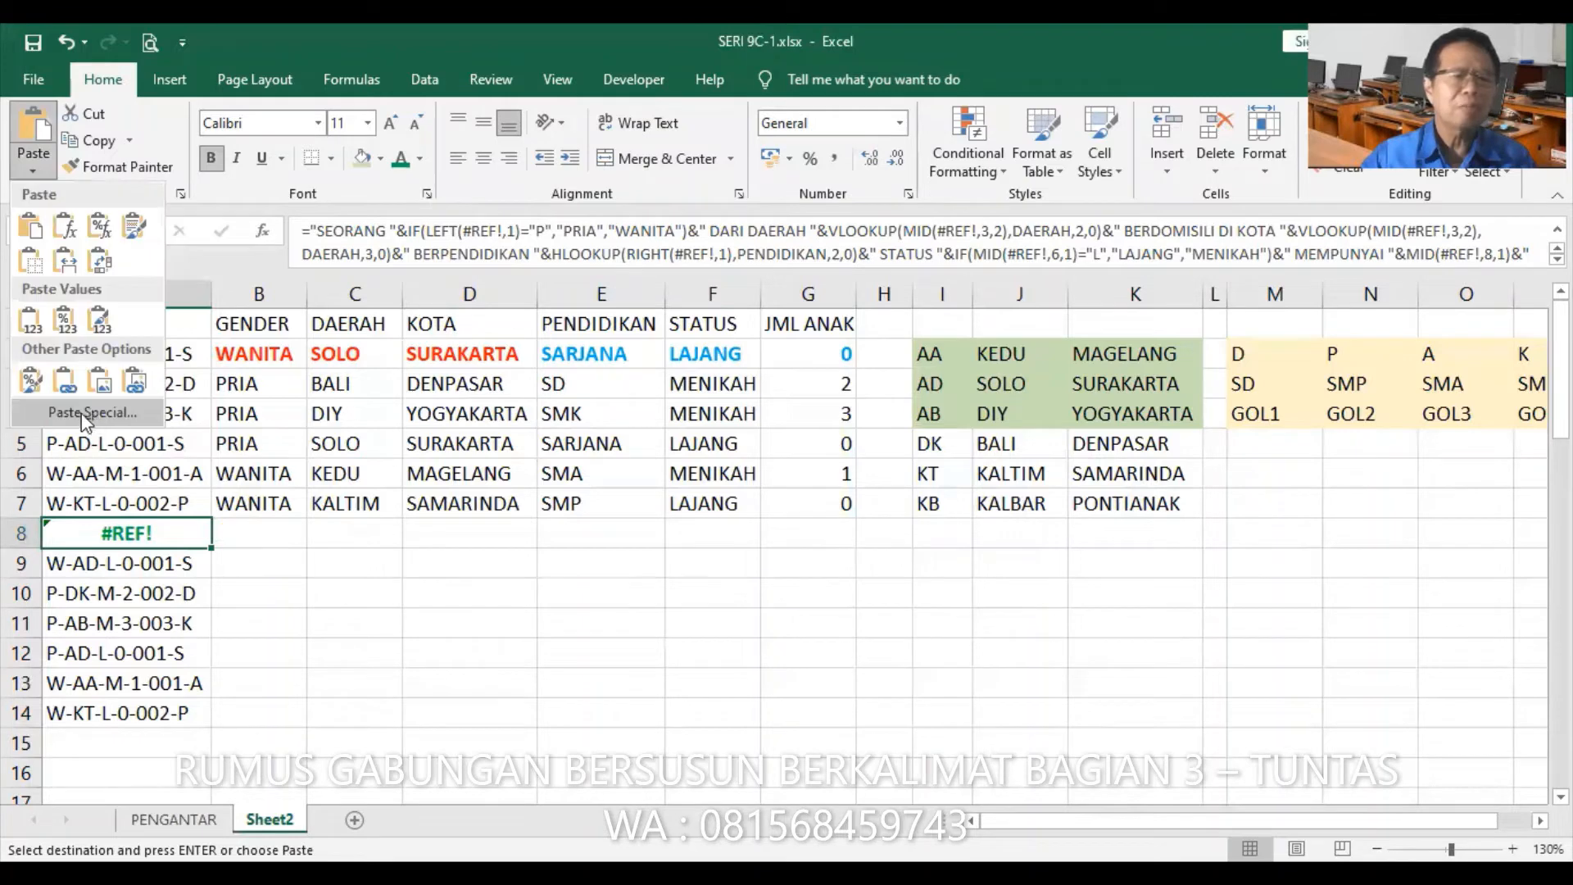
click(116, 418)
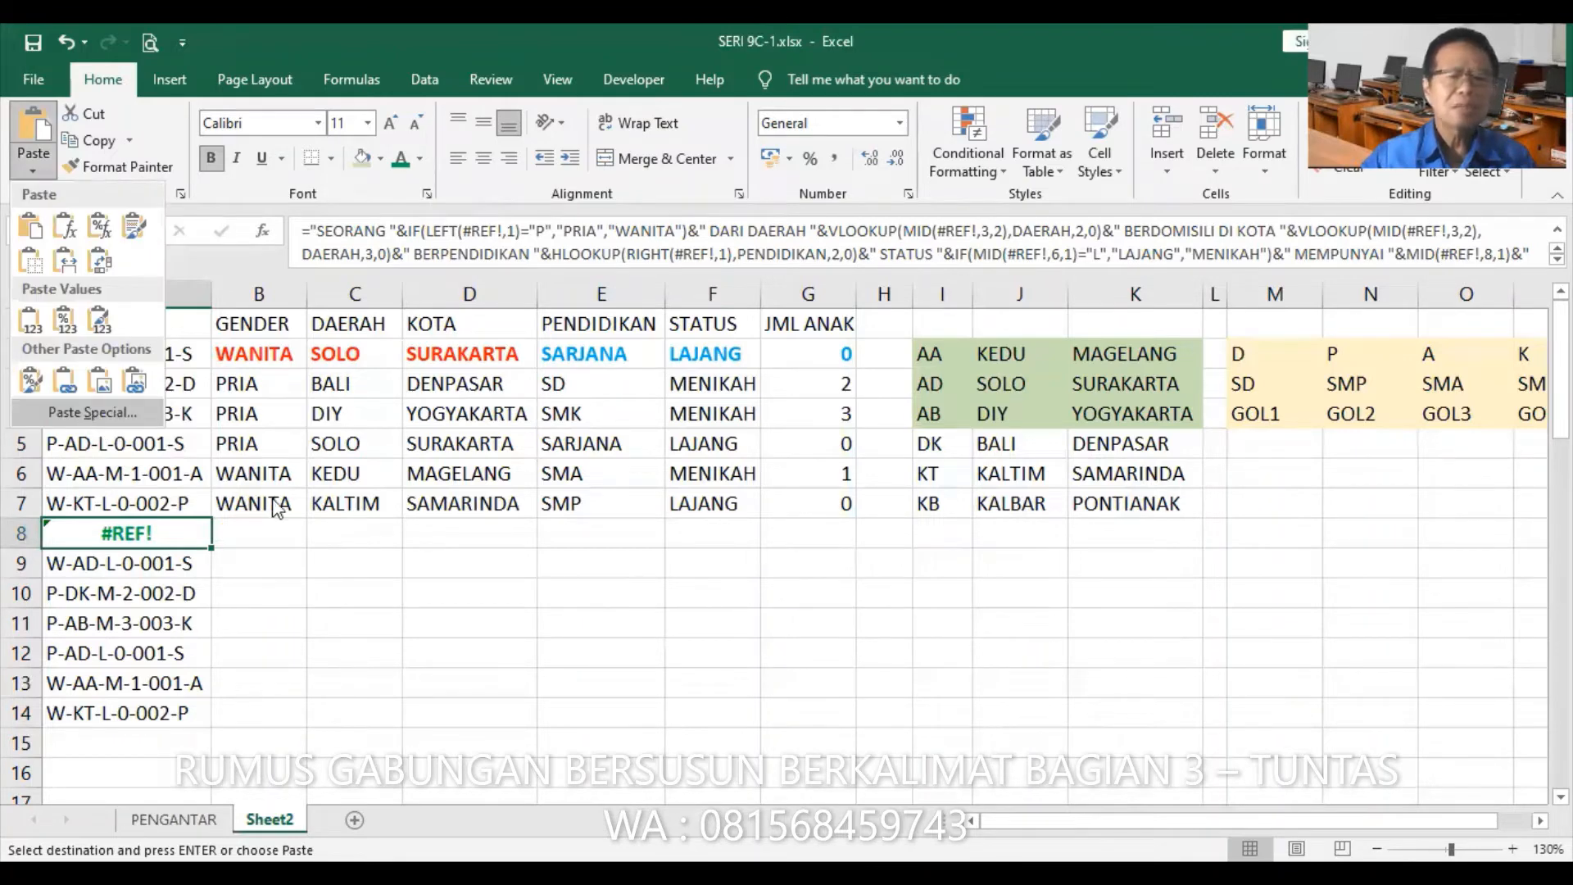
click(789, 492)
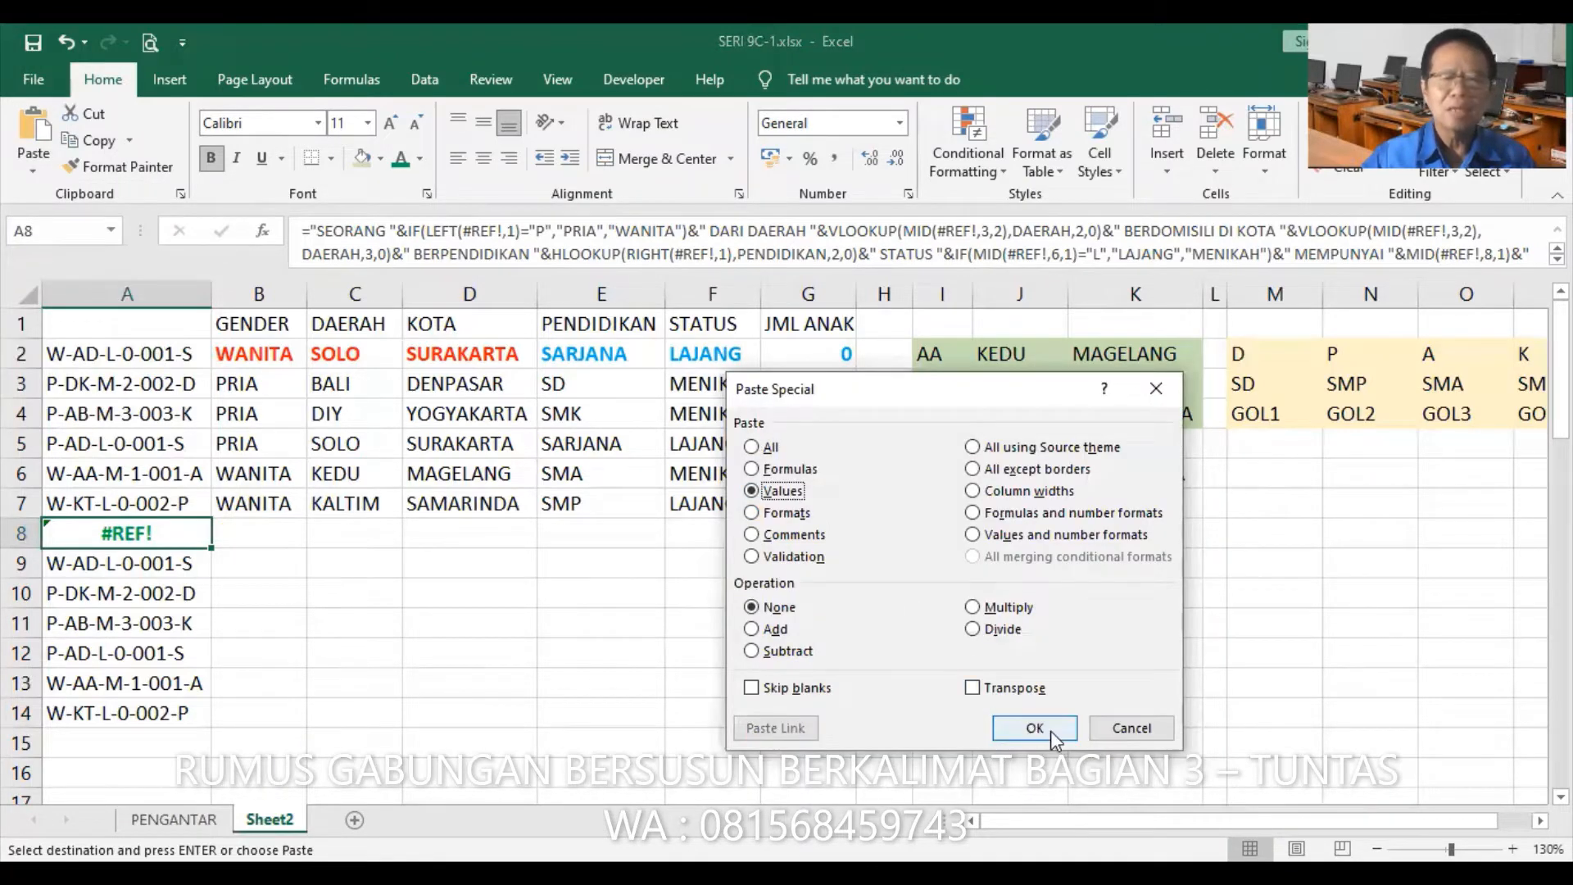
click(1035, 728)
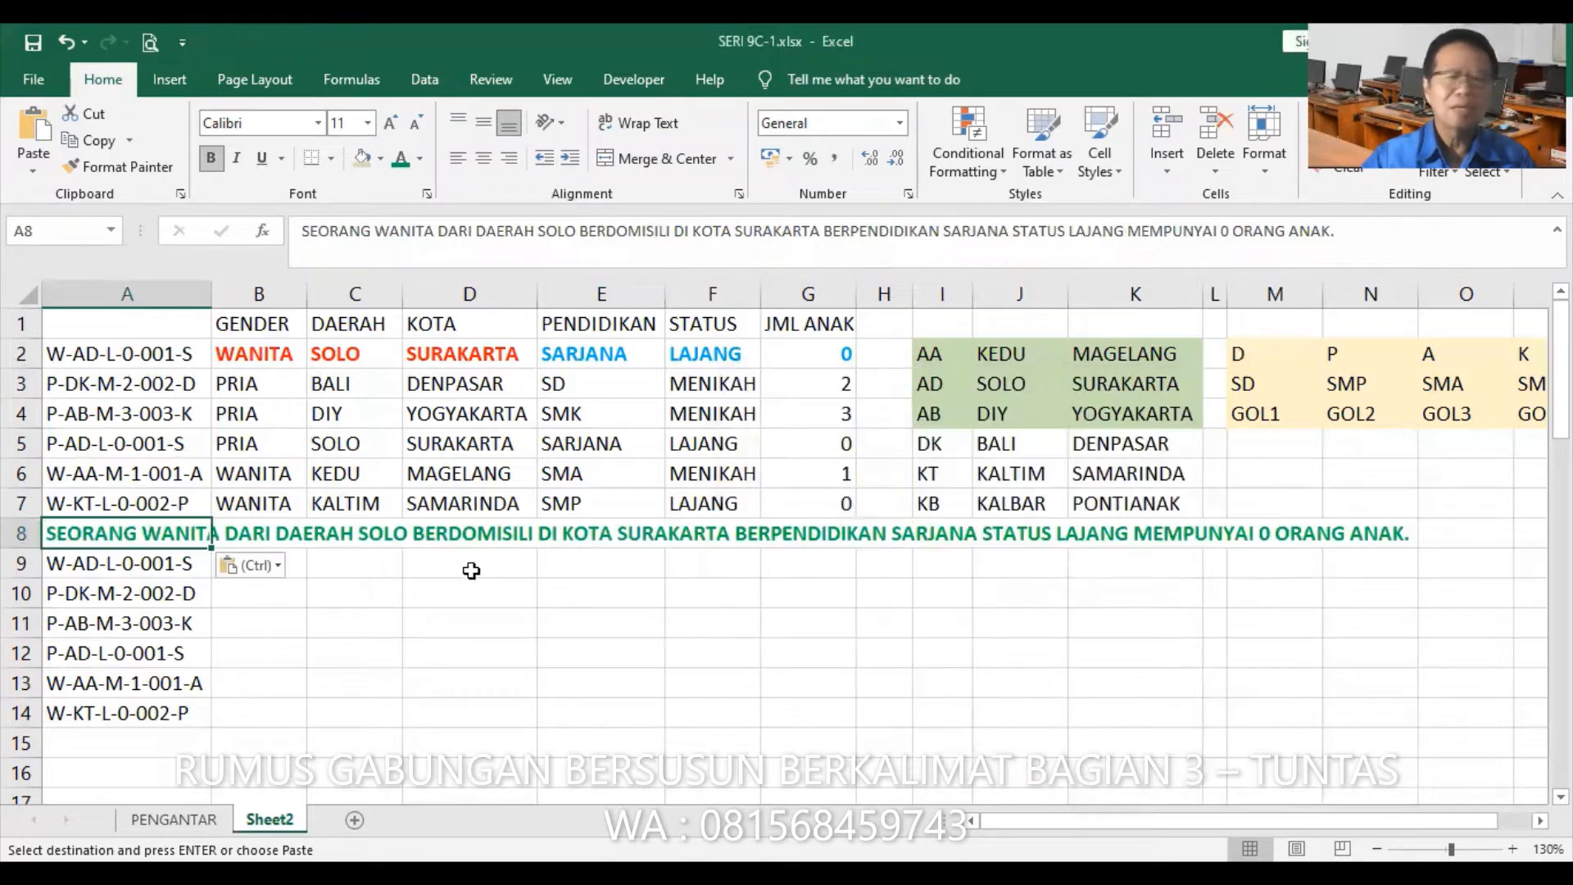
click(491, 676)
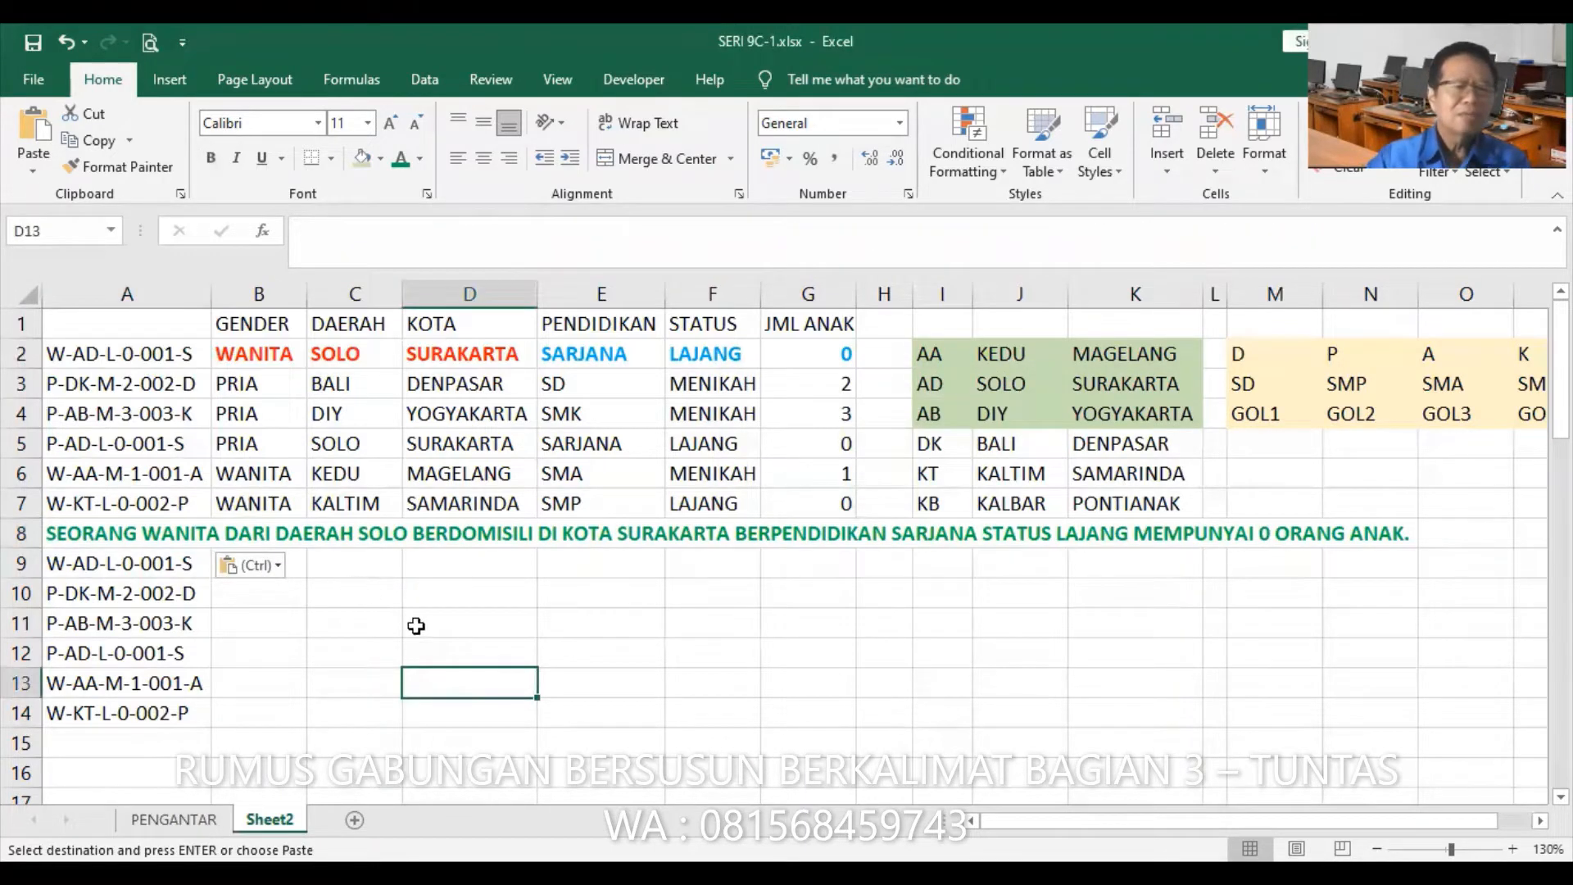
key(Escape)
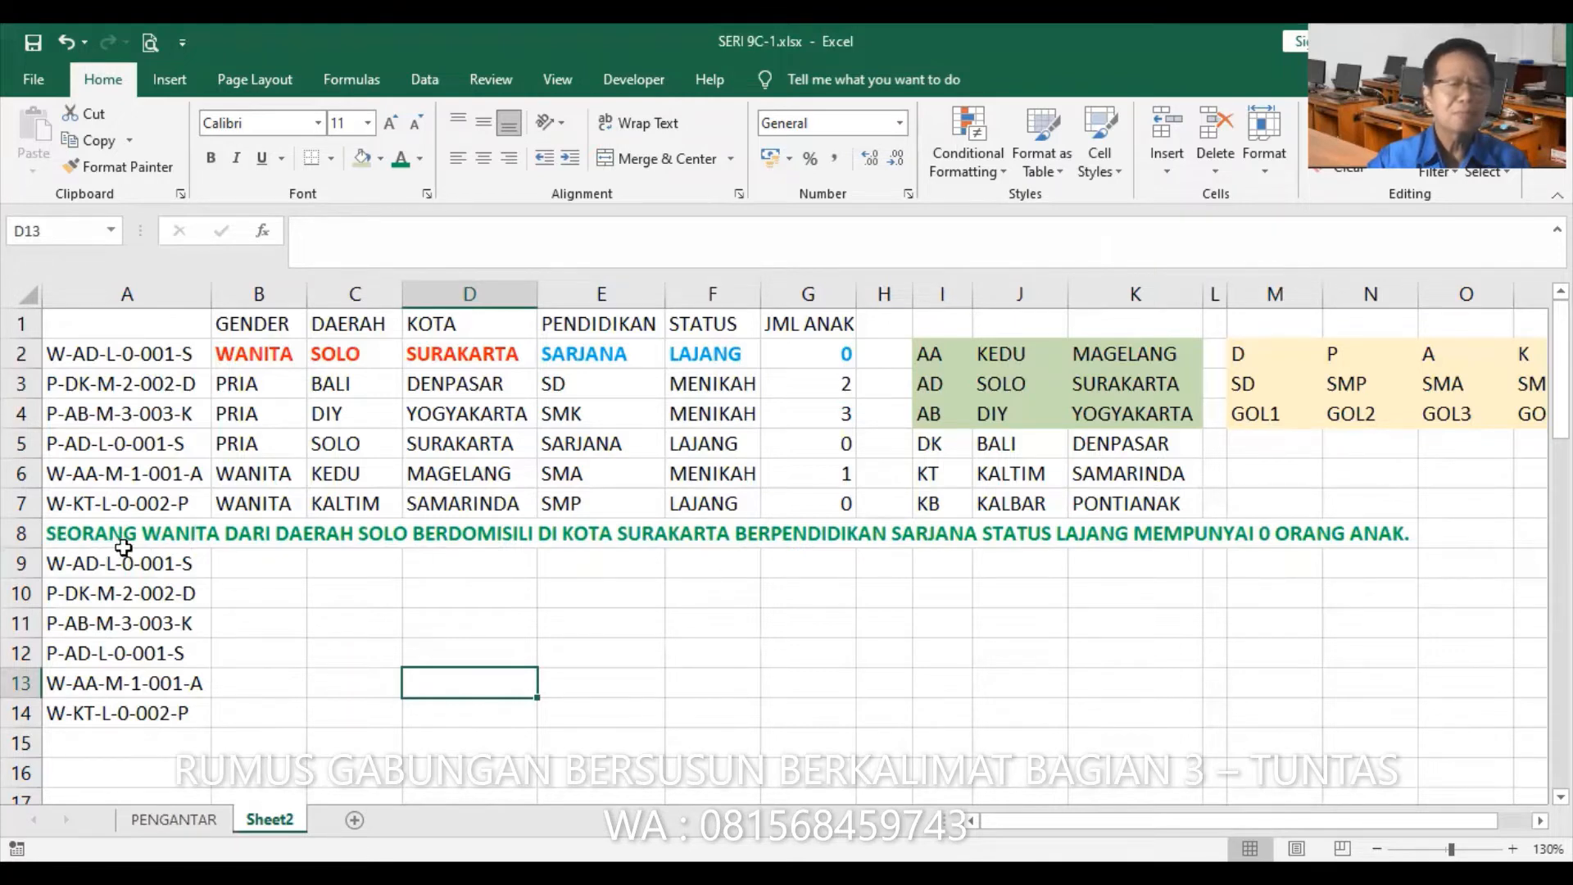
click(250, 565)
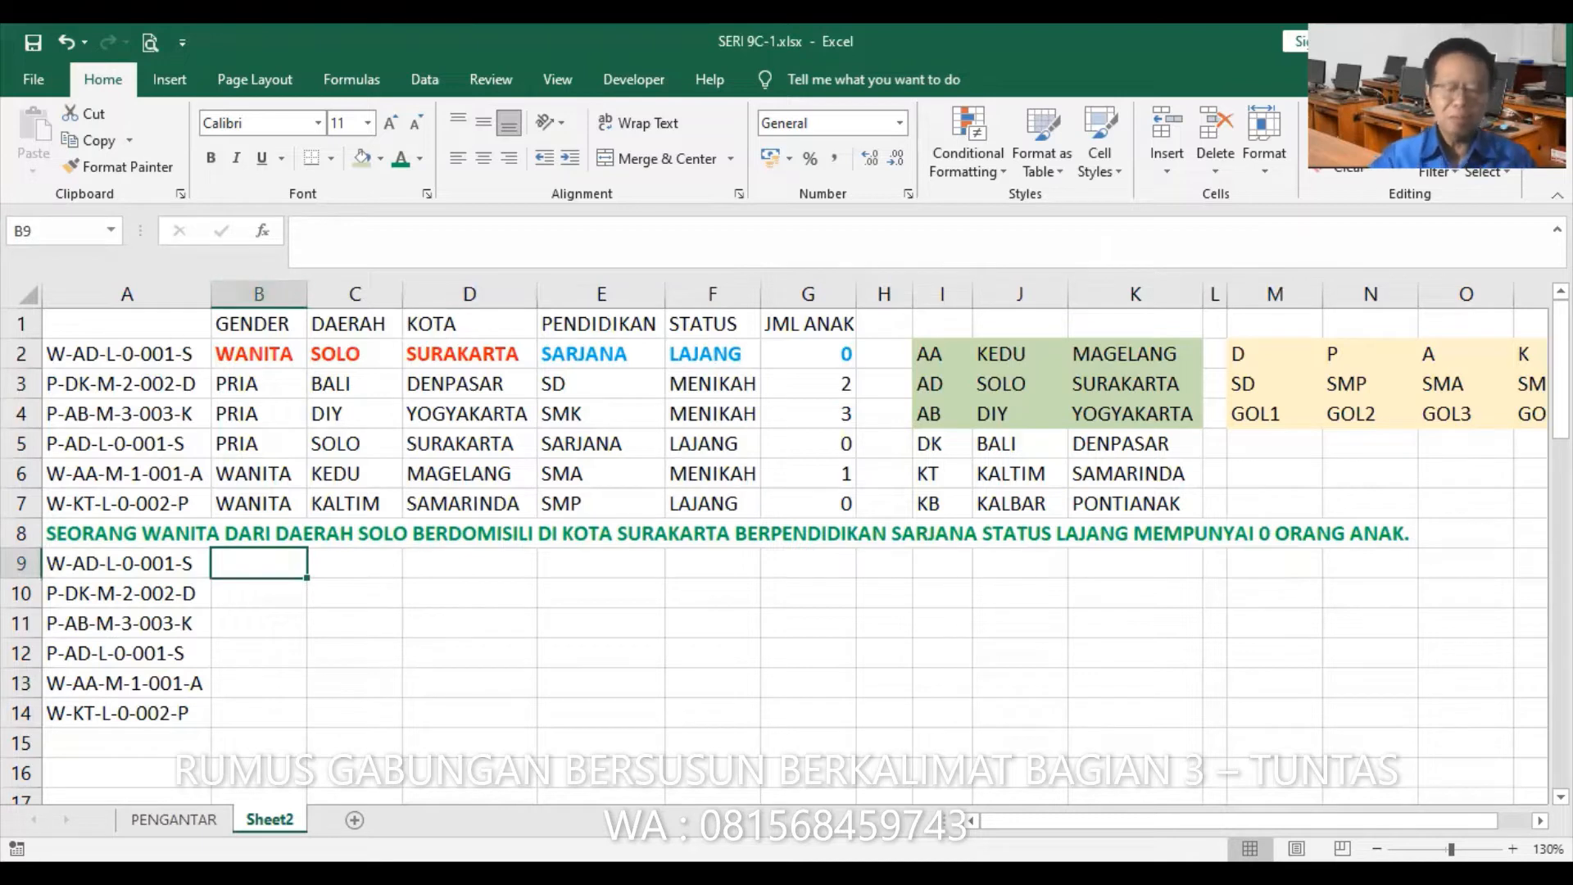
text(=)
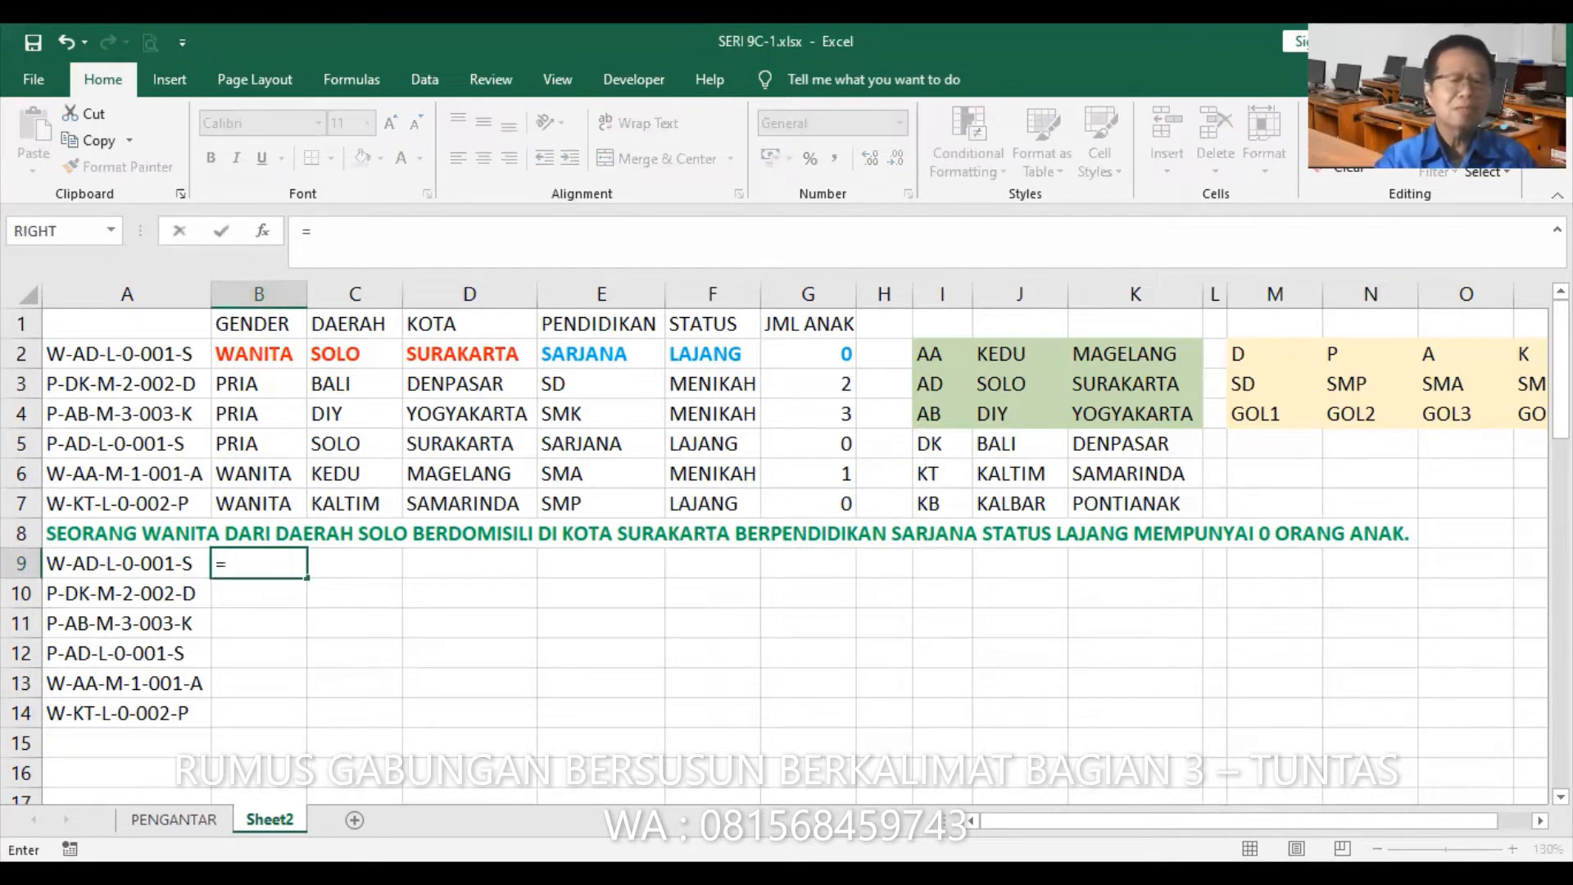
text(")
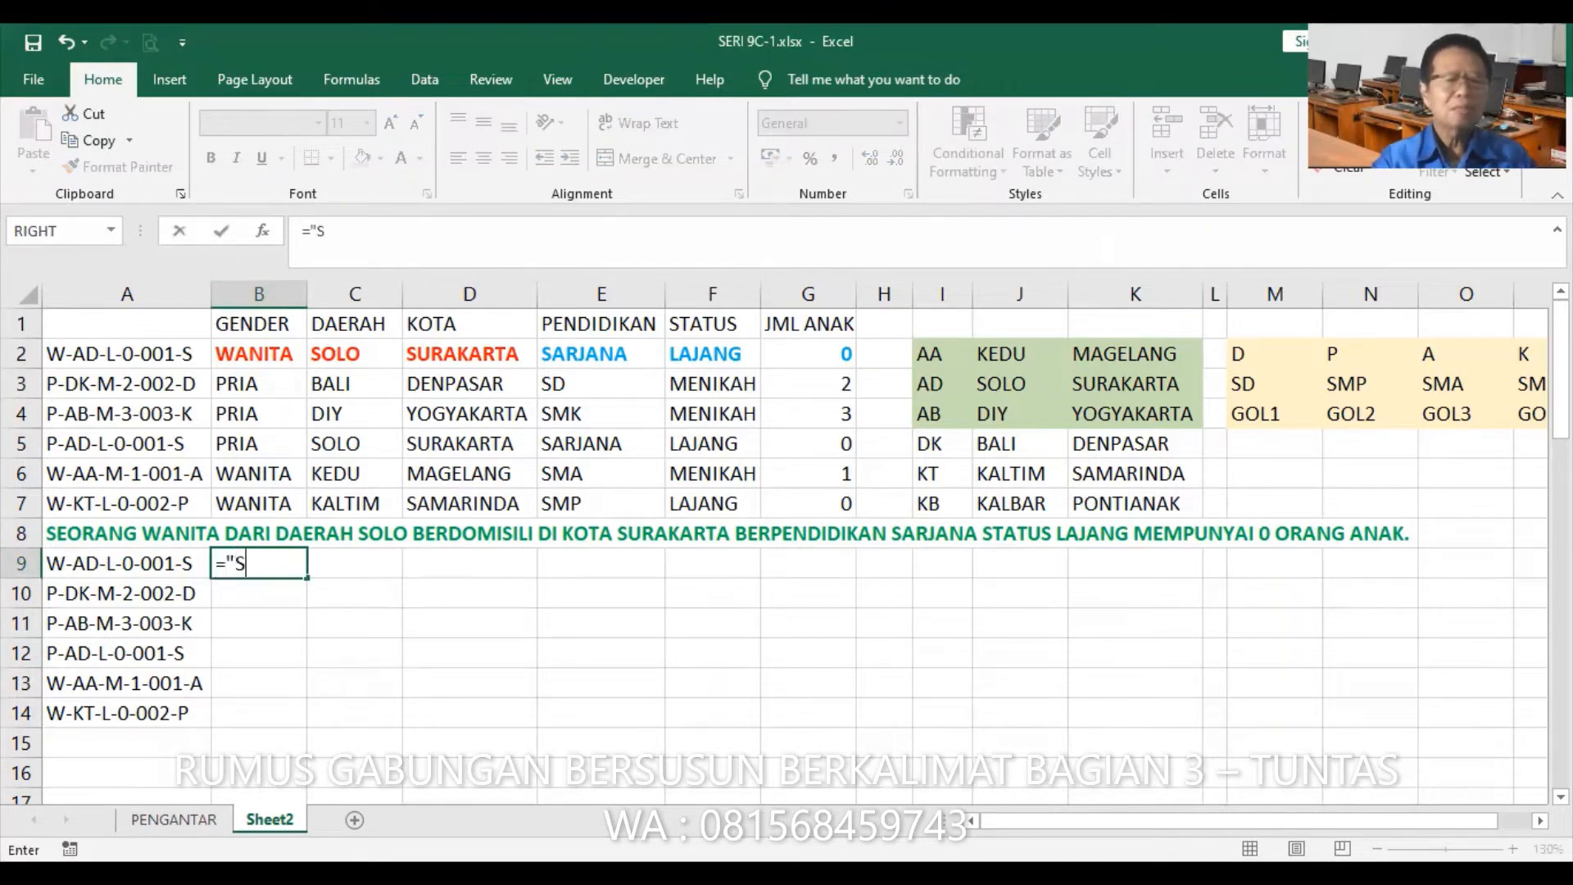
text(SEORA)
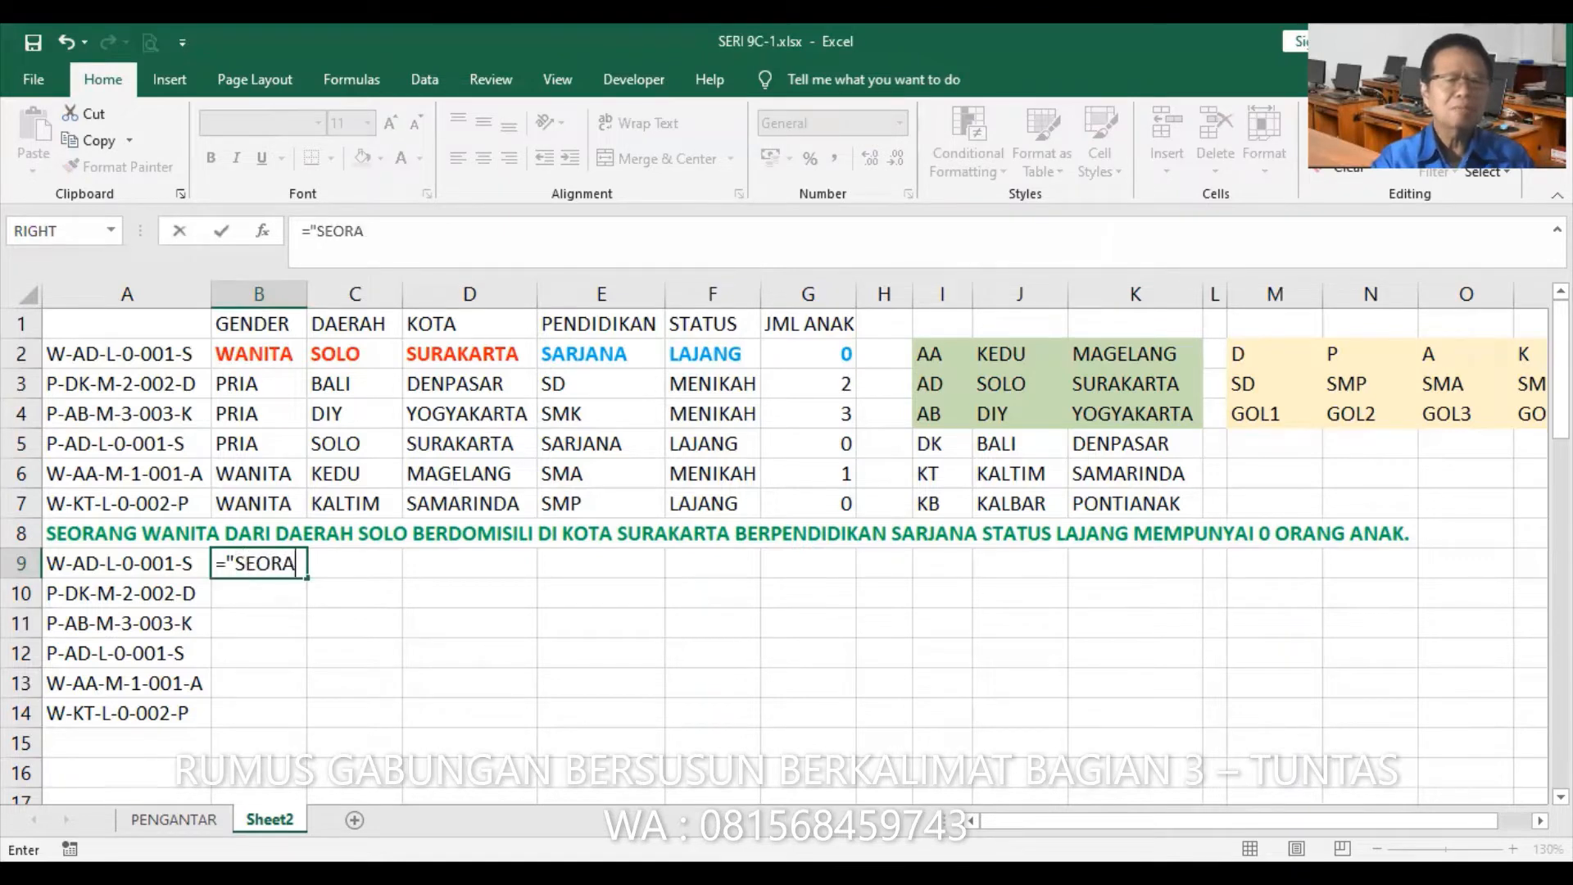
text(NG "&)
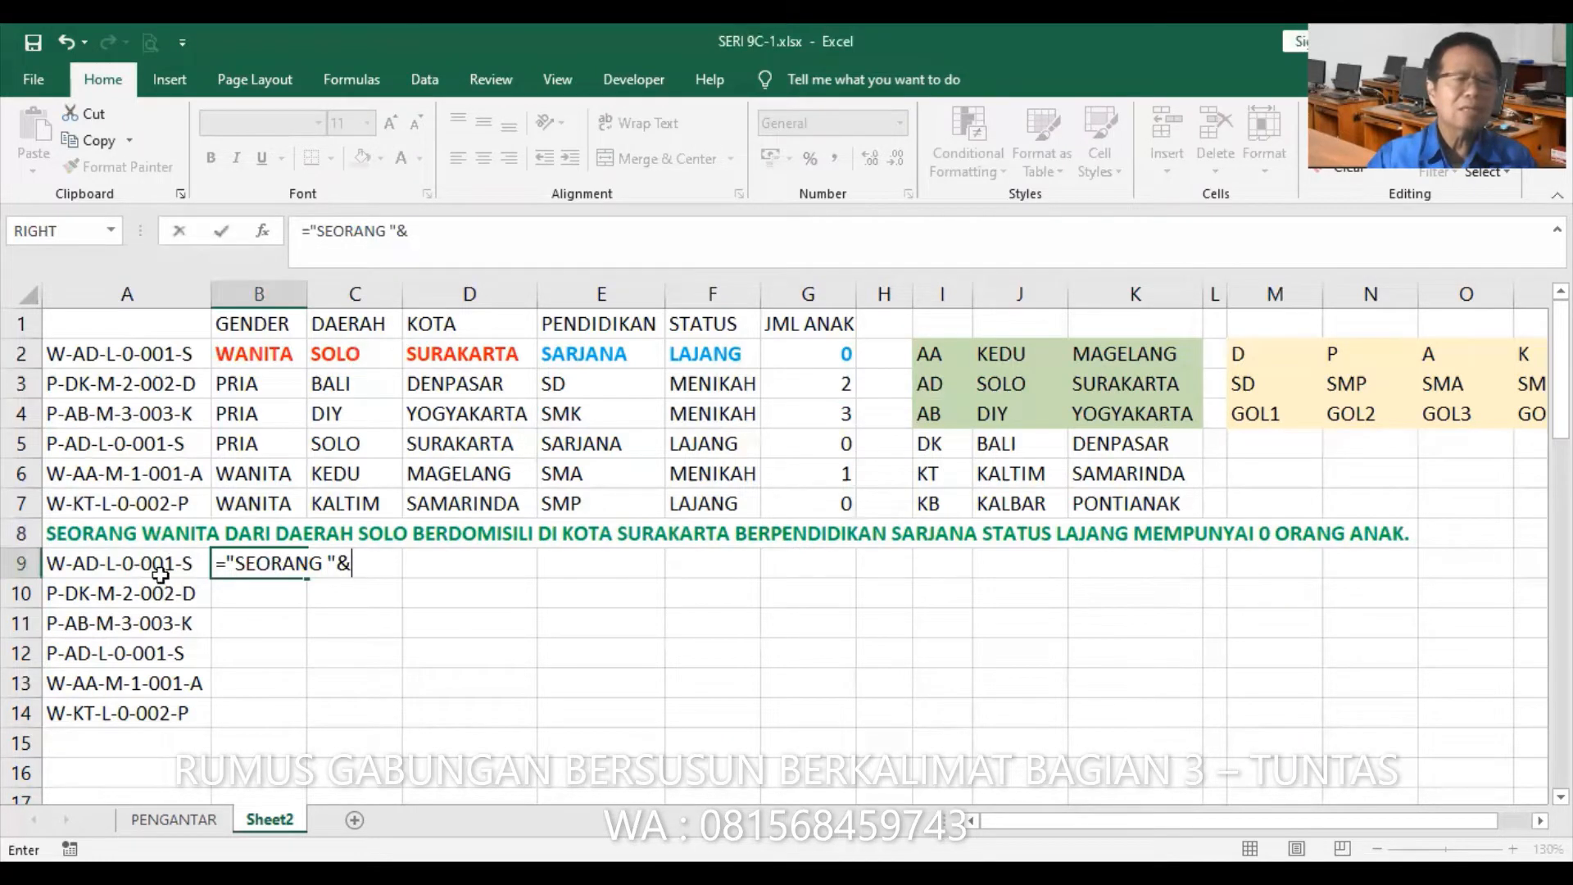
key(Escape)
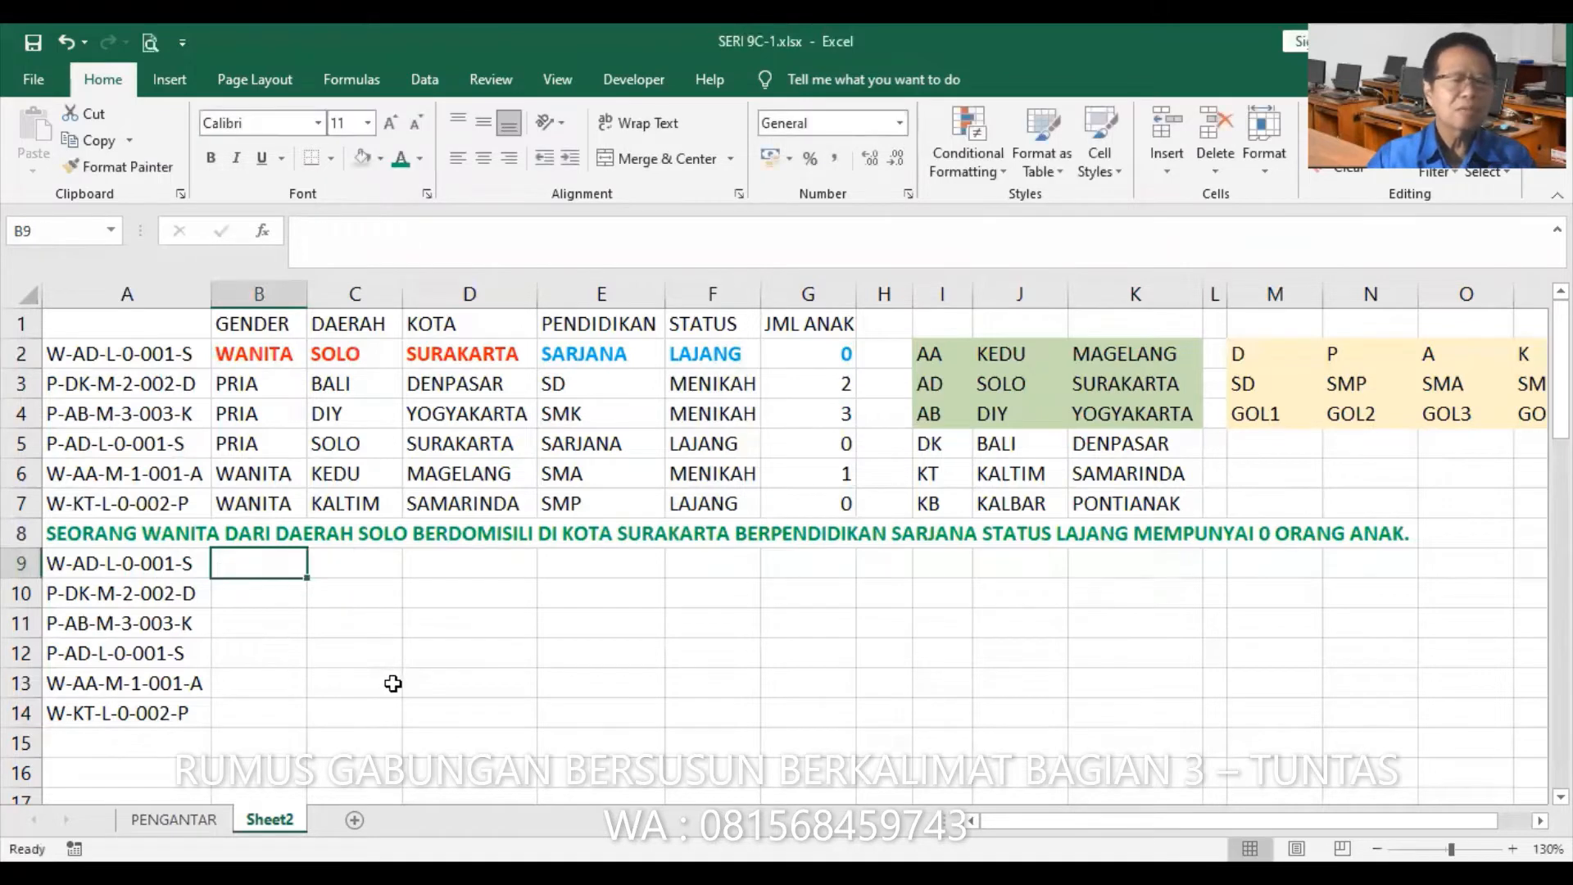
- In the A8 model sentence, colour the words WANITA, SOLO and SURAKARTA red
click(70, 524)
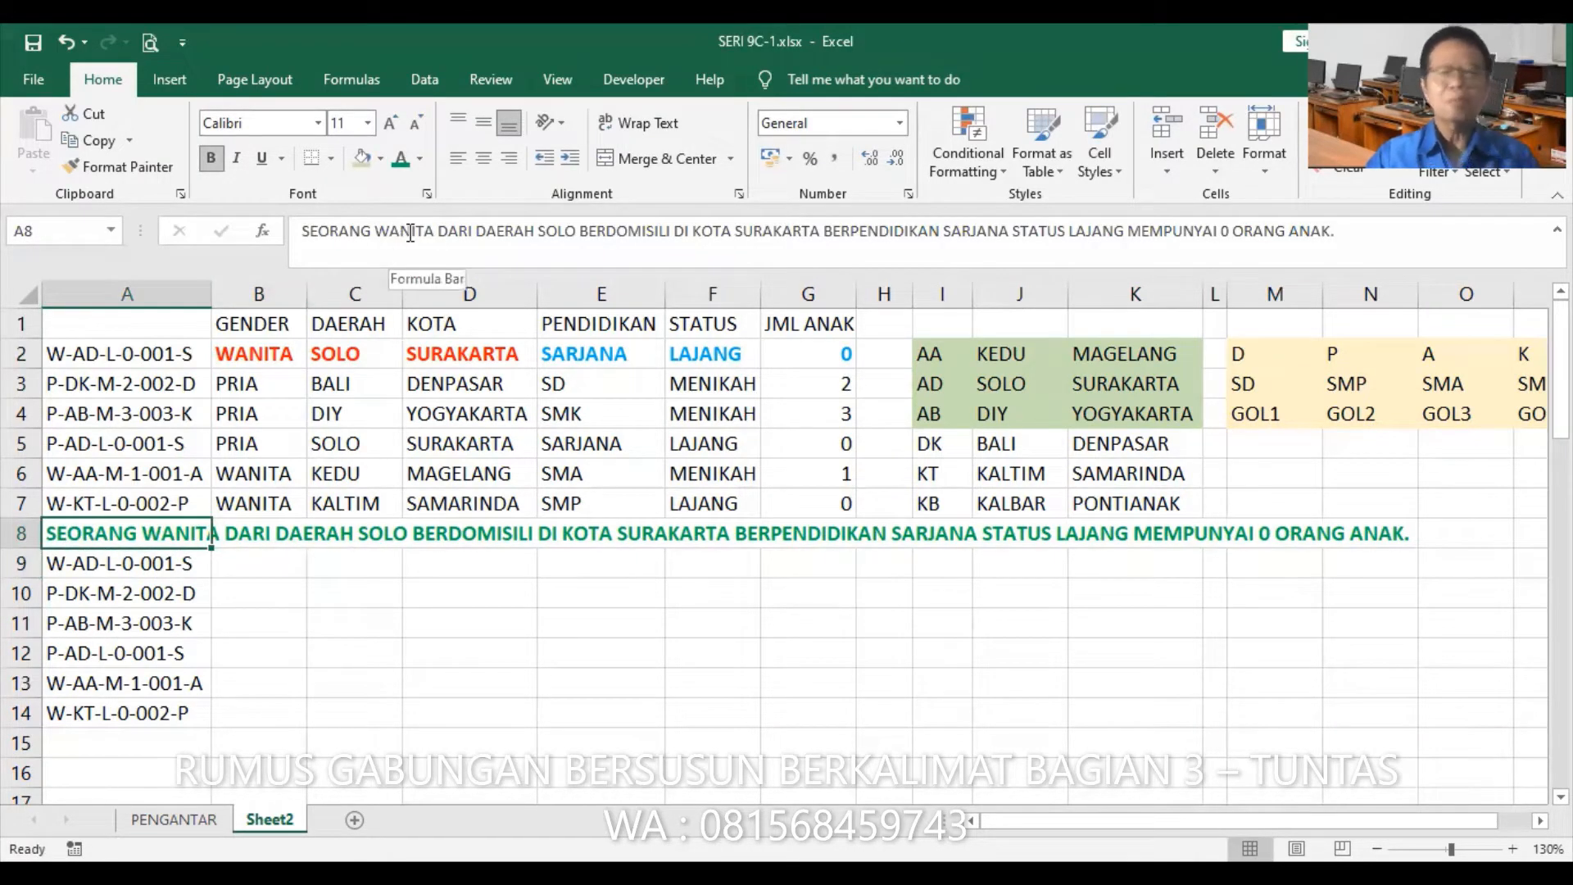
click(409, 233)
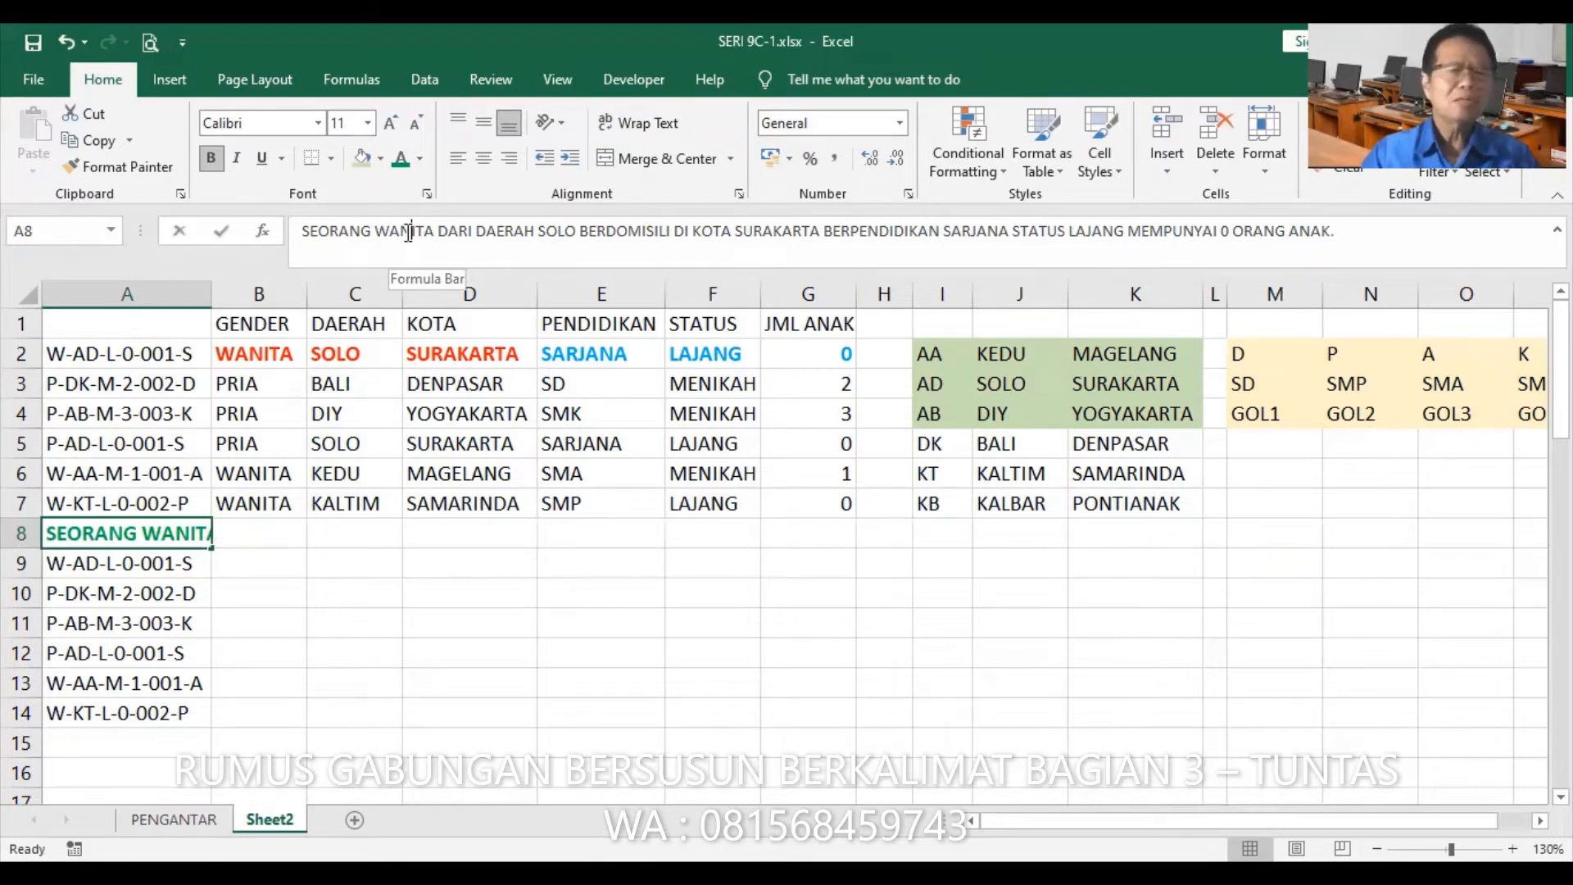
double_click(410, 233)
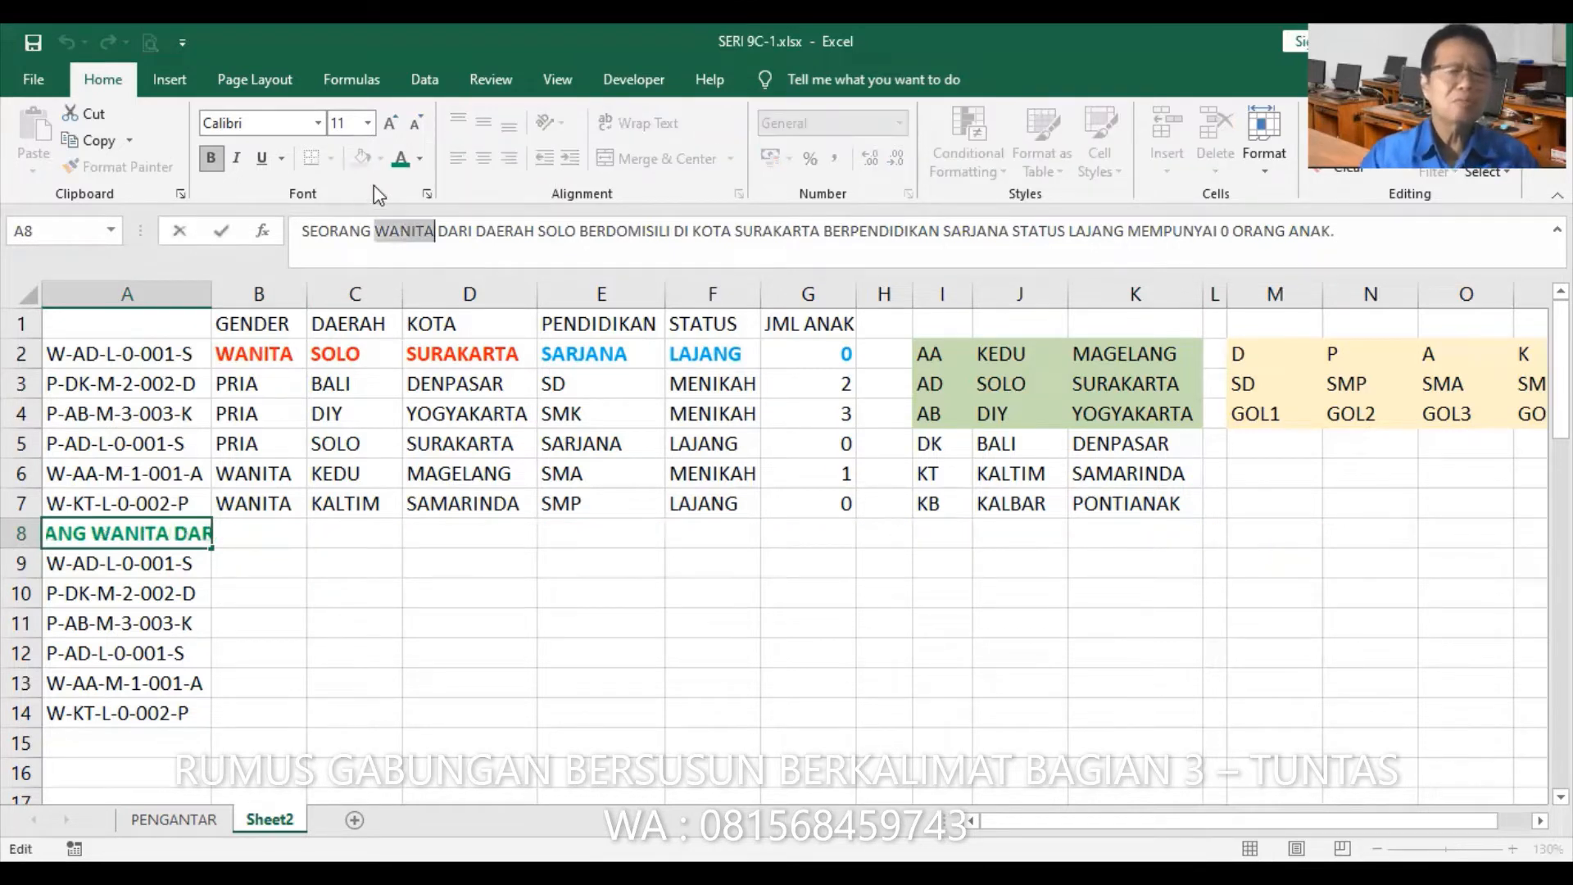
click(428, 163)
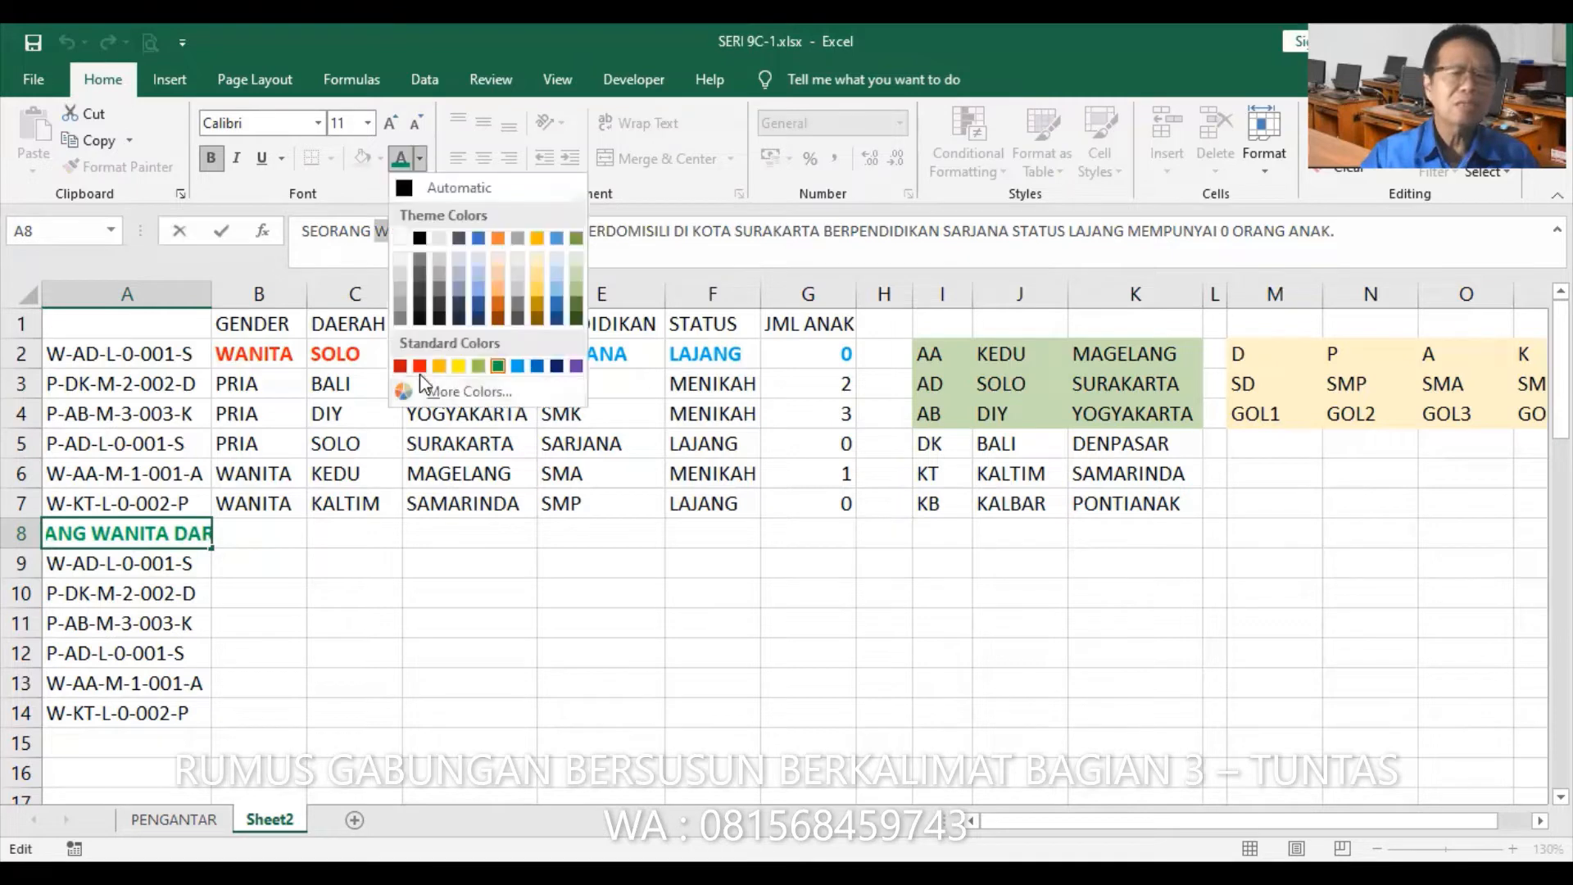
click(426, 367)
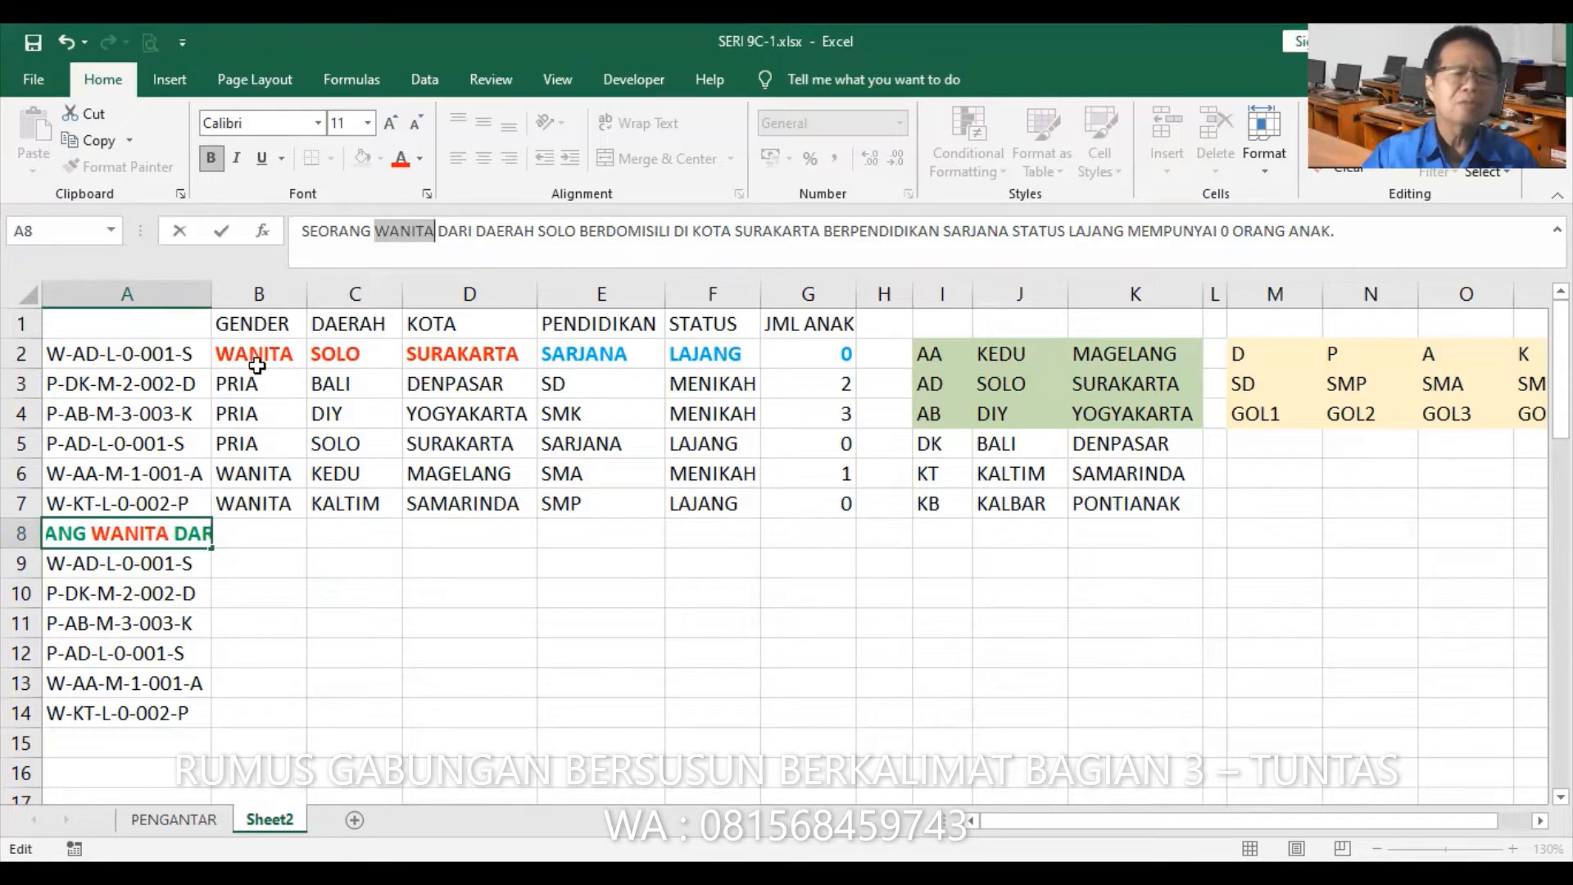
double_click(559, 233)
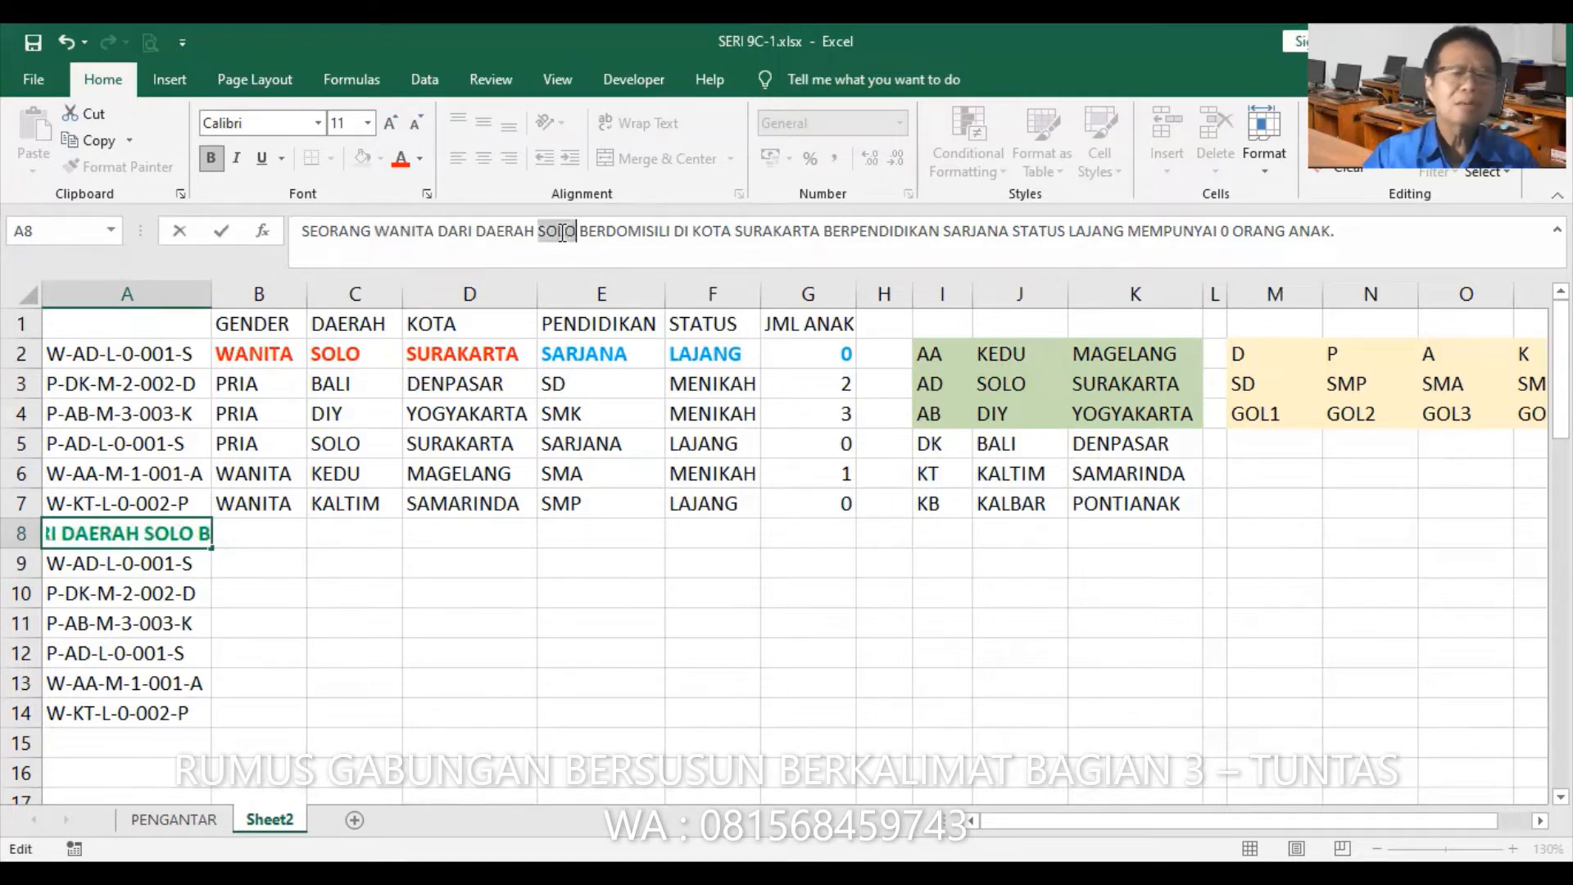
click(400, 164)
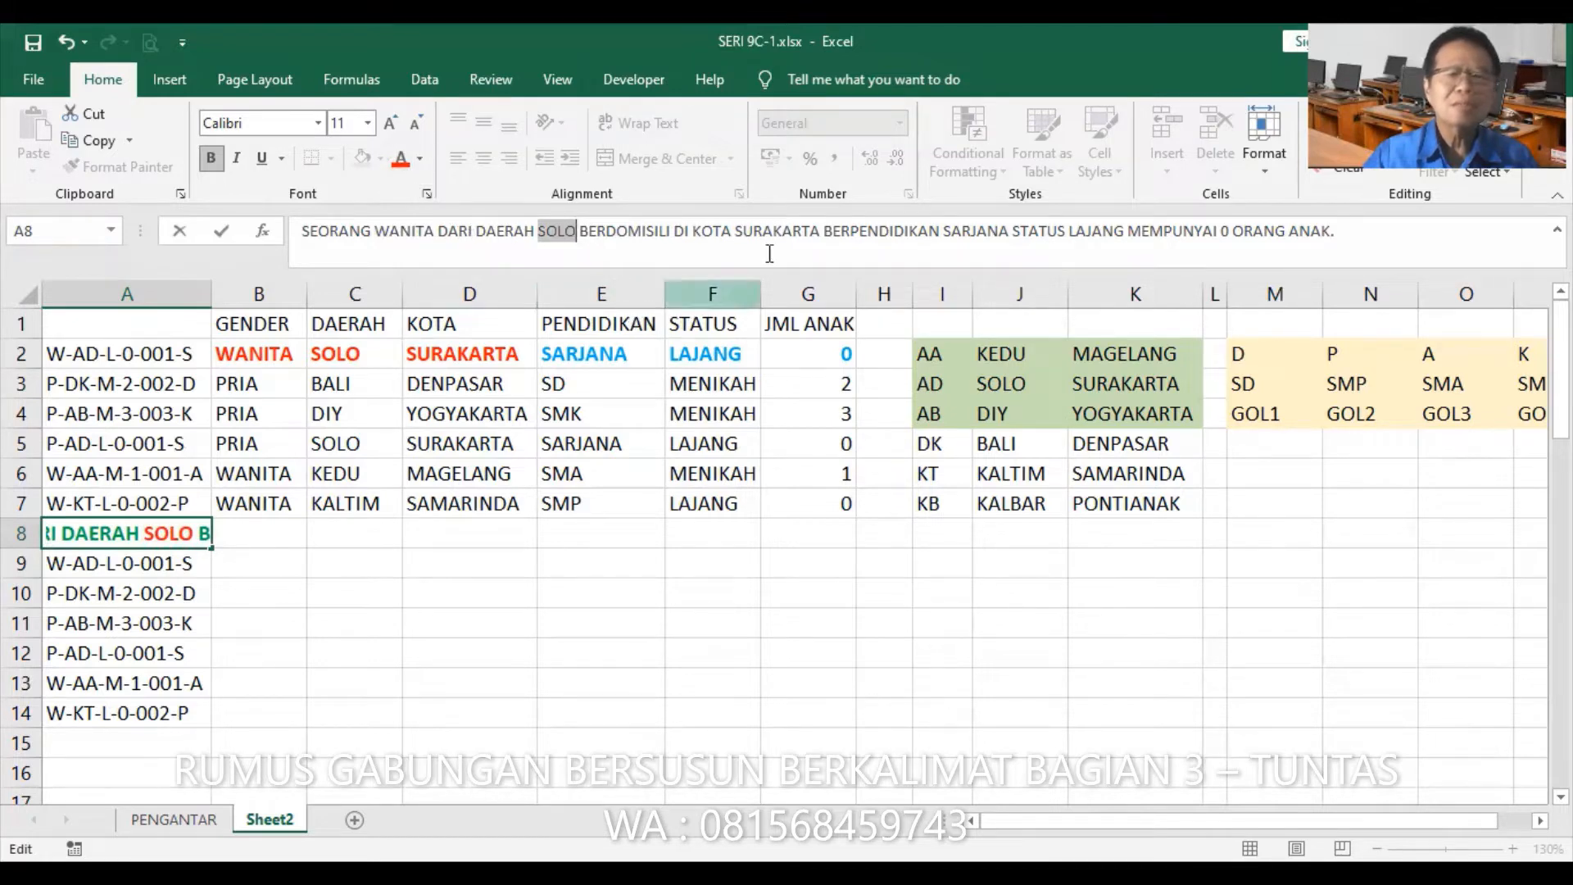
double_click(785, 232)
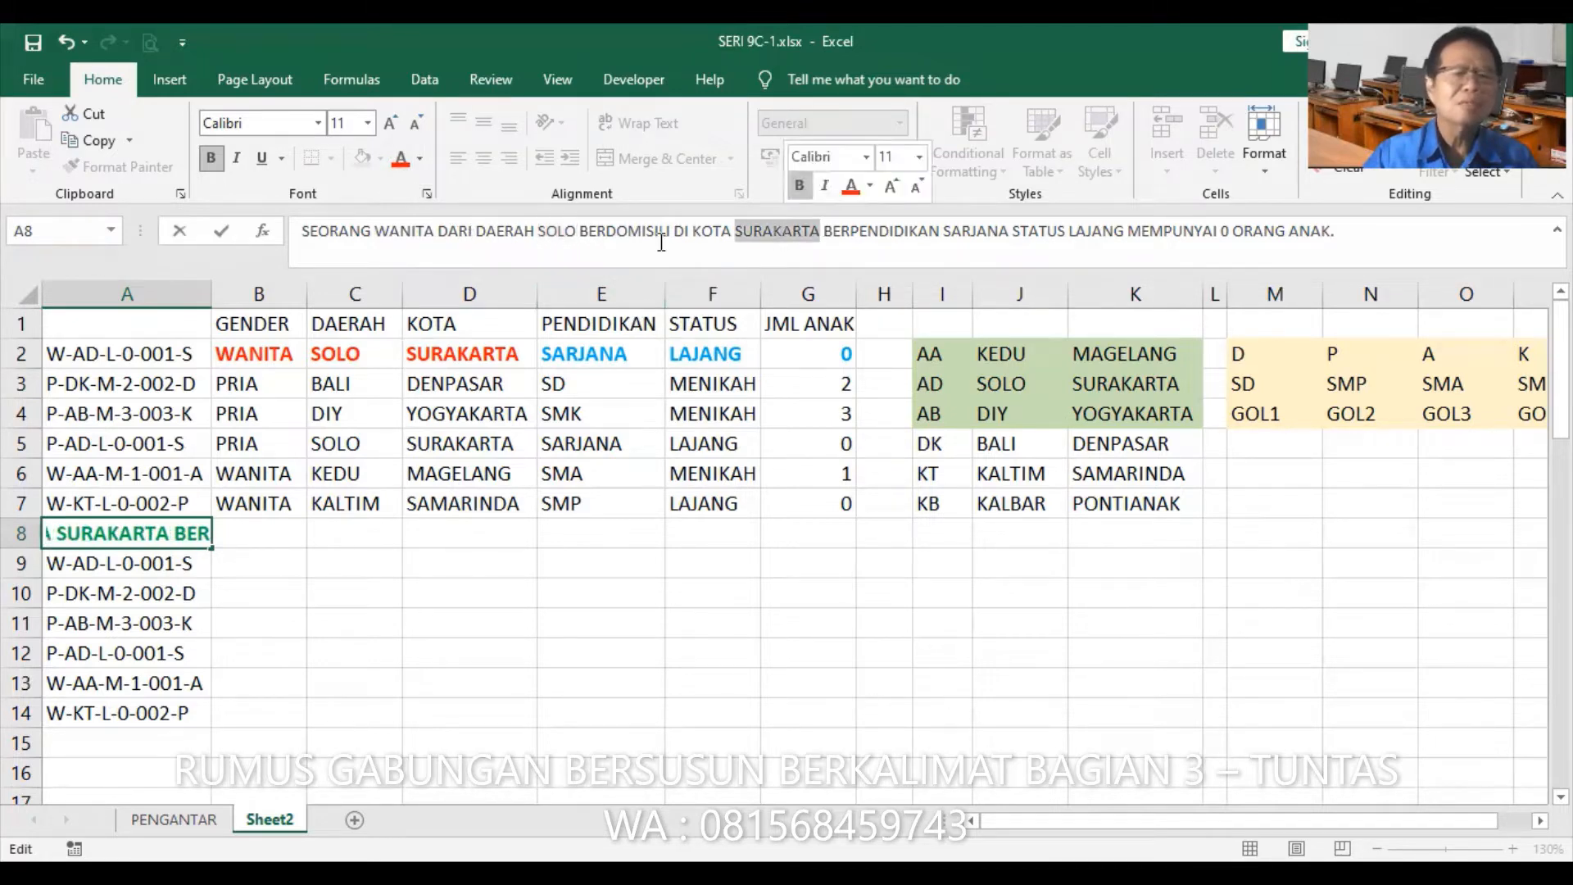
click(399, 160)
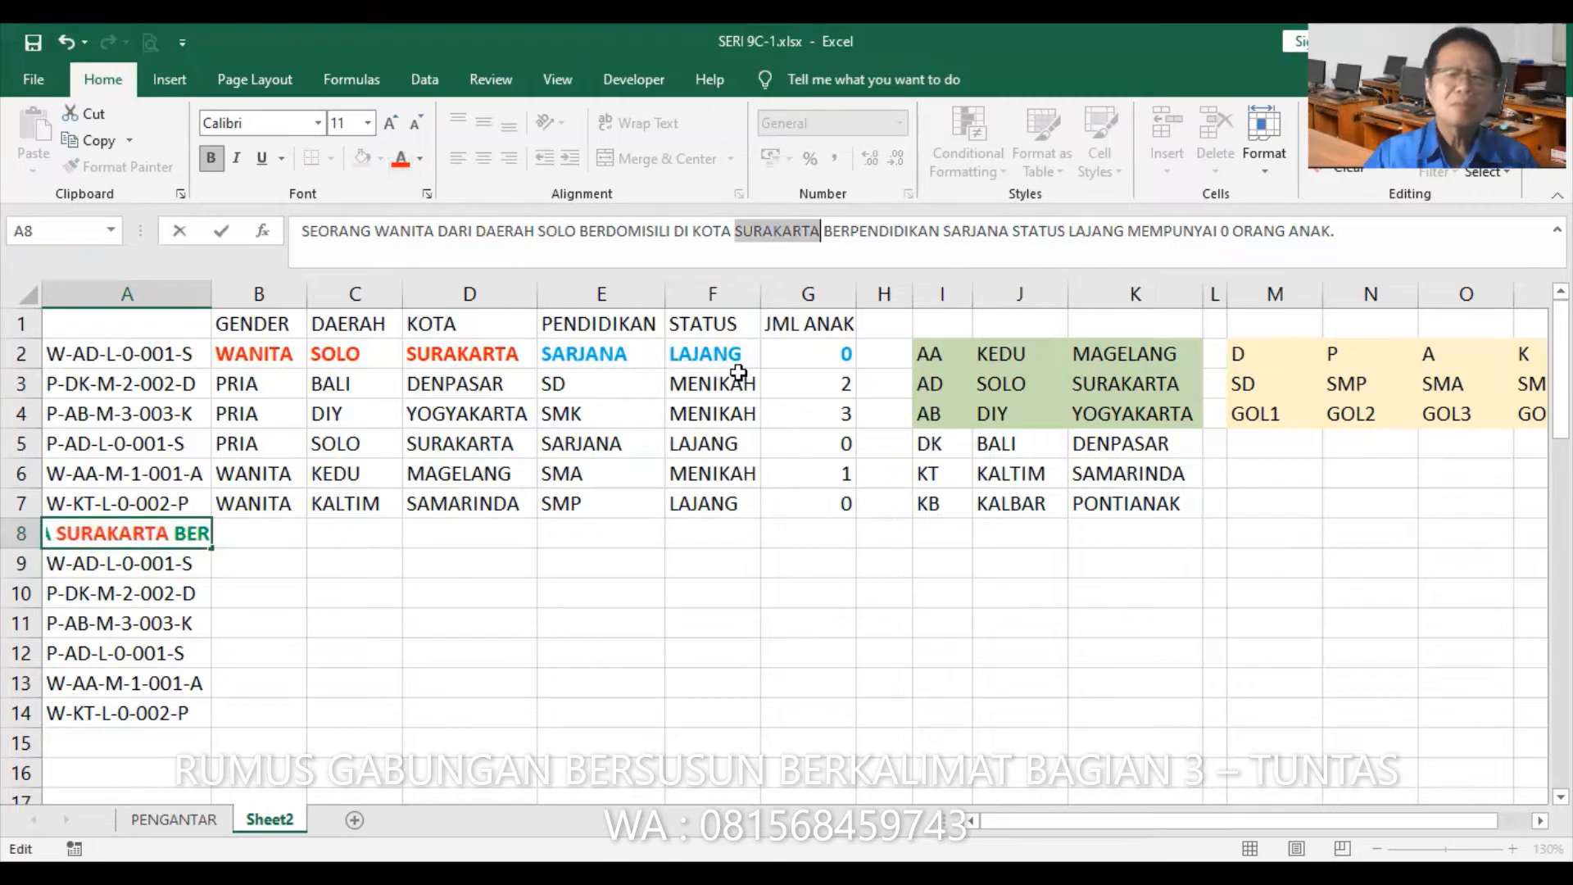
- Colour SARJANA, LAJANG and the number 0 red in the A8 sentence and commit the cell
double_click(982, 229)
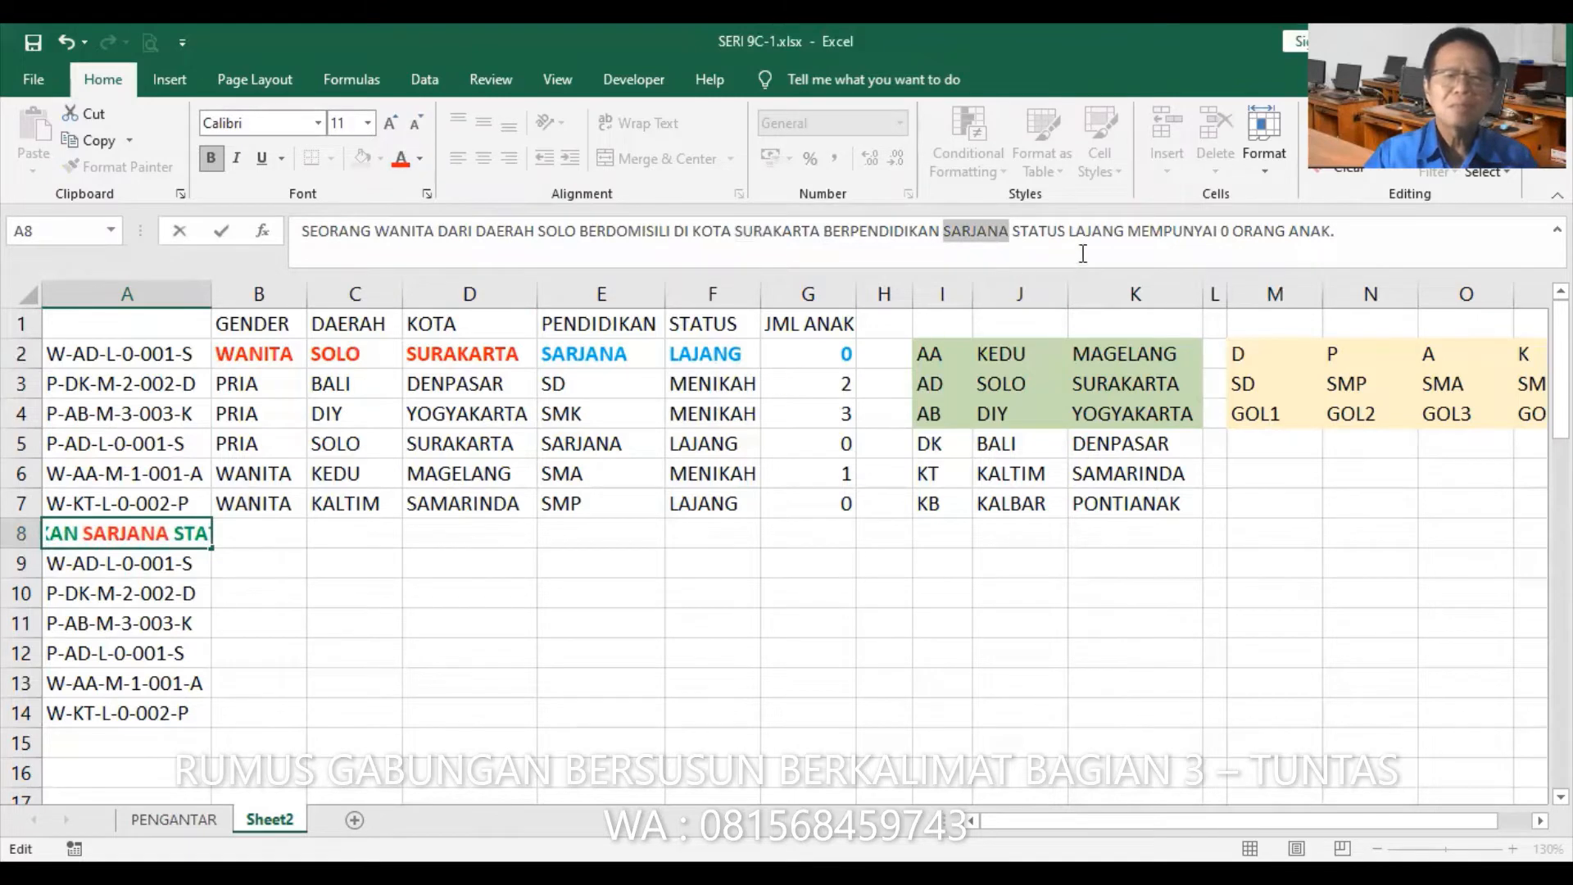
double_click(1098, 230)
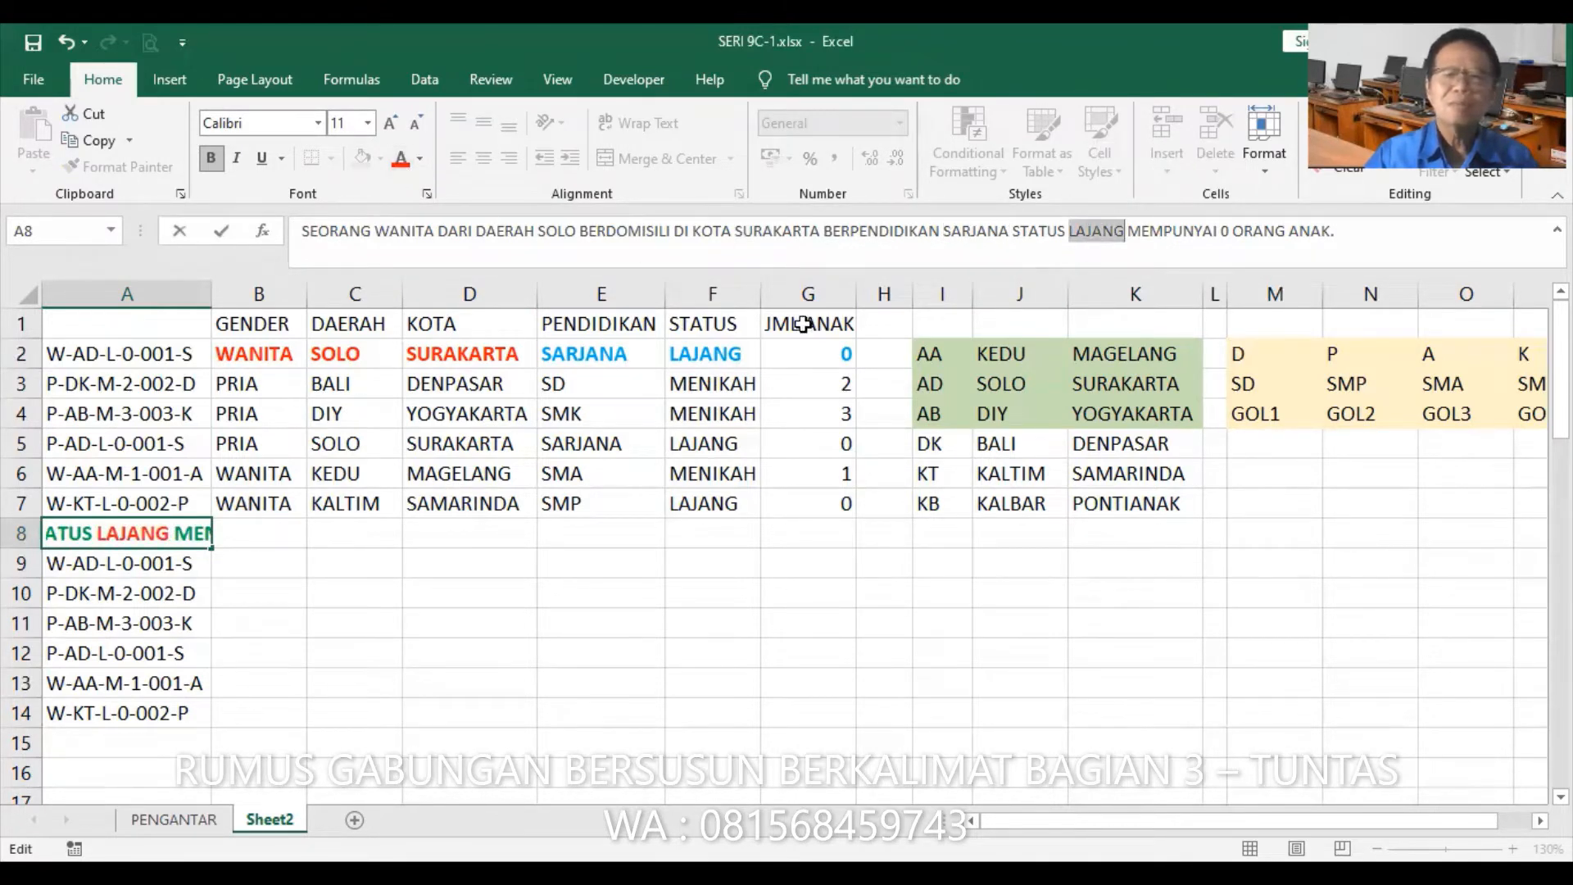
double_click(1225, 232)
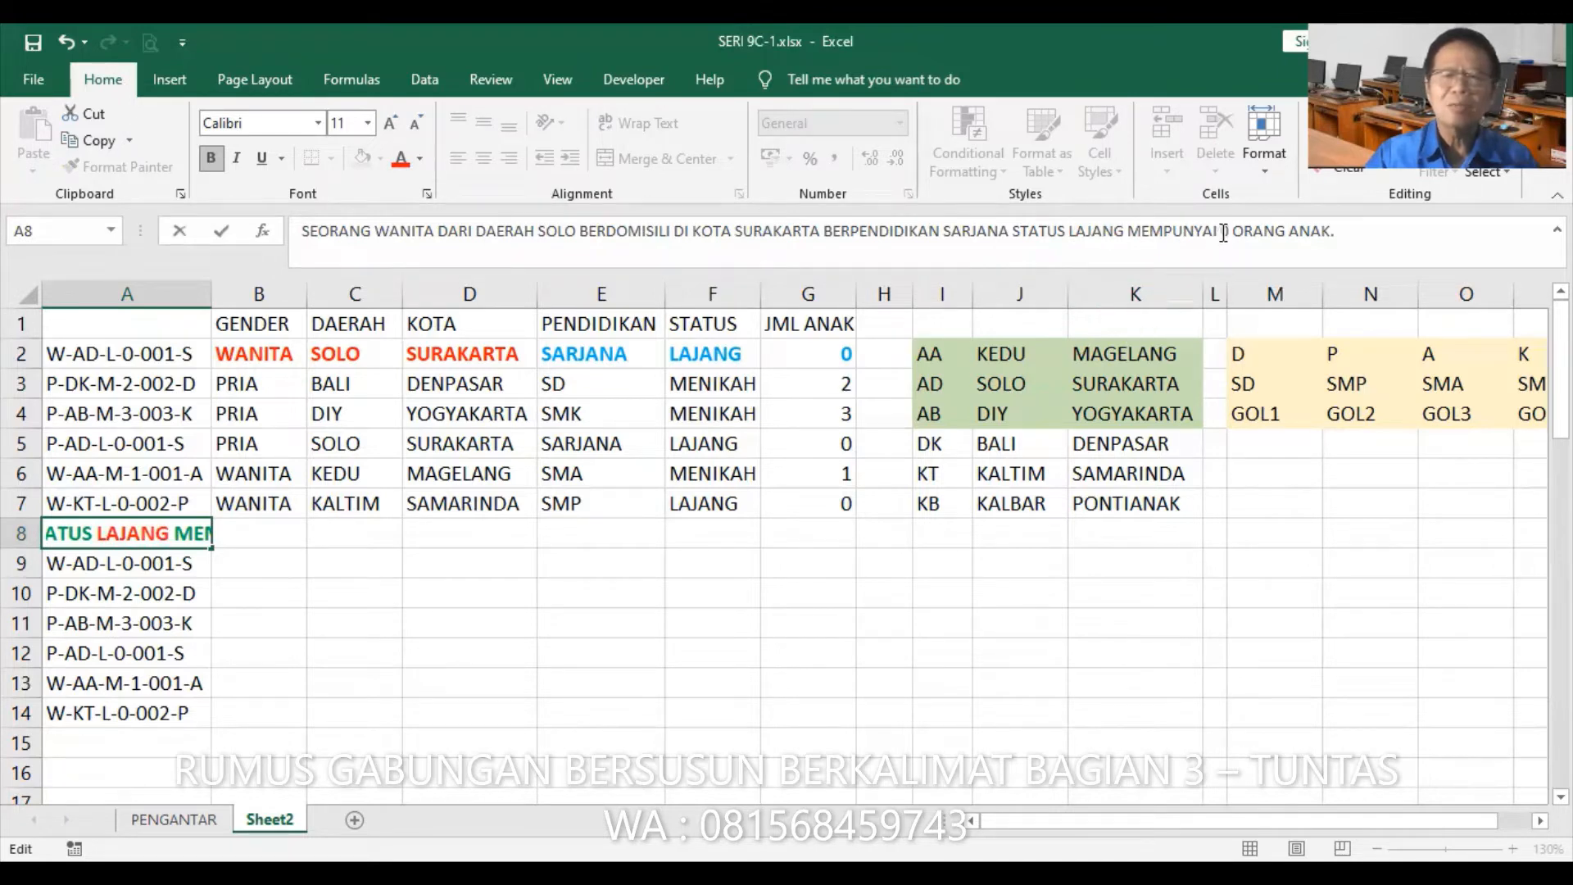
click(400, 159)
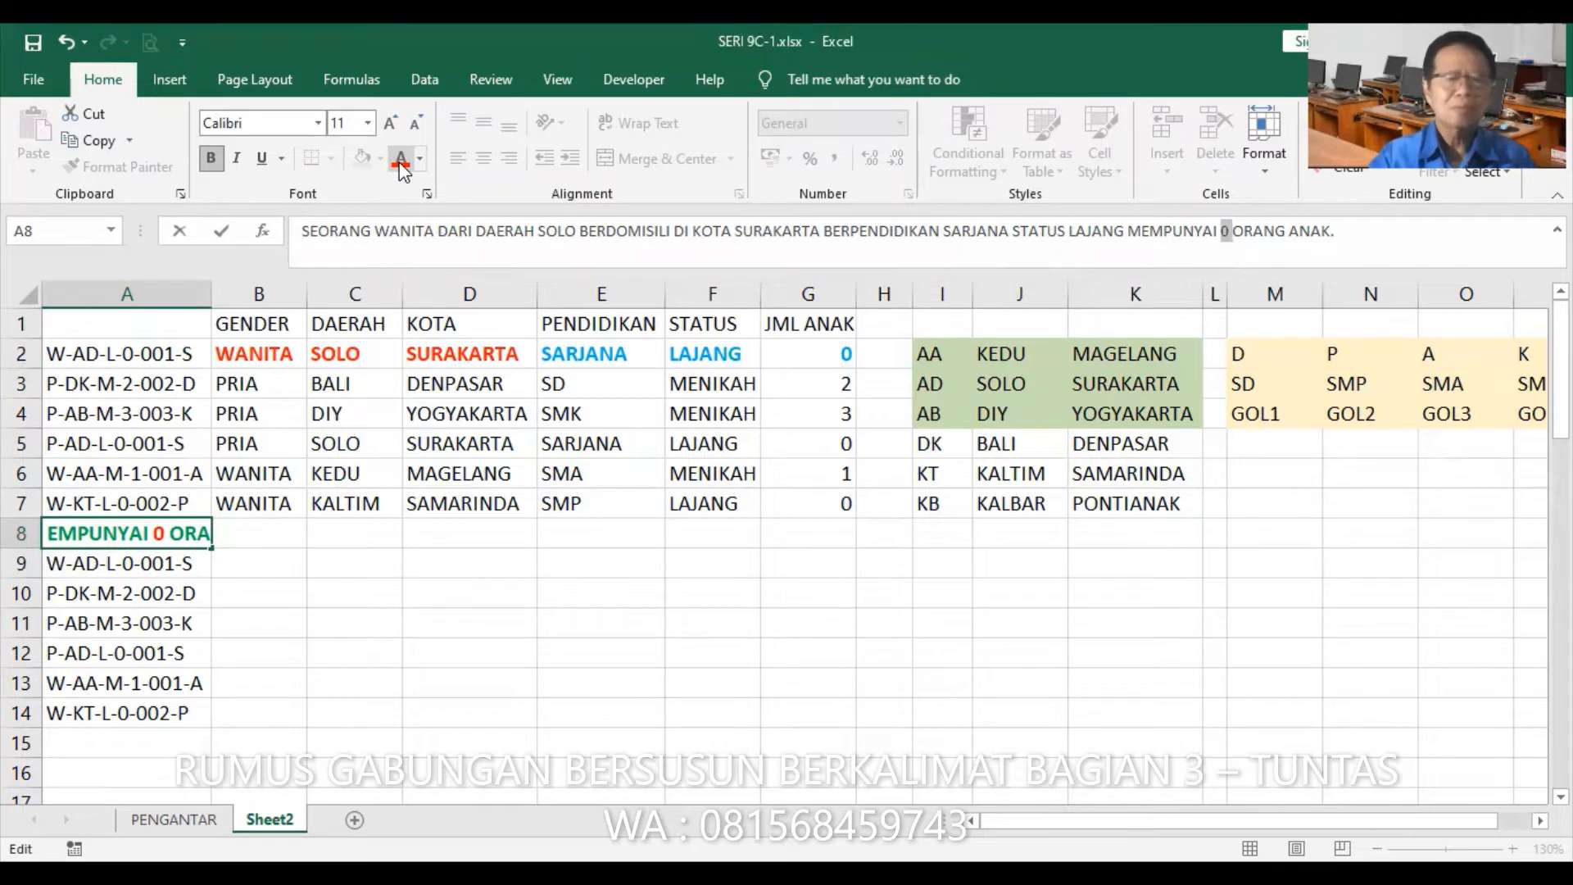
key(Return)
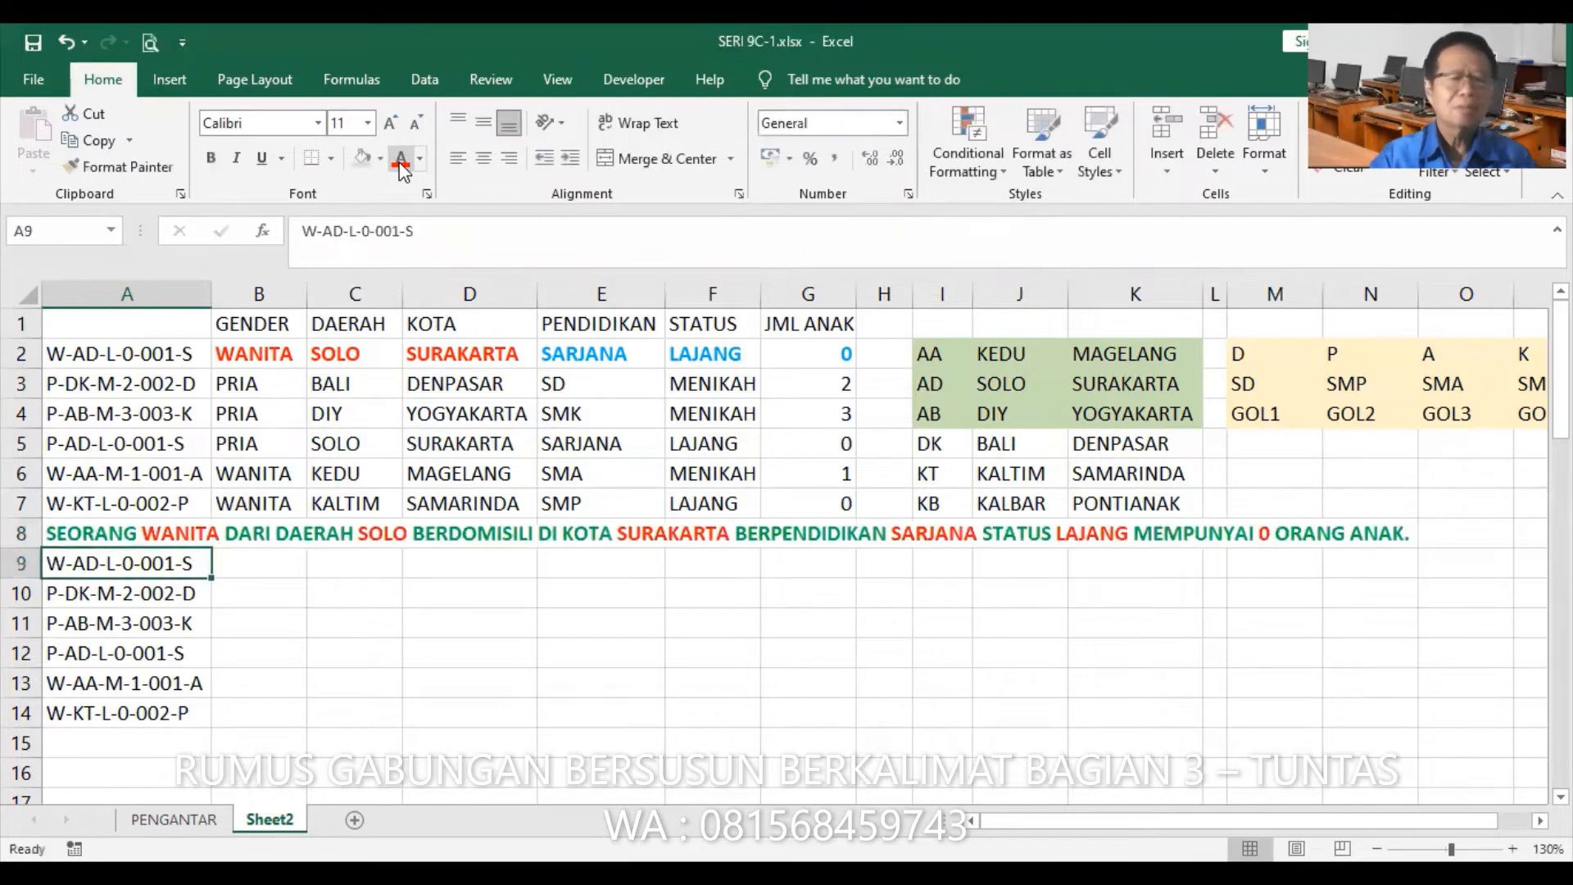
- Start a formula in B9 with the text "SEORANG " joined by & to an inserted IF function
click(250, 575)
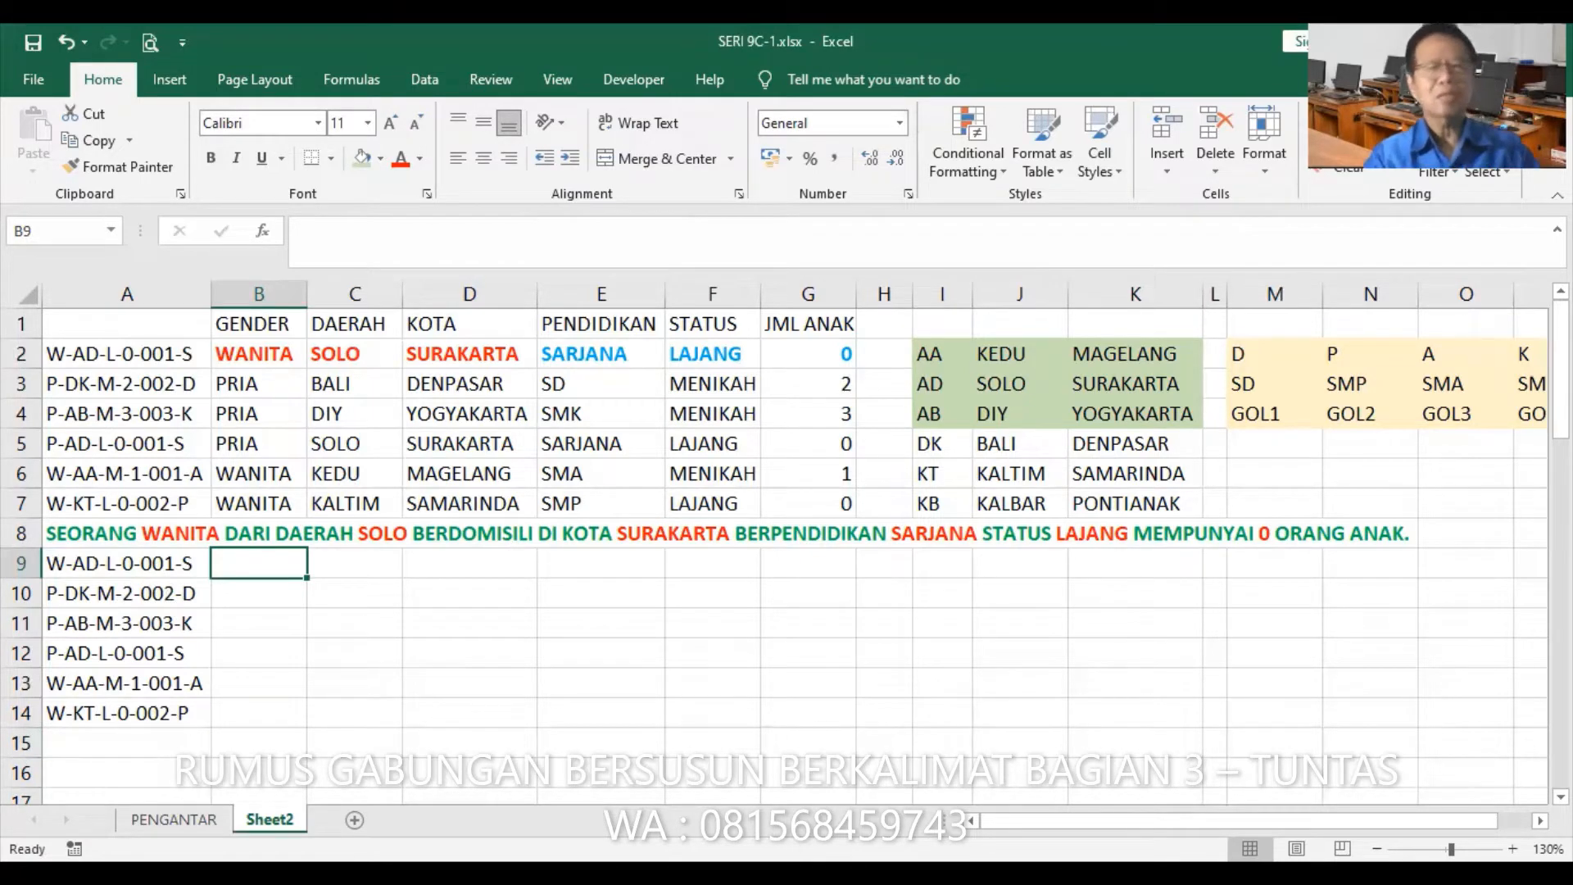
text(=)
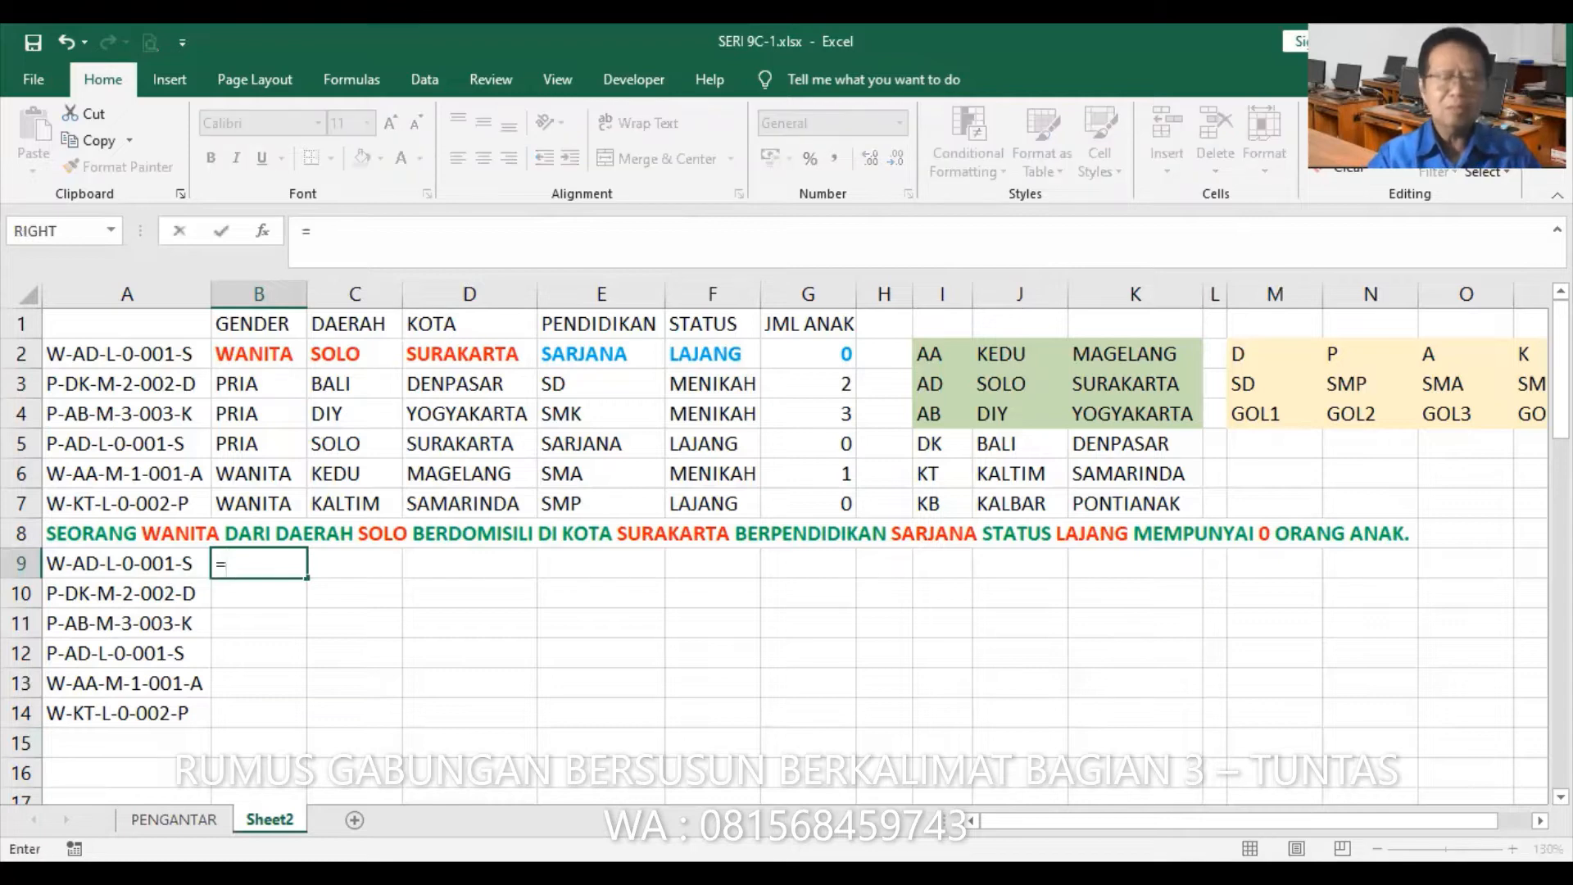
text("SEORANG)
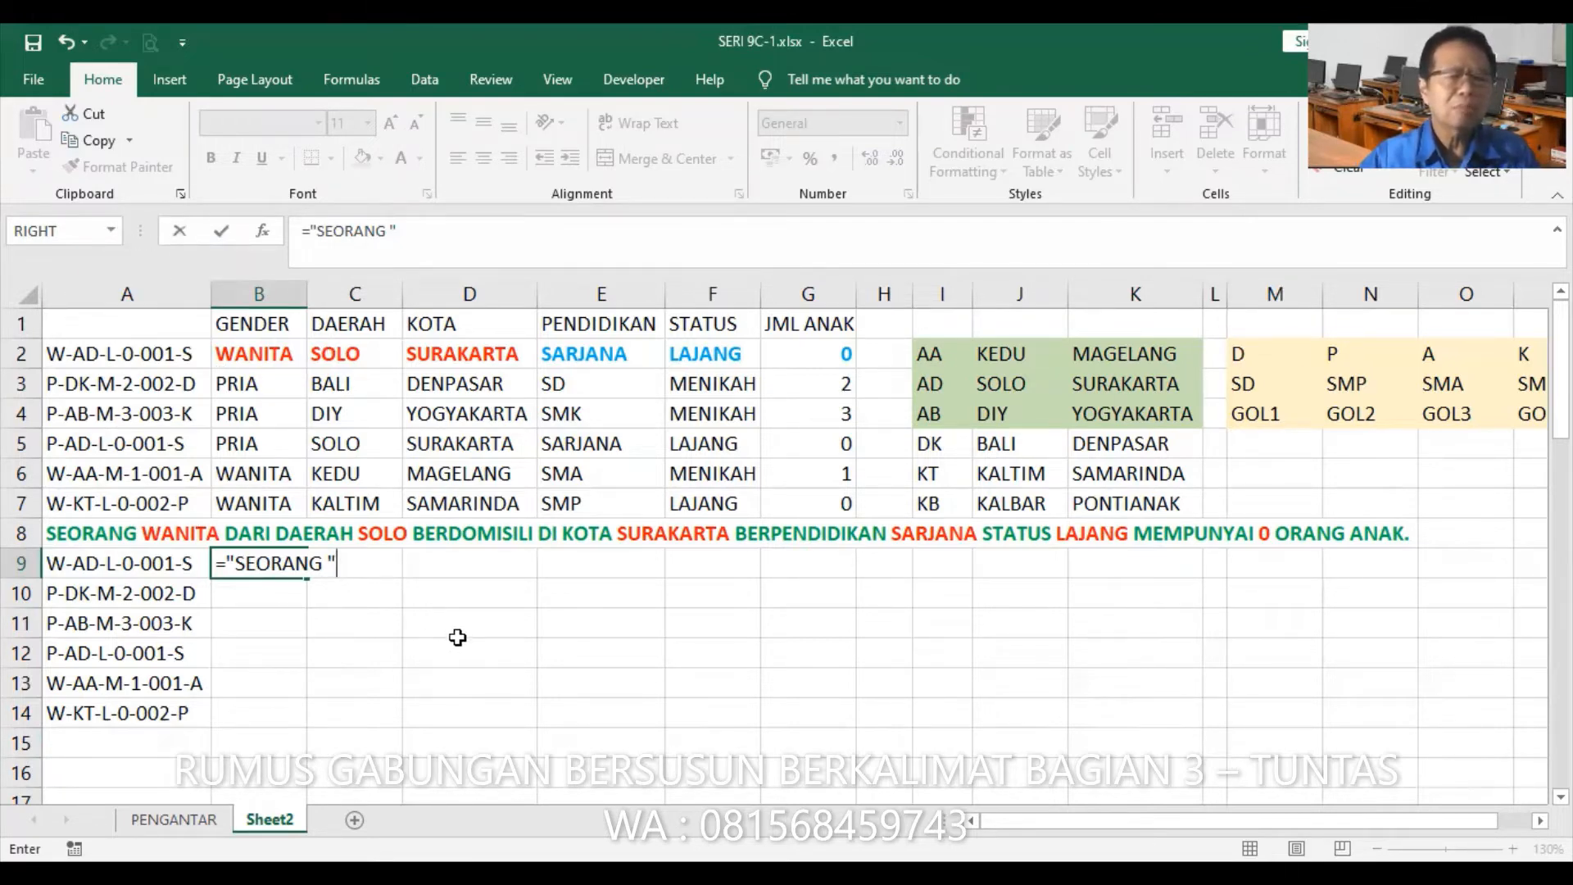
text(&)
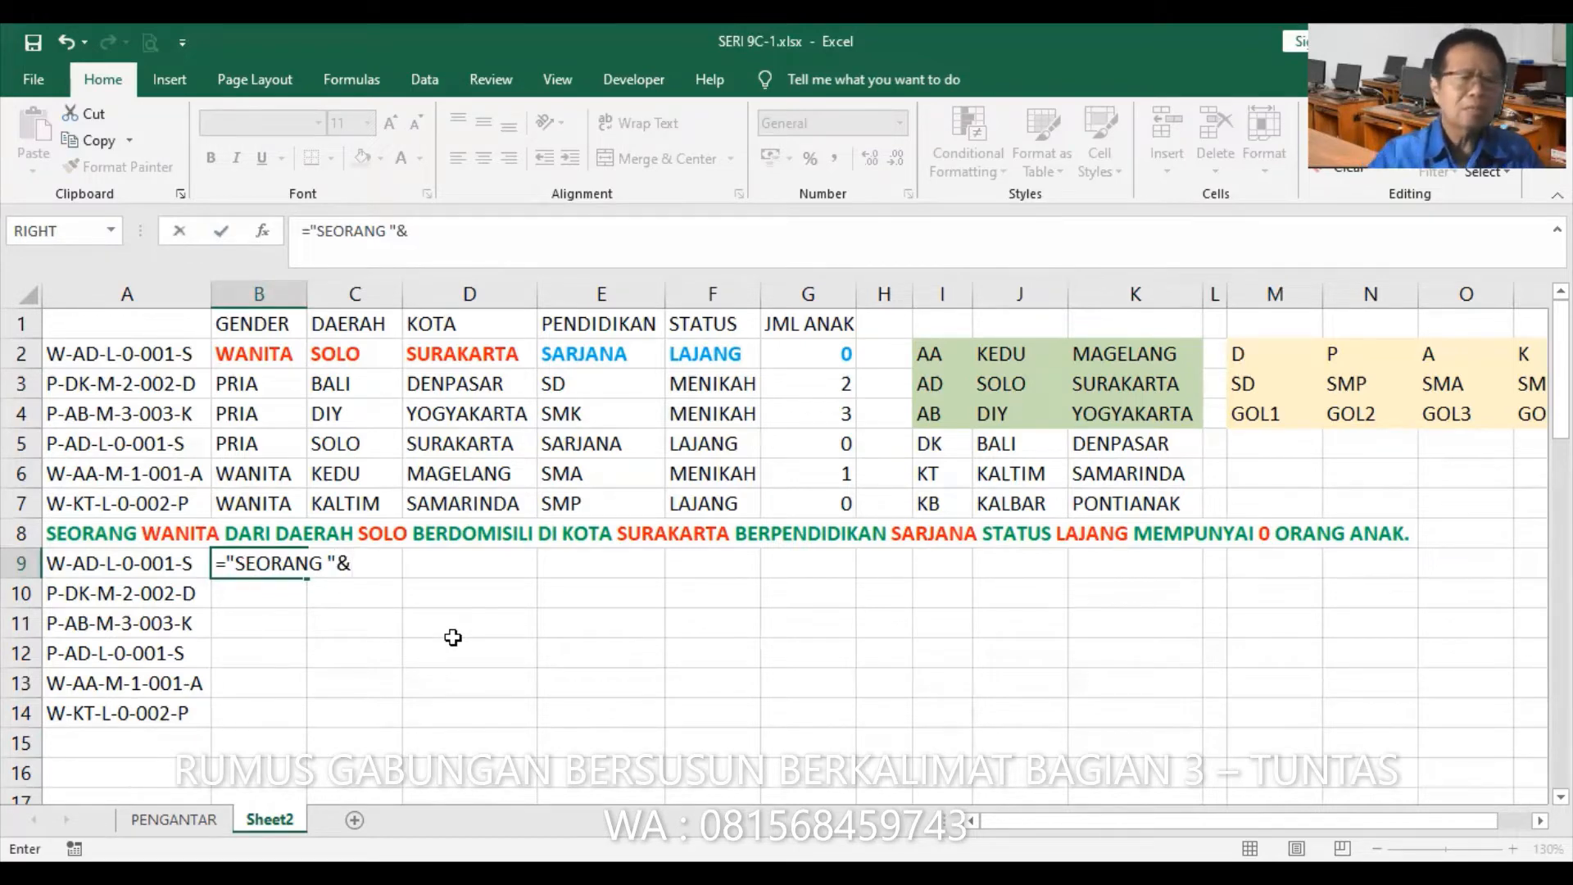
click(112, 231)
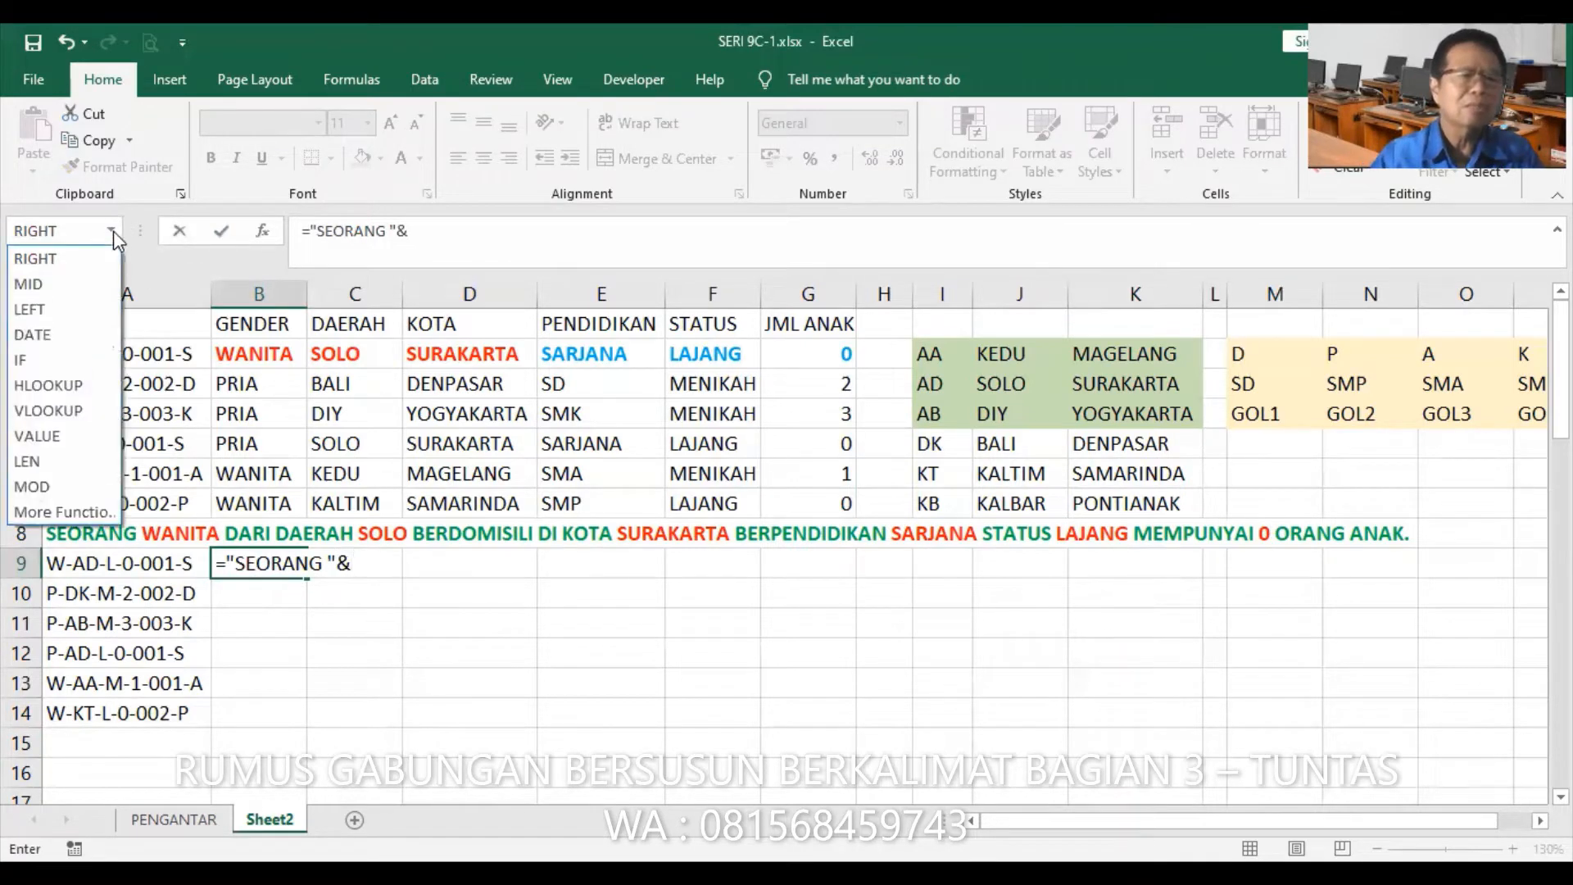
click(50, 362)
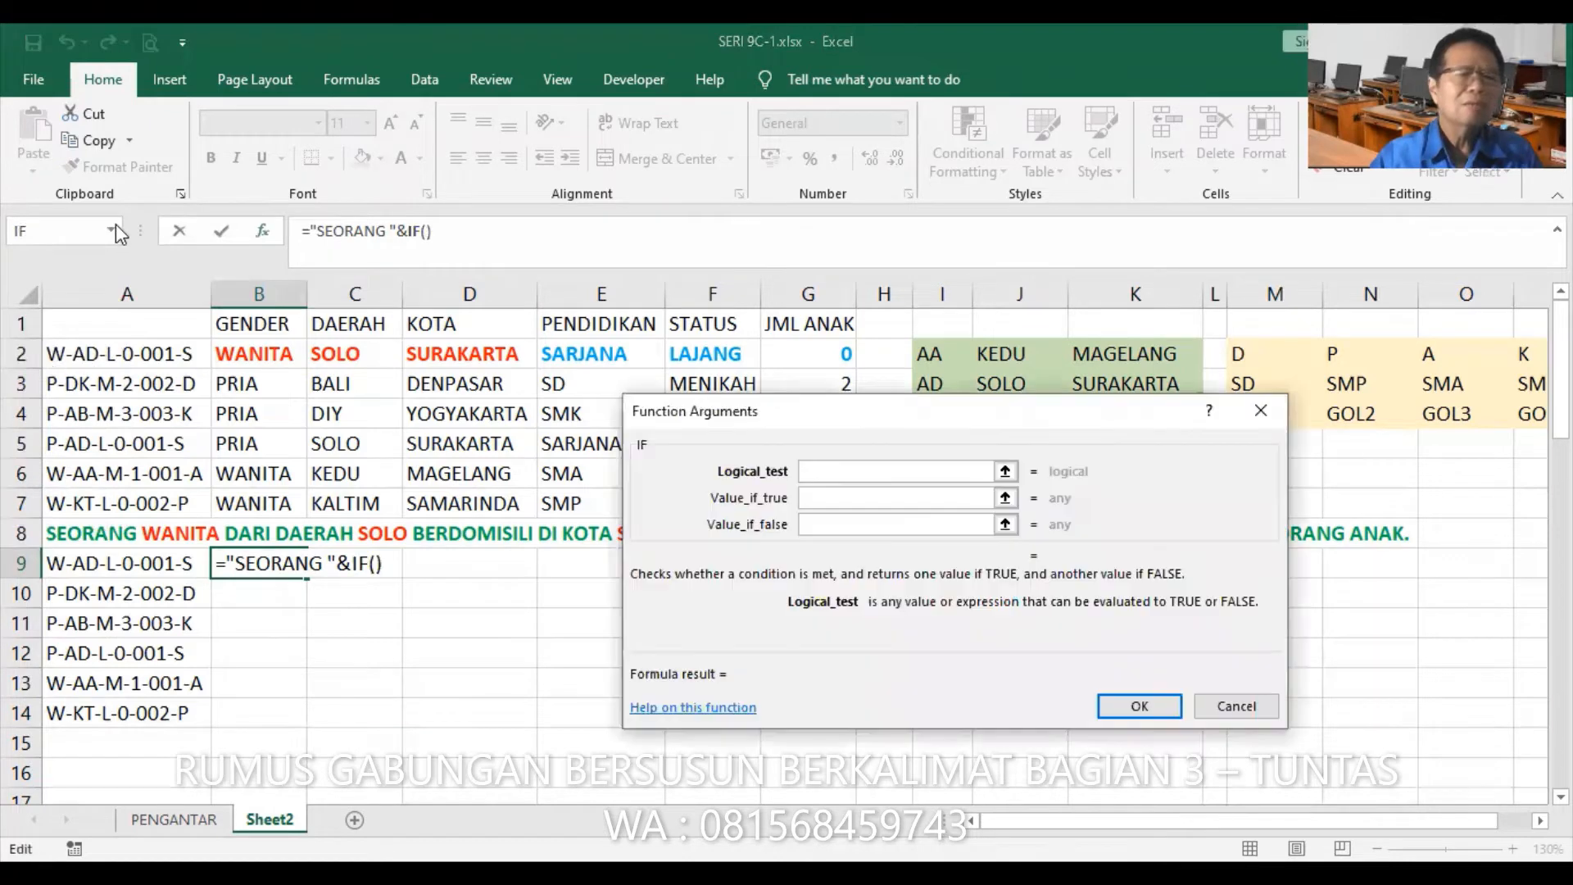
- Nest LEFT in the IF function's logical test, extracting 1 character from A9
click(901, 472)
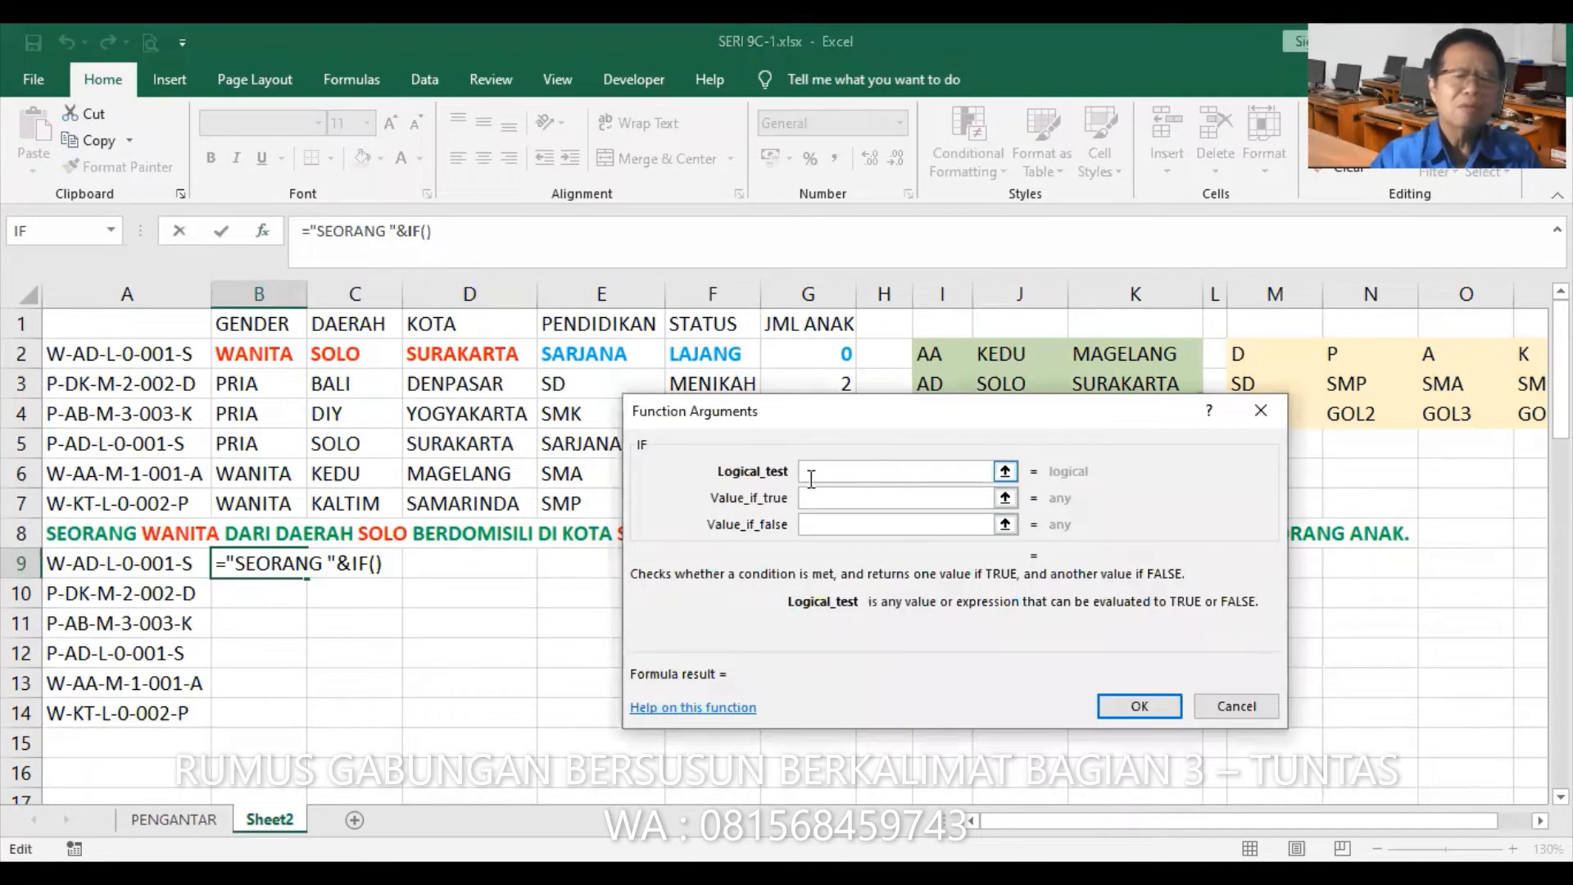
click(111, 233)
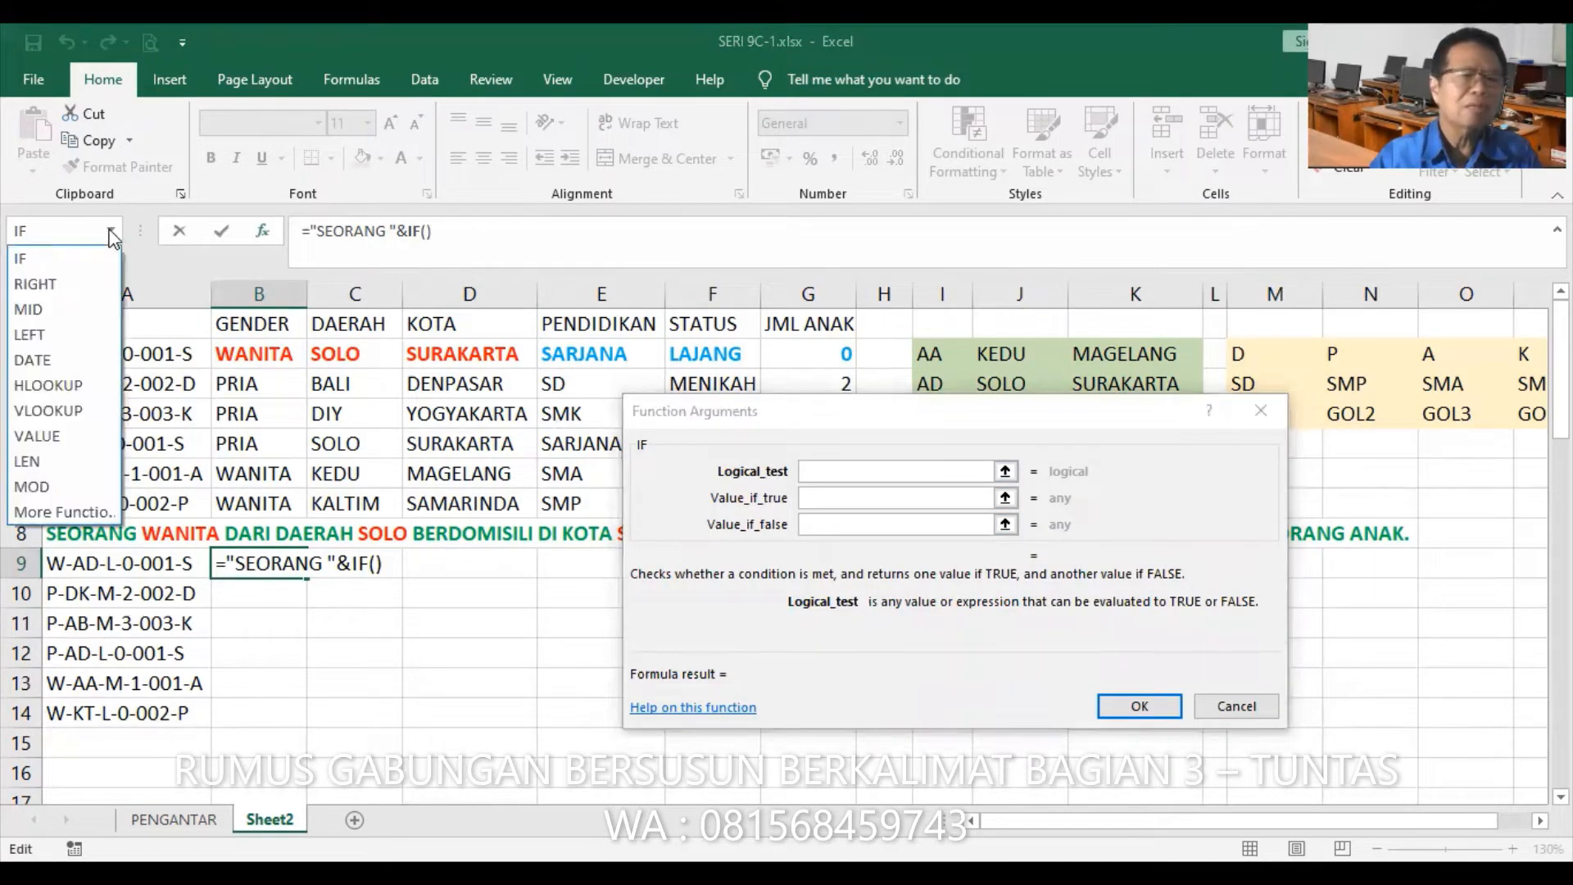
click(58, 336)
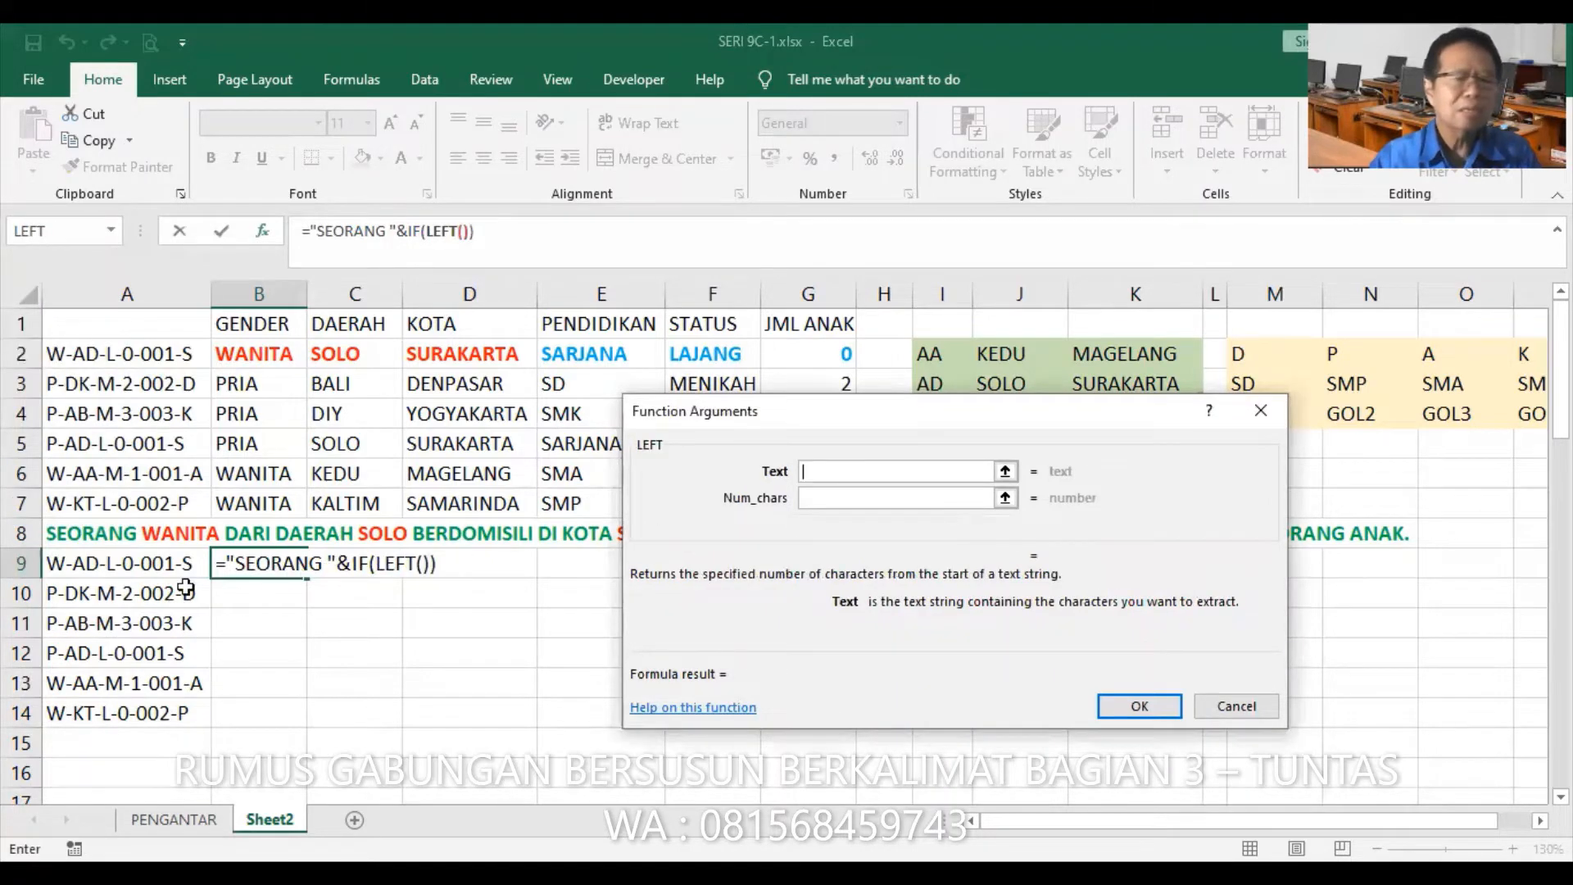
click(164, 565)
click(899, 502)
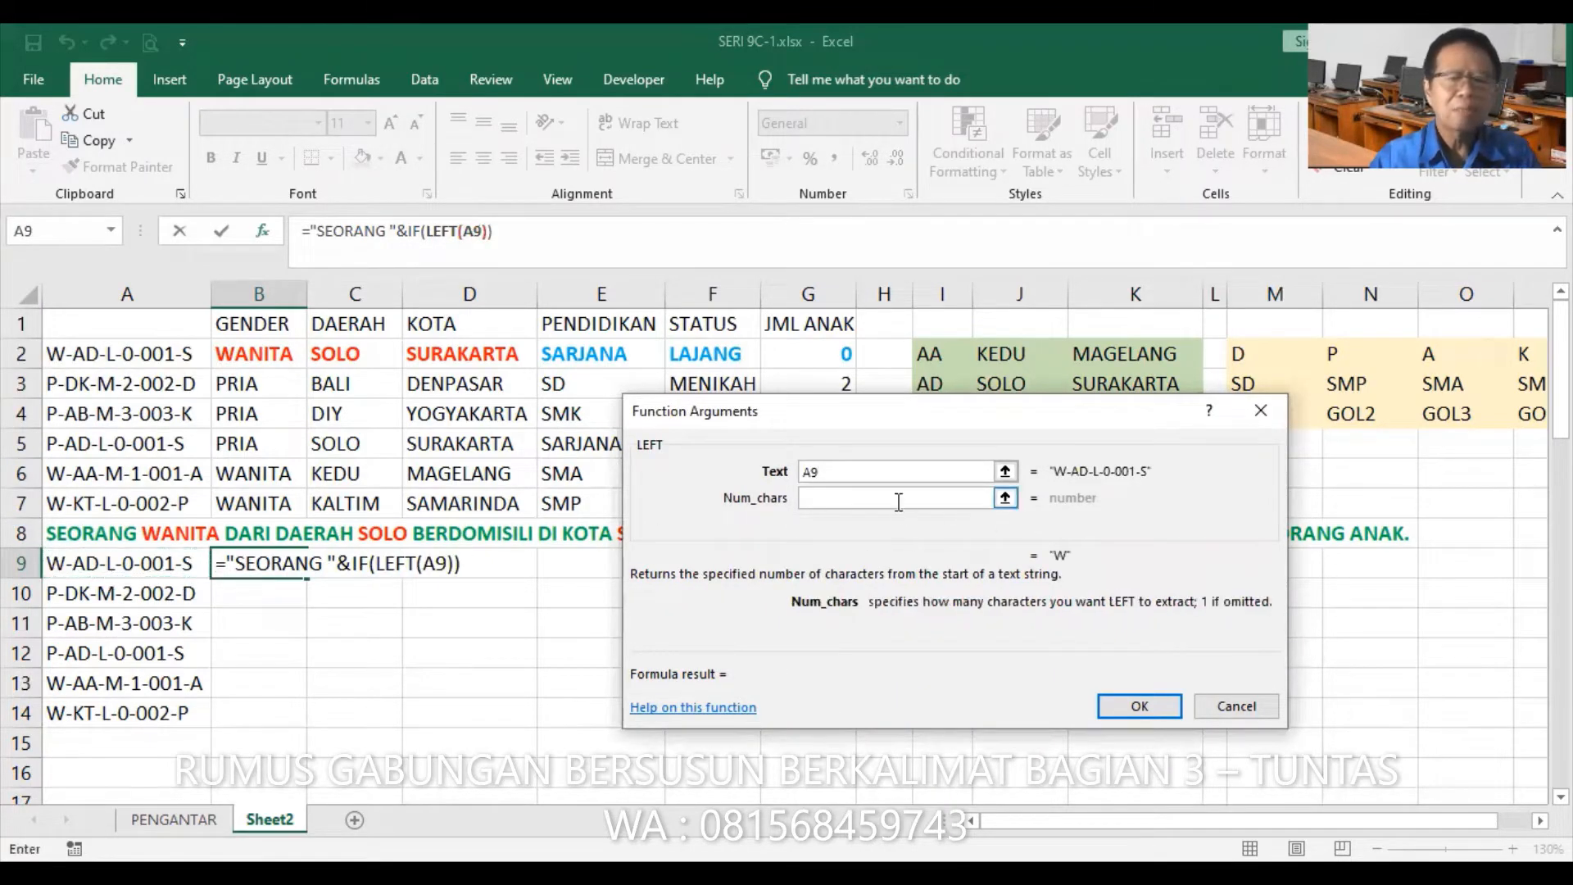
text(1)
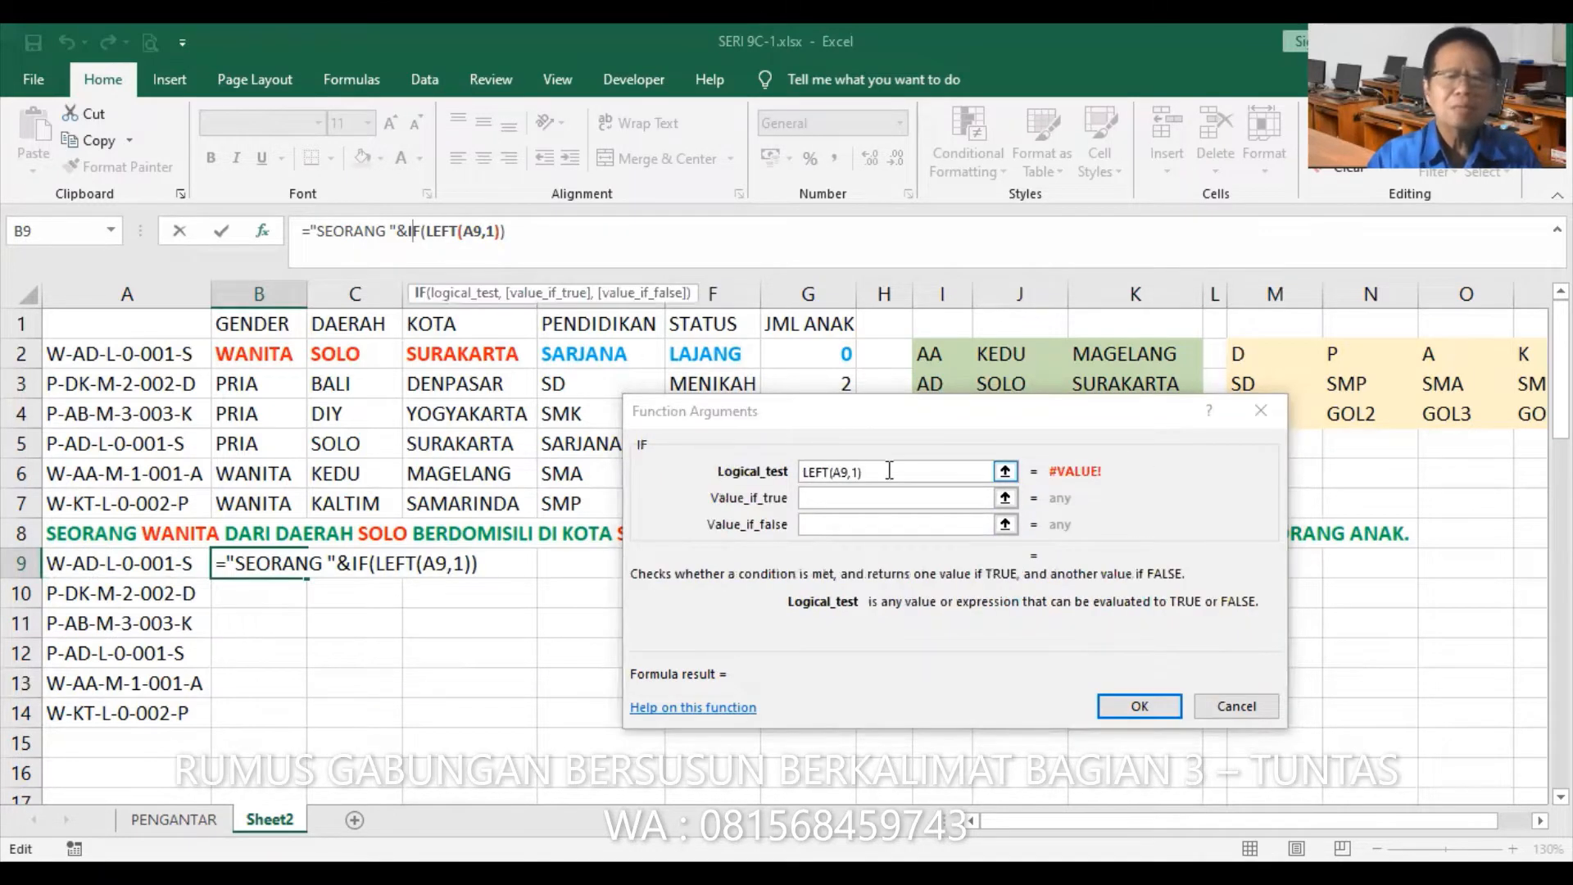
- Complete the IF arguments by comparing LEFT(A9,1) with "P", returning "PRIA" if true and "WANITA" if false
text(")
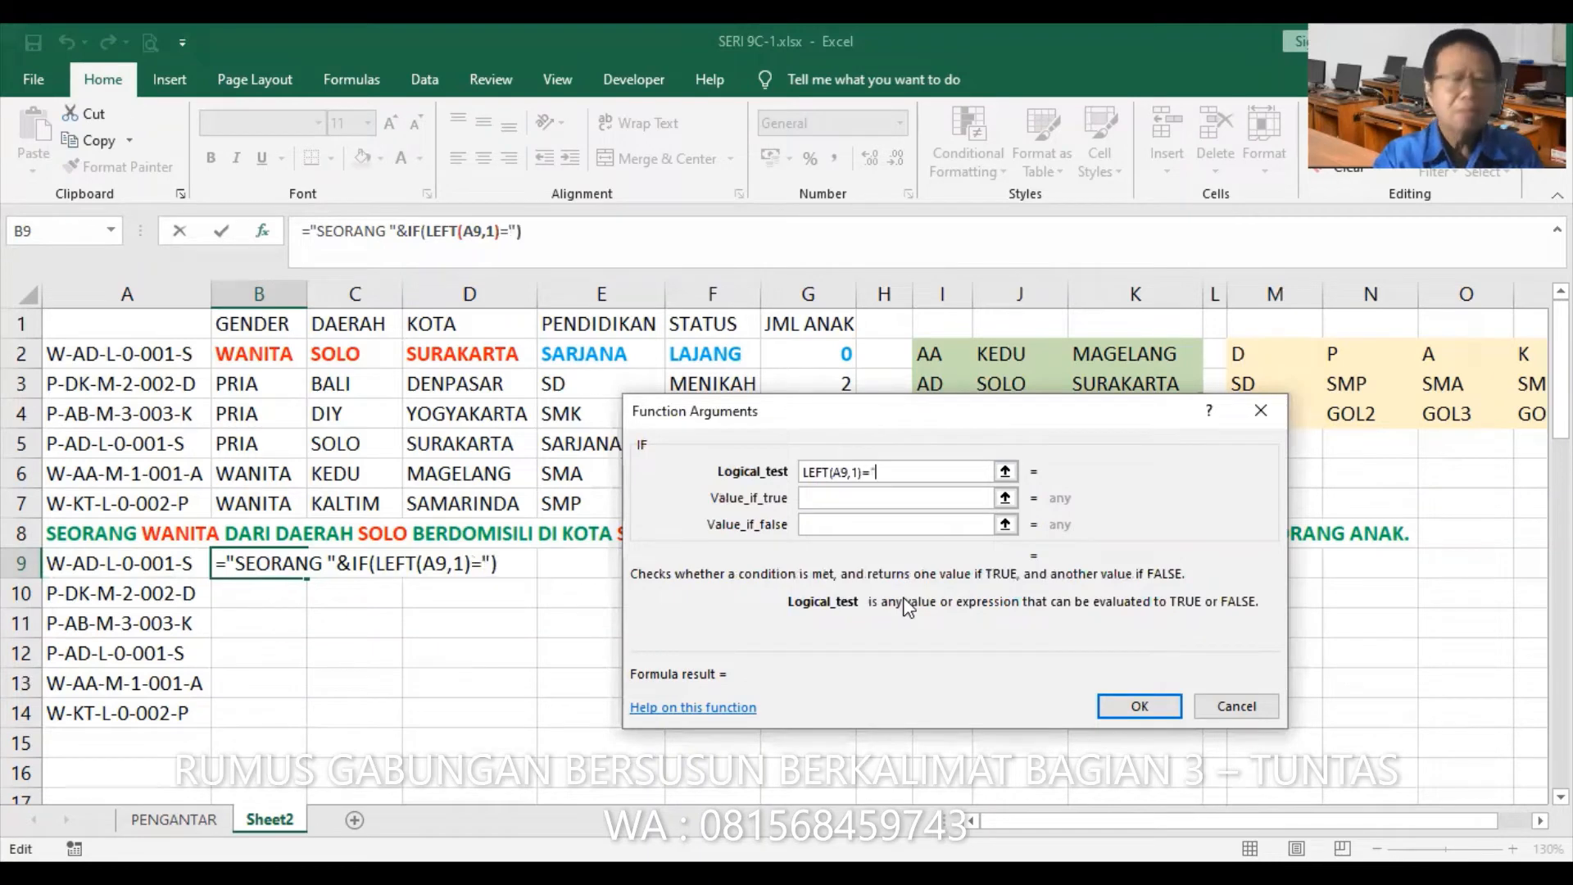
text(P")
key(Tab)
text("PRIA)
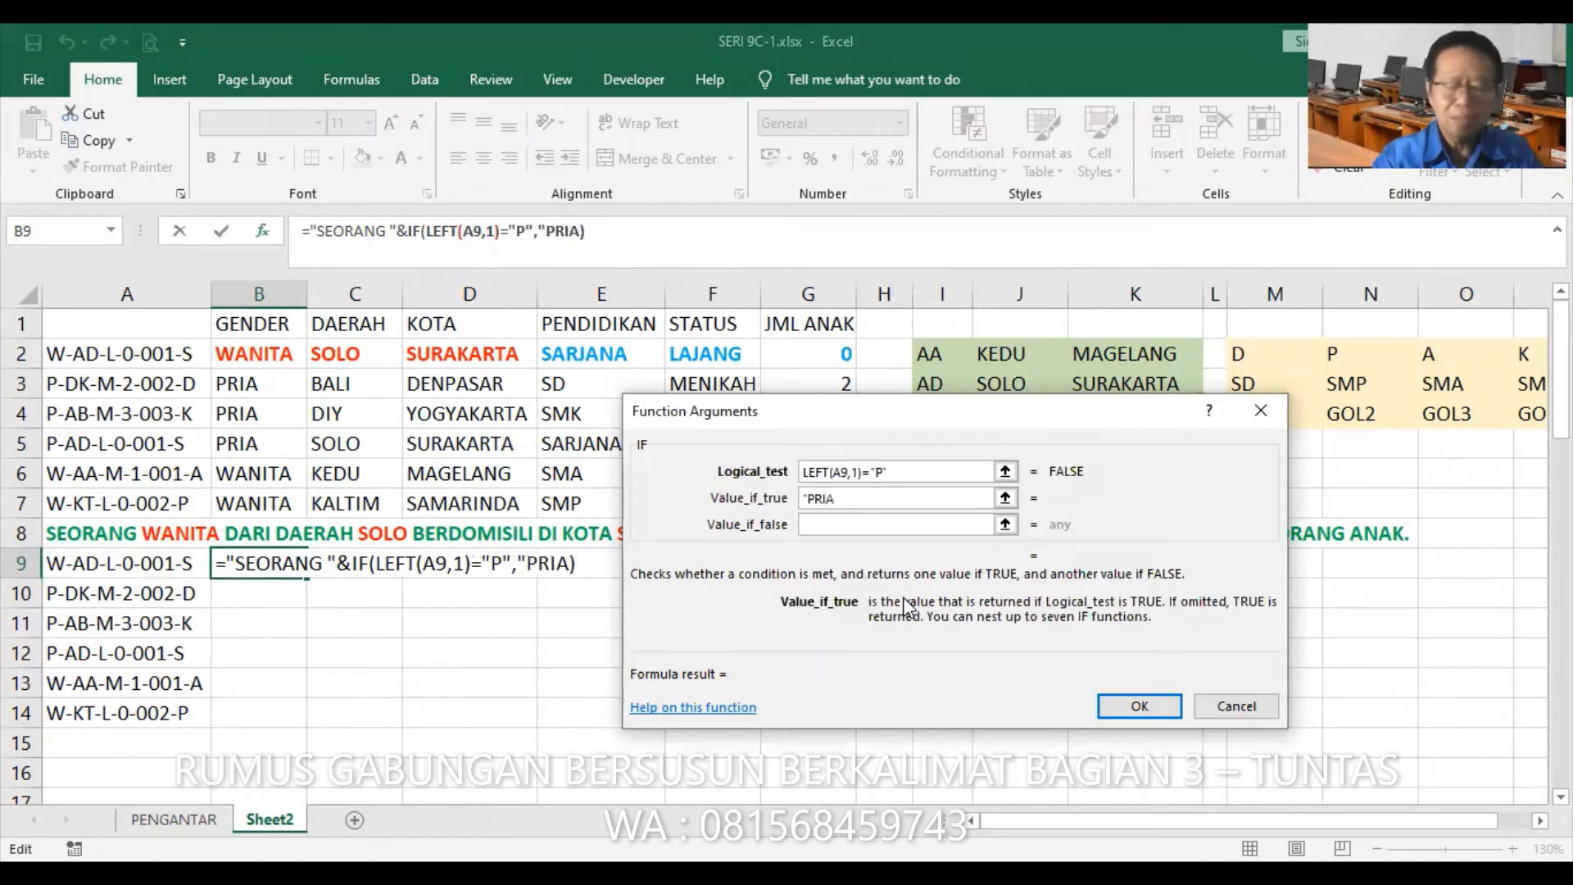
text(")
key(Tab)
text("Q)
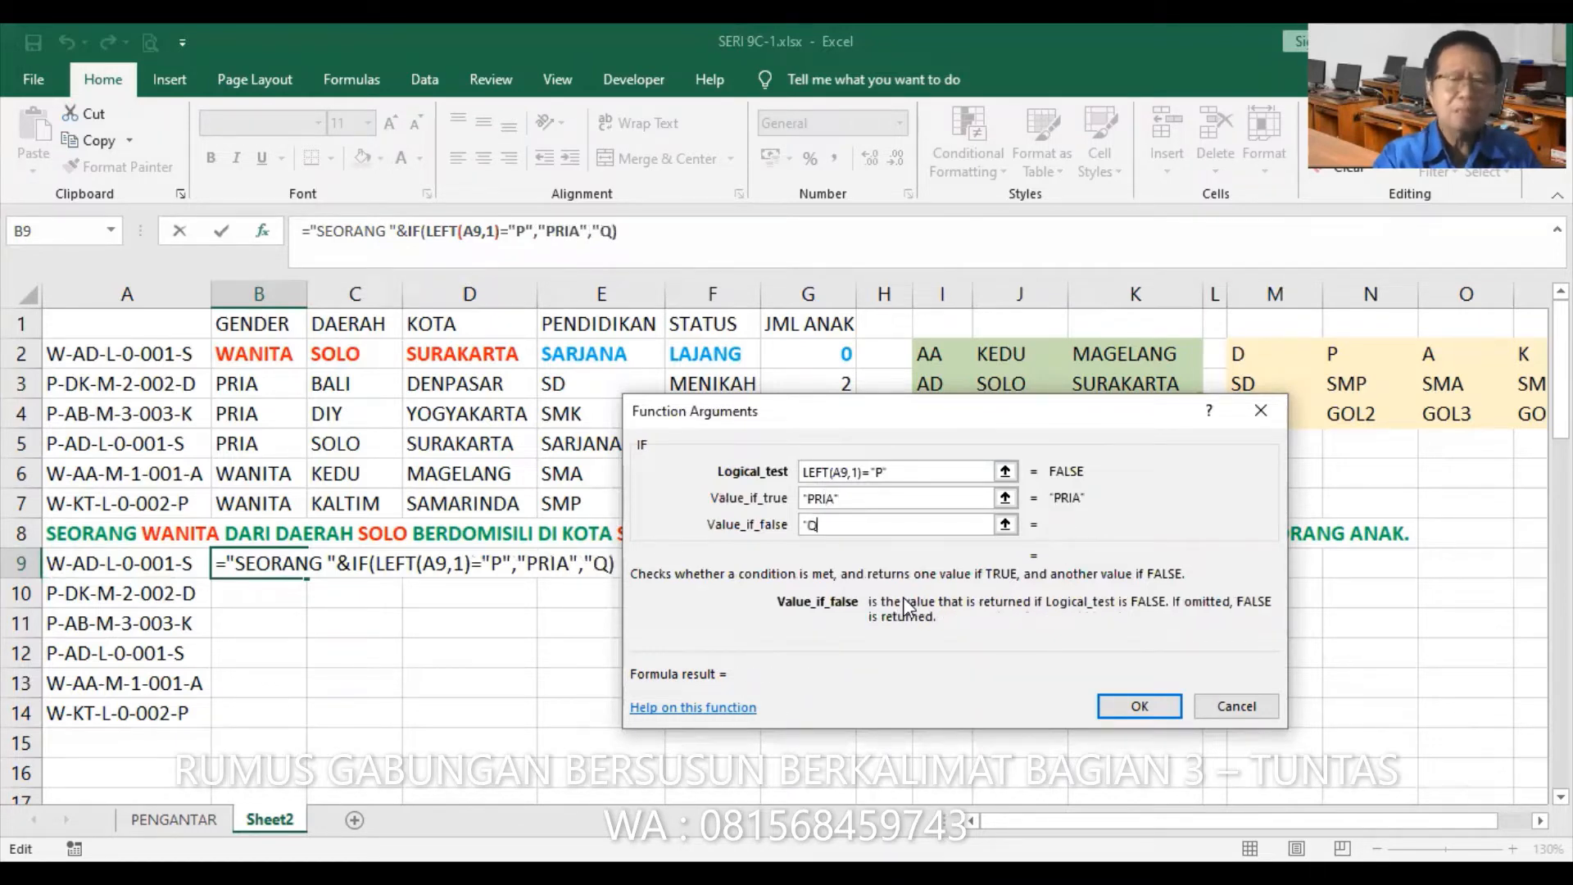
key(BackSpace)
text(WANITA")
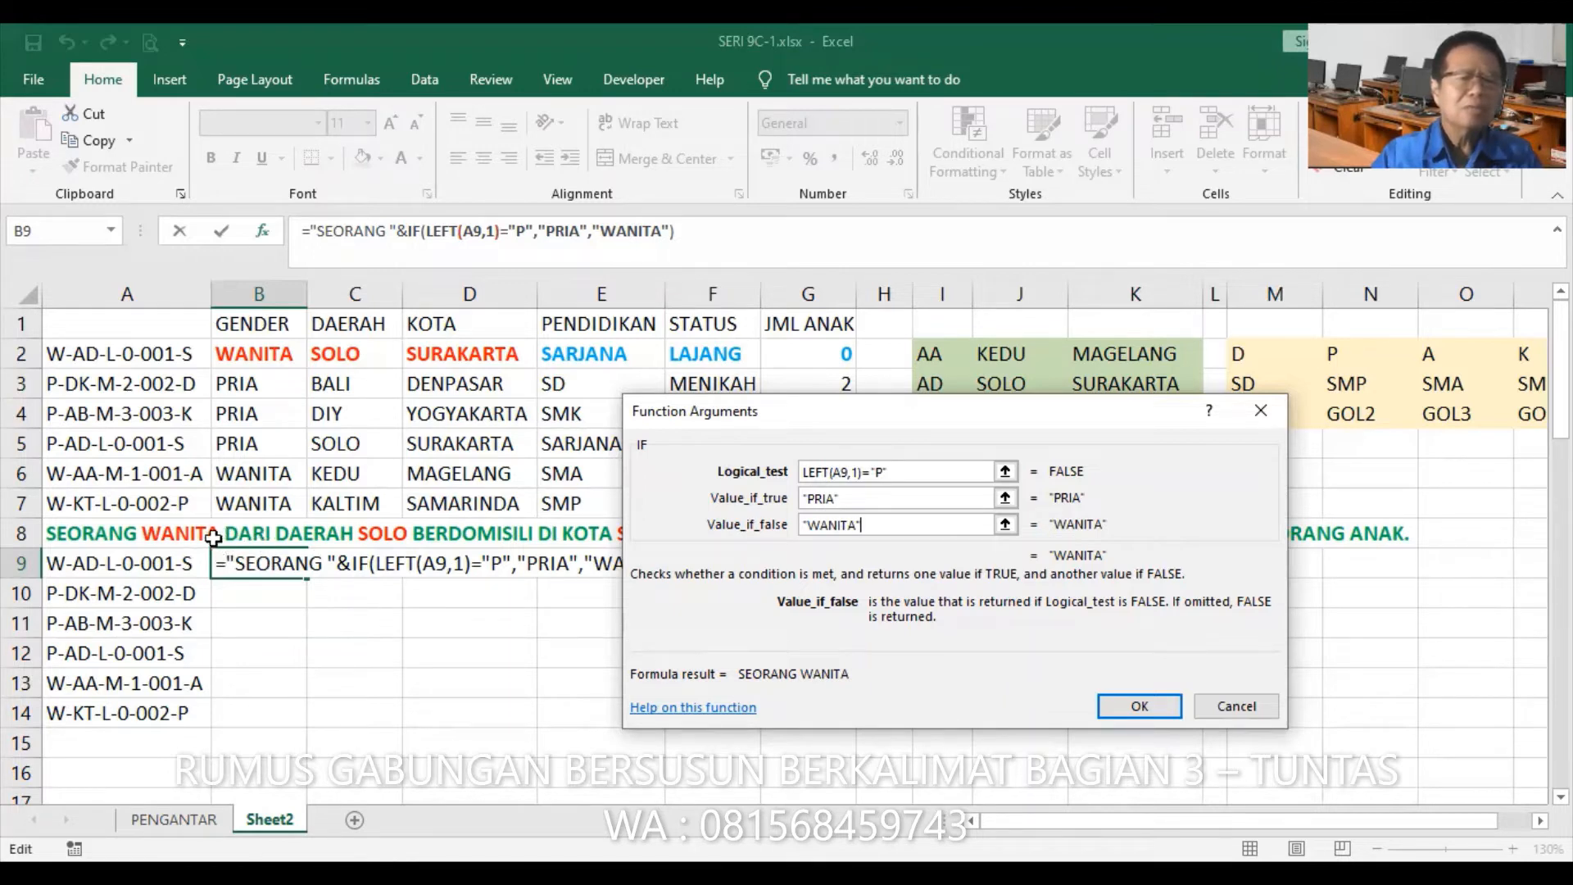
- Append the joined text " DARI DAERAH " after the IF function in the B9 formula, ending with & for the next part
click(716, 233)
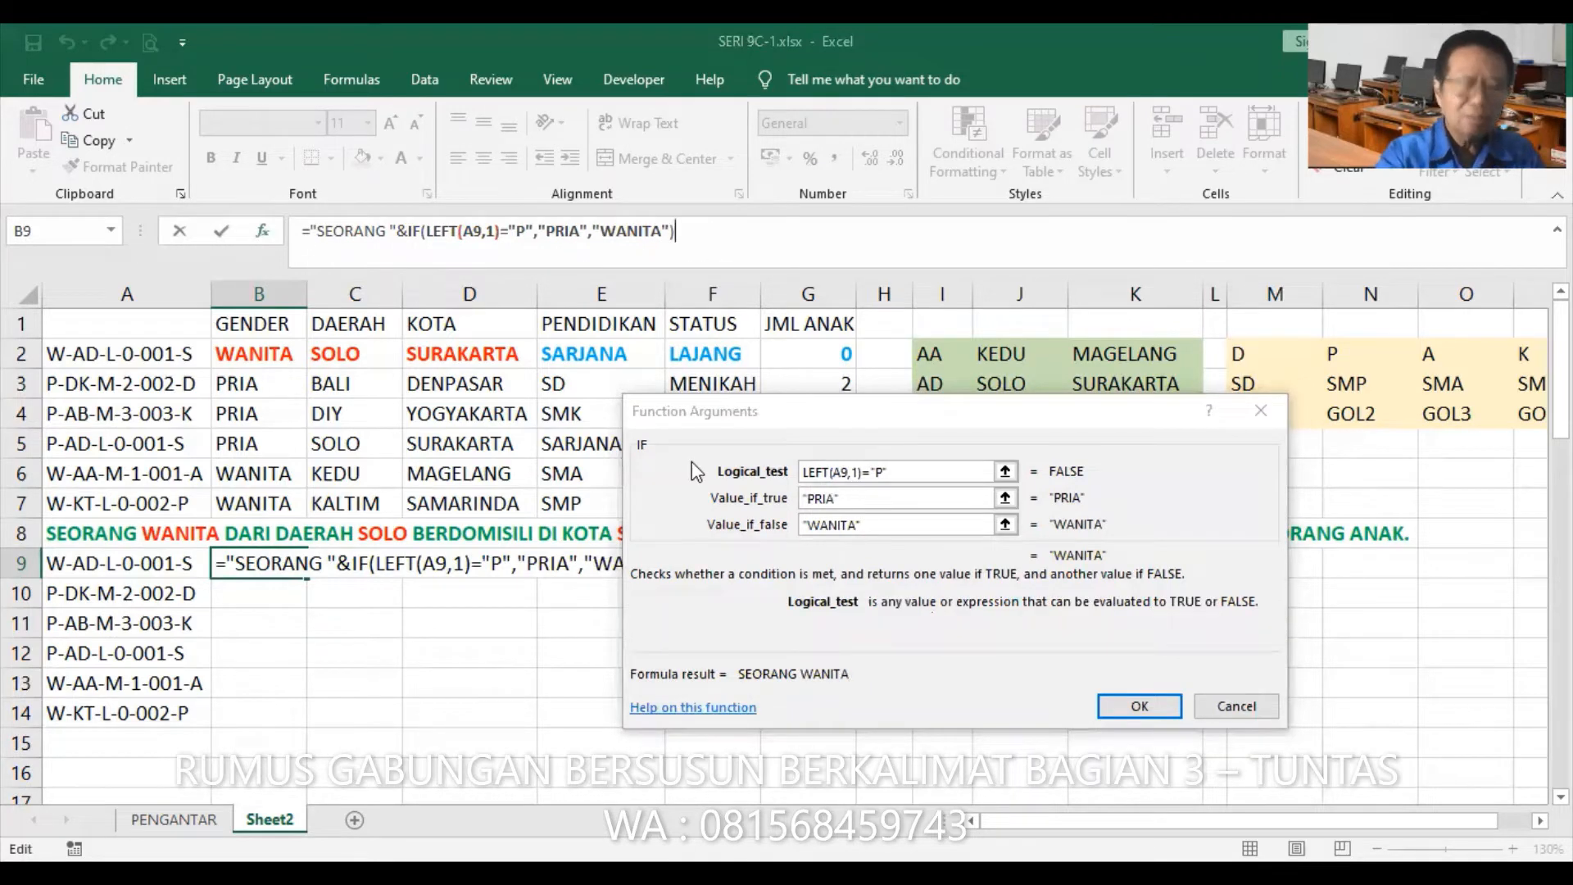
text(&")
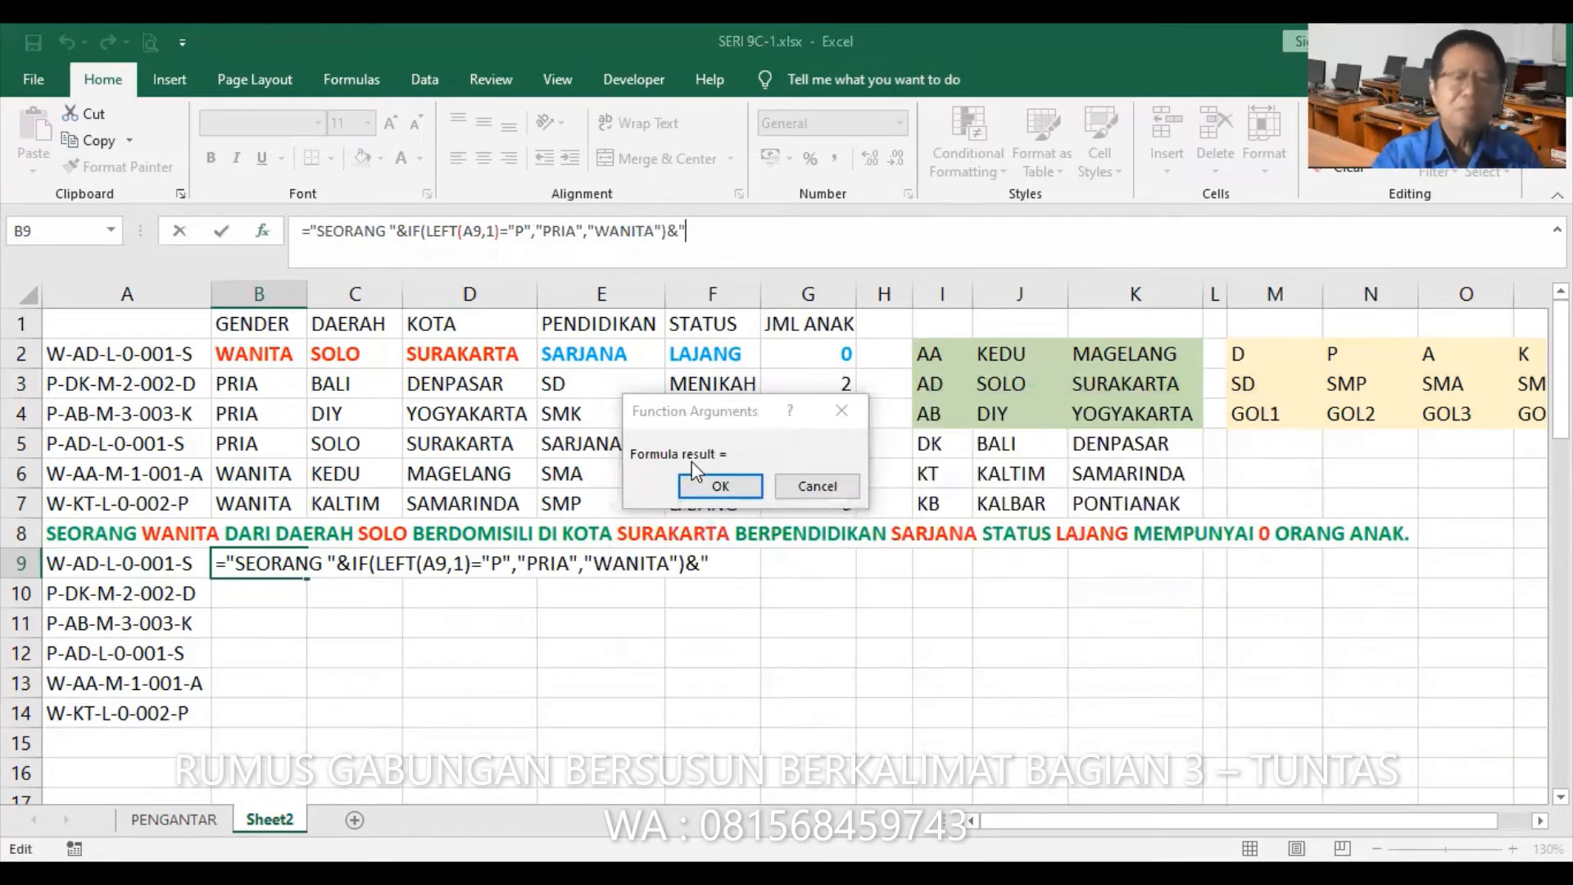
text( DARI)
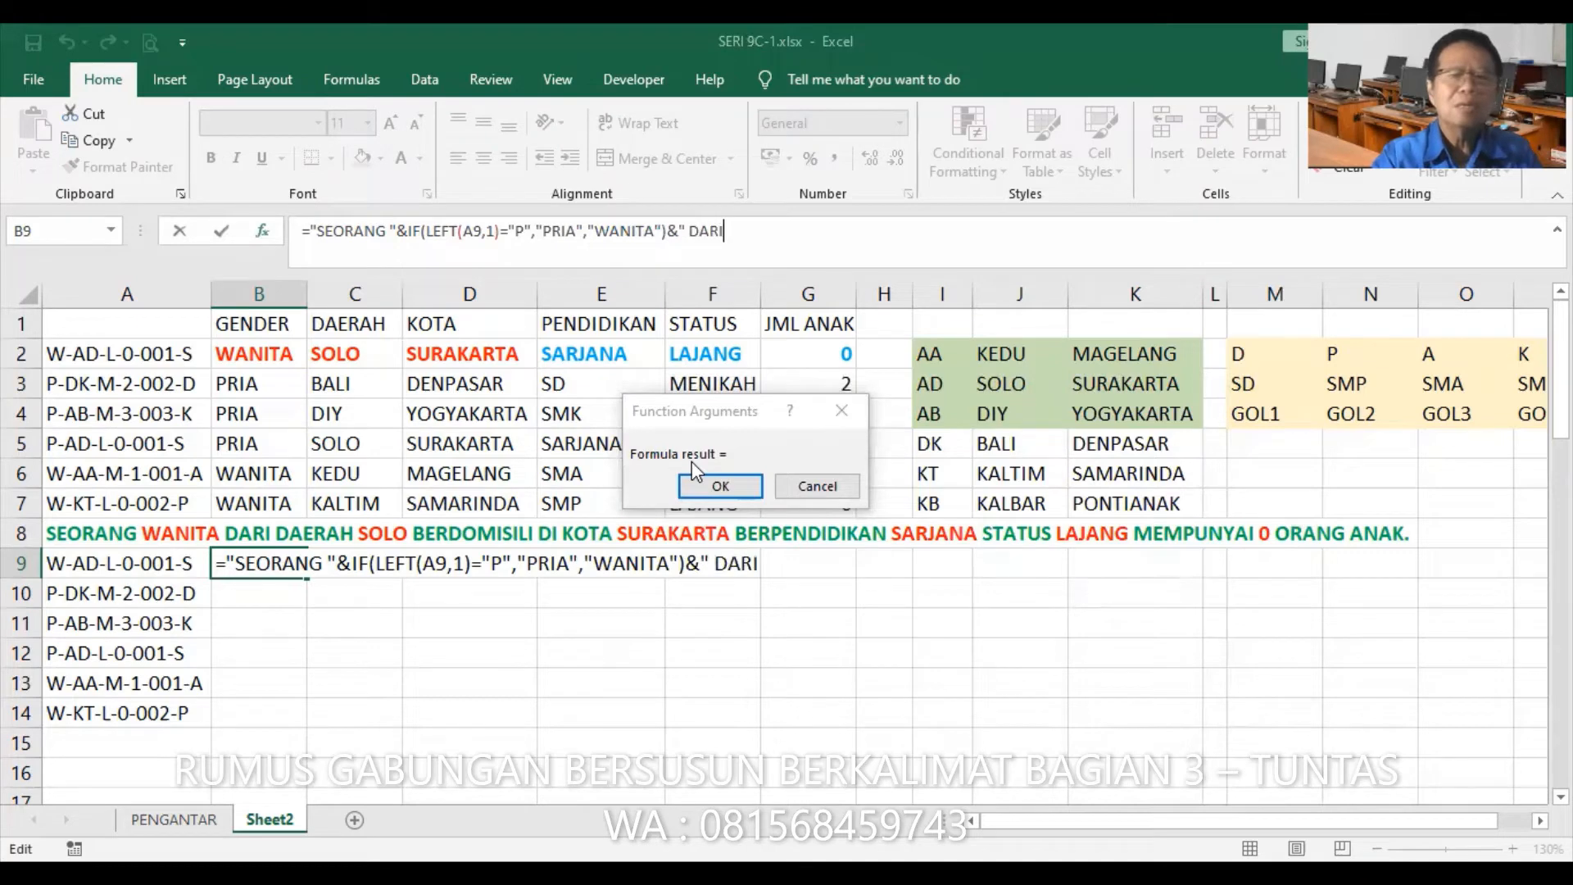
text( DAERAH)
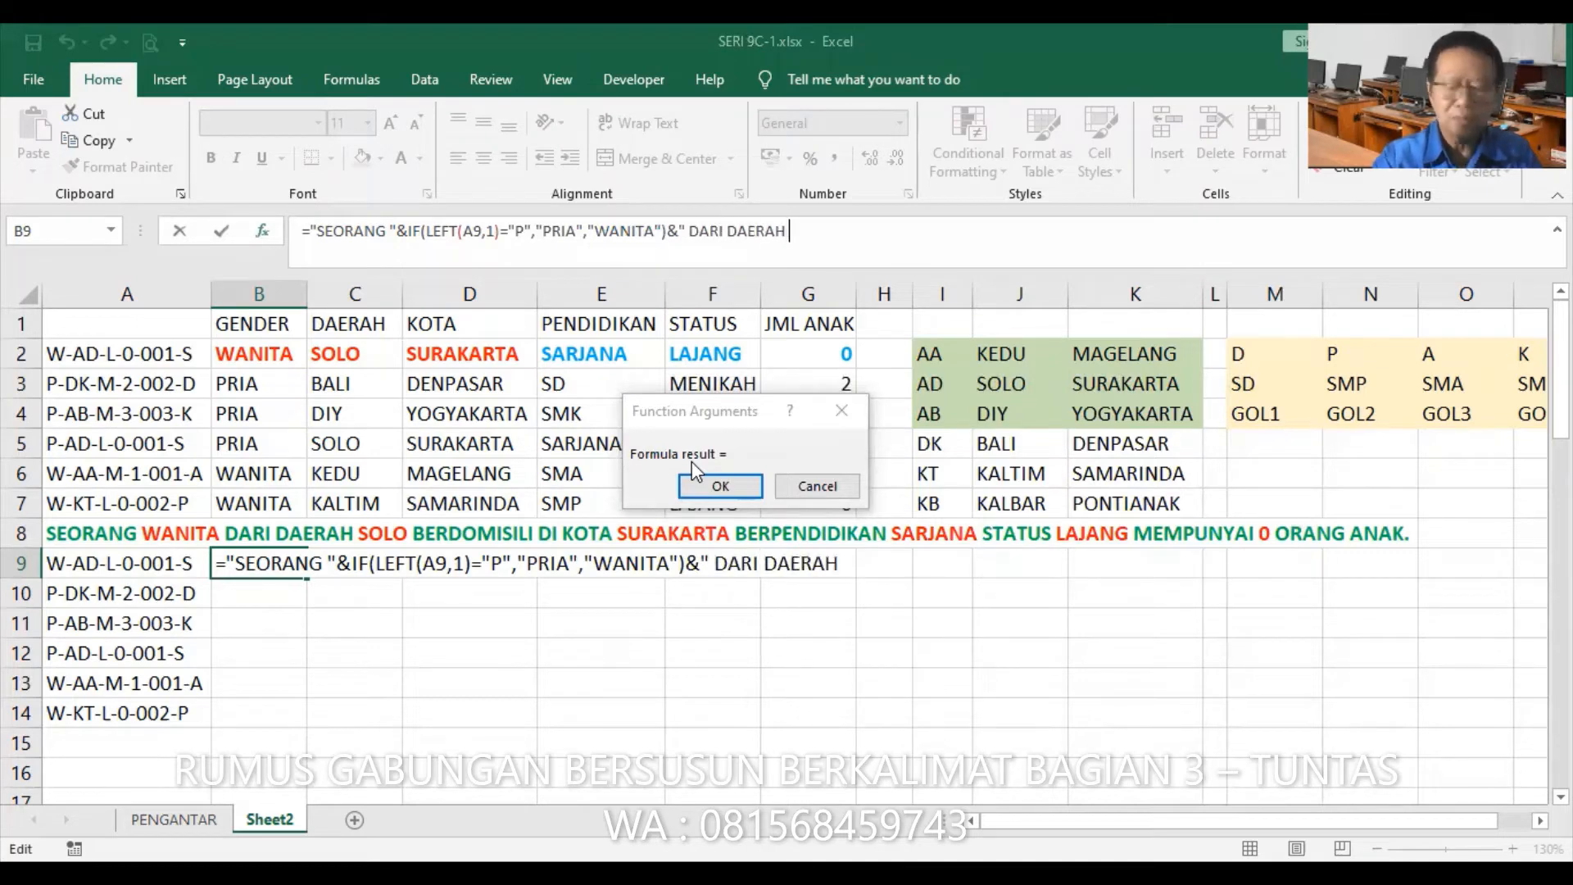
text( ")
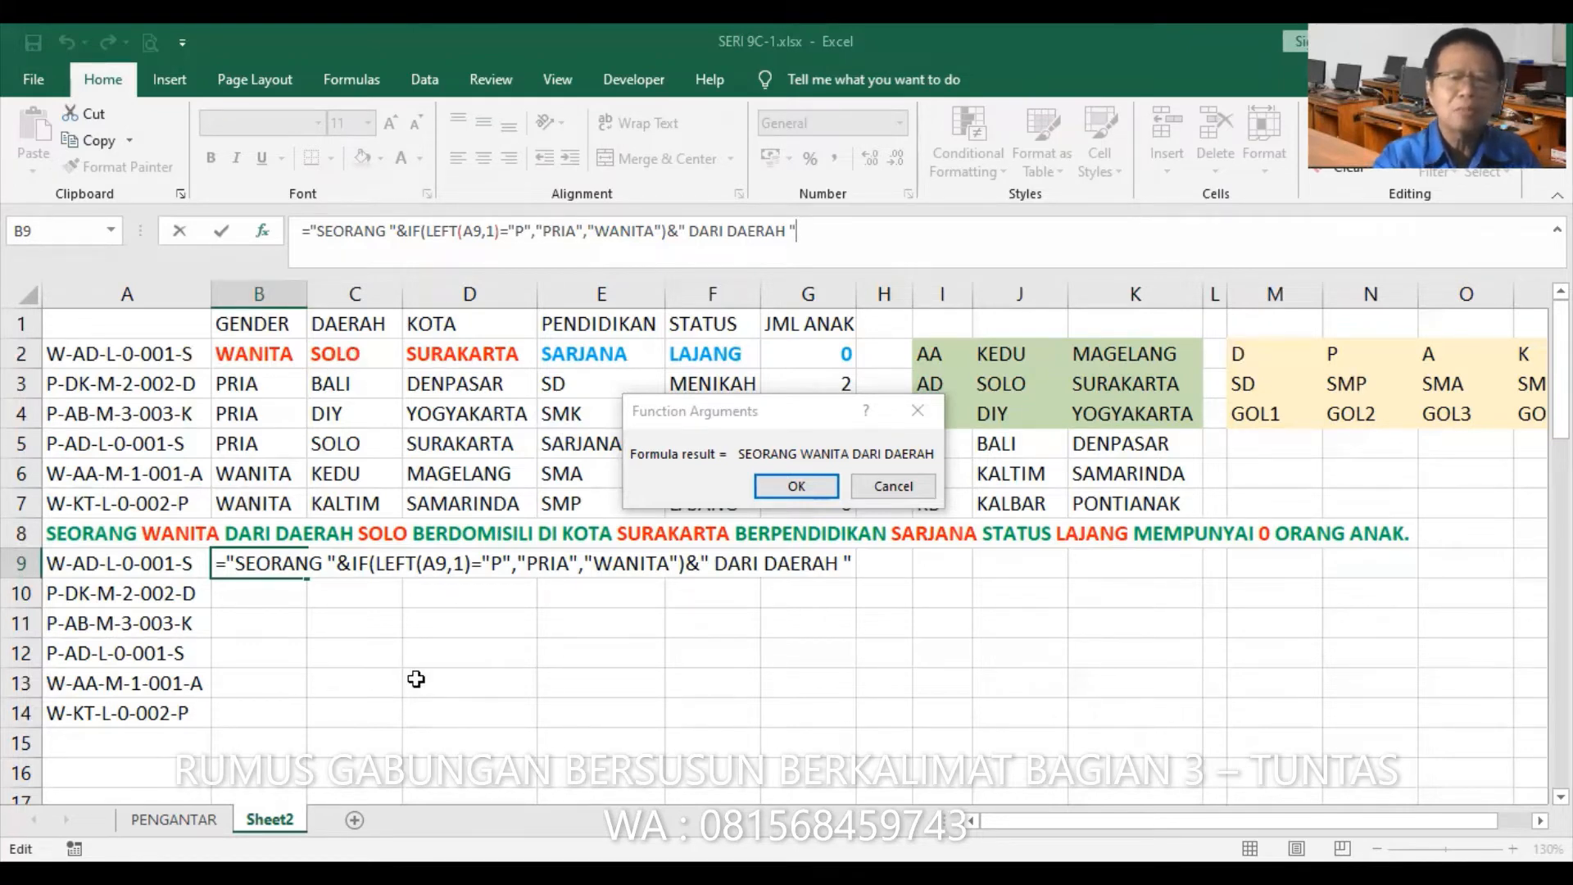
text(&)
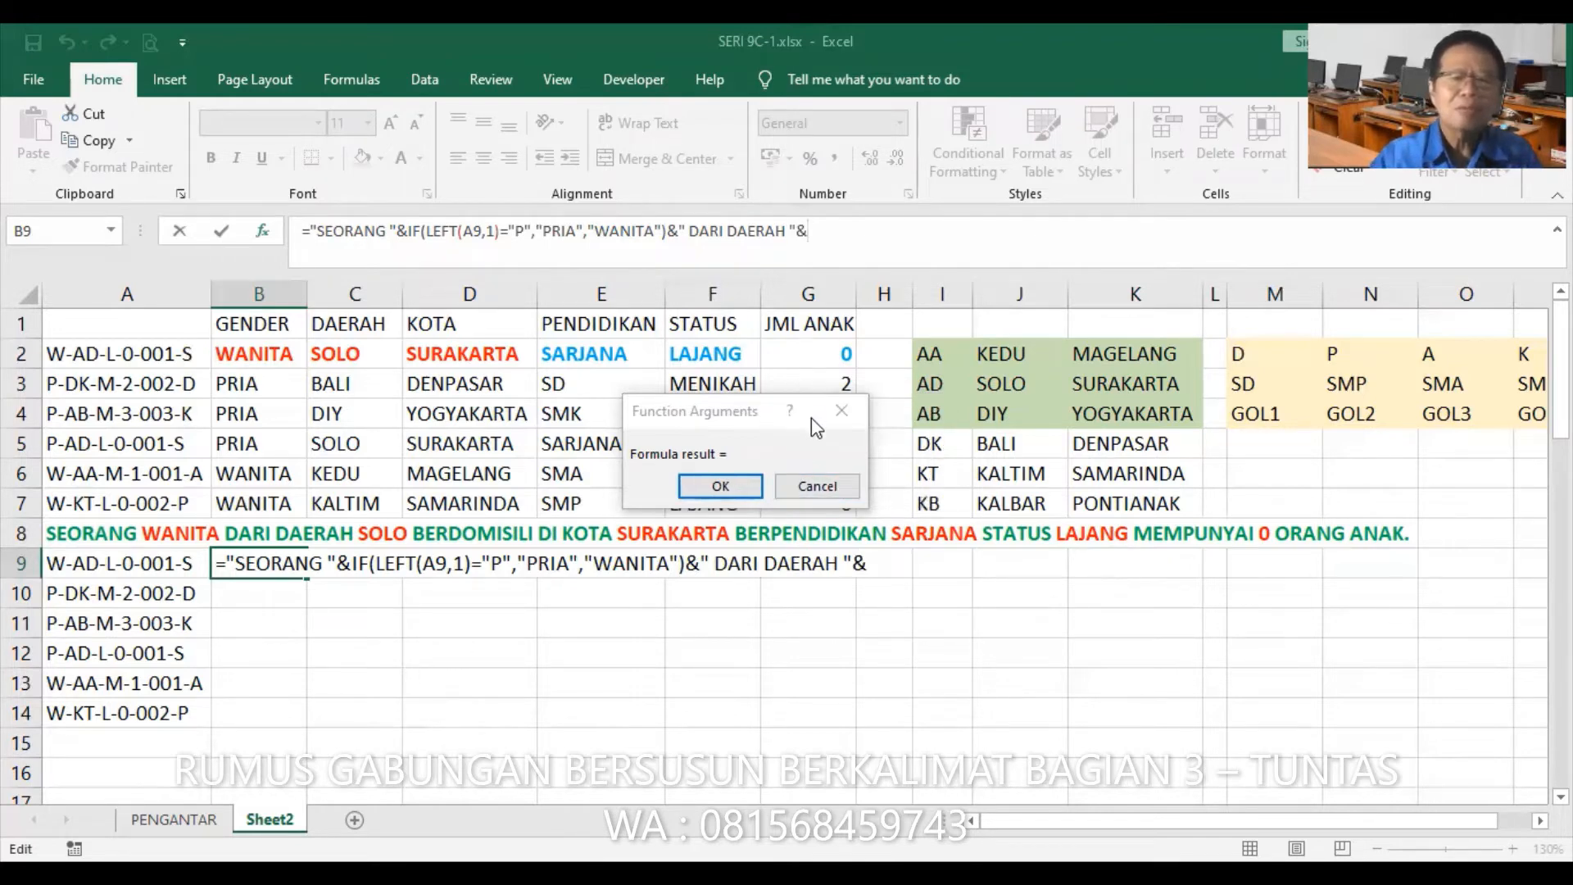
- Insert a VLOOKUP after " DARI DAERAH " and nest MID as its lookup value, extracting 2 characters from A9 starting at position 3
click(112, 228)
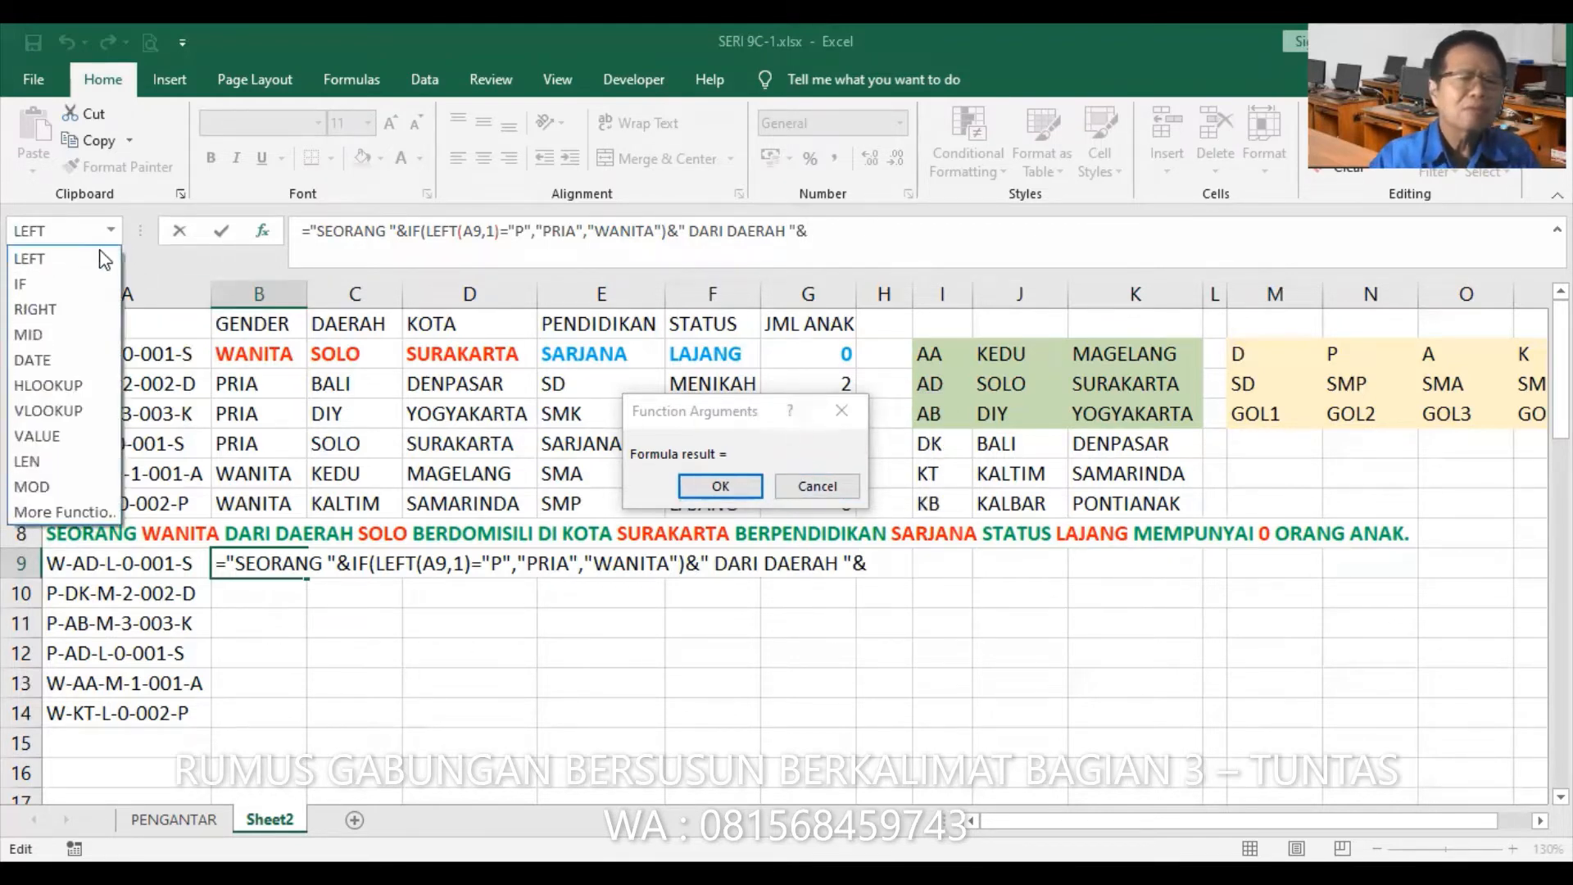
click(49, 411)
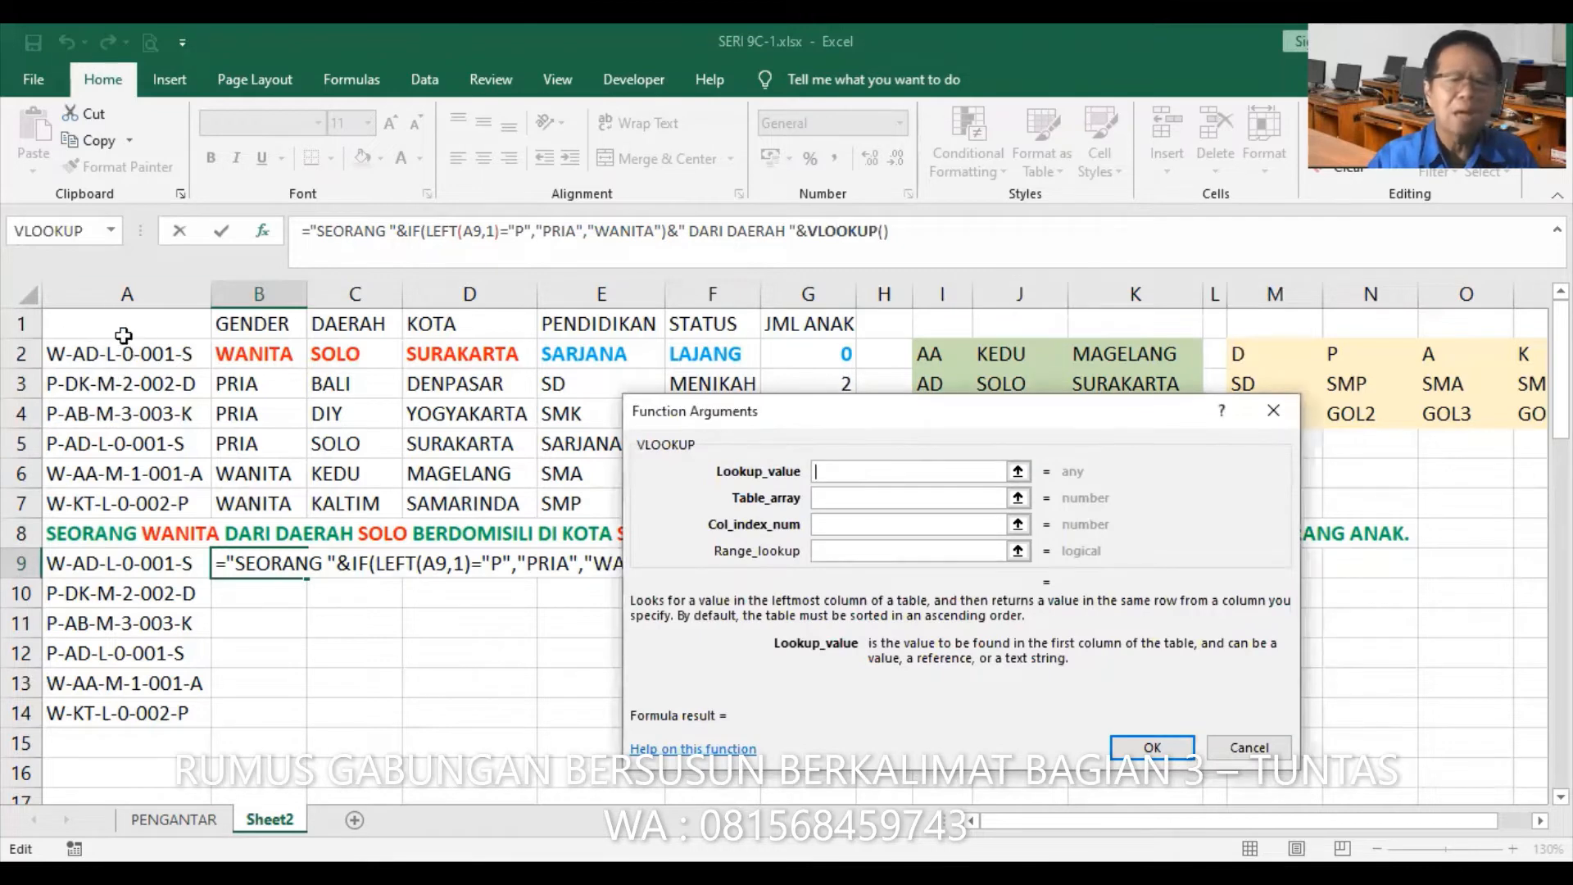
click(113, 230)
click(47, 359)
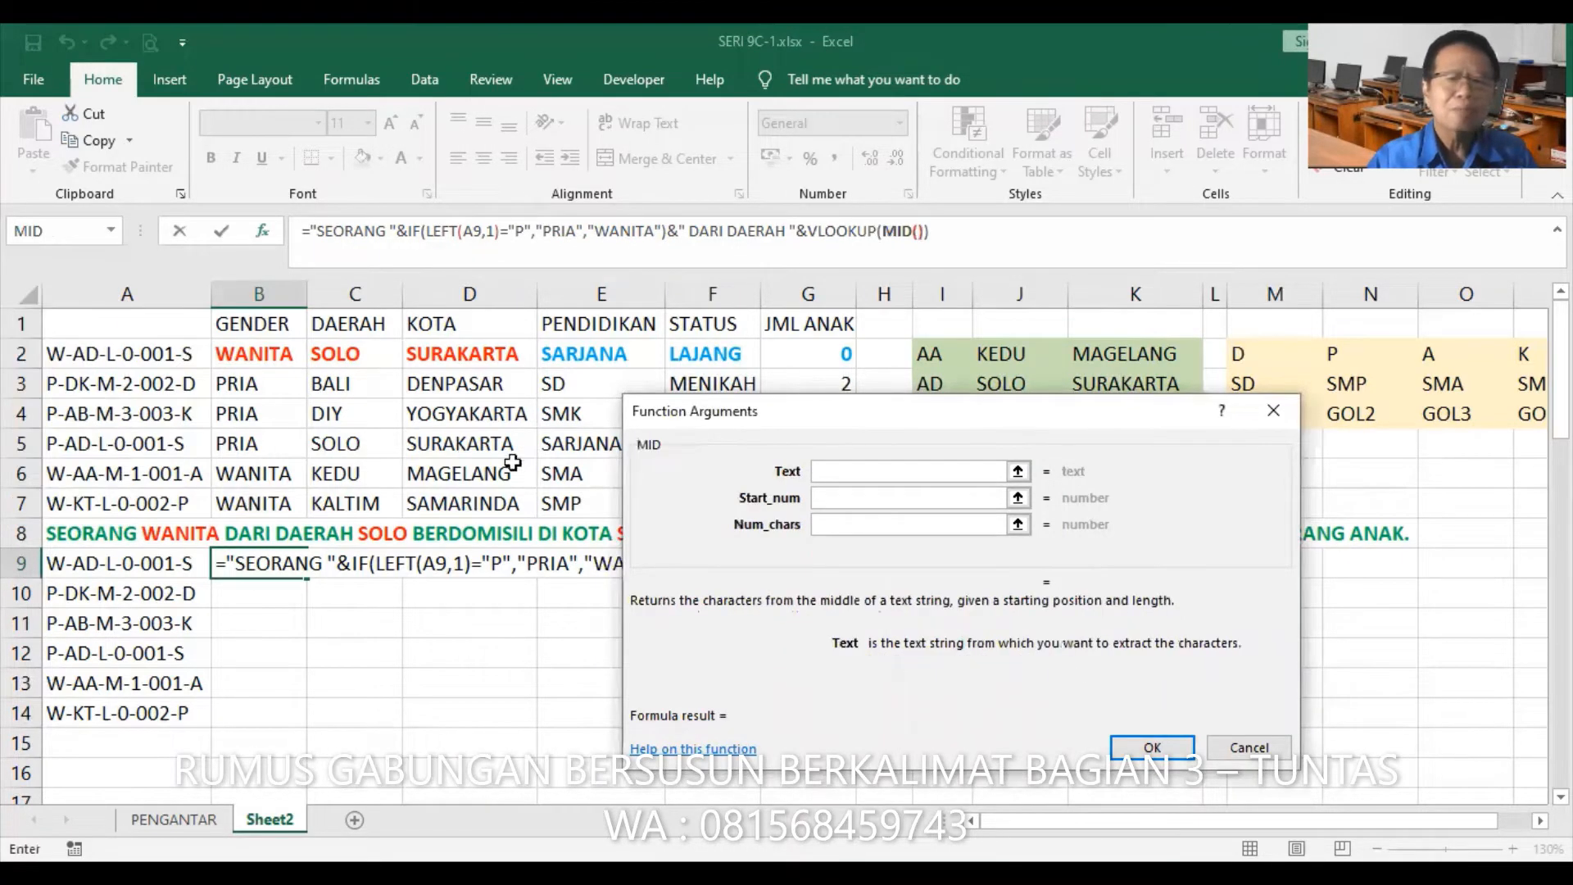
click(165, 565)
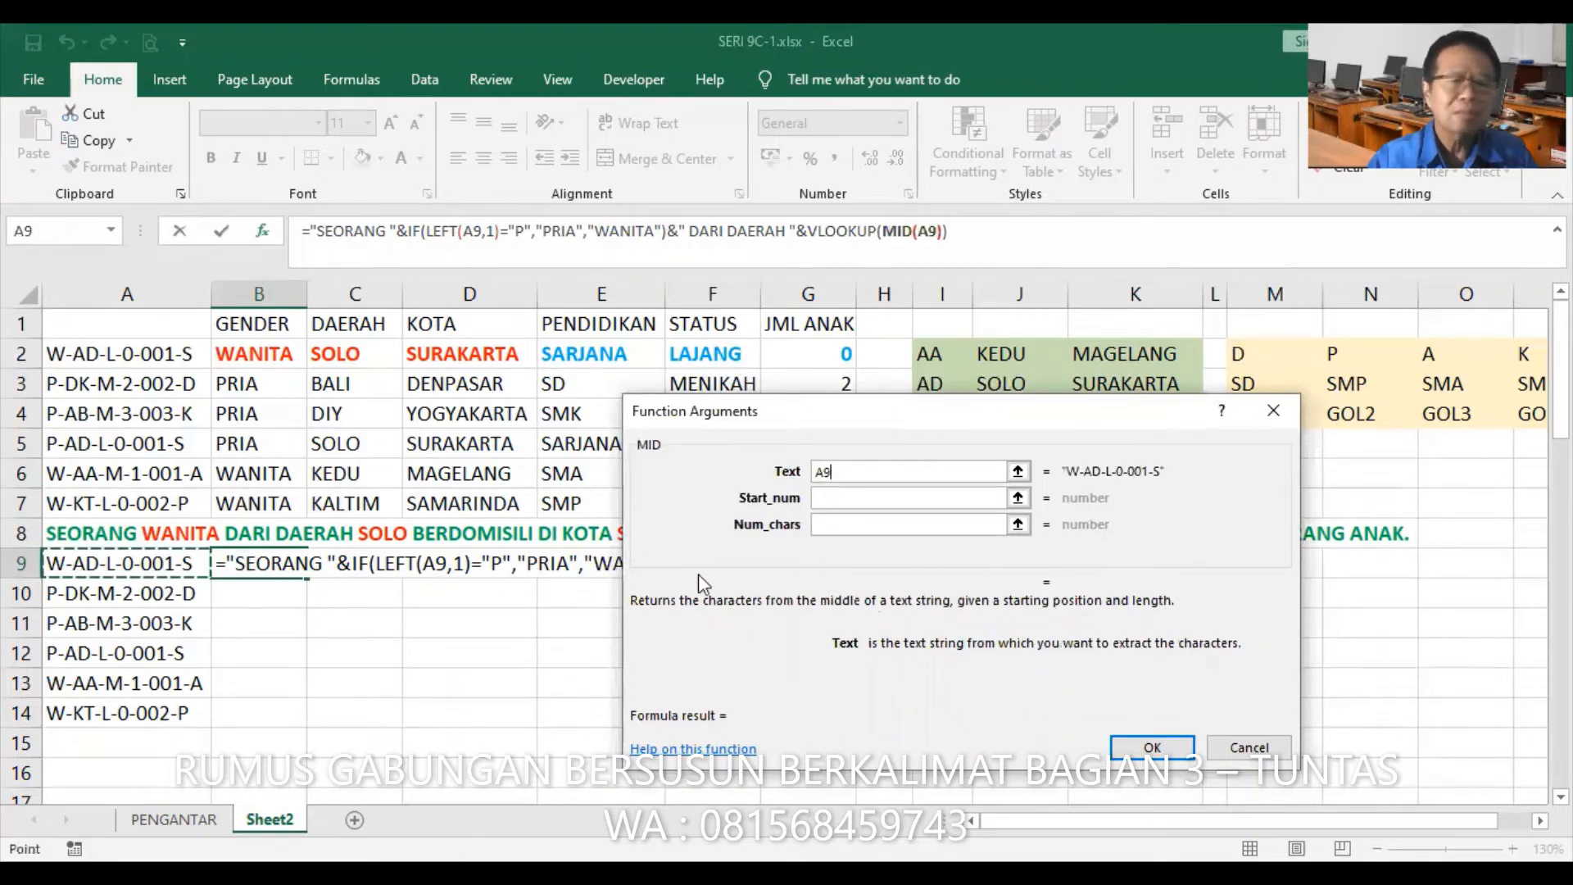
click(855, 498)
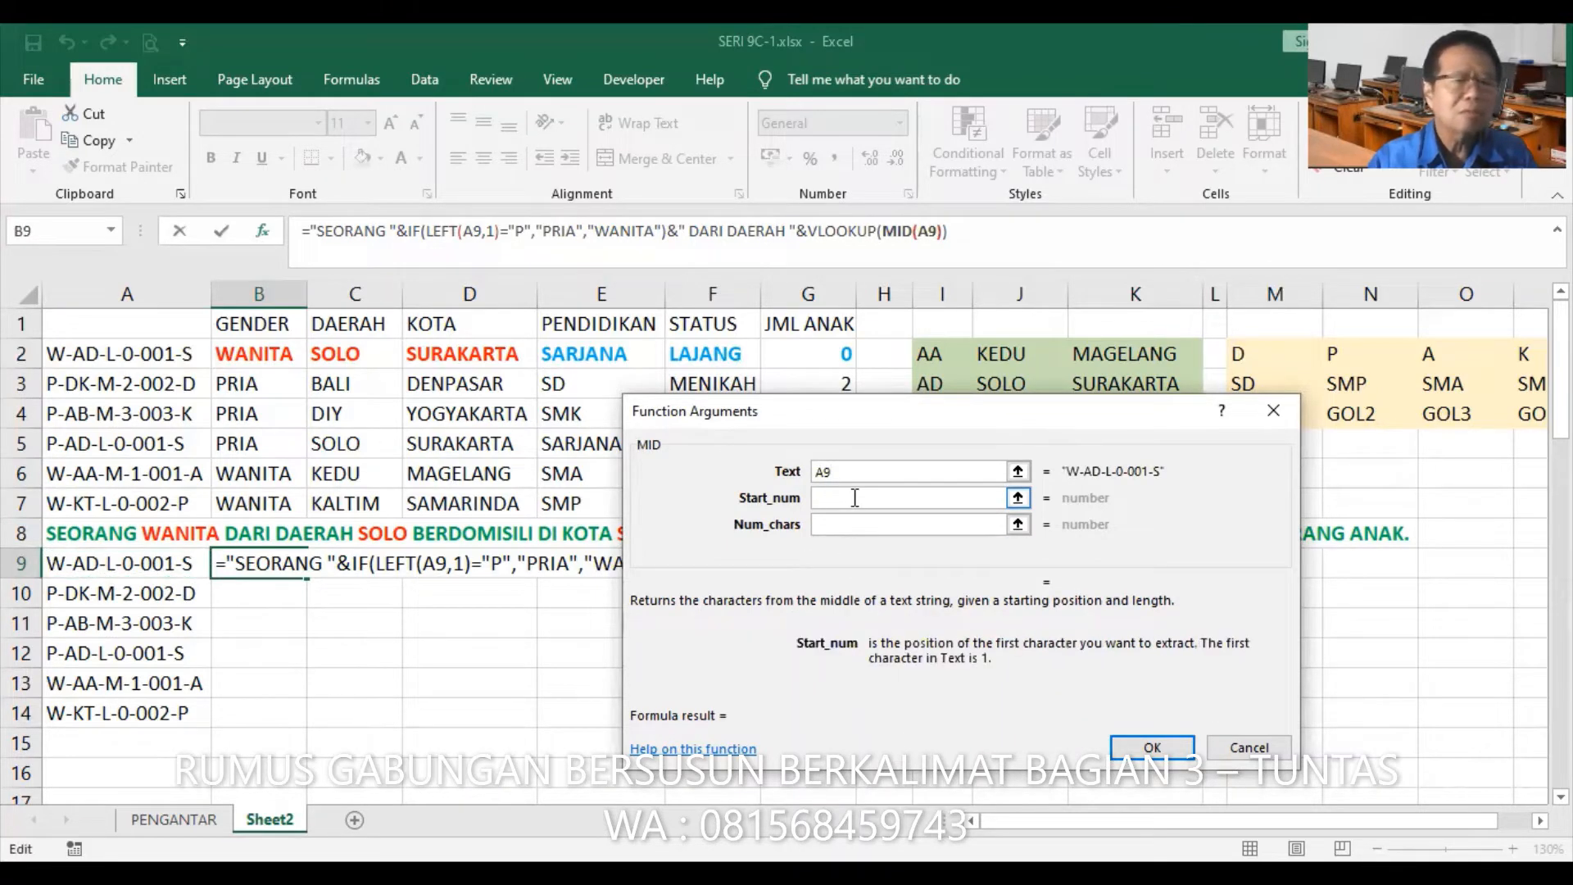
text(3)
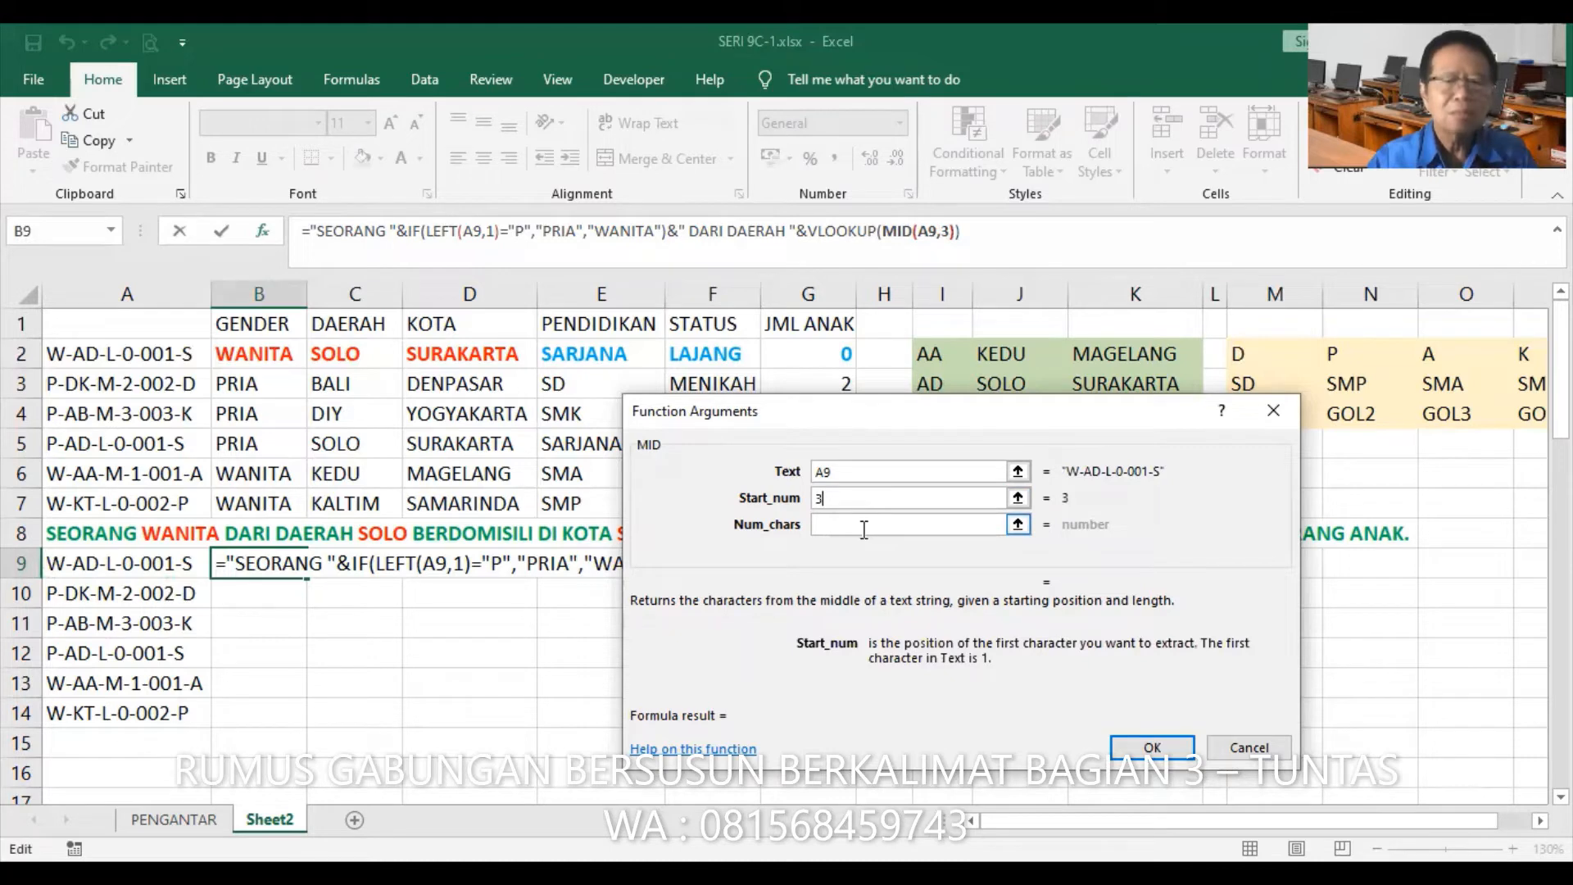
key(Tab)
text(2)
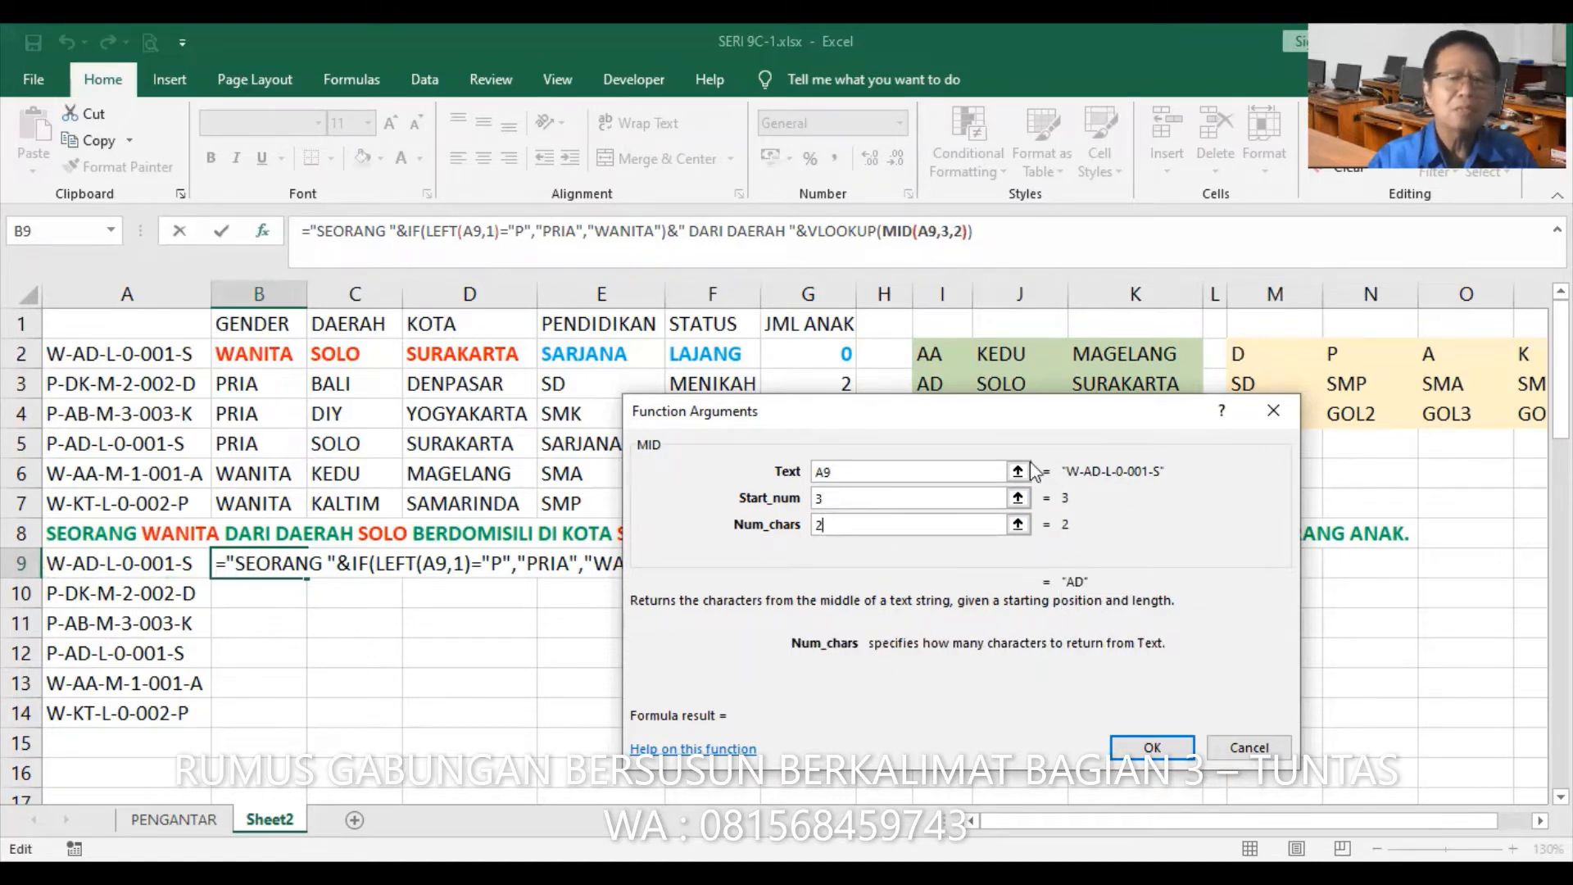
- Complete the region VLOOKUP with table array DAERAH, column index 2 and range lookup 0
click(835, 235)
click(878, 499)
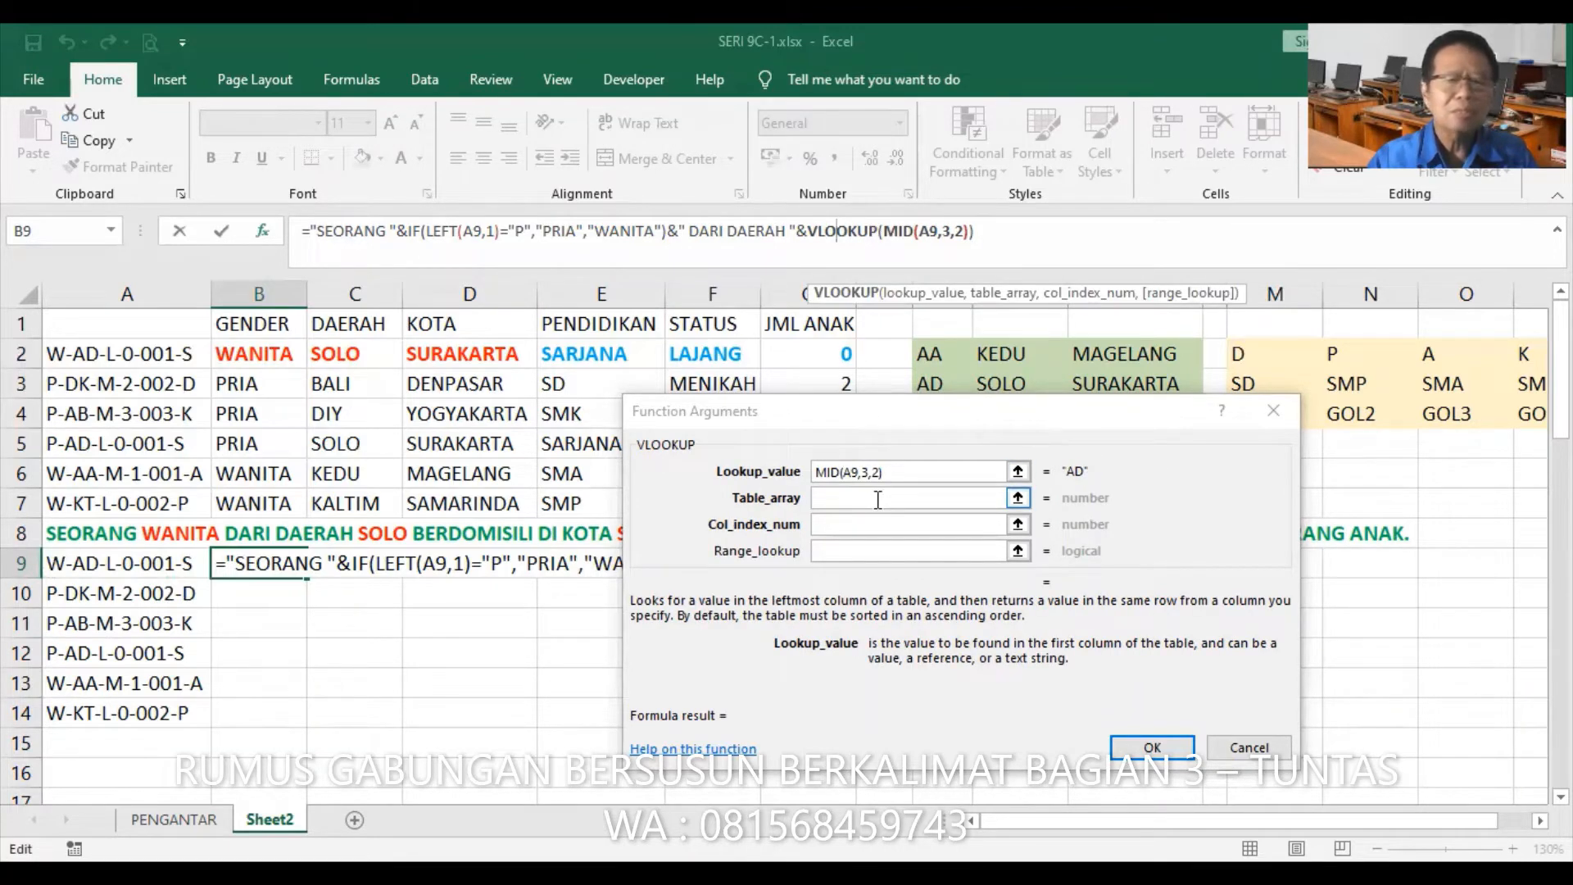
text(DAERAH)
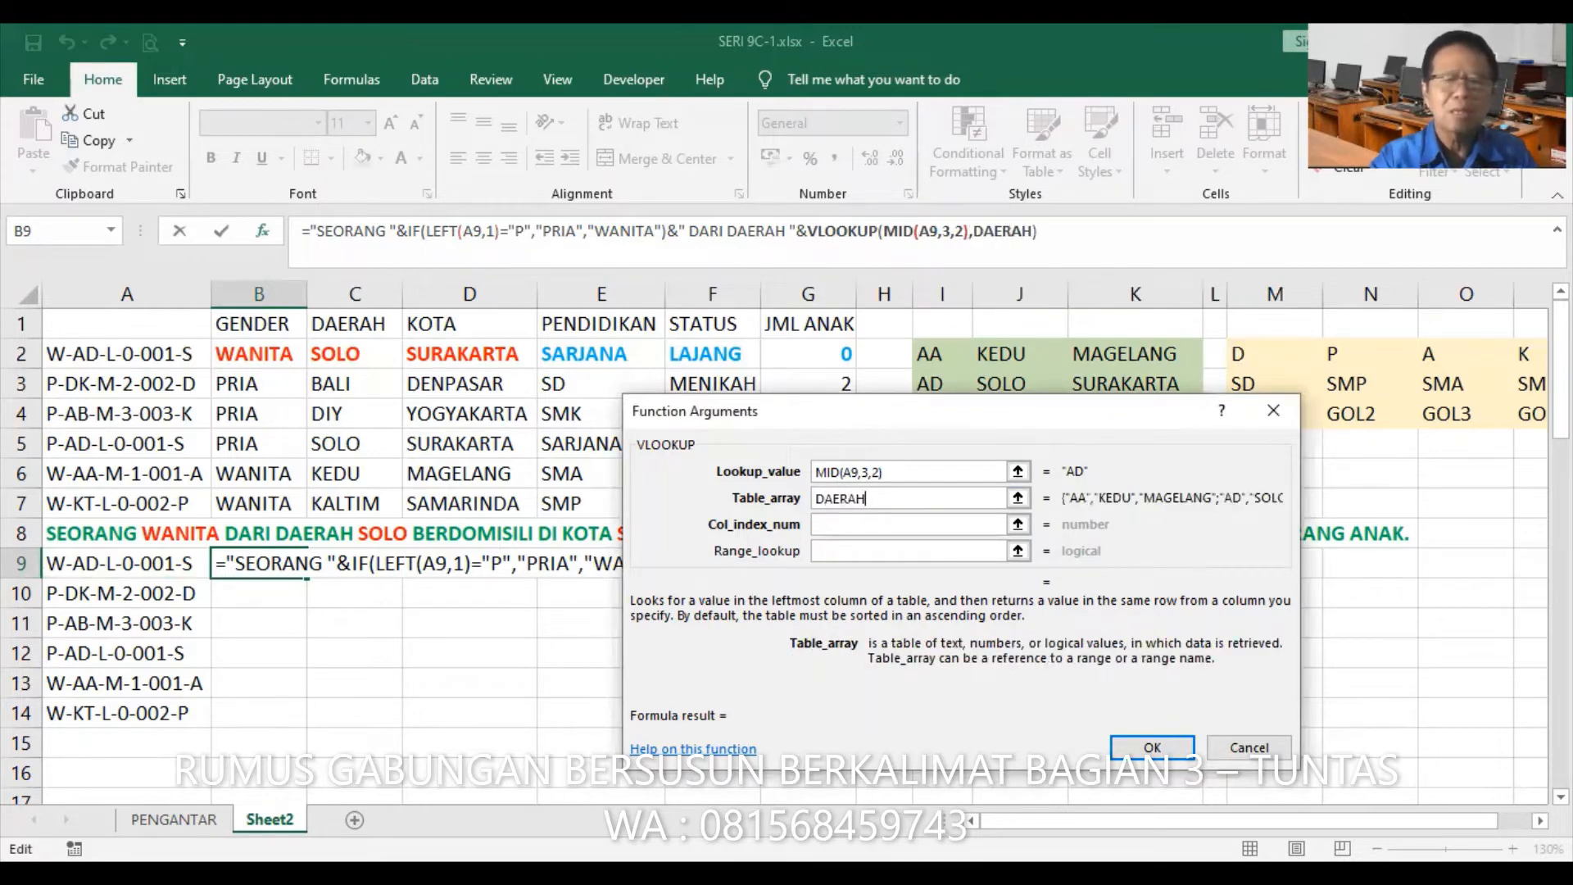
key(Tab)
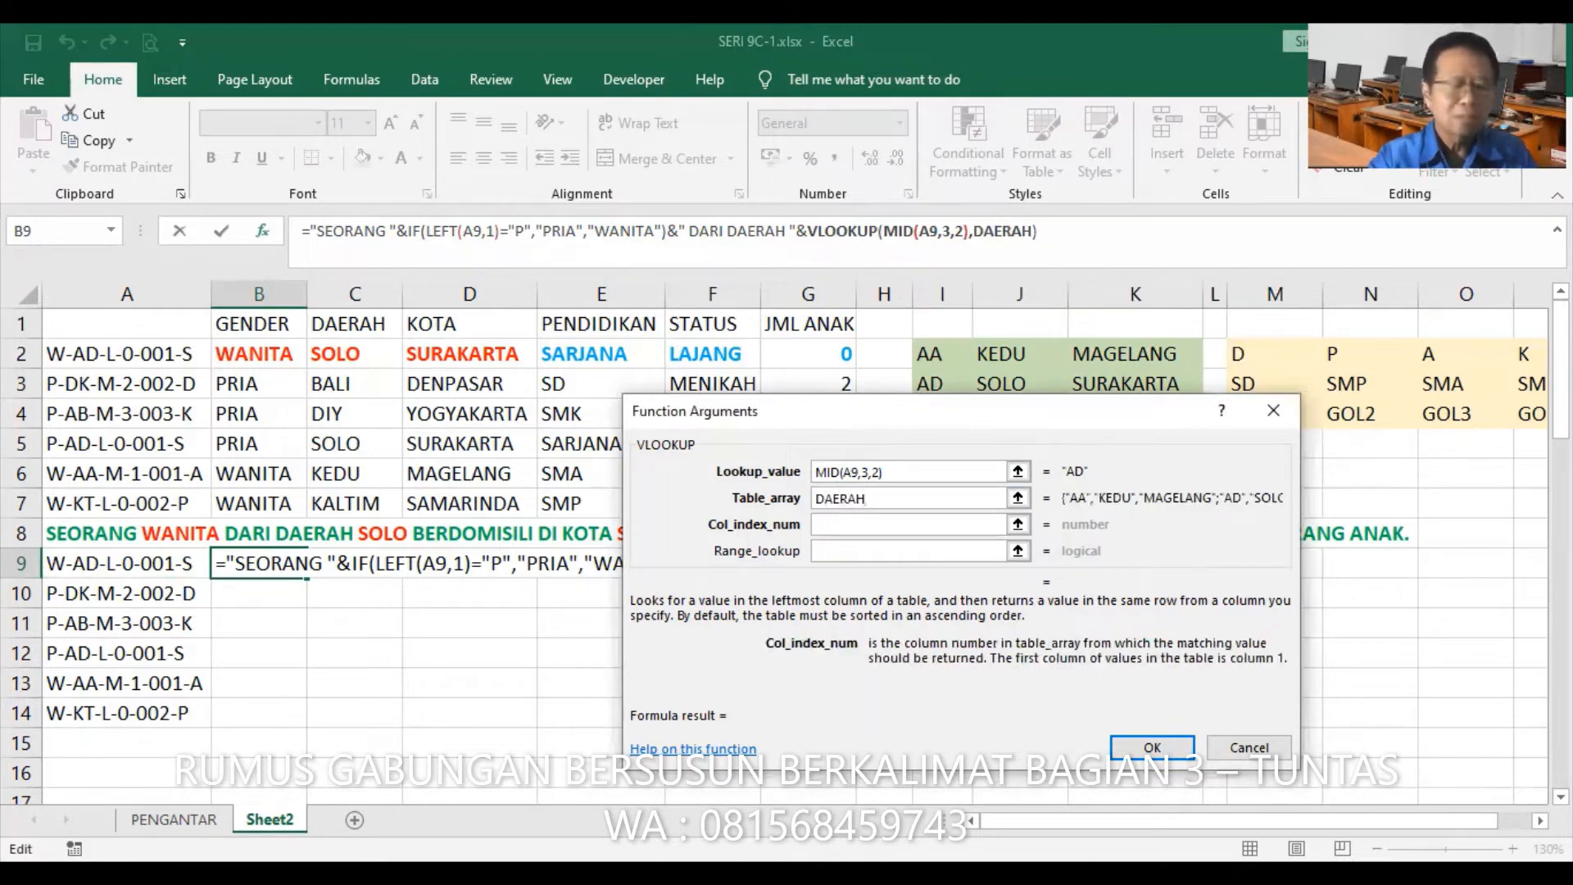
text(2)
key(Tab)
text(0)
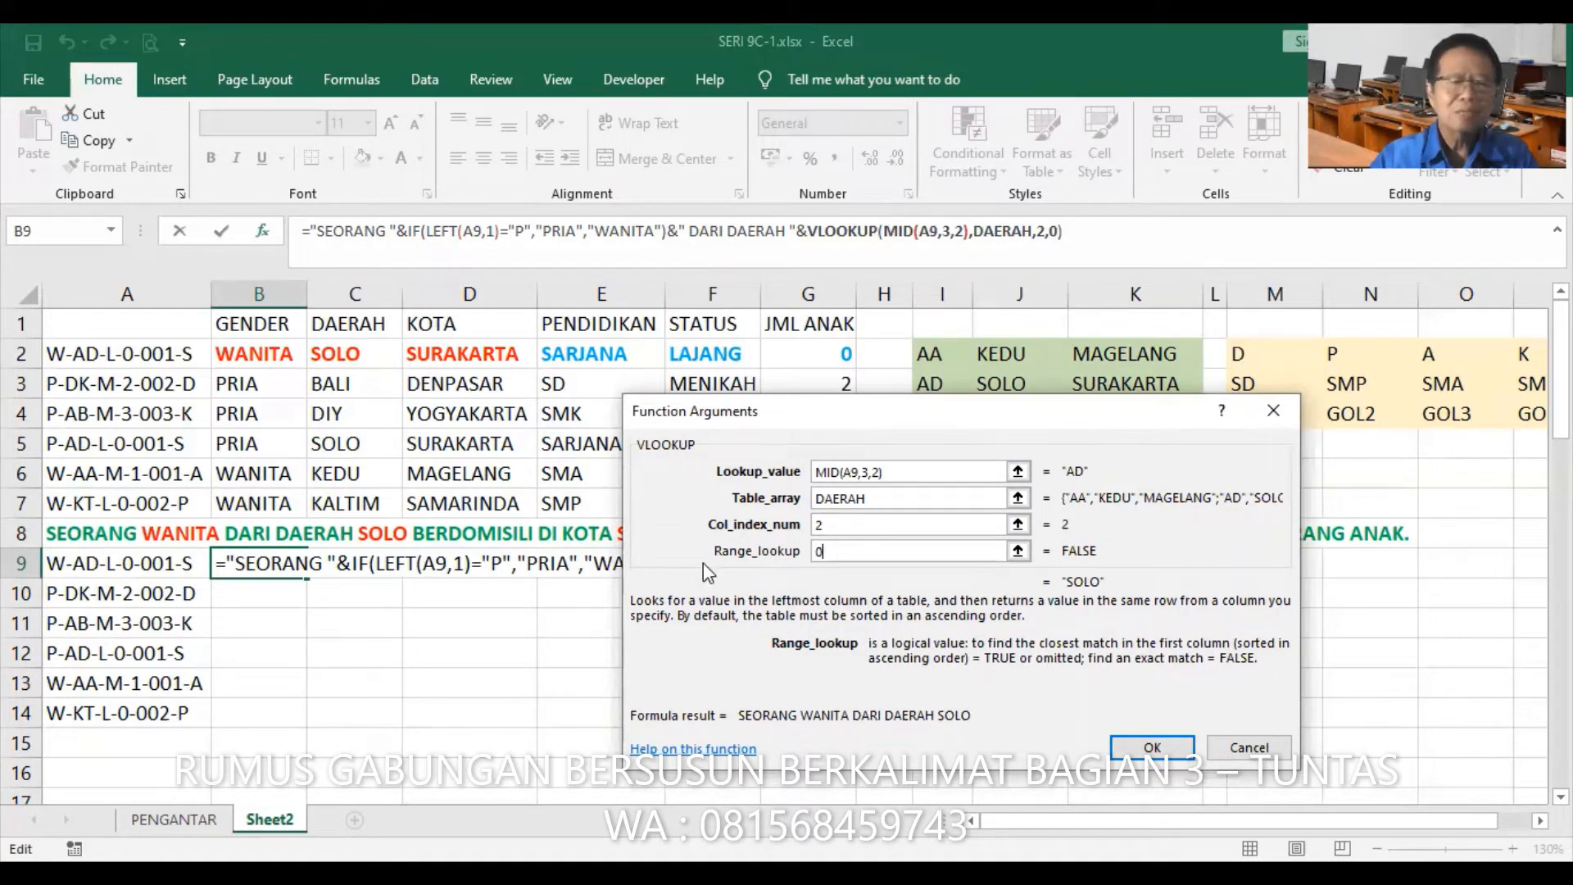
- Append the joined text " BERDOMISILI DI KOTA " after the region VLOOKUP, ending with & for the next part
drag(703, 563, 494, 717)
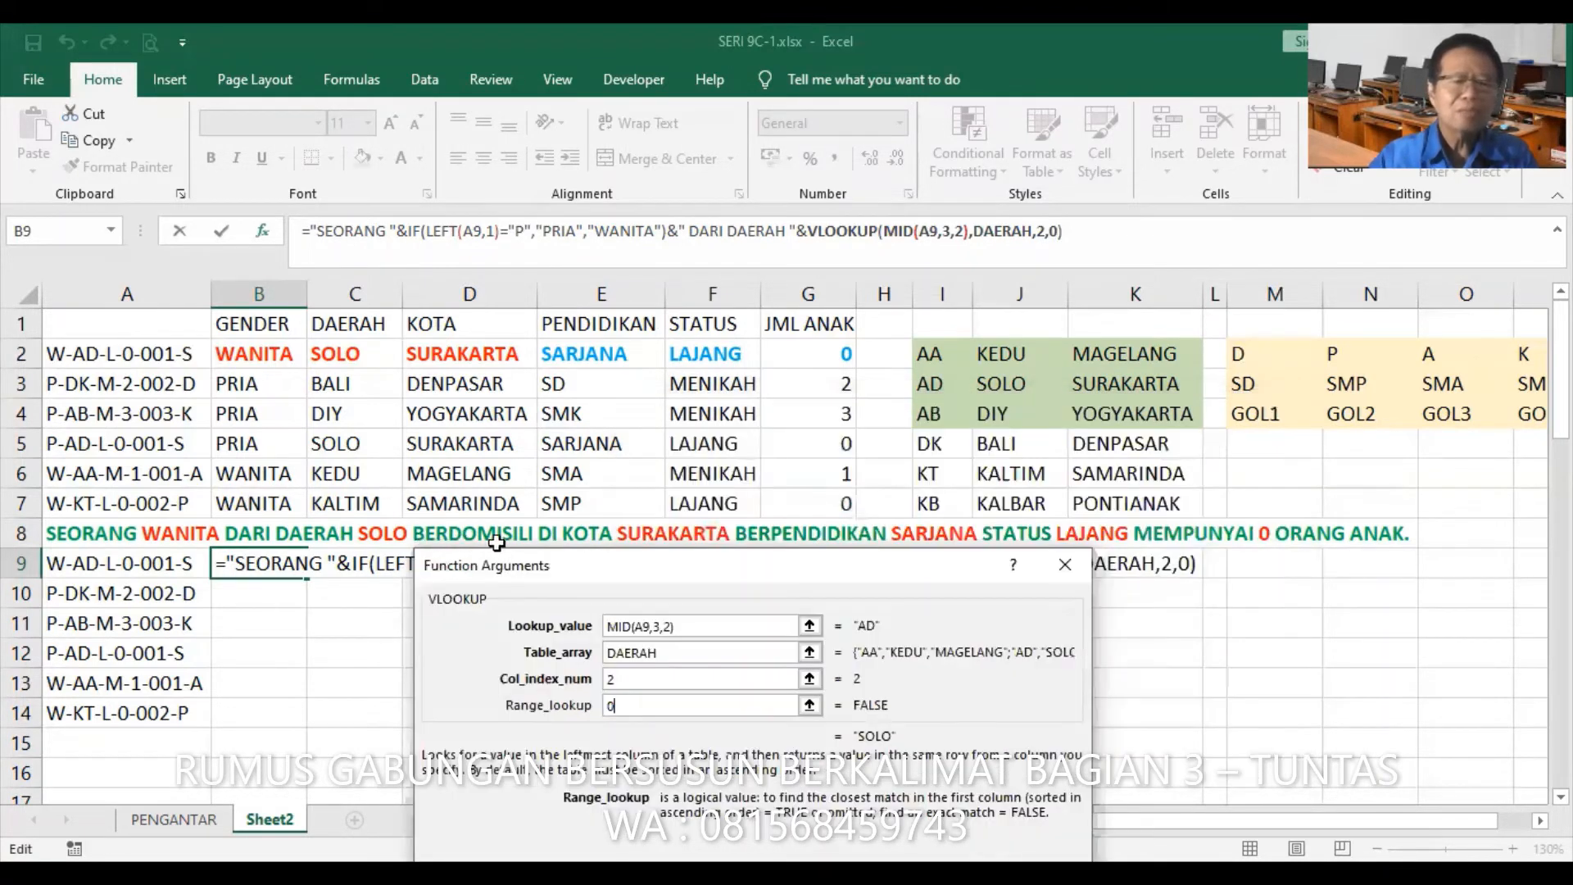
click(1076, 230)
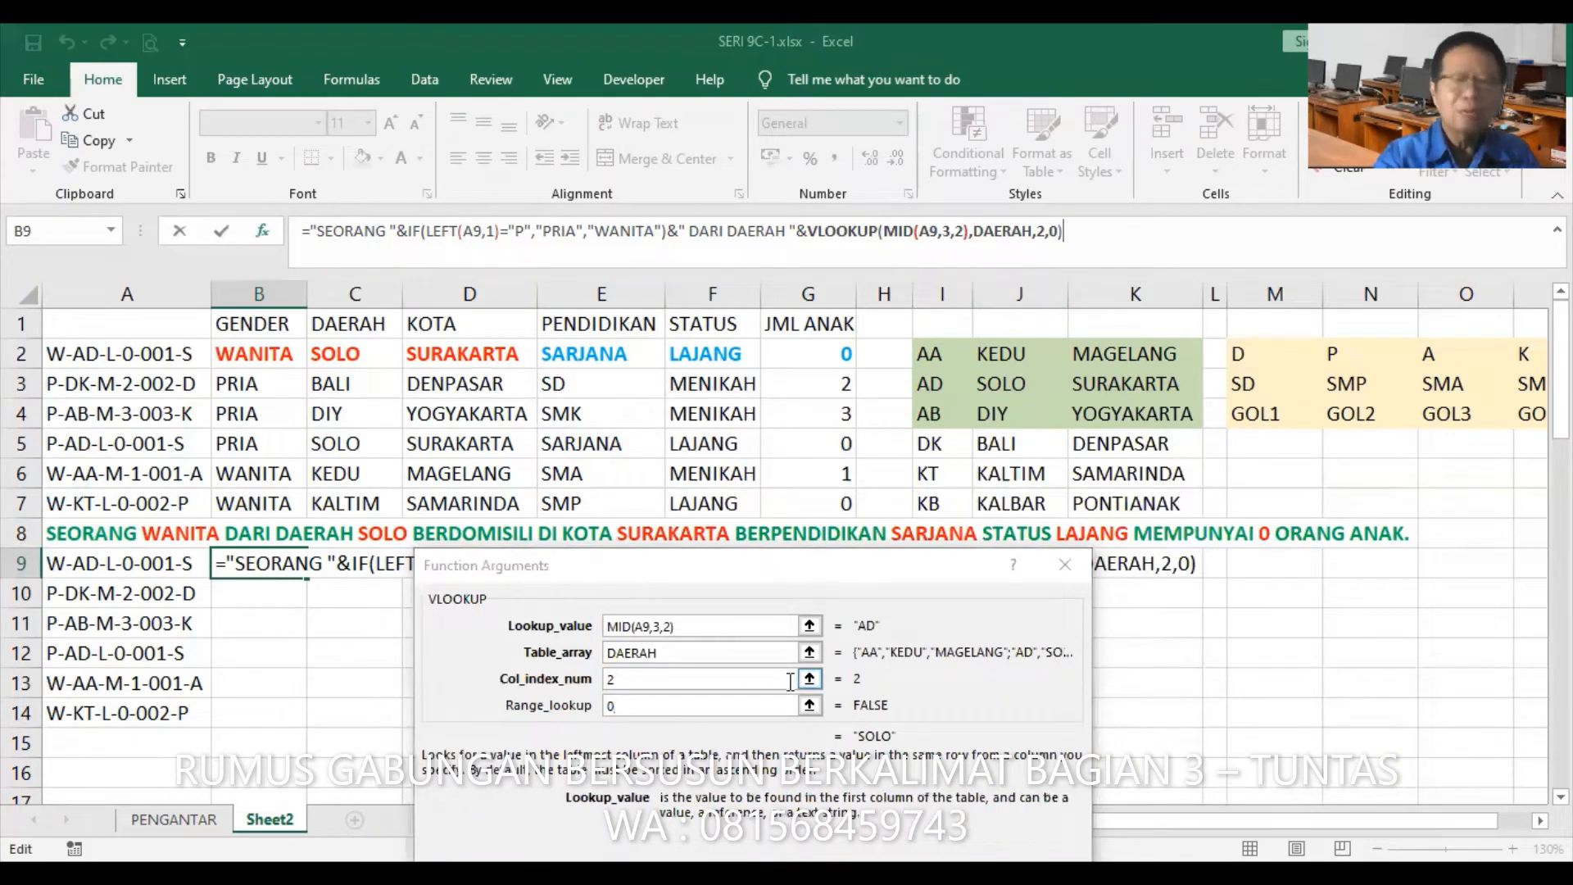
text(&")
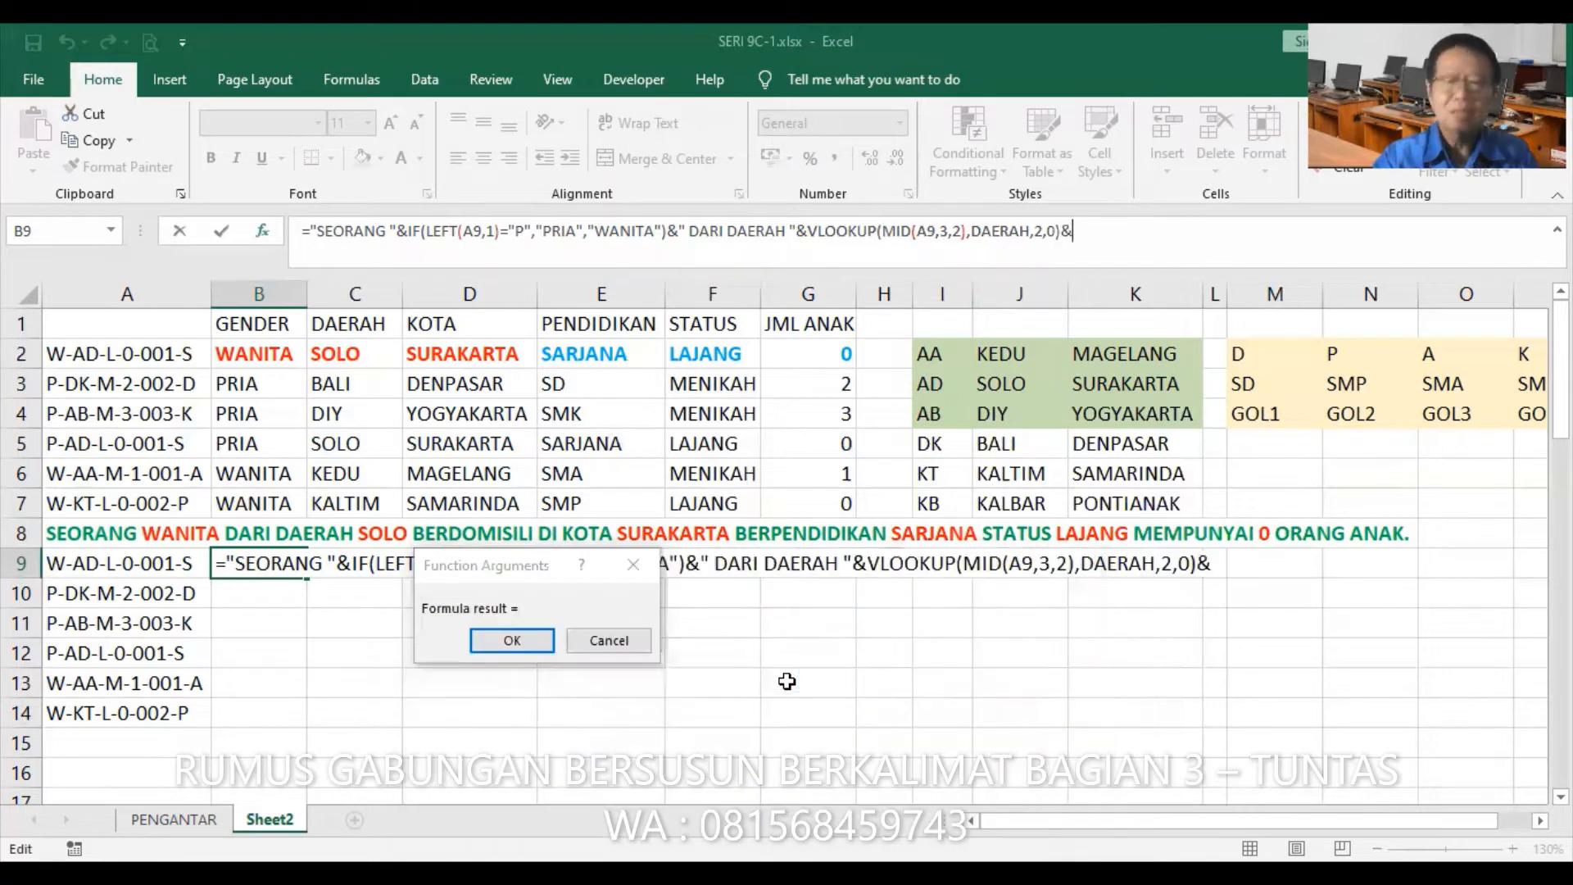
text( BER)
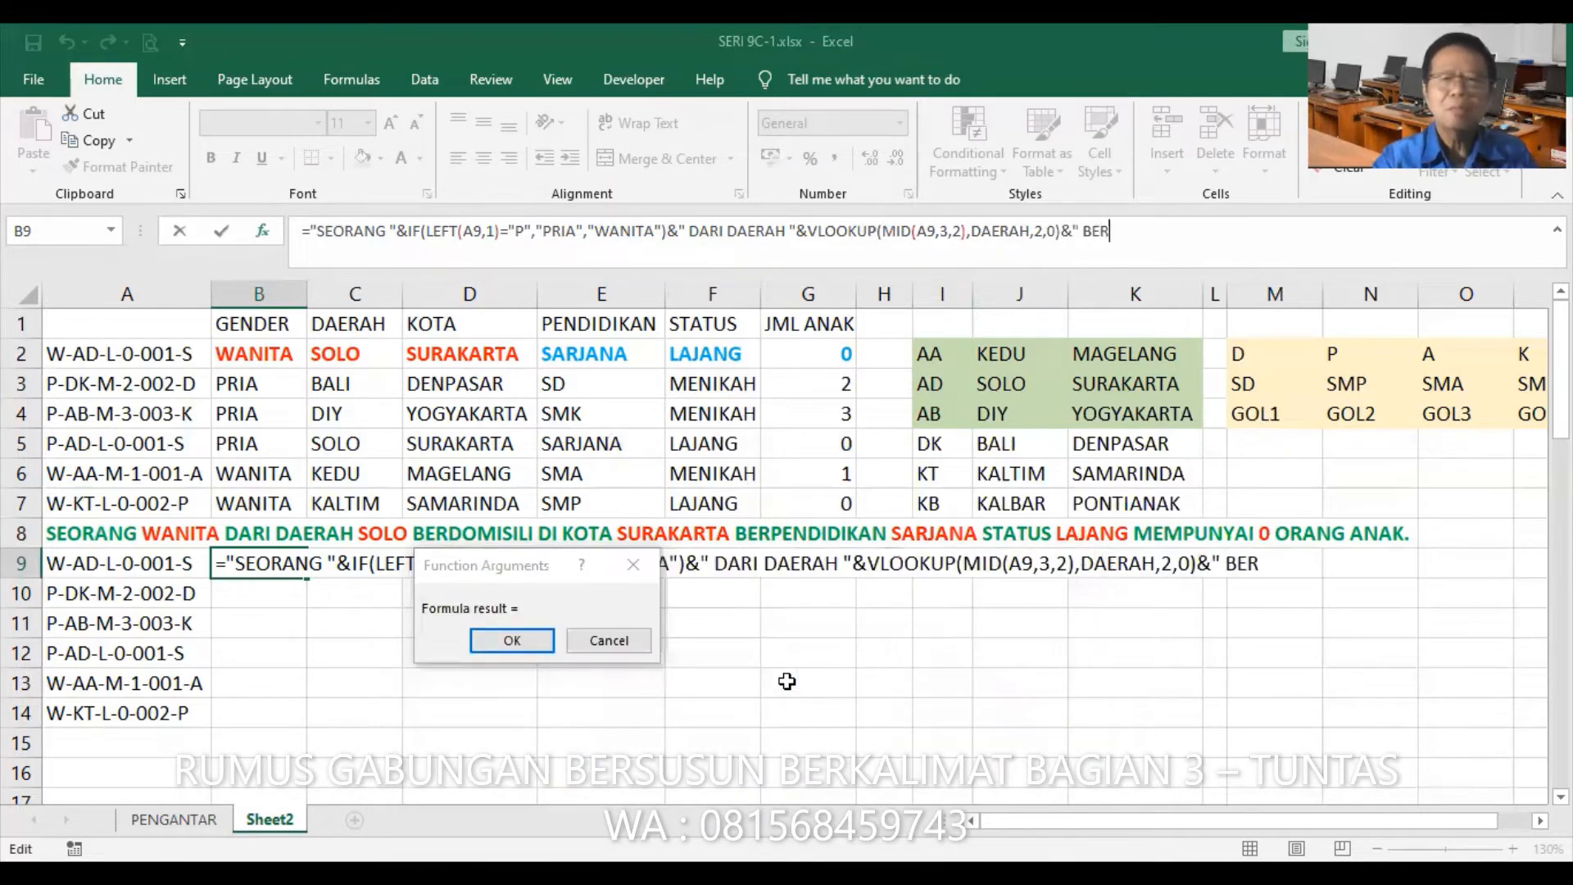
text(DOMISIS)
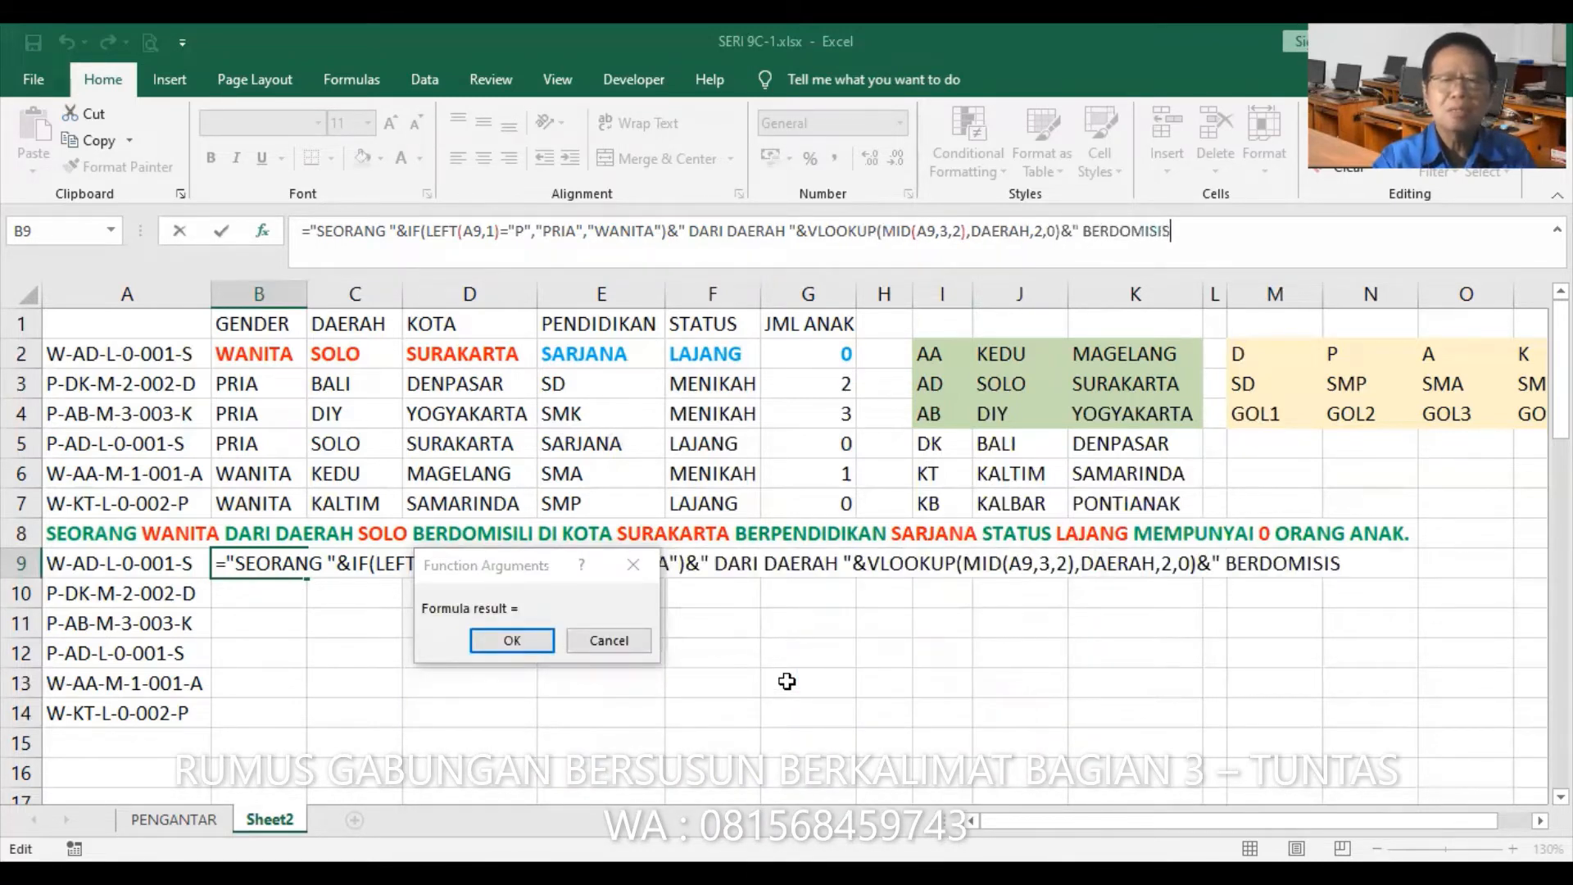
key(BackSpace)
text(LI)
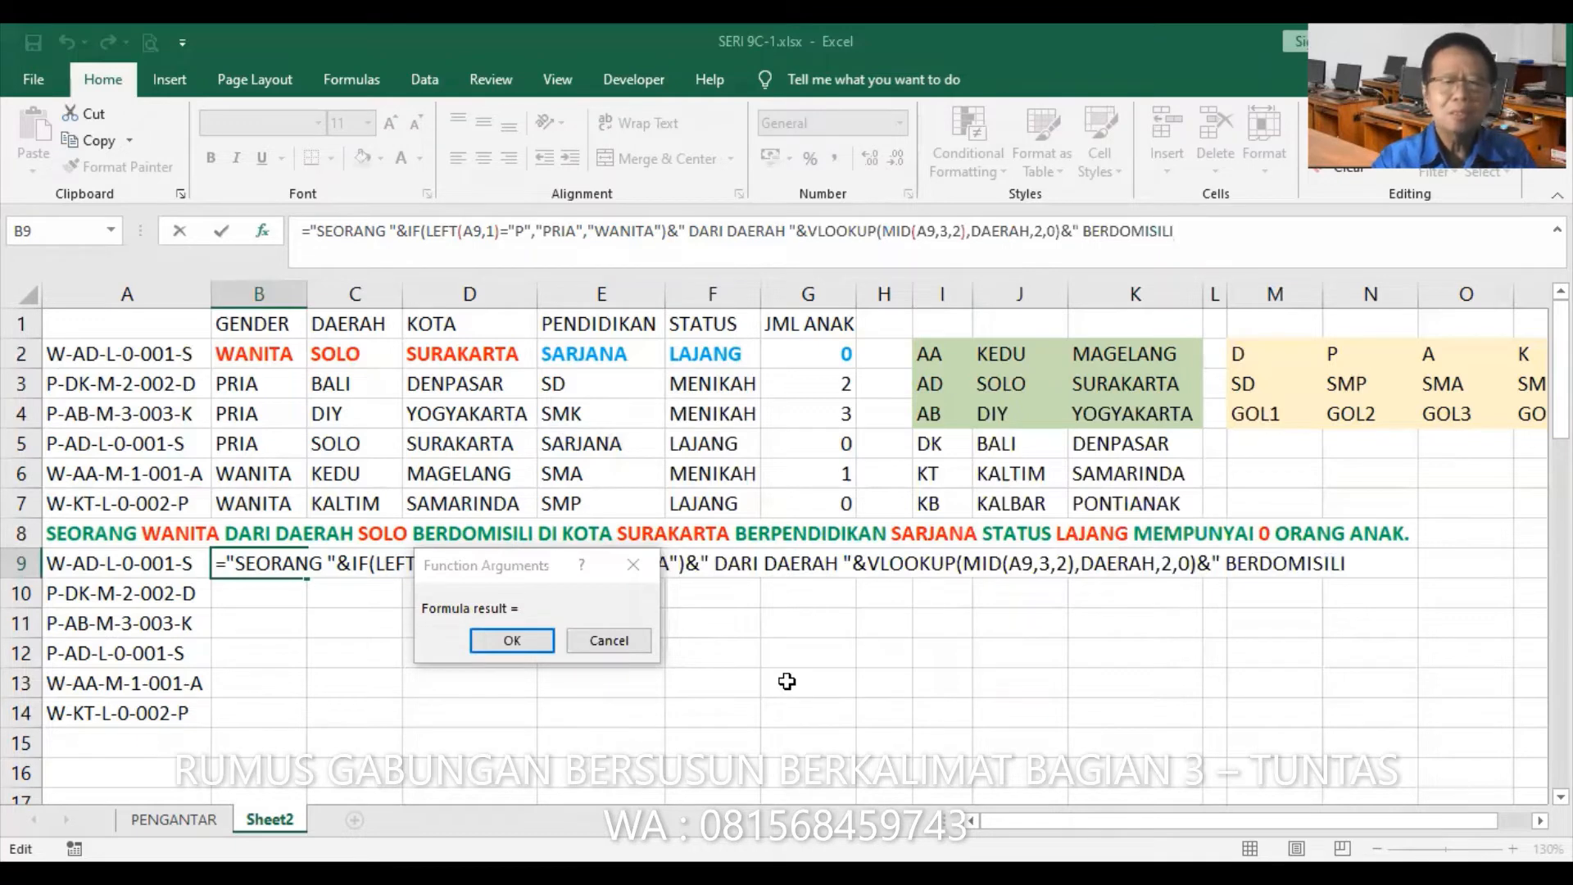
text( DI KOTA)
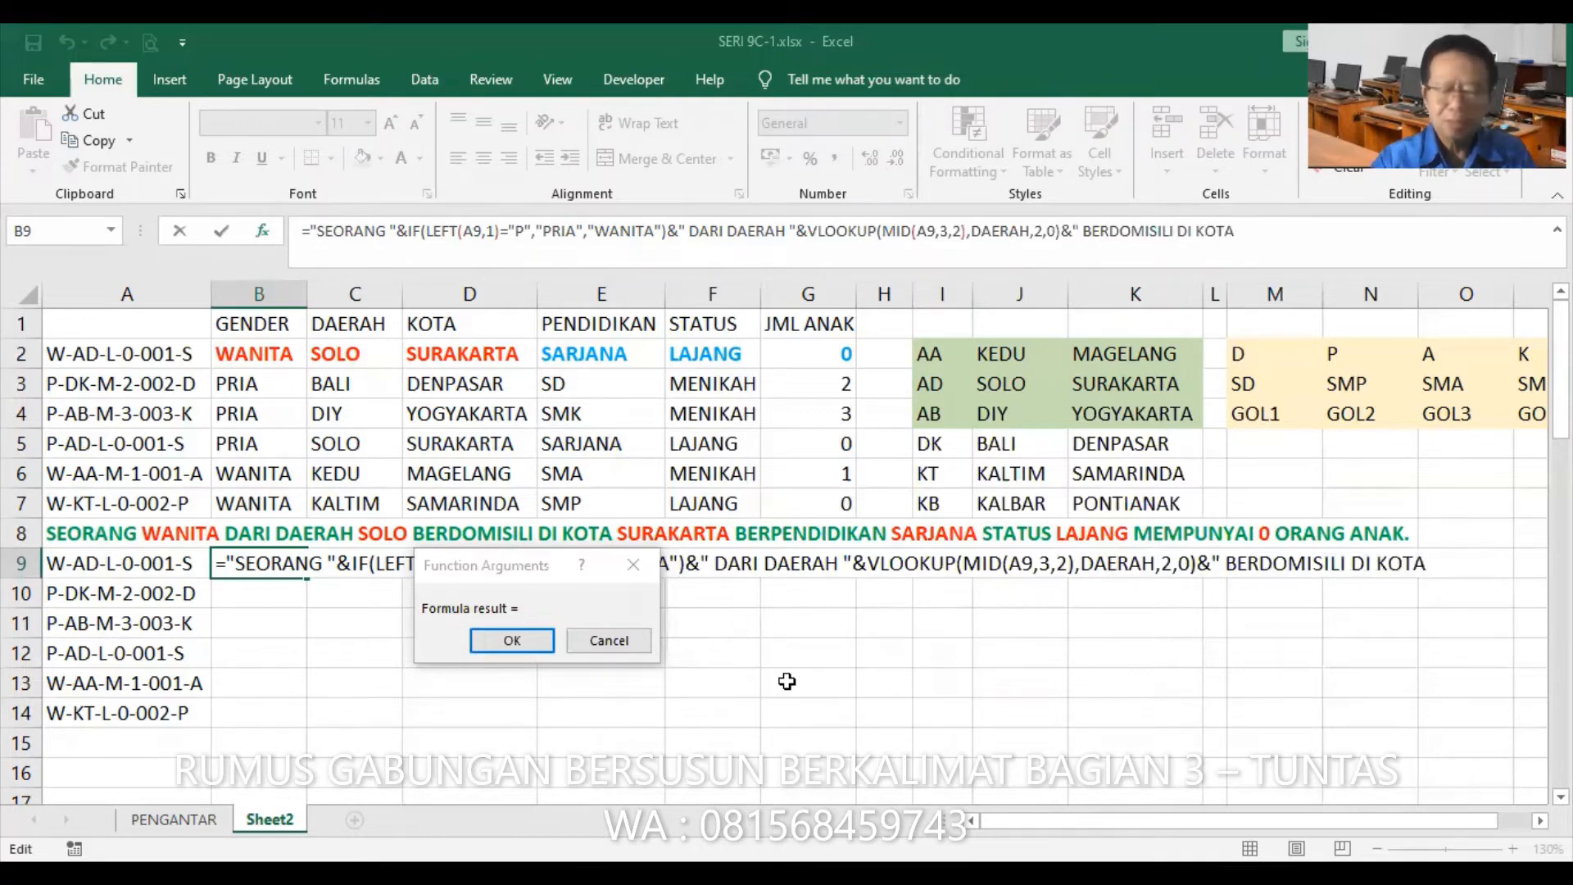
text( ")
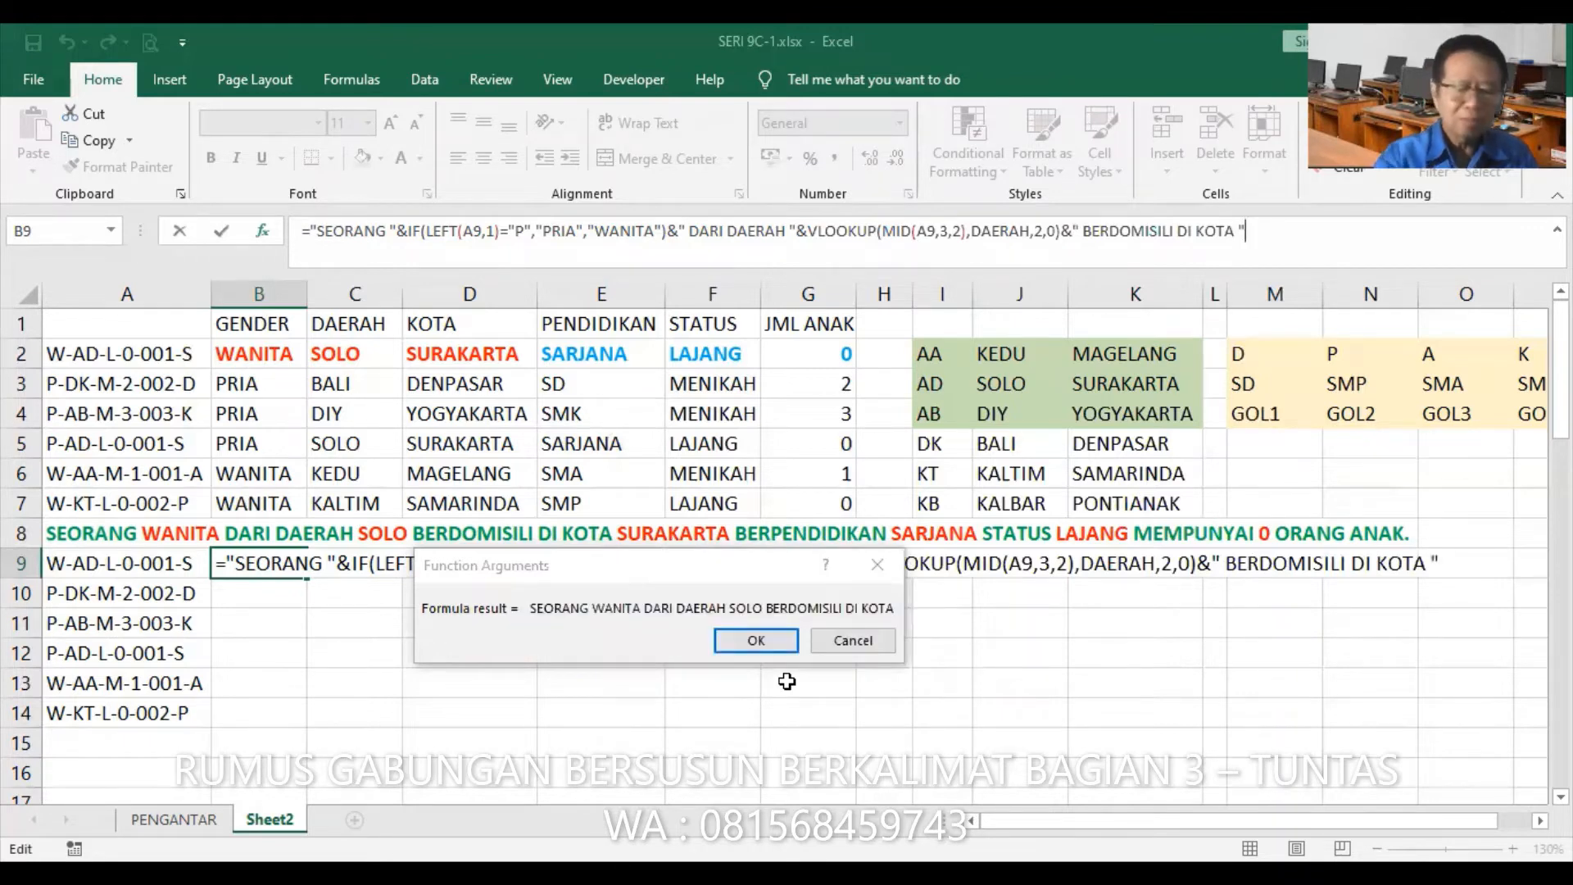
text(&)
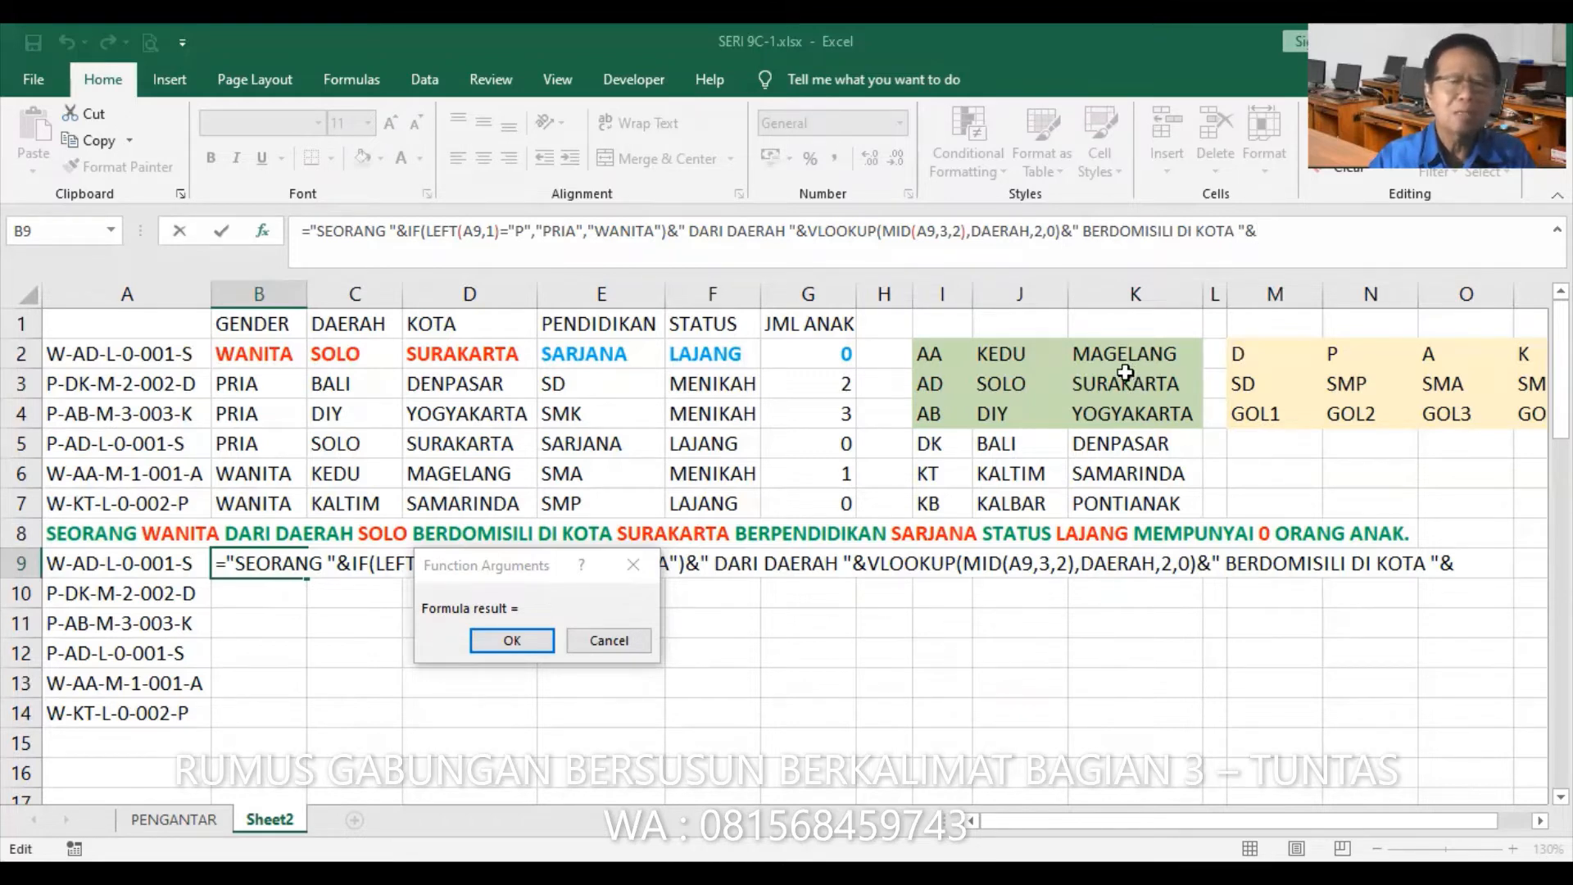
- Insert a second VLOOKUP for the city, nesting MID(A9,3,2) as its lookup value
click(112, 231)
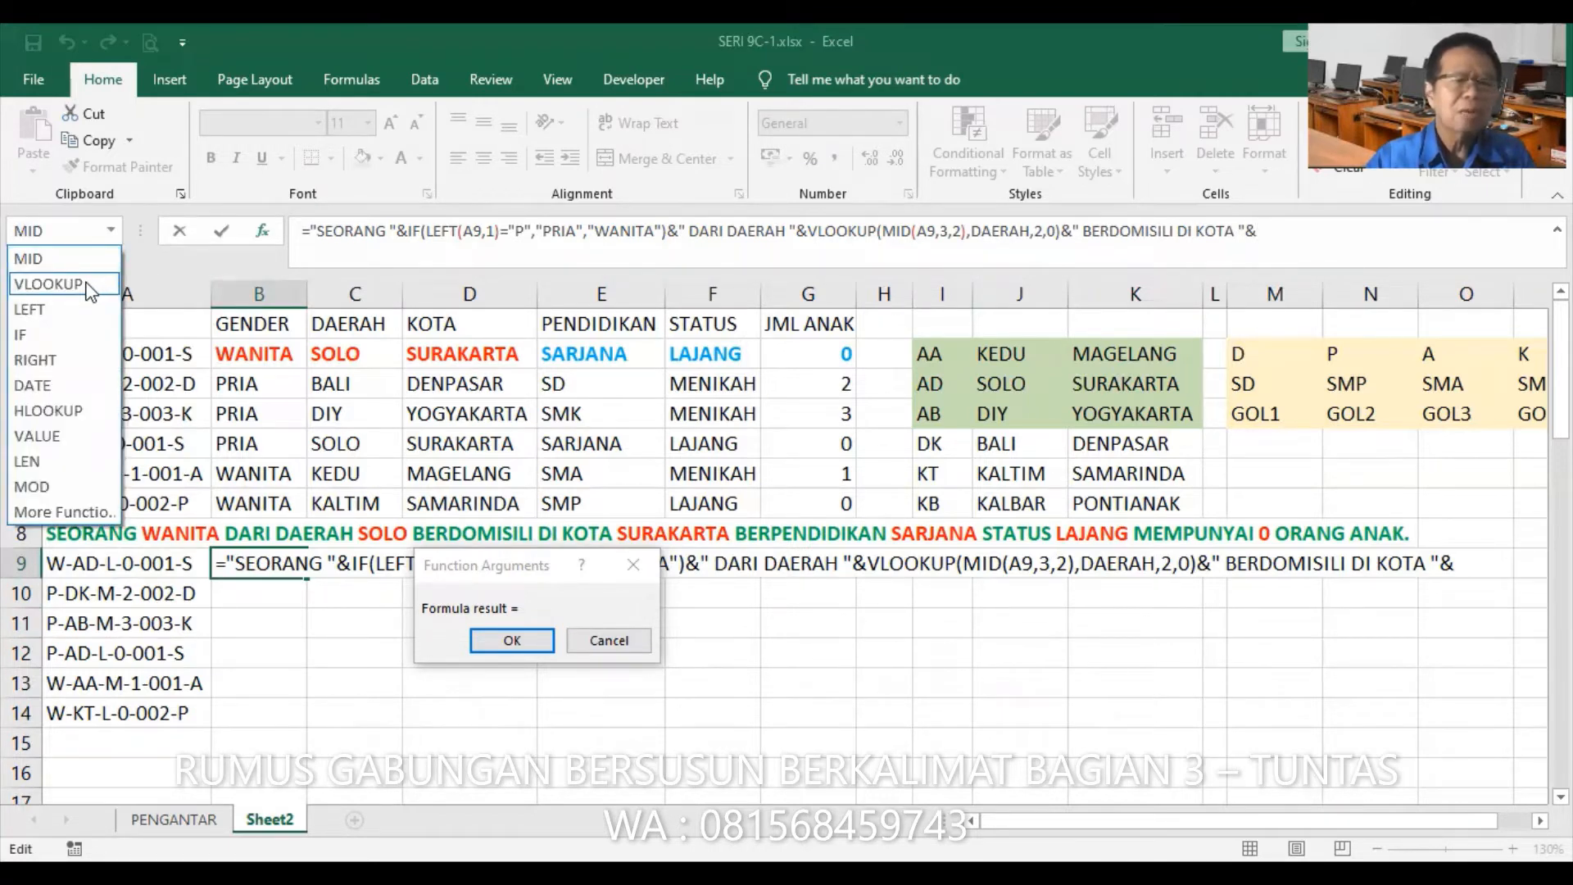
click(49, 283)
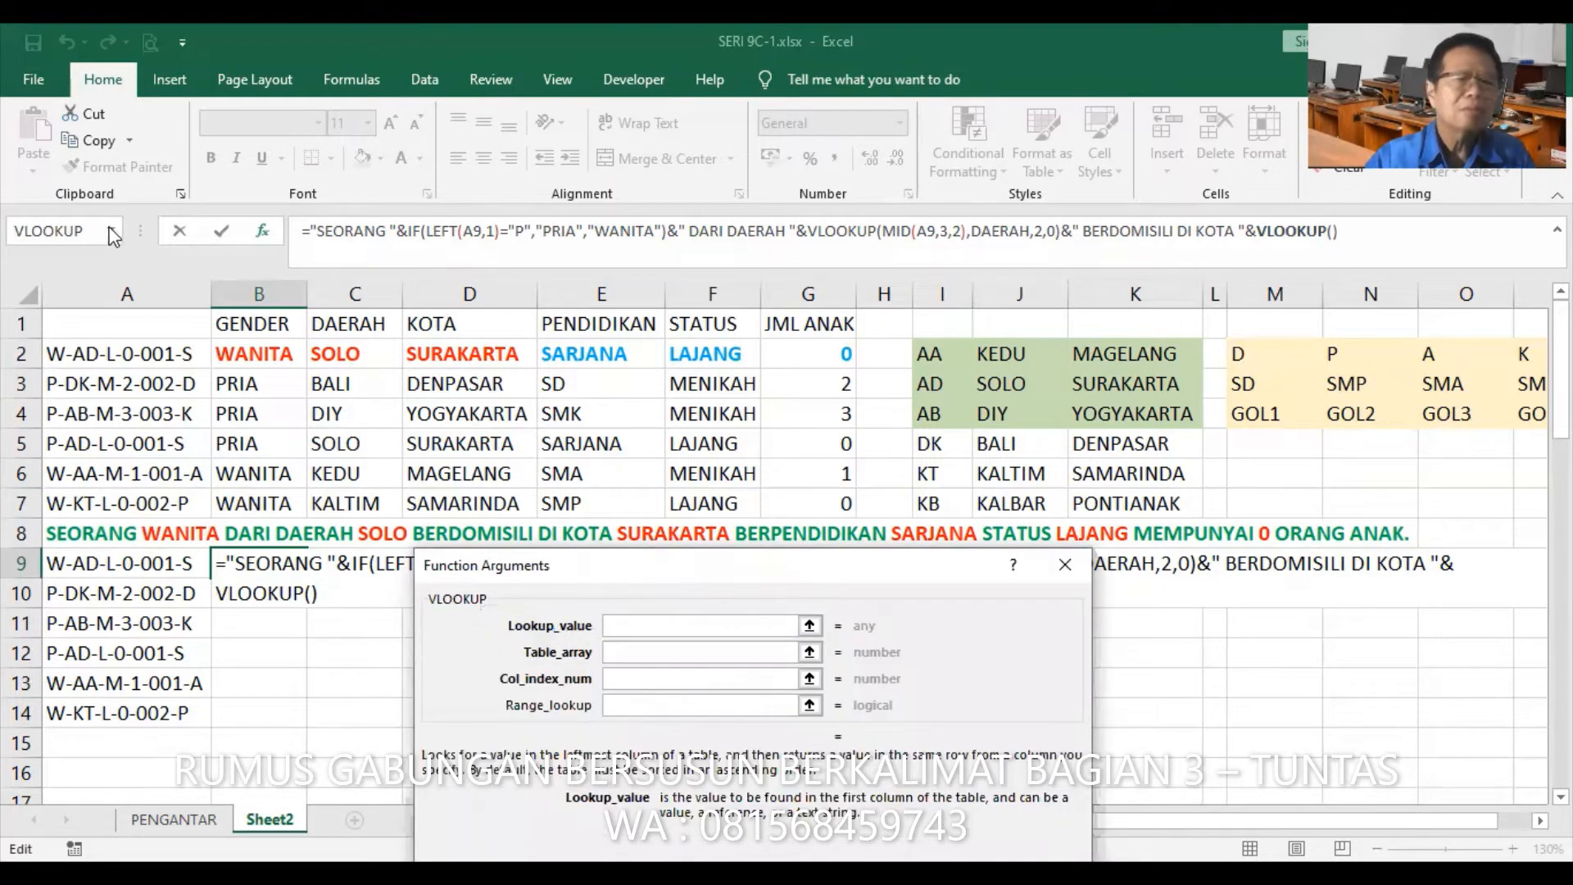
click(112, 232)
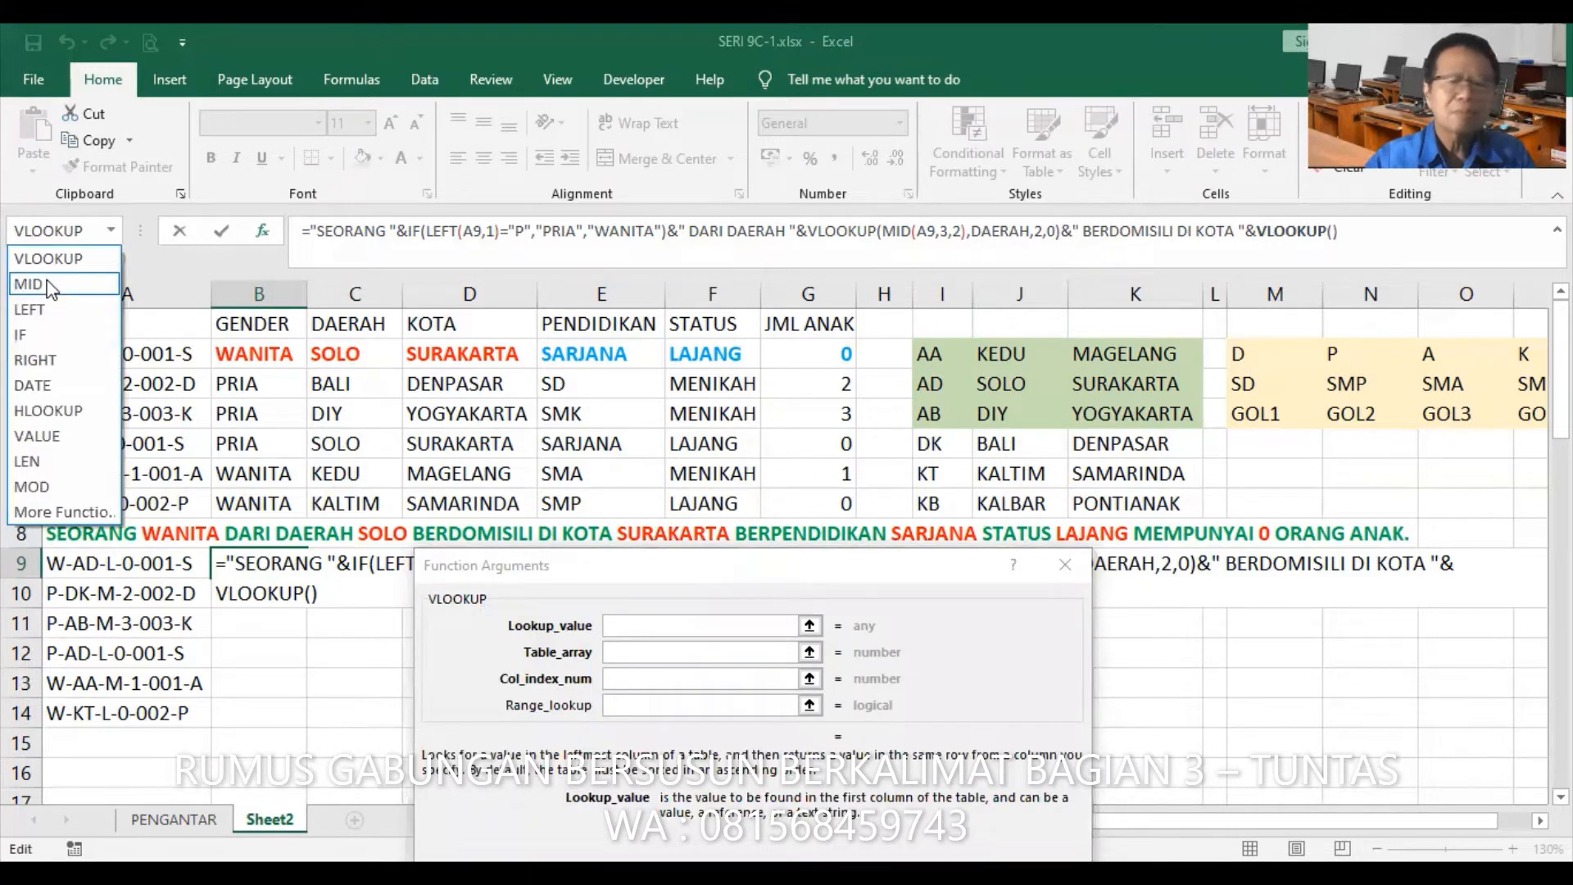
click(51, 287)
click(199, 577)
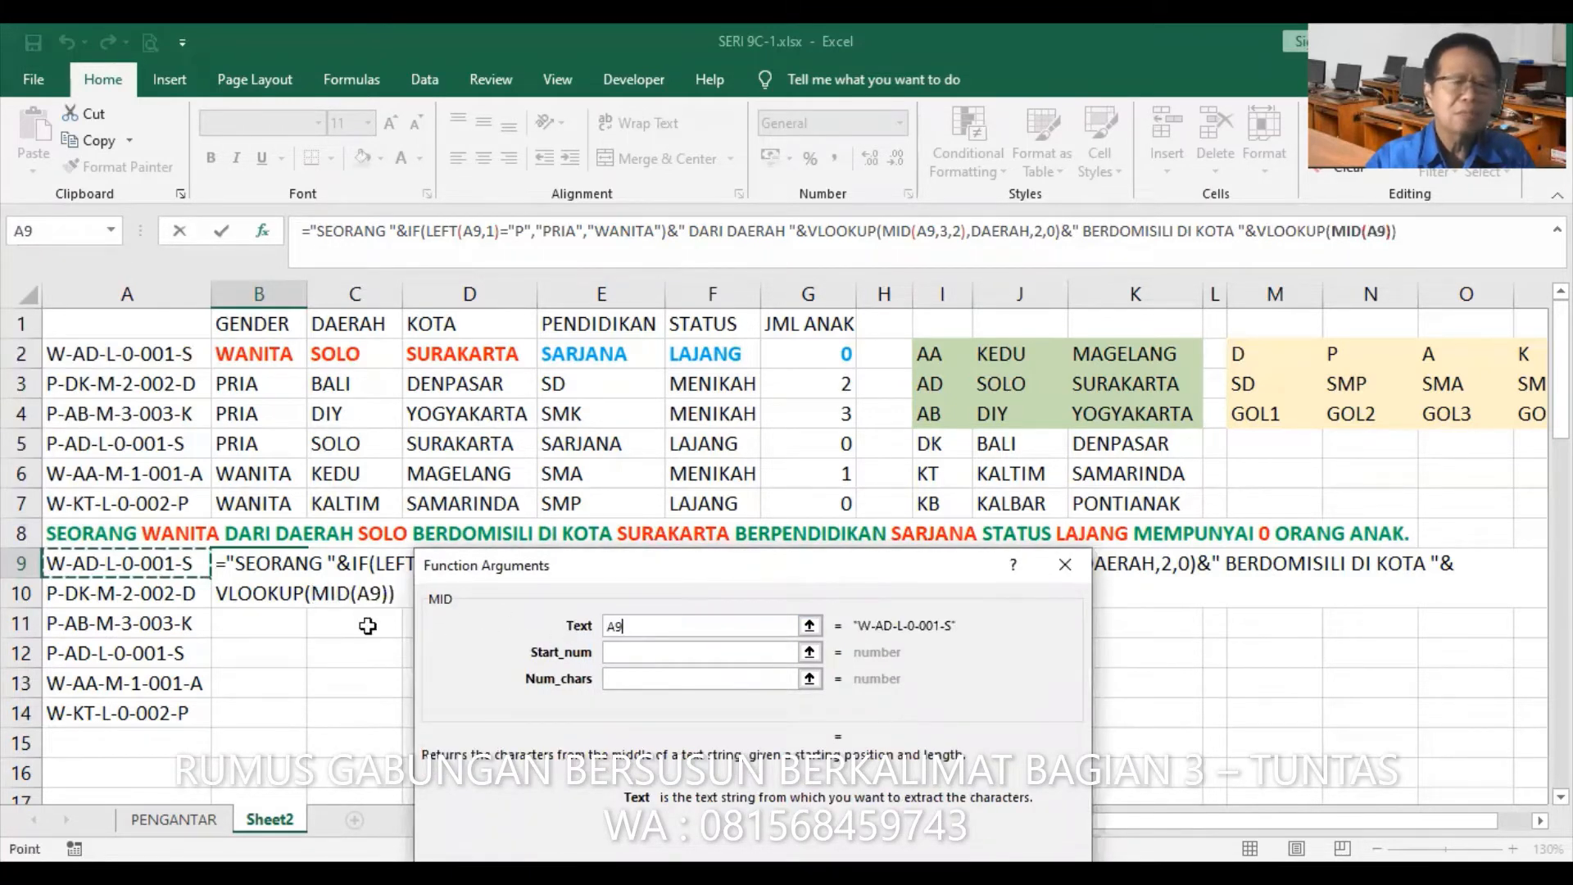
click(631, 652)
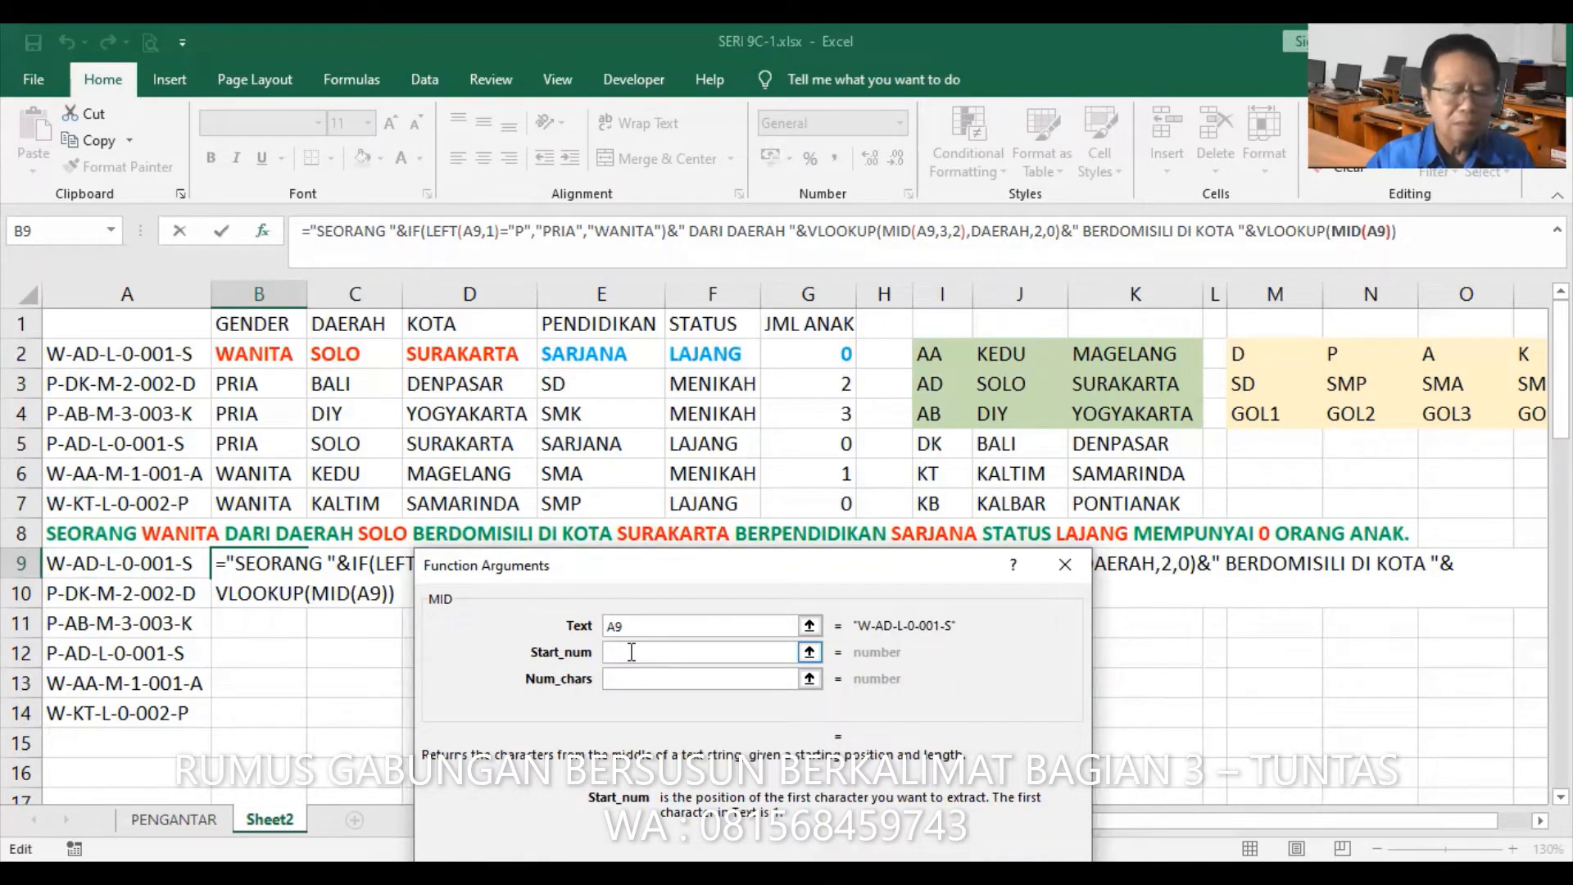
text(3)
click(642, 683)
text(2)
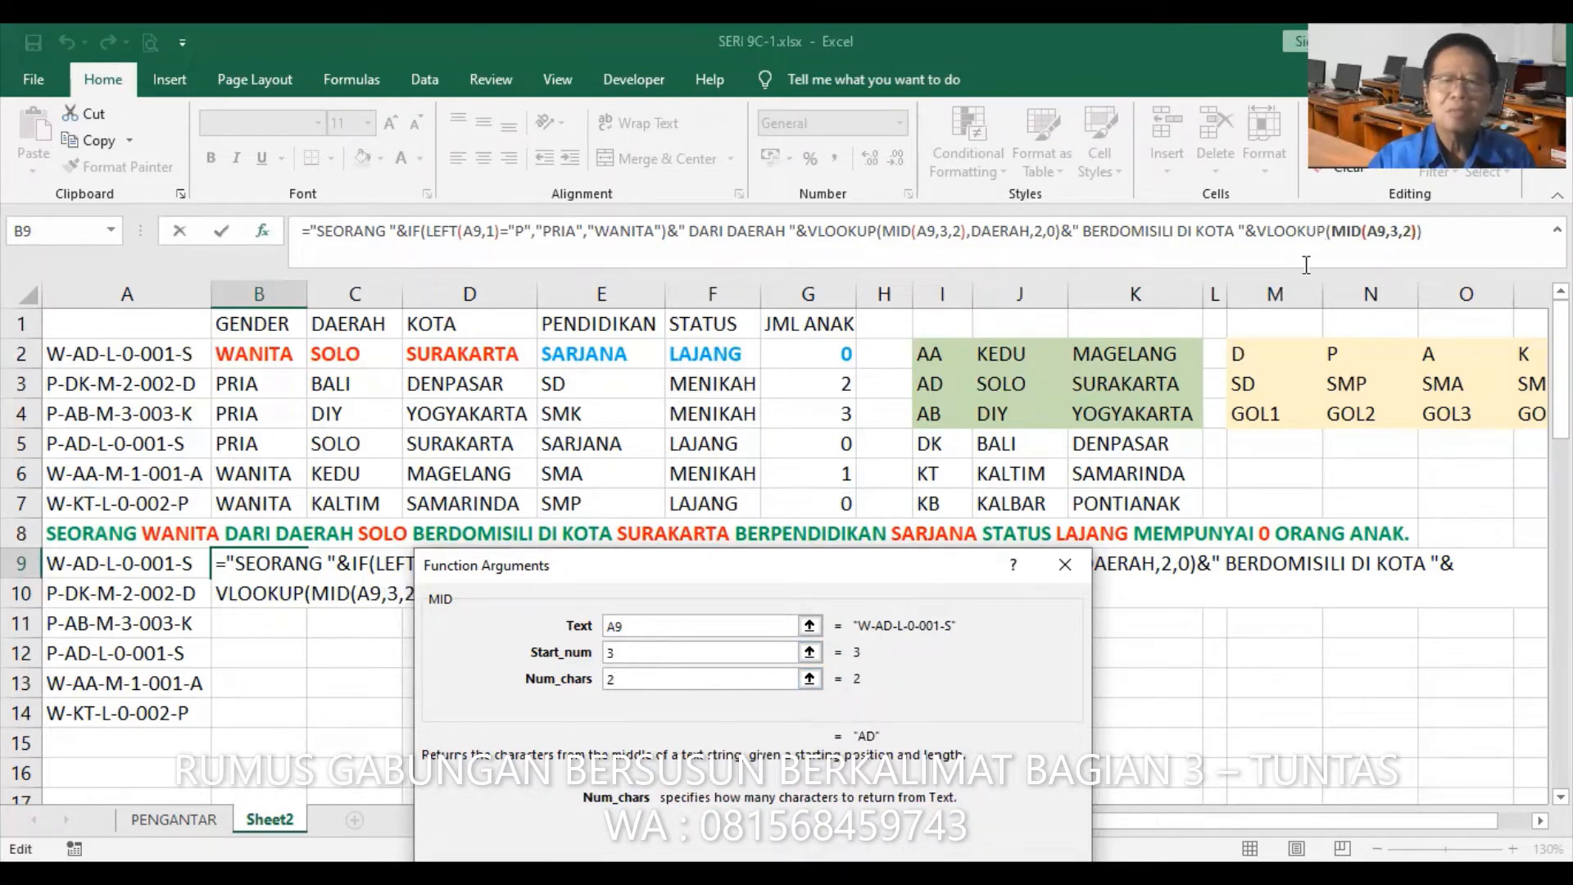
- Complete the city VLOOKUP with table array DAERAH, column index 3 and range lookup 0
click(1320, 231)
click(656, 650)
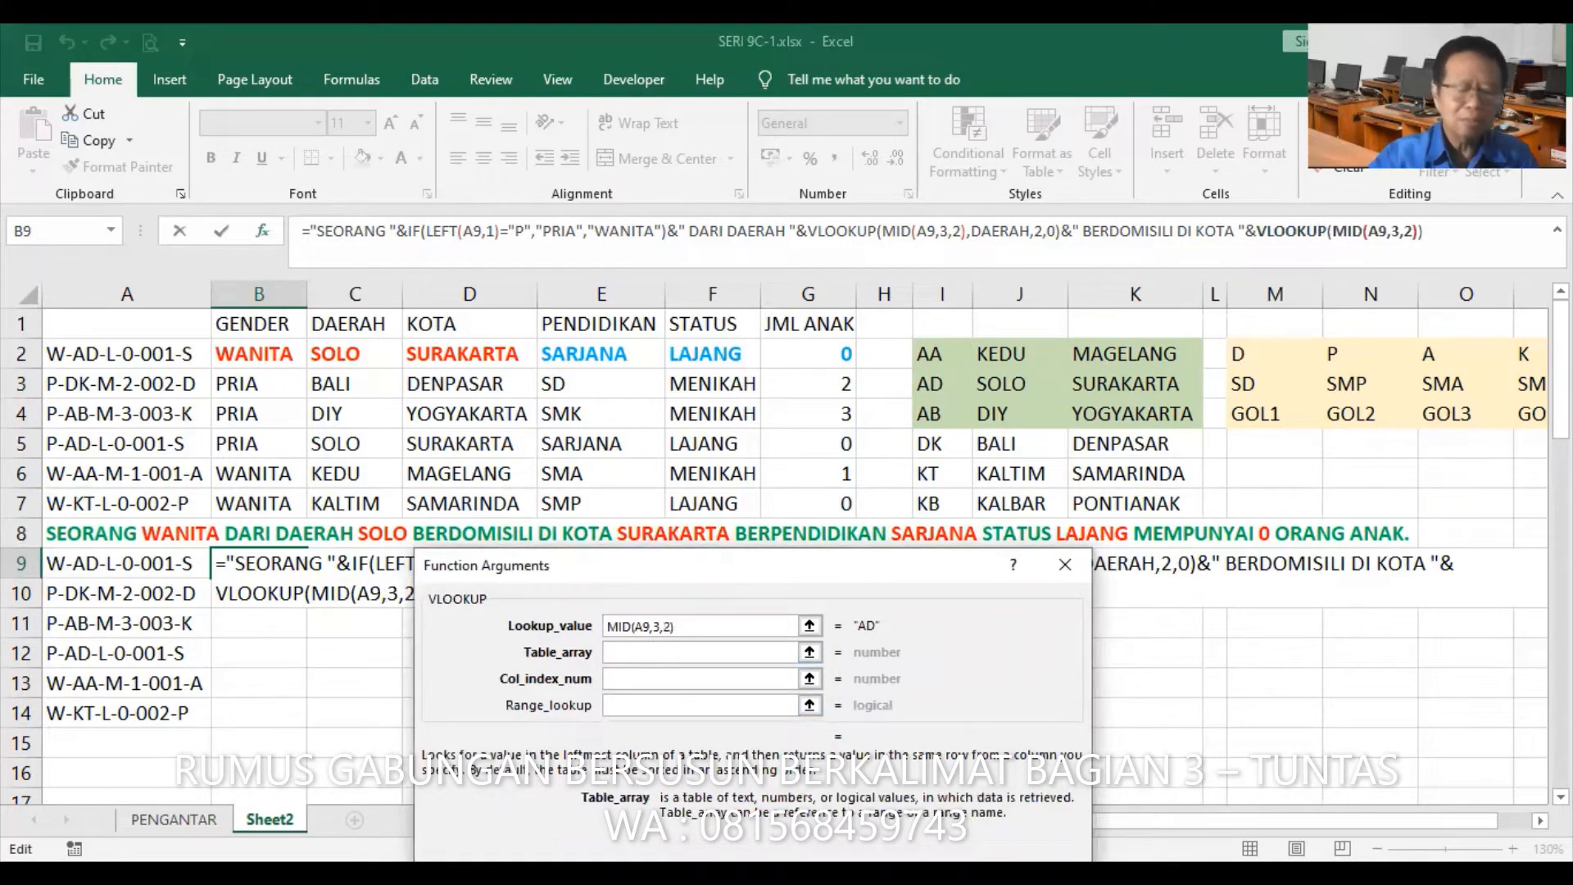
text(DAERAH)
key(Tab)
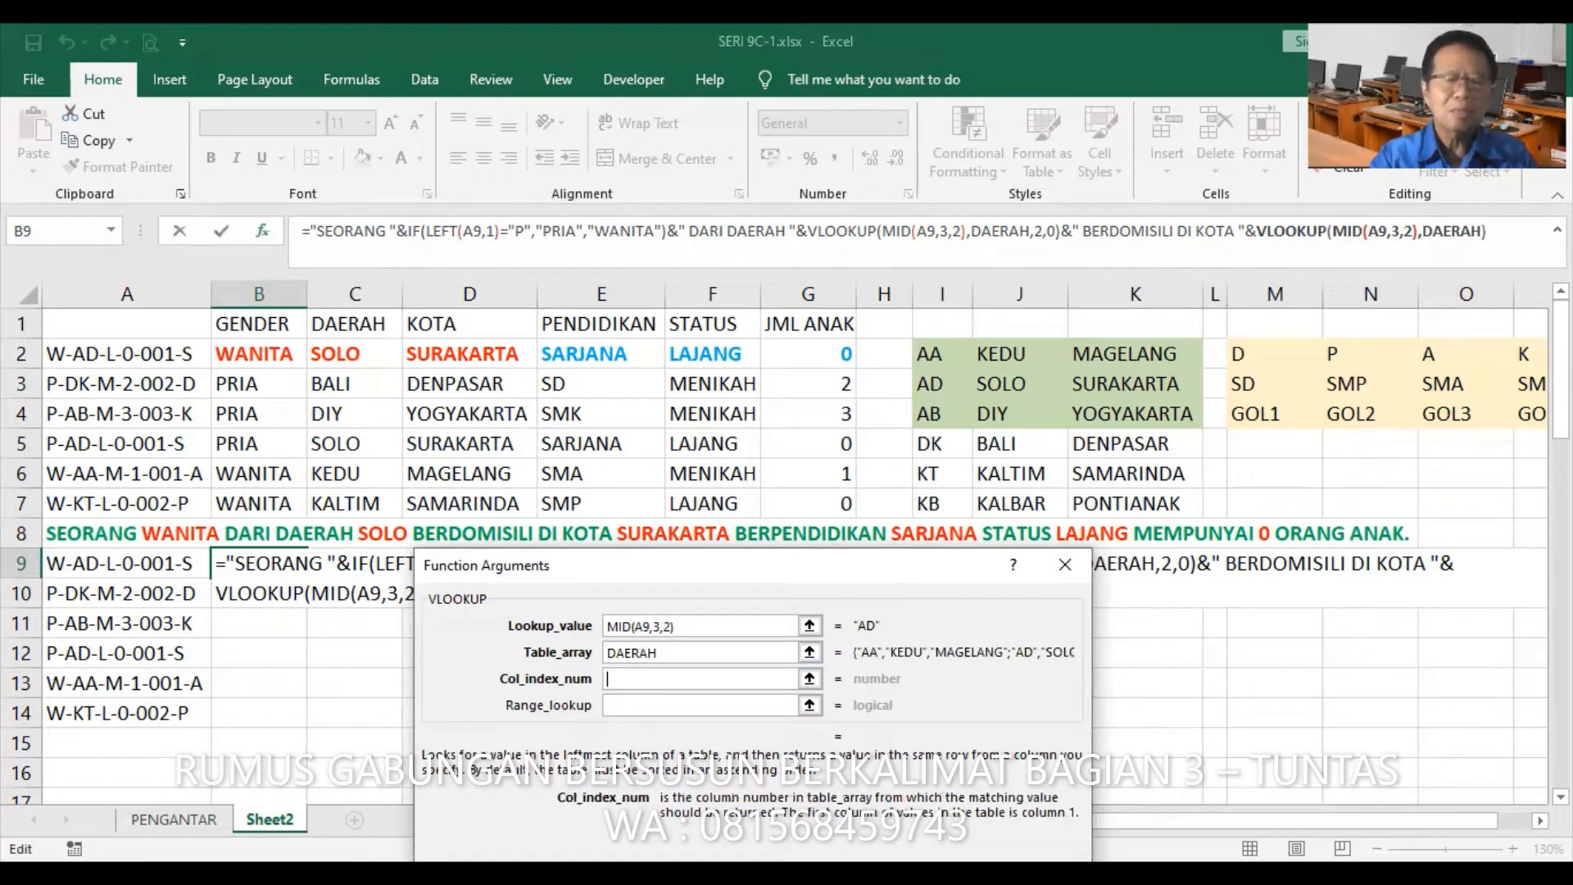
text(3)
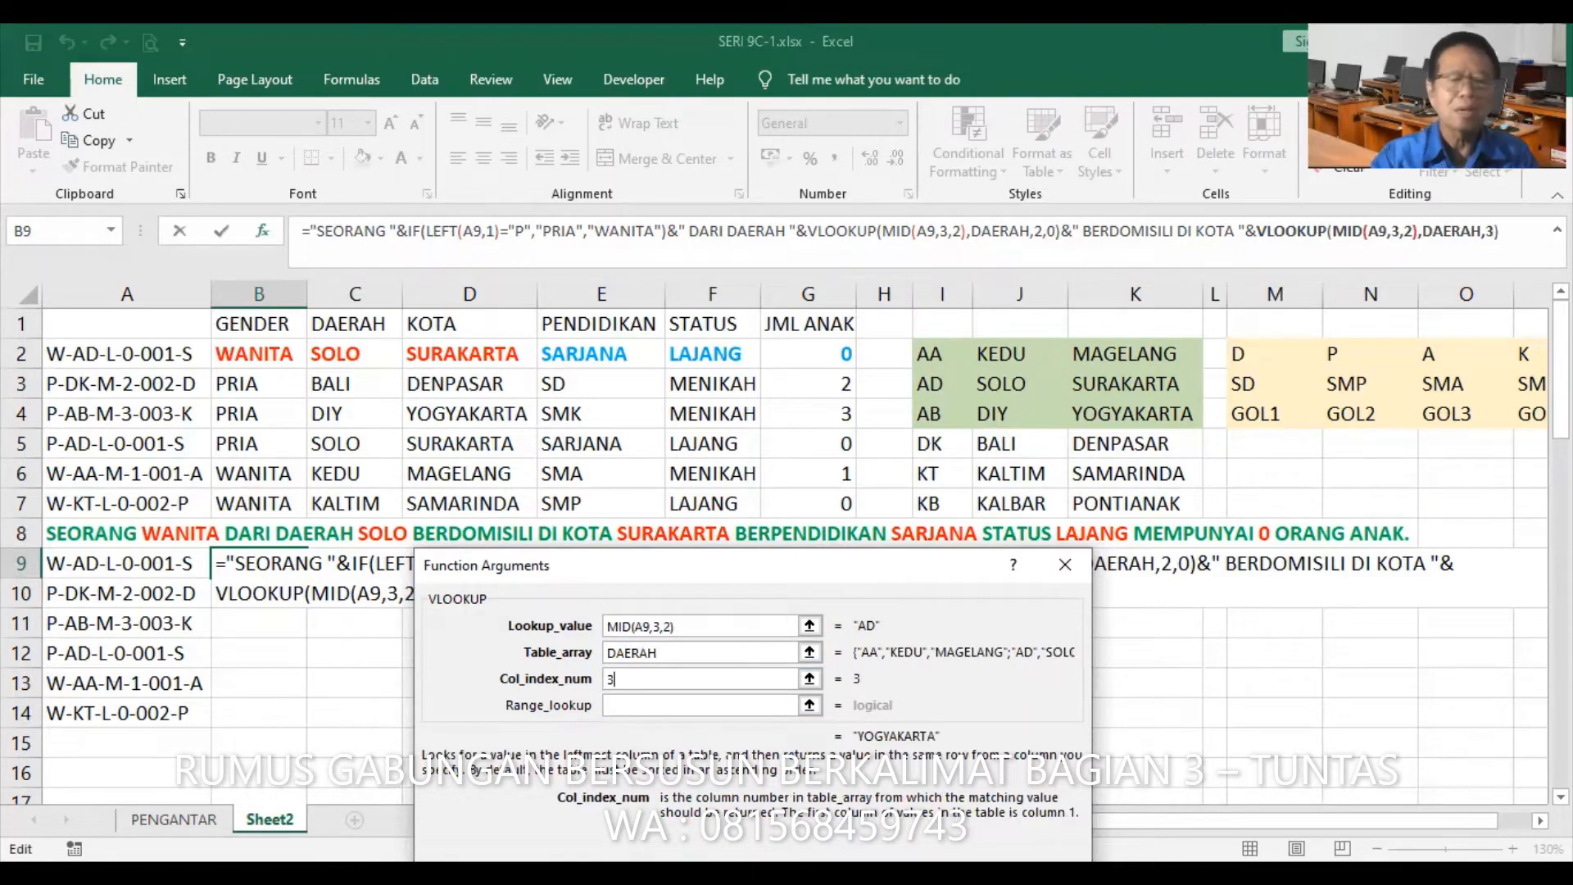
click(682, 703)
text(0)
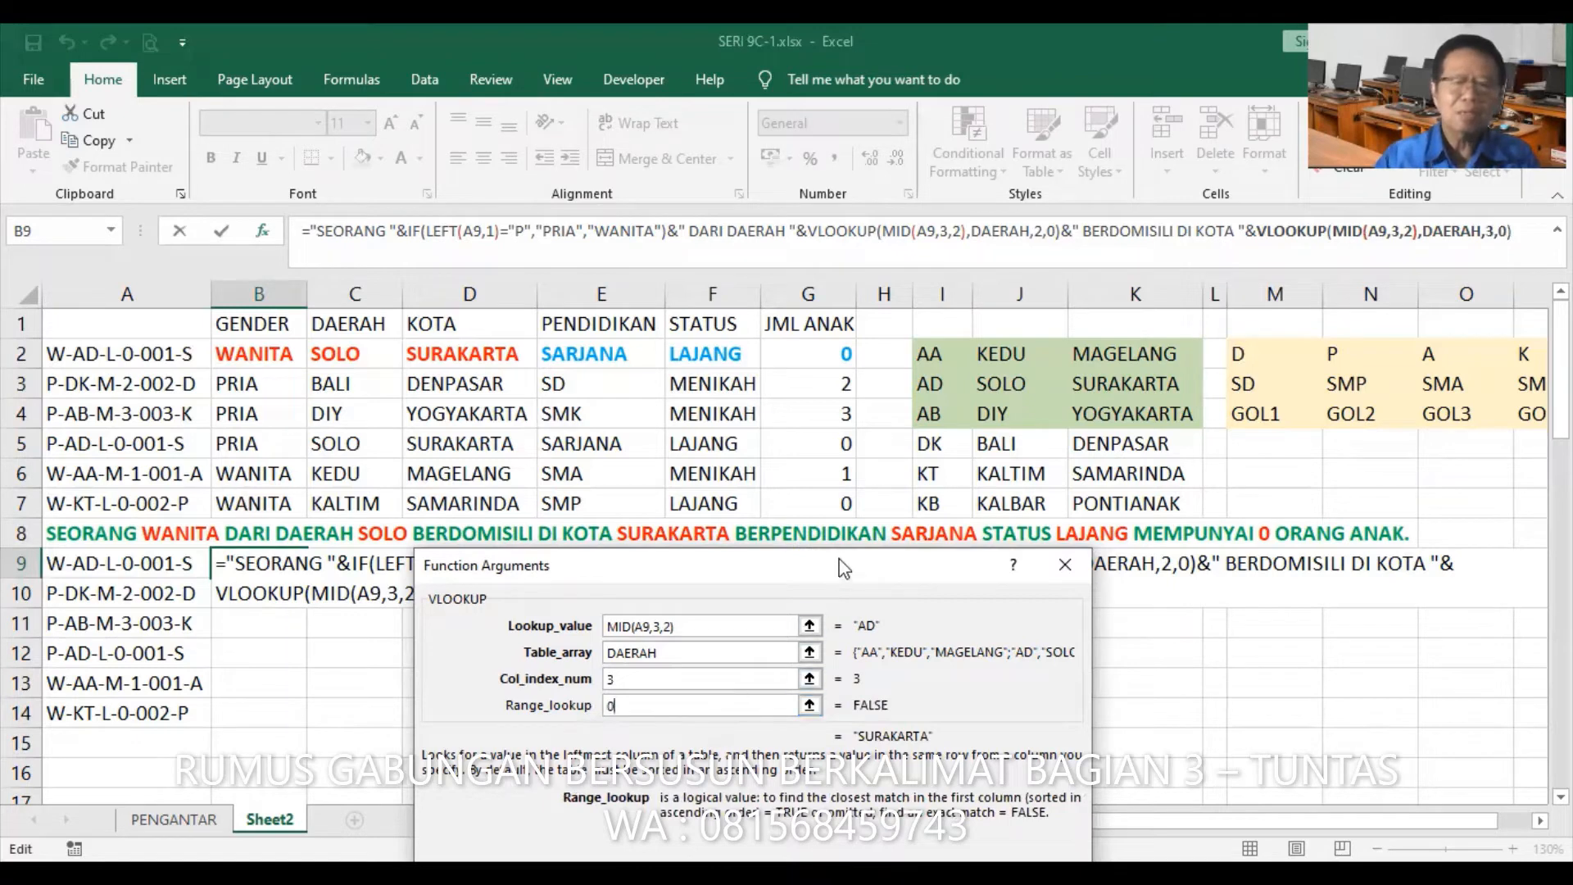
drag(738, 565, 666, 336)
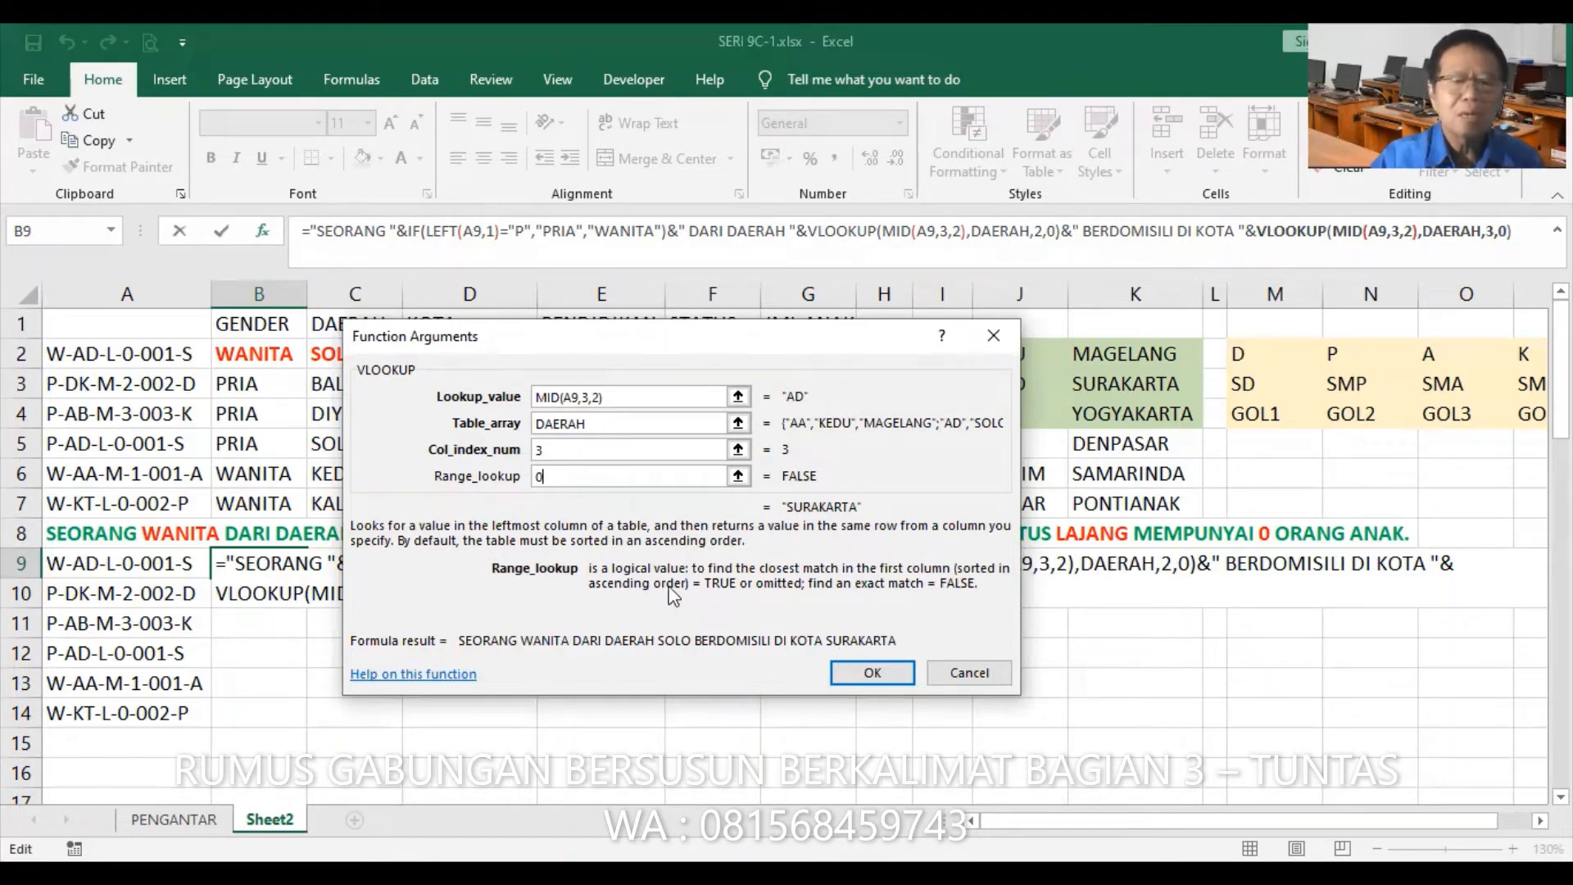
drag(671, 592, 525, 844)
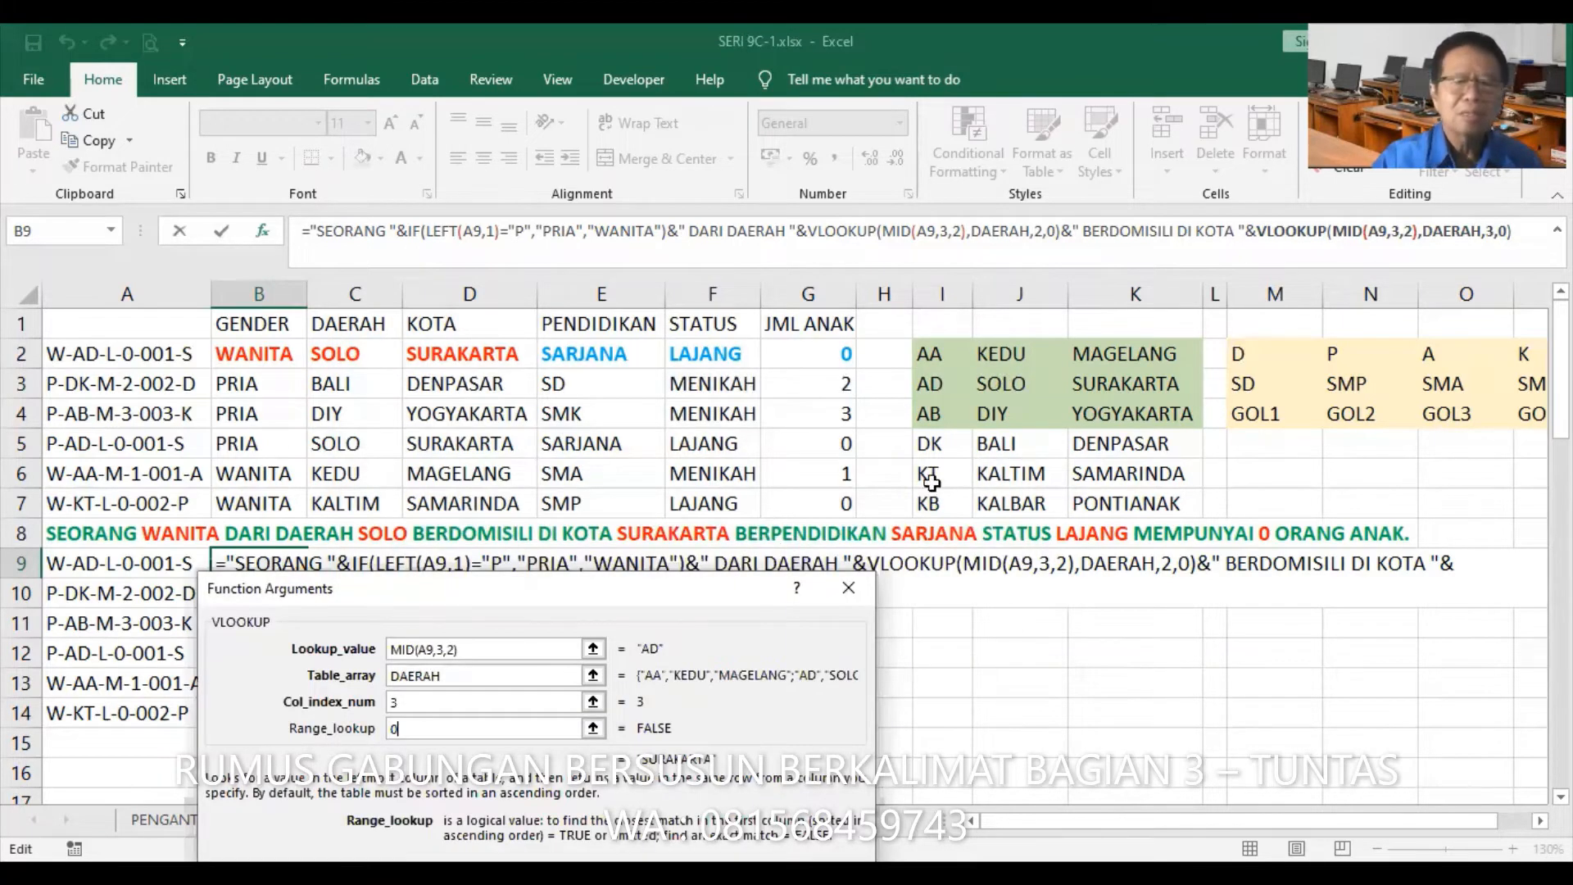
- Append the joined text " BERPENDIDIKAN " after the city VLOOKUP, ending with & for the next part
click(1525, 233)
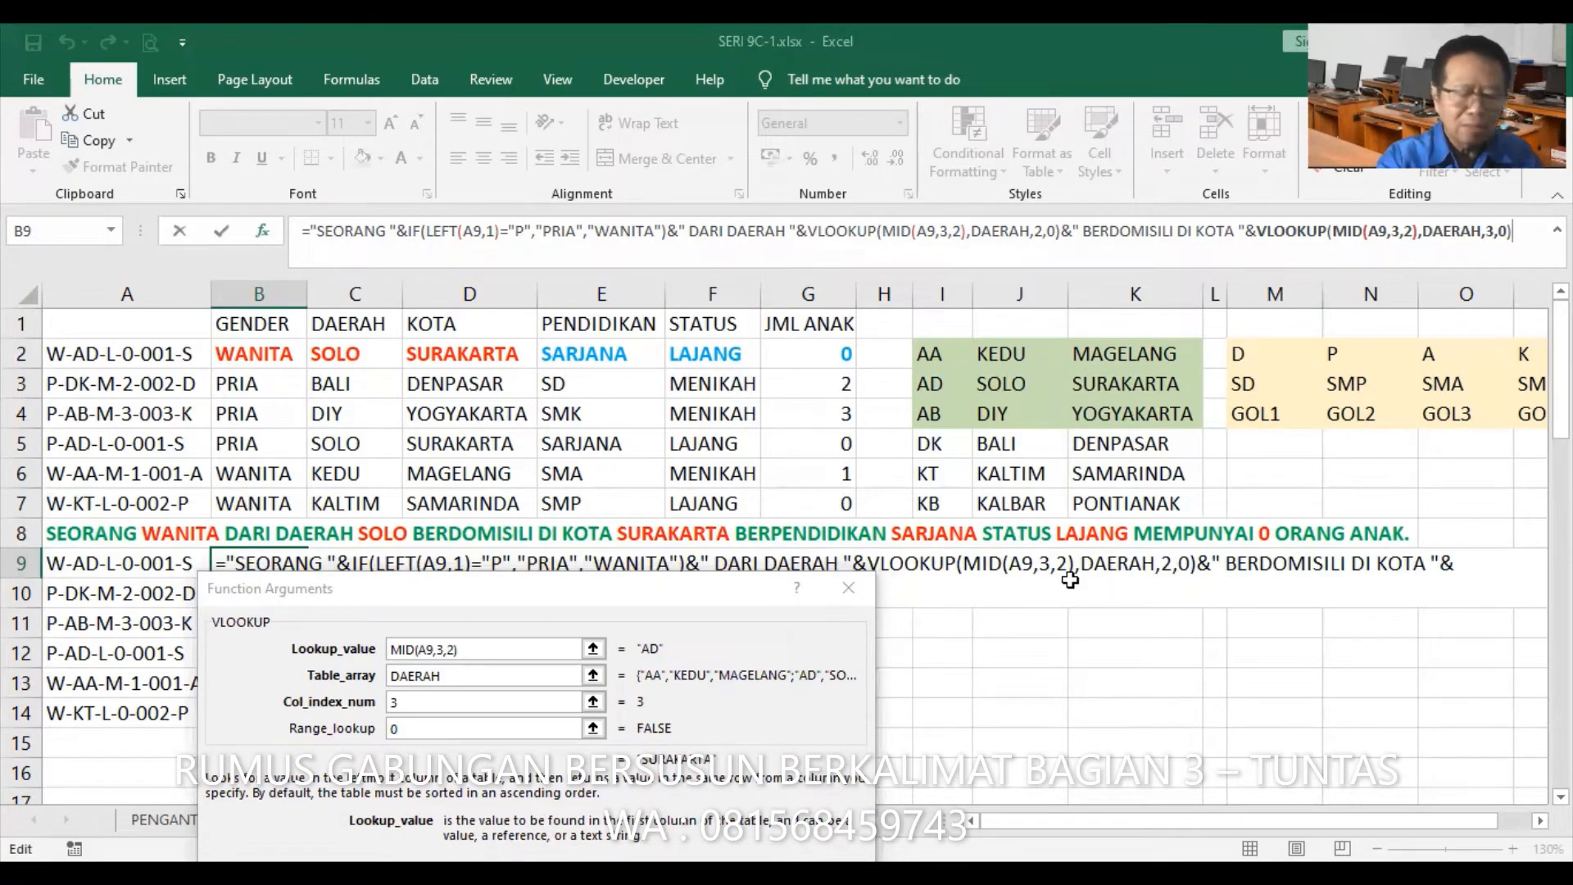
text(&)
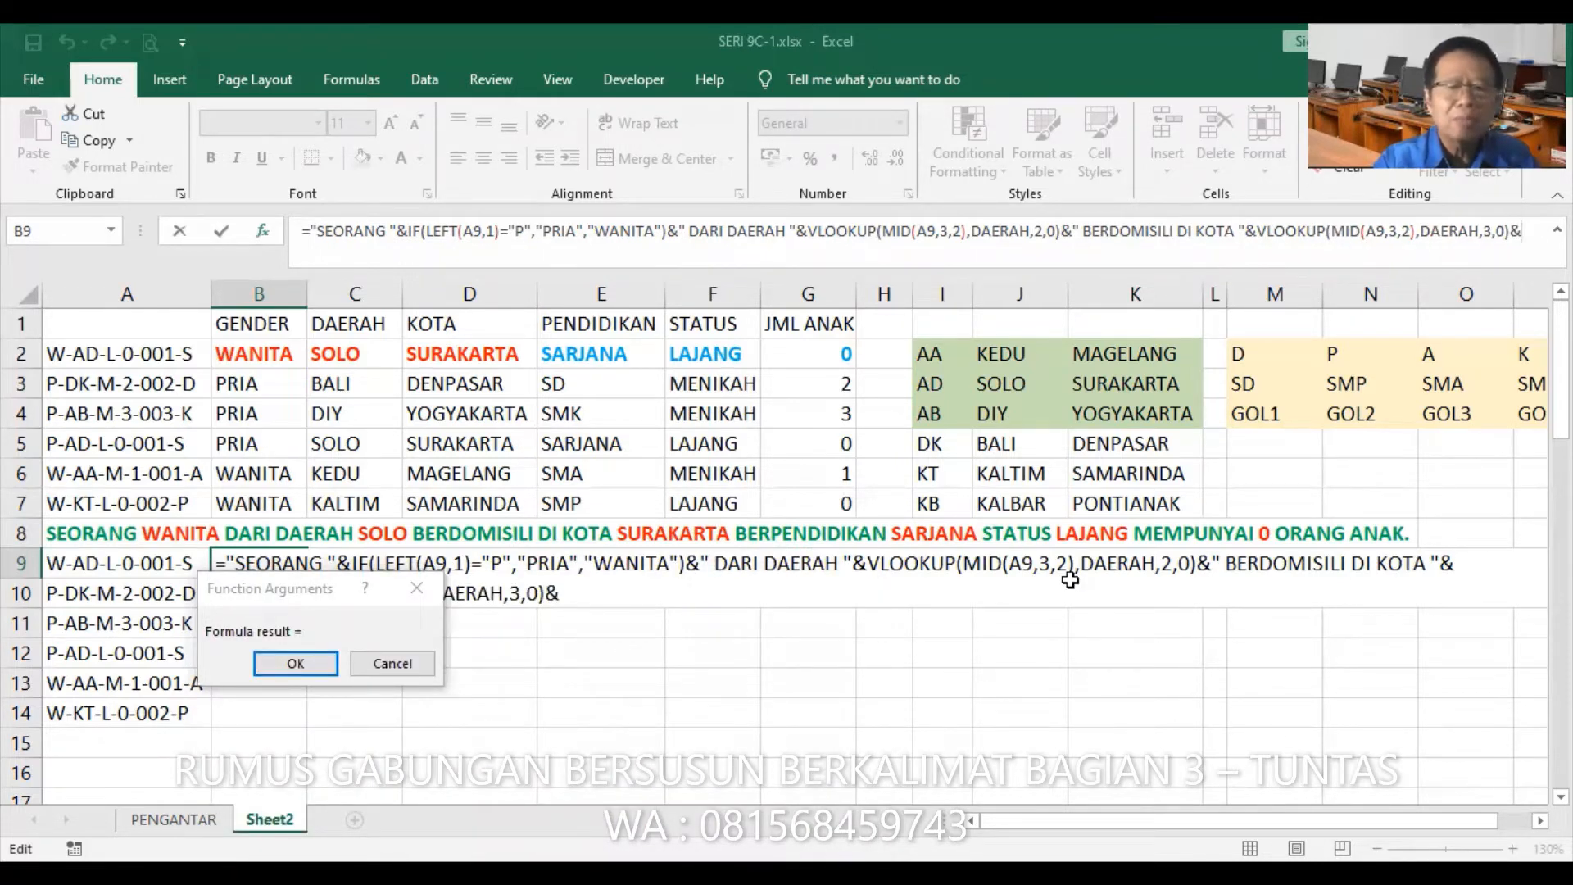
text(" BERPENDIDIKAN )
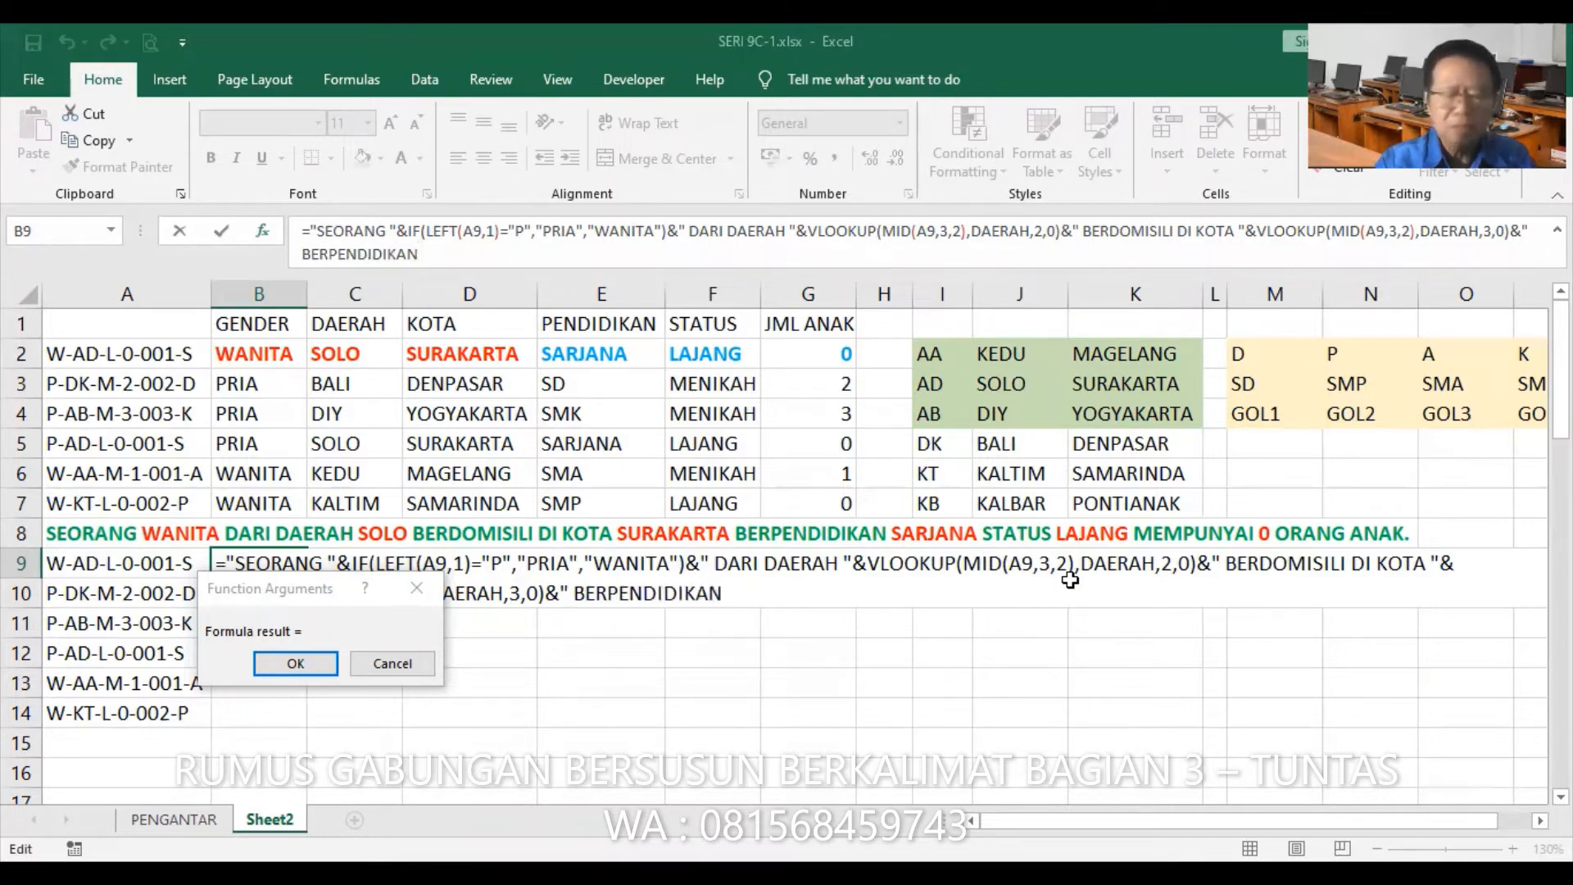
text(")
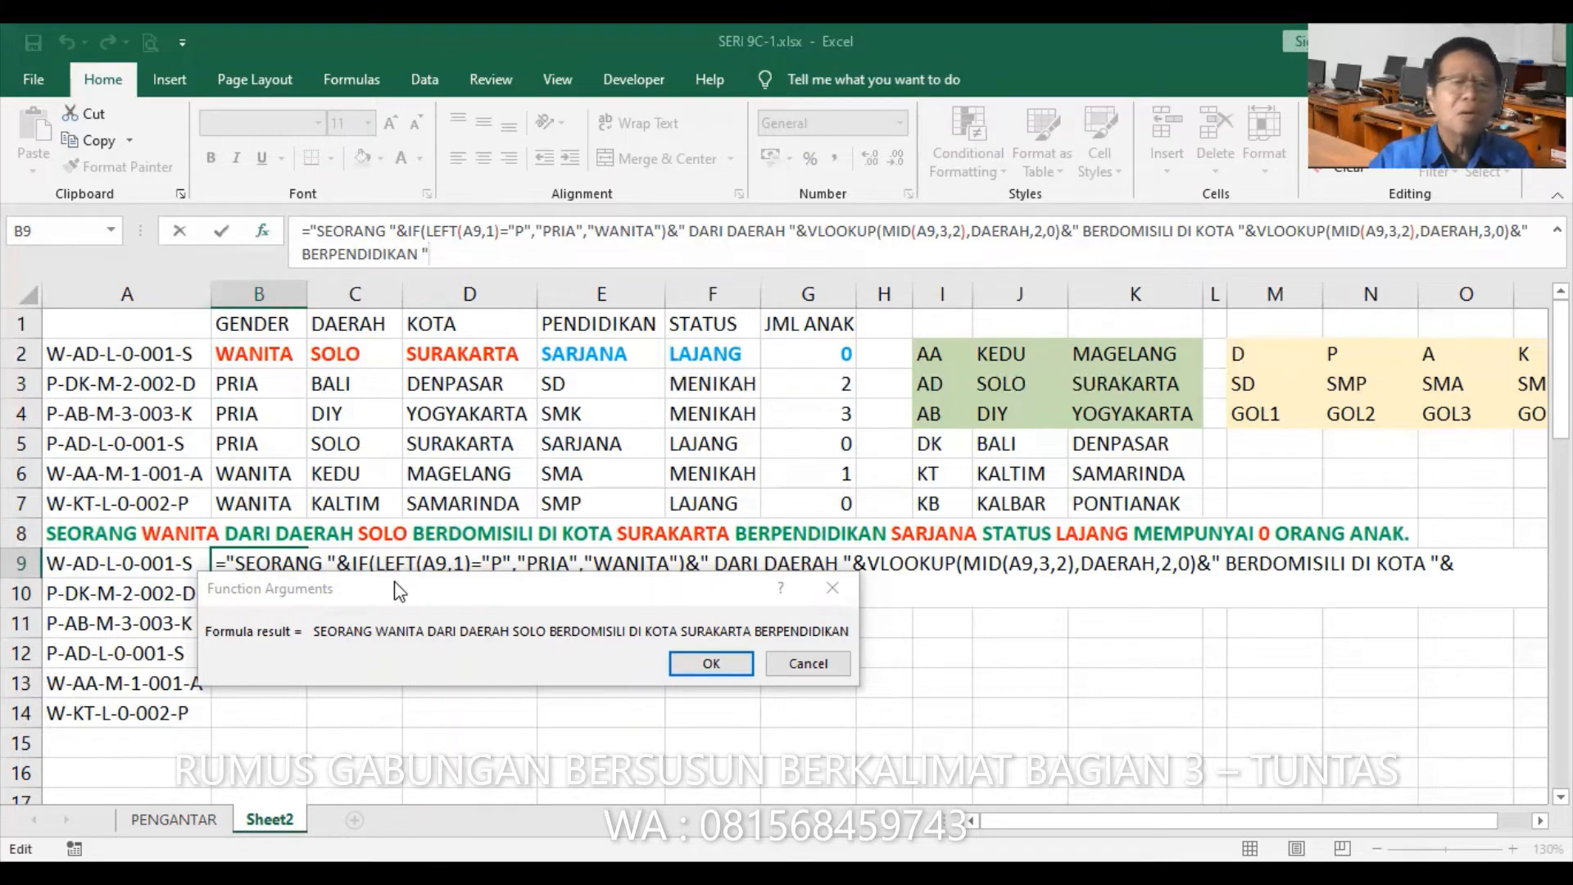
text(&)
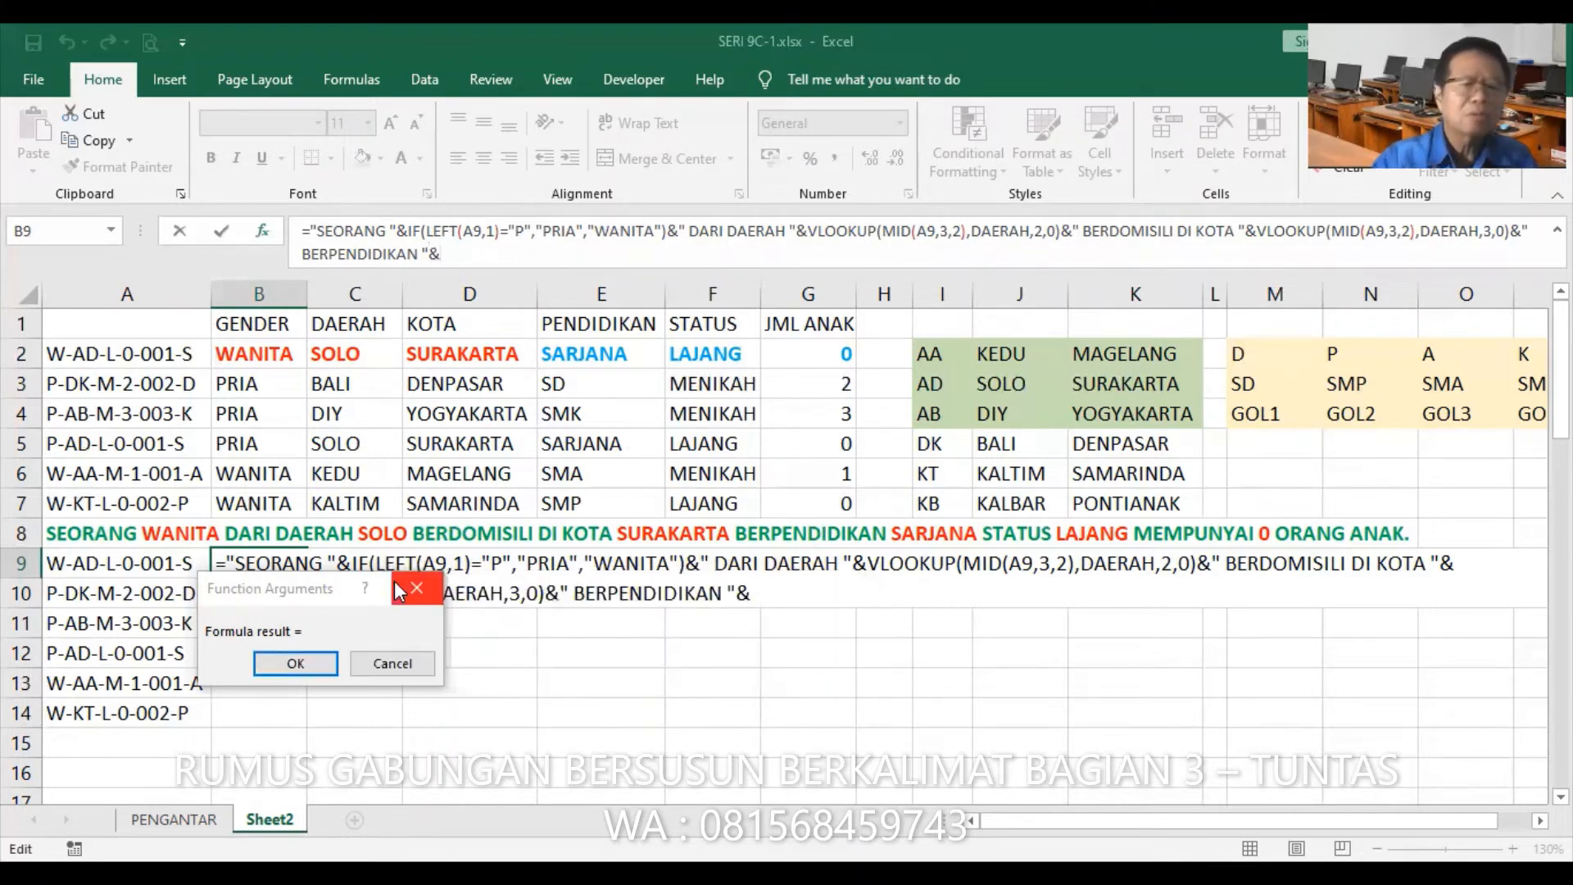
- Insert an HLOOKUP after " BERPENDIDIKAN " and nest RIGHT as its lookup value, extracting 1 character from A9
click(112, 230)
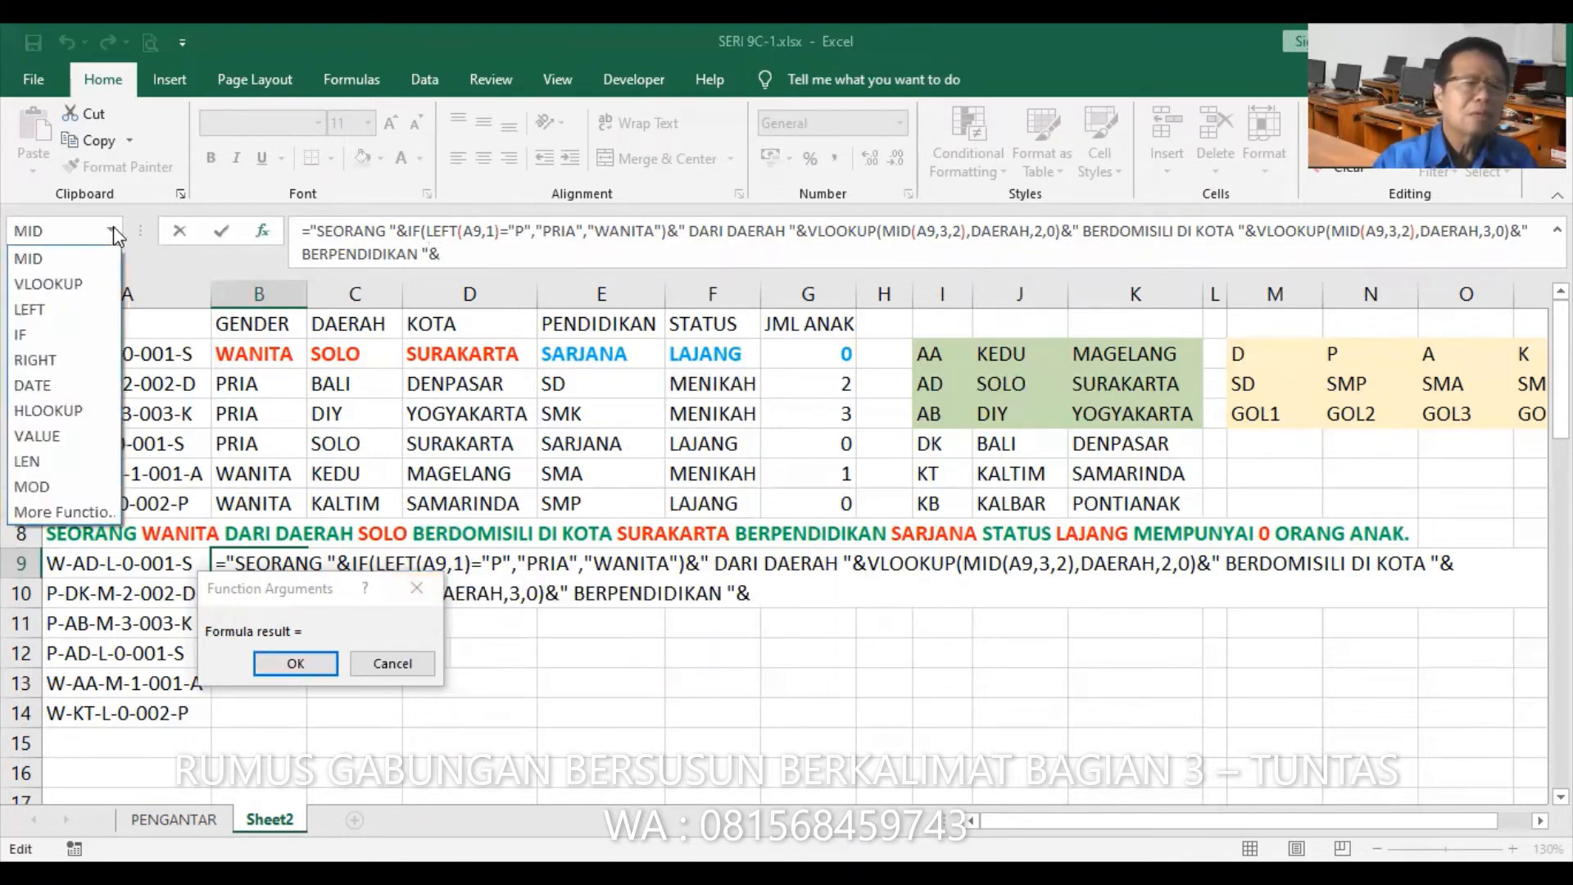
click(65, 410)
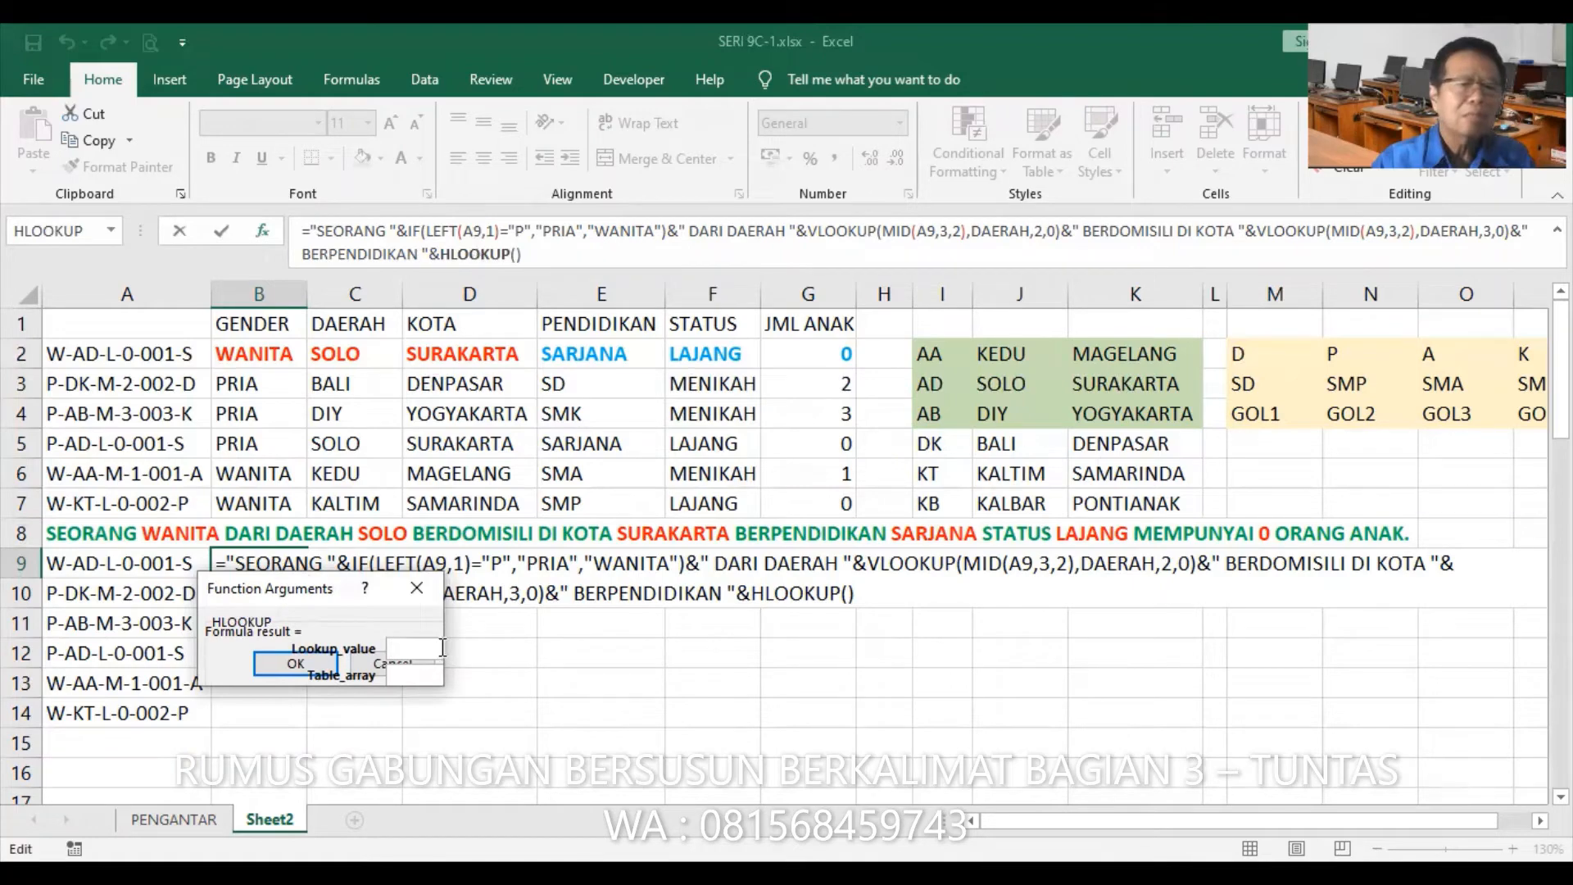
click(112, 230)
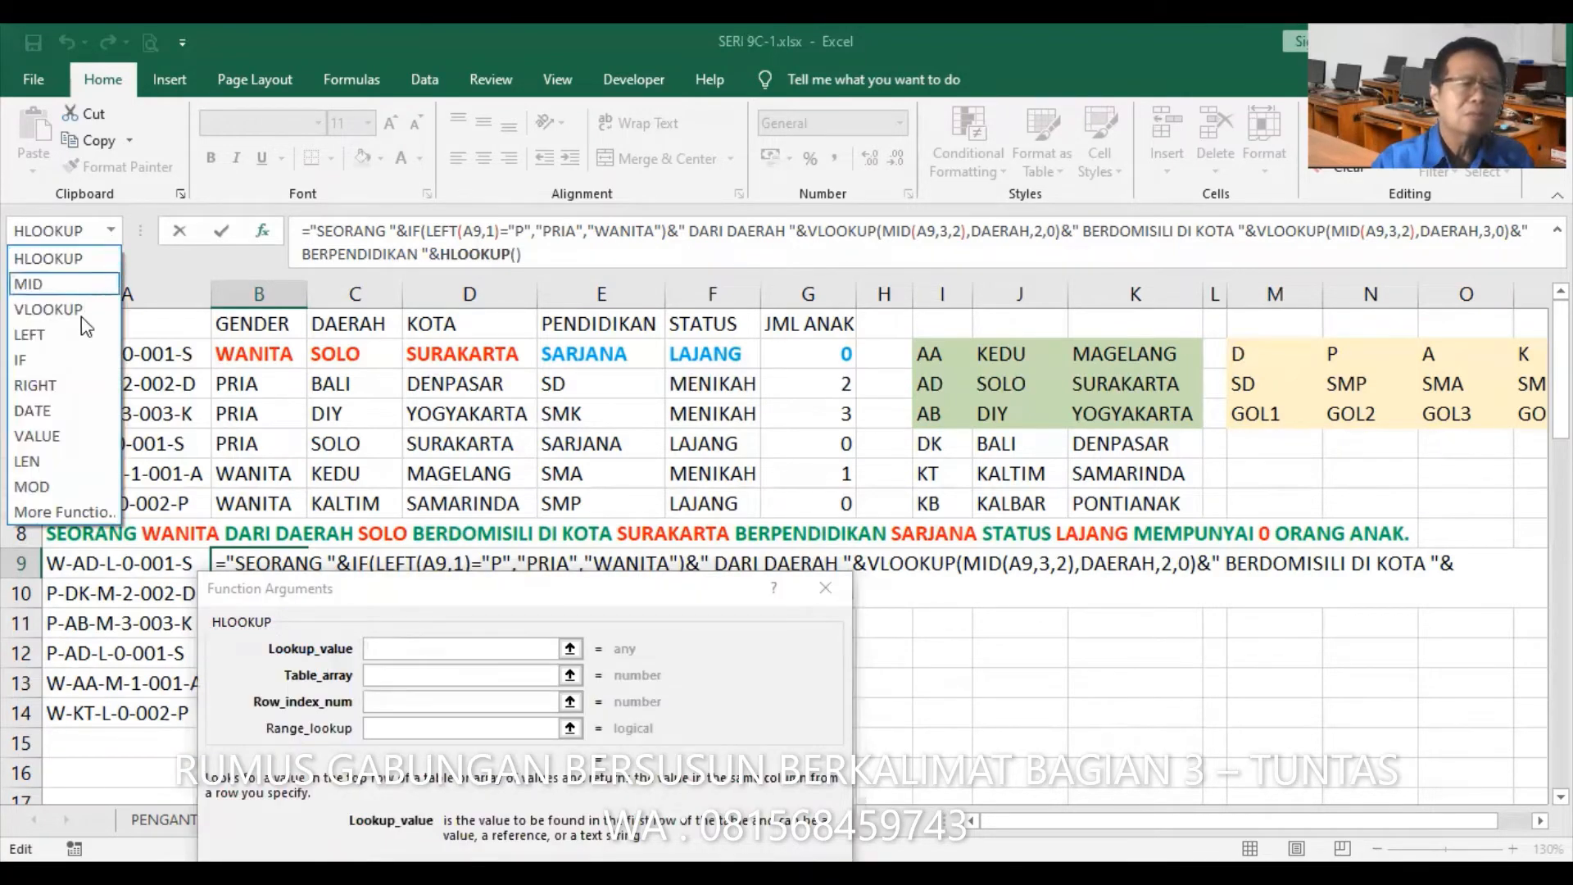
click(64, 387)
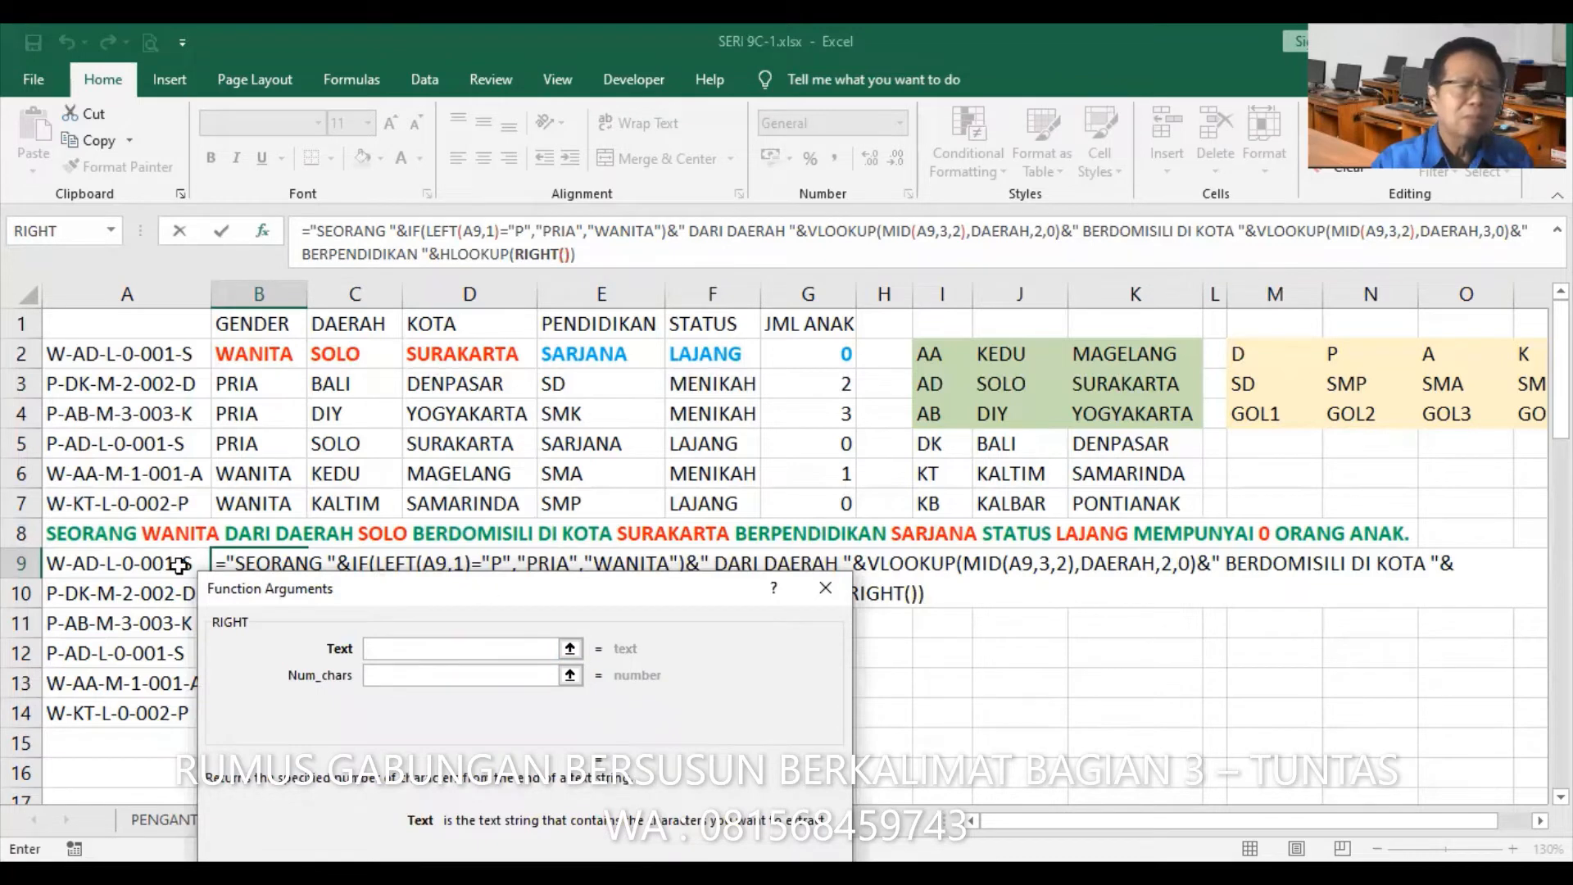
drag(484, 578, 965, 423)
click(123, 563)
click(887, 523)
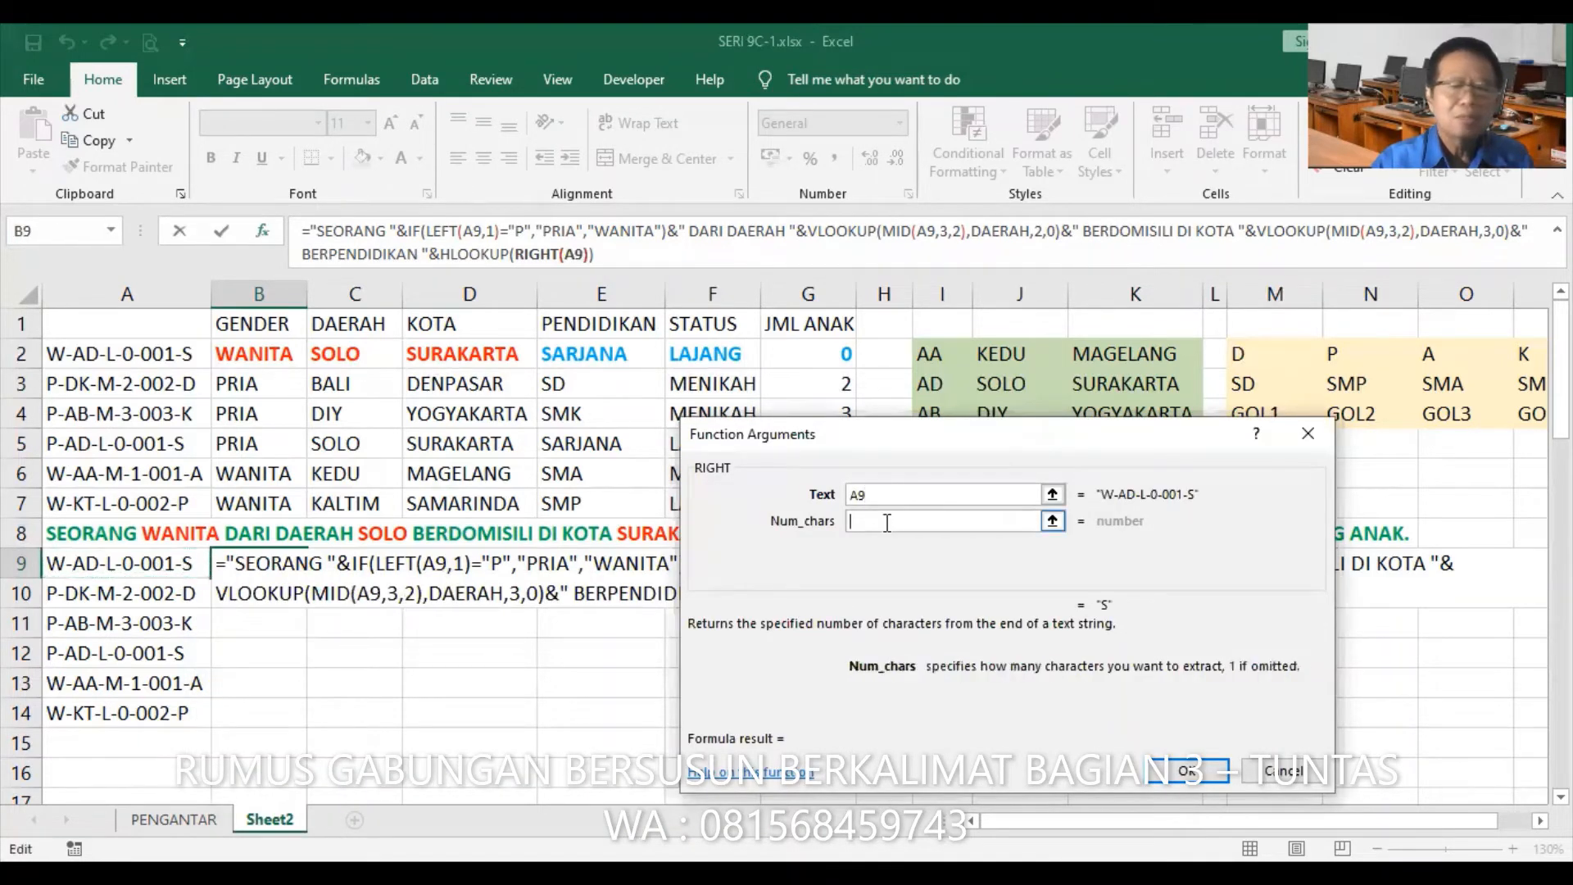
text(1)
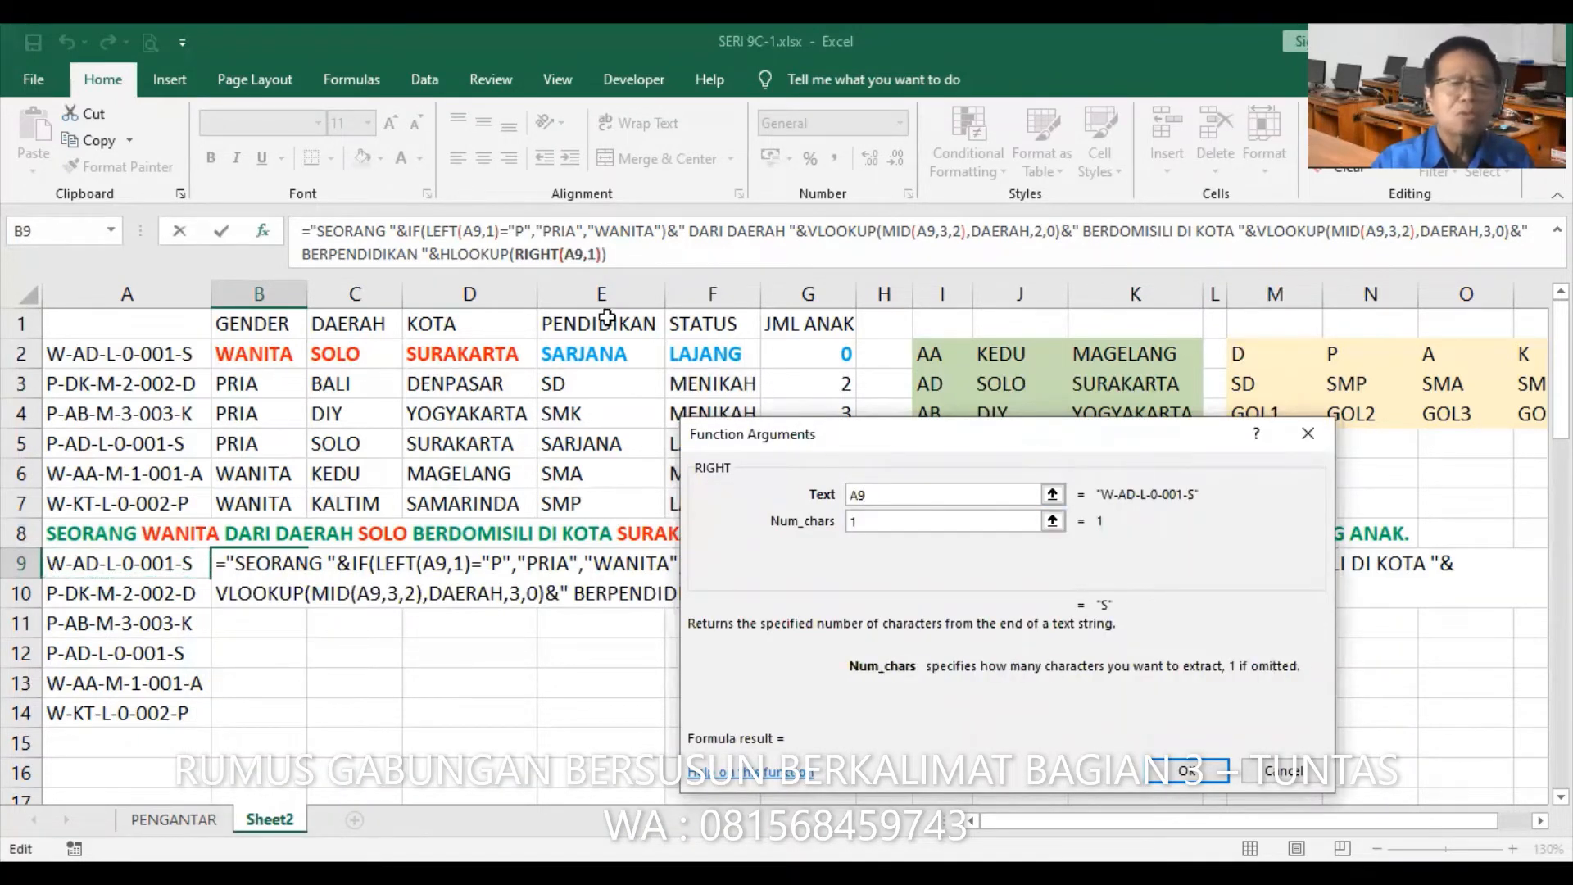
- Complete the education HLOOKUP with table array PENDIDIKAN, row index 2 and range lookup 0
click(485, 250)
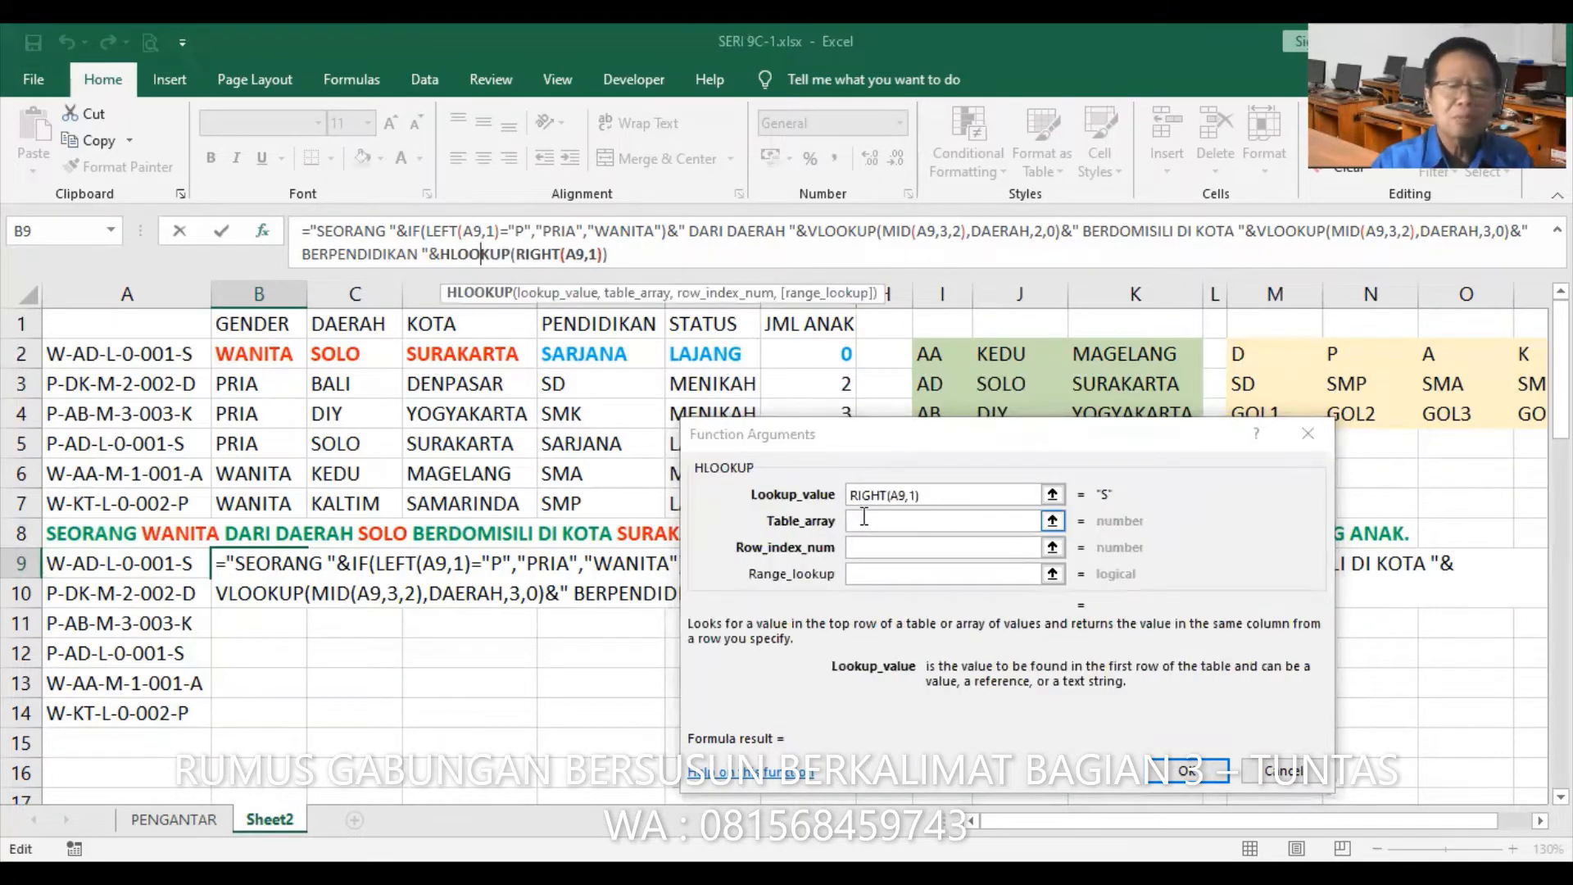
click(864, 516)
text(PENDIDIKAN)
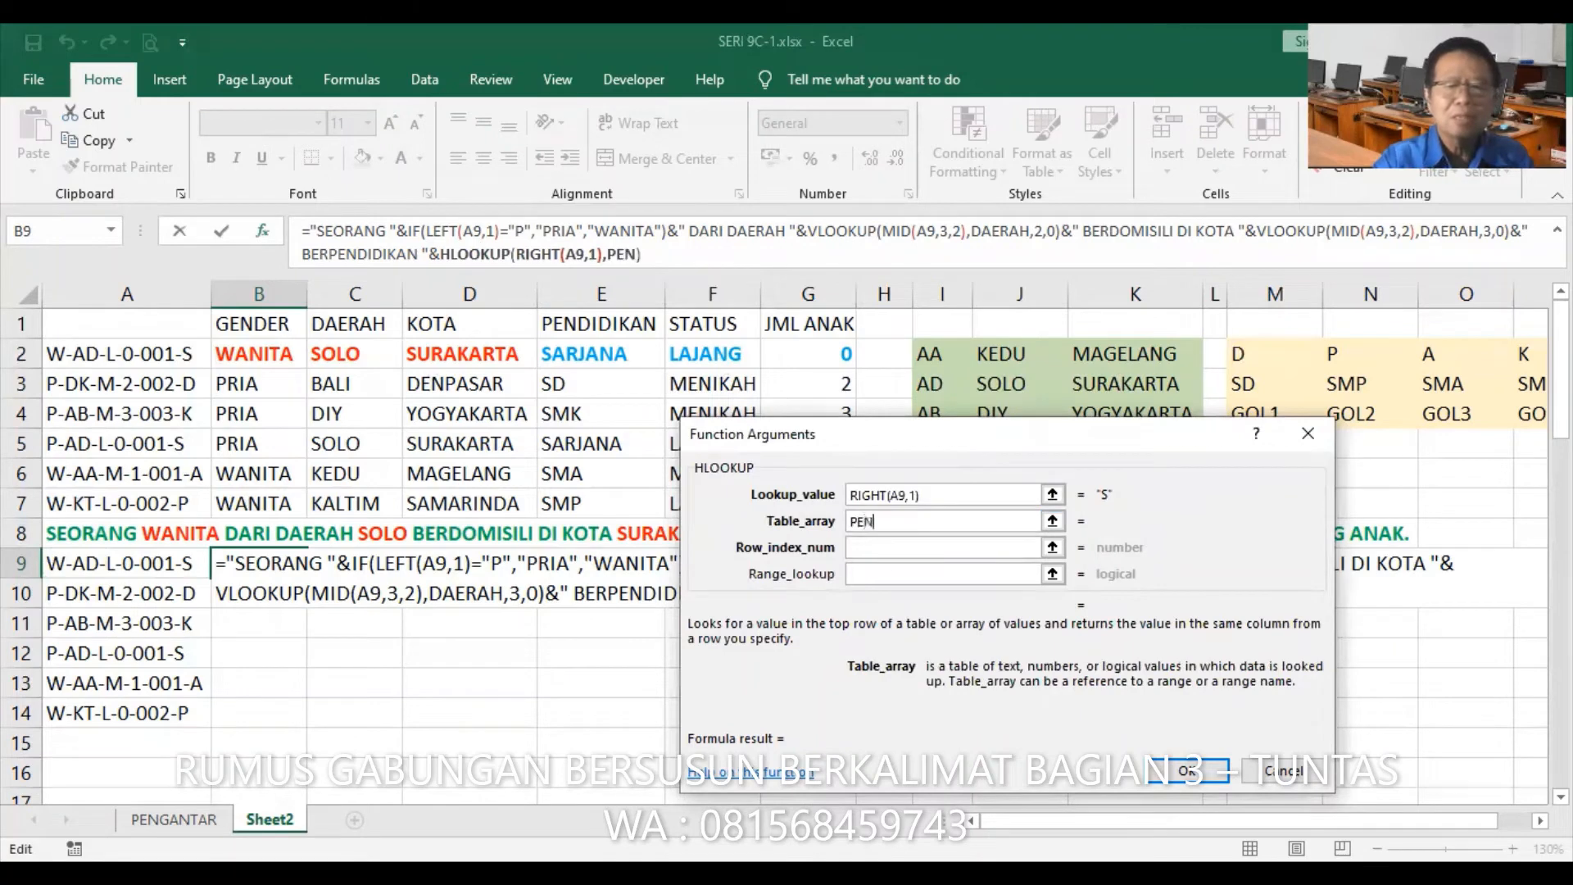
key(Tab)
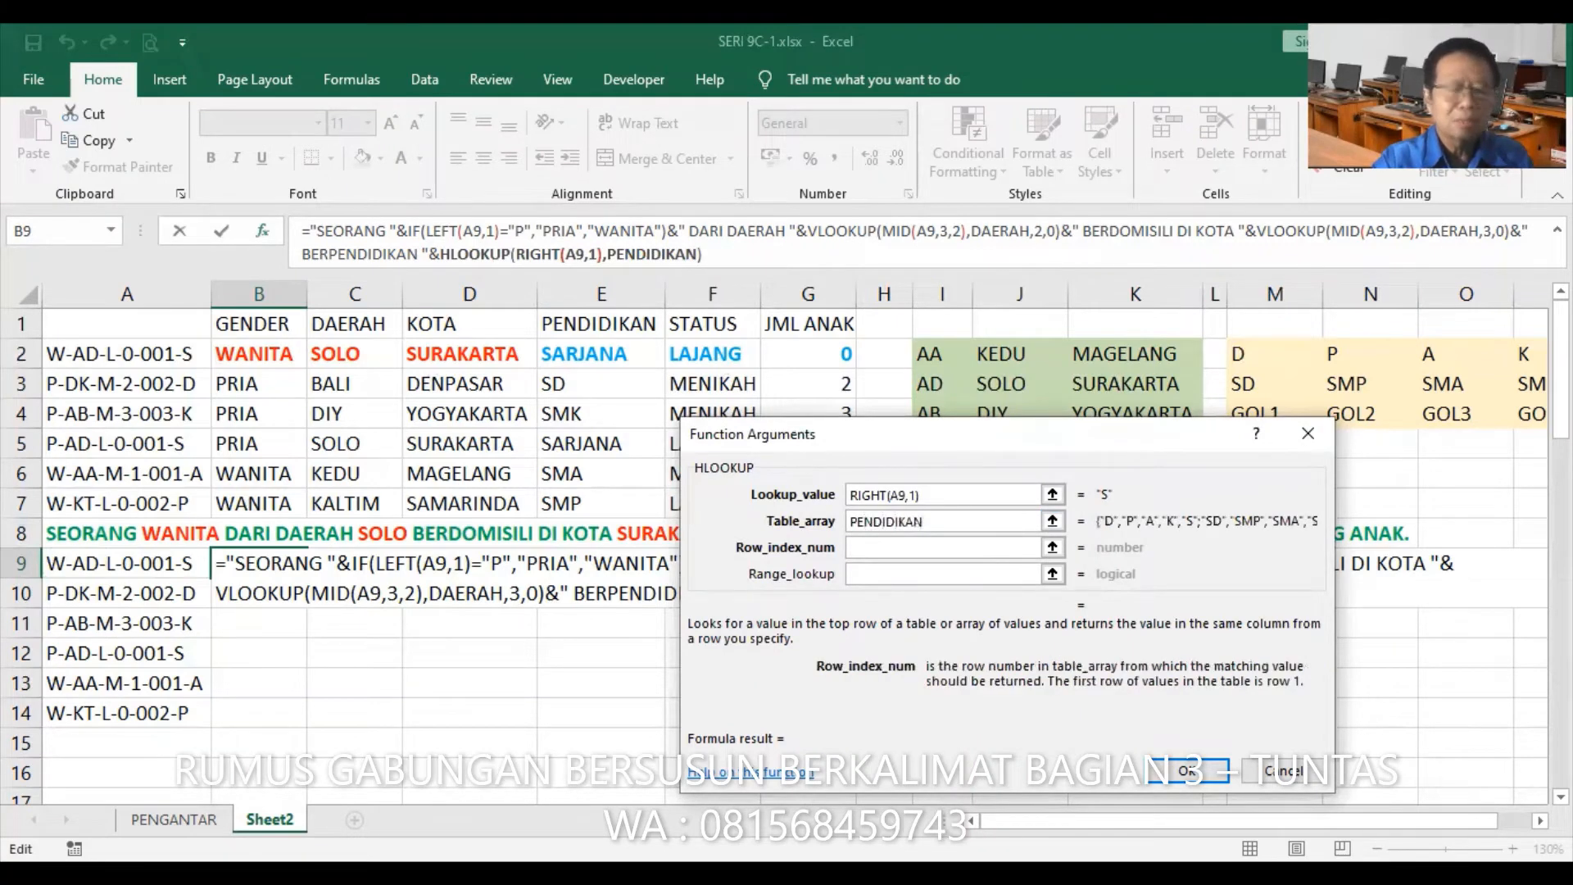
text(2)
key(Tab)
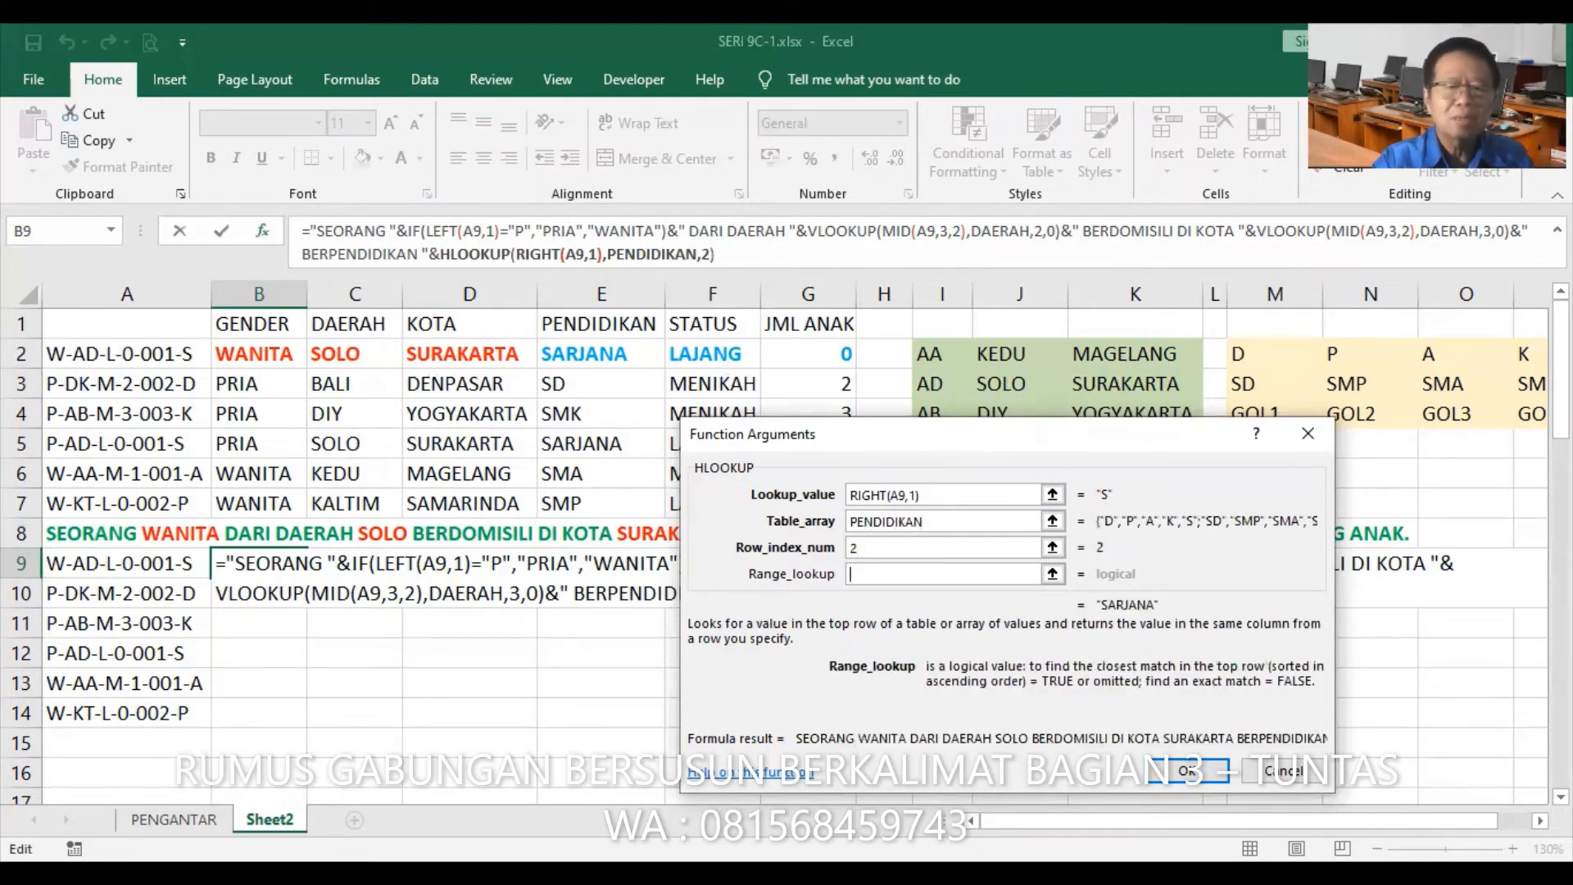
text(0)
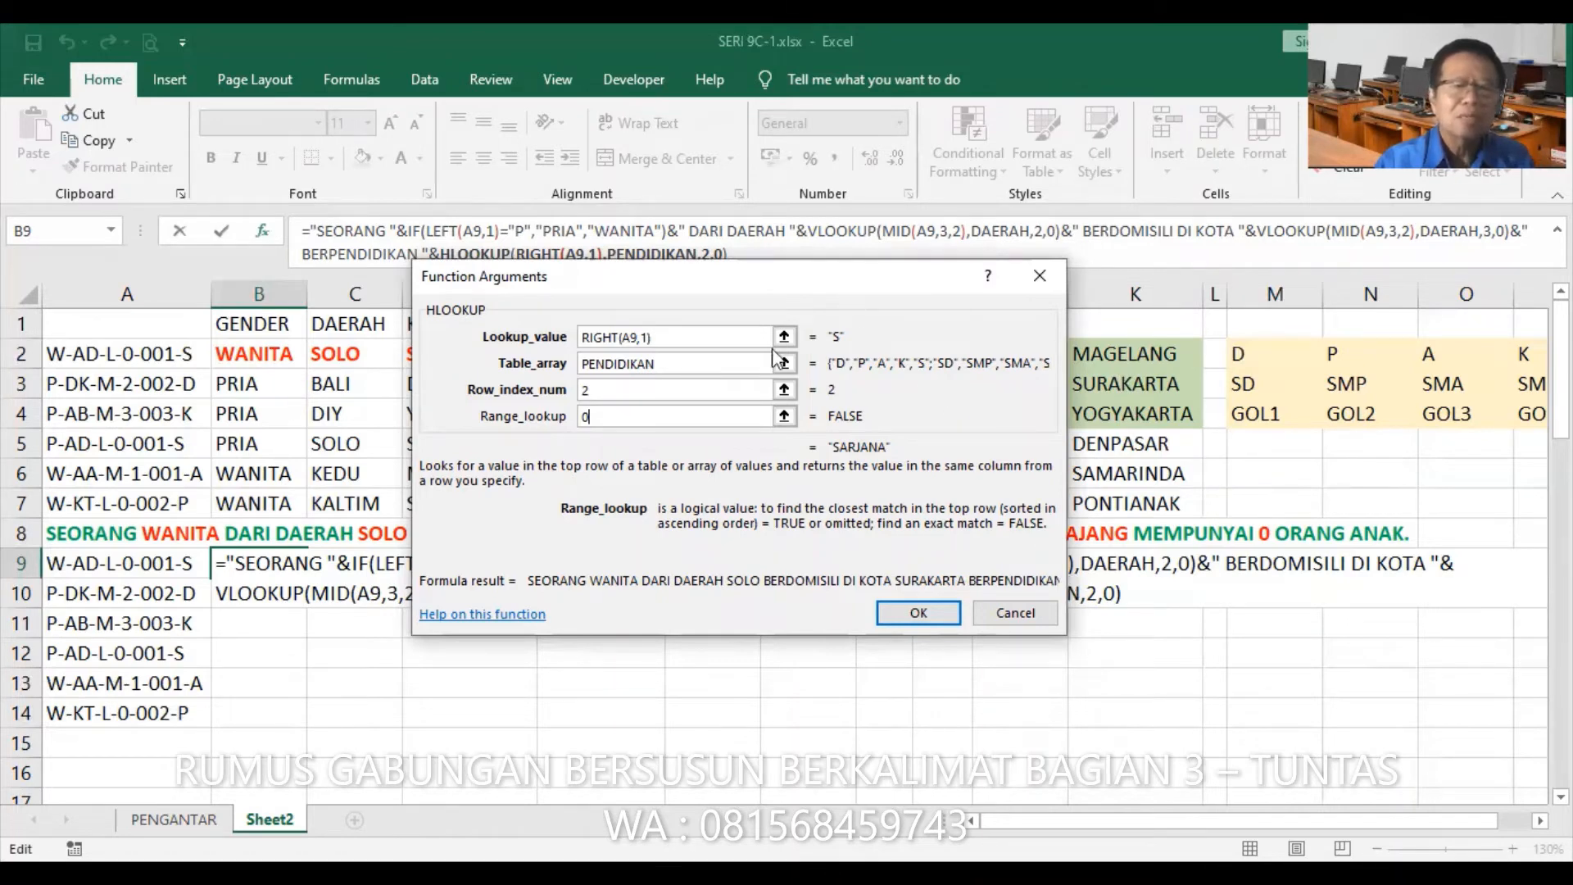
drag(773, 349, 696, 415)
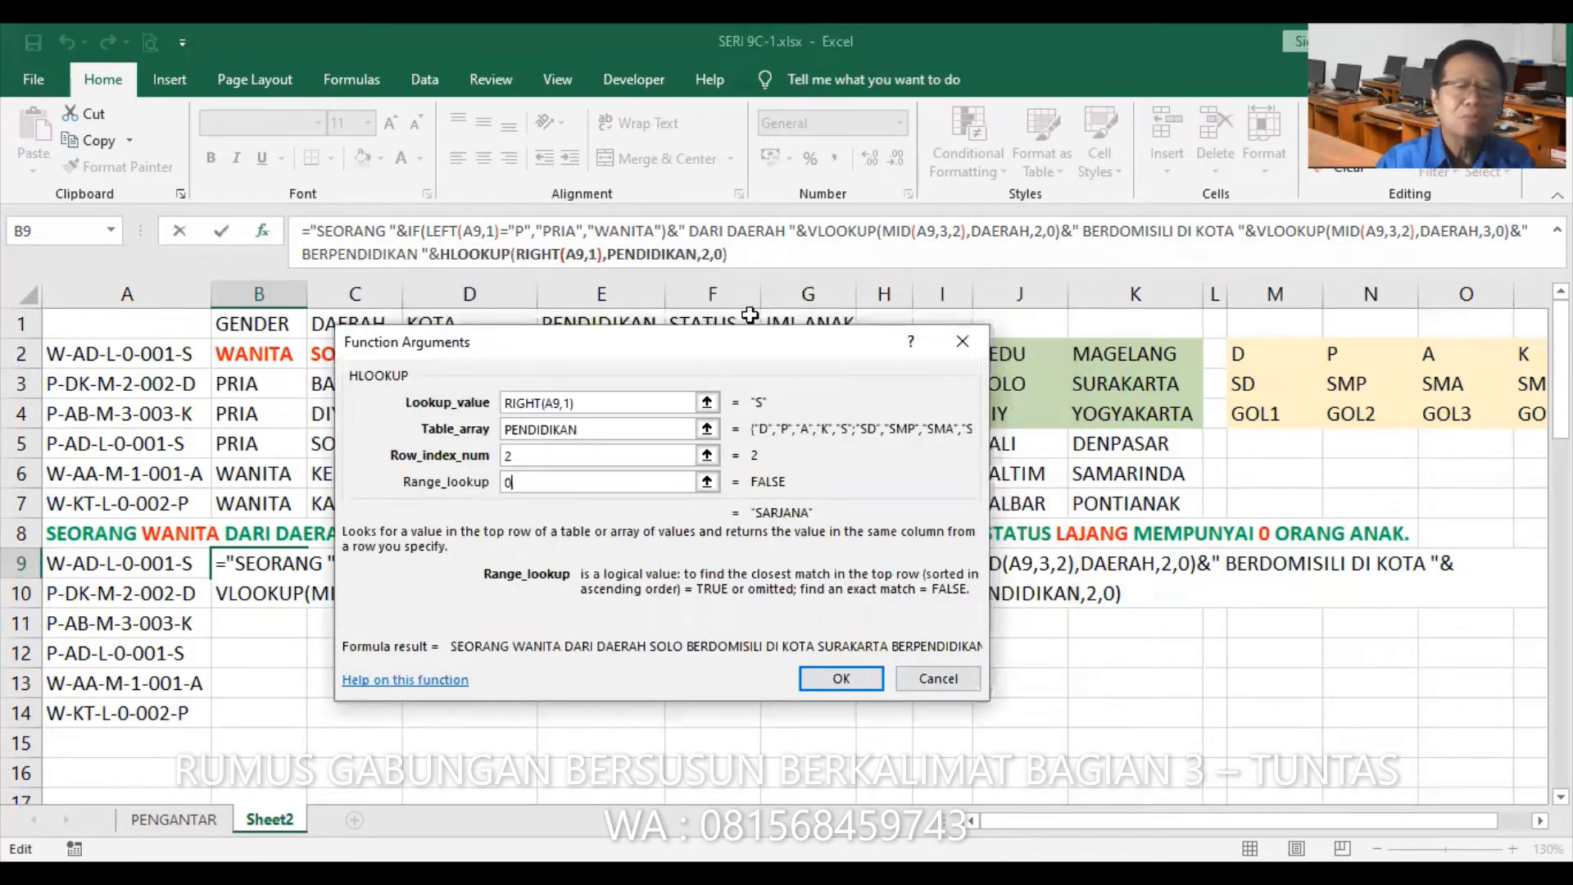
- Append the joined text " STATUS " after the education HLOOKUP, ending with & for the next part
click(763, 256)
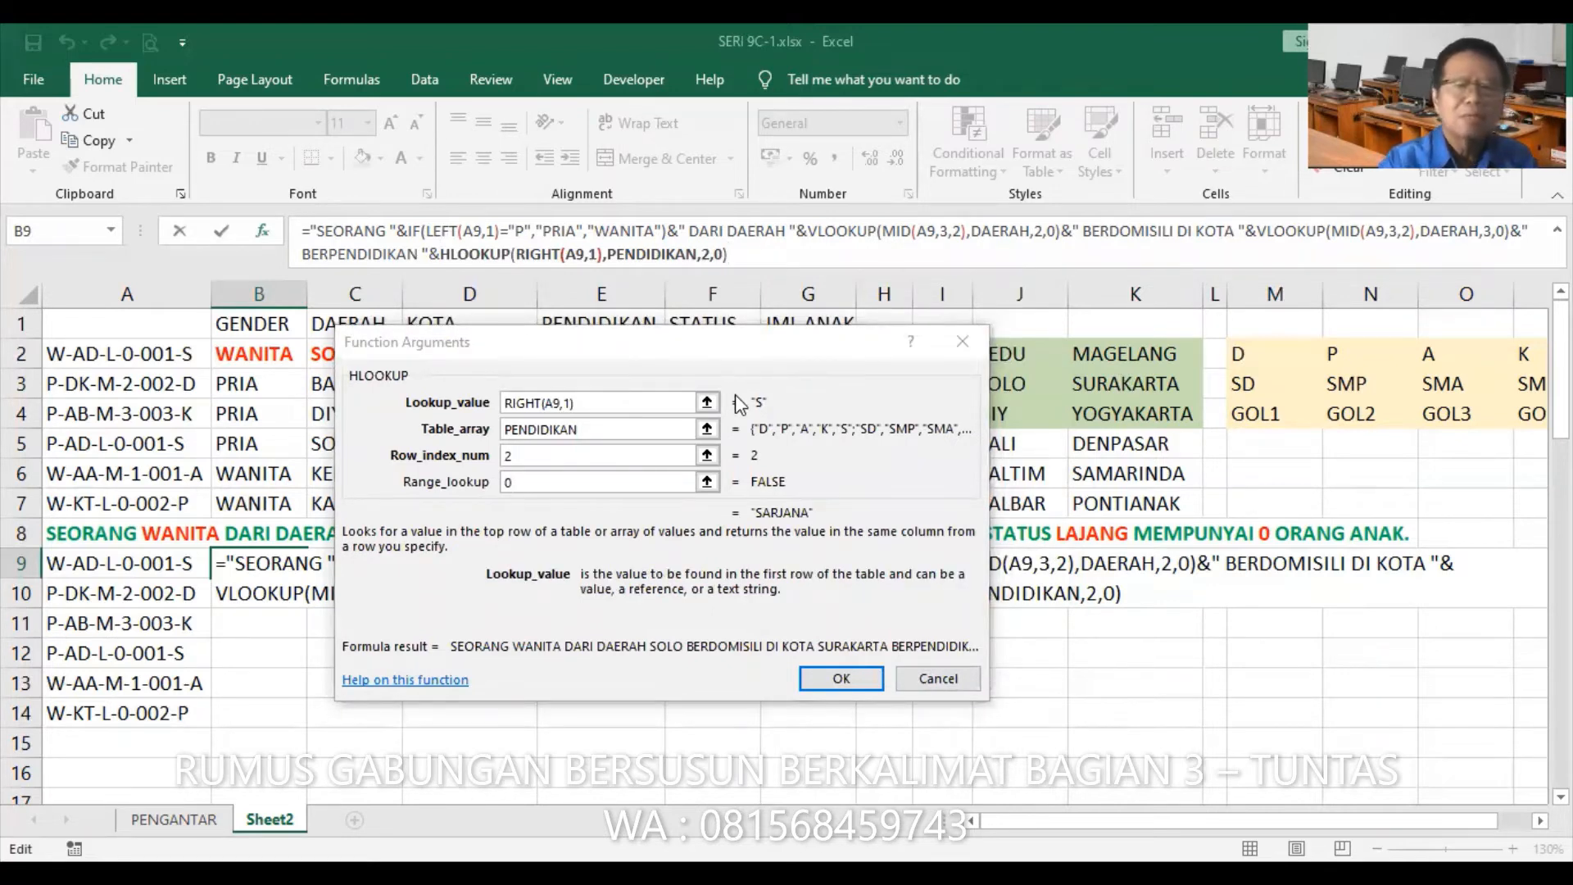
text(&)
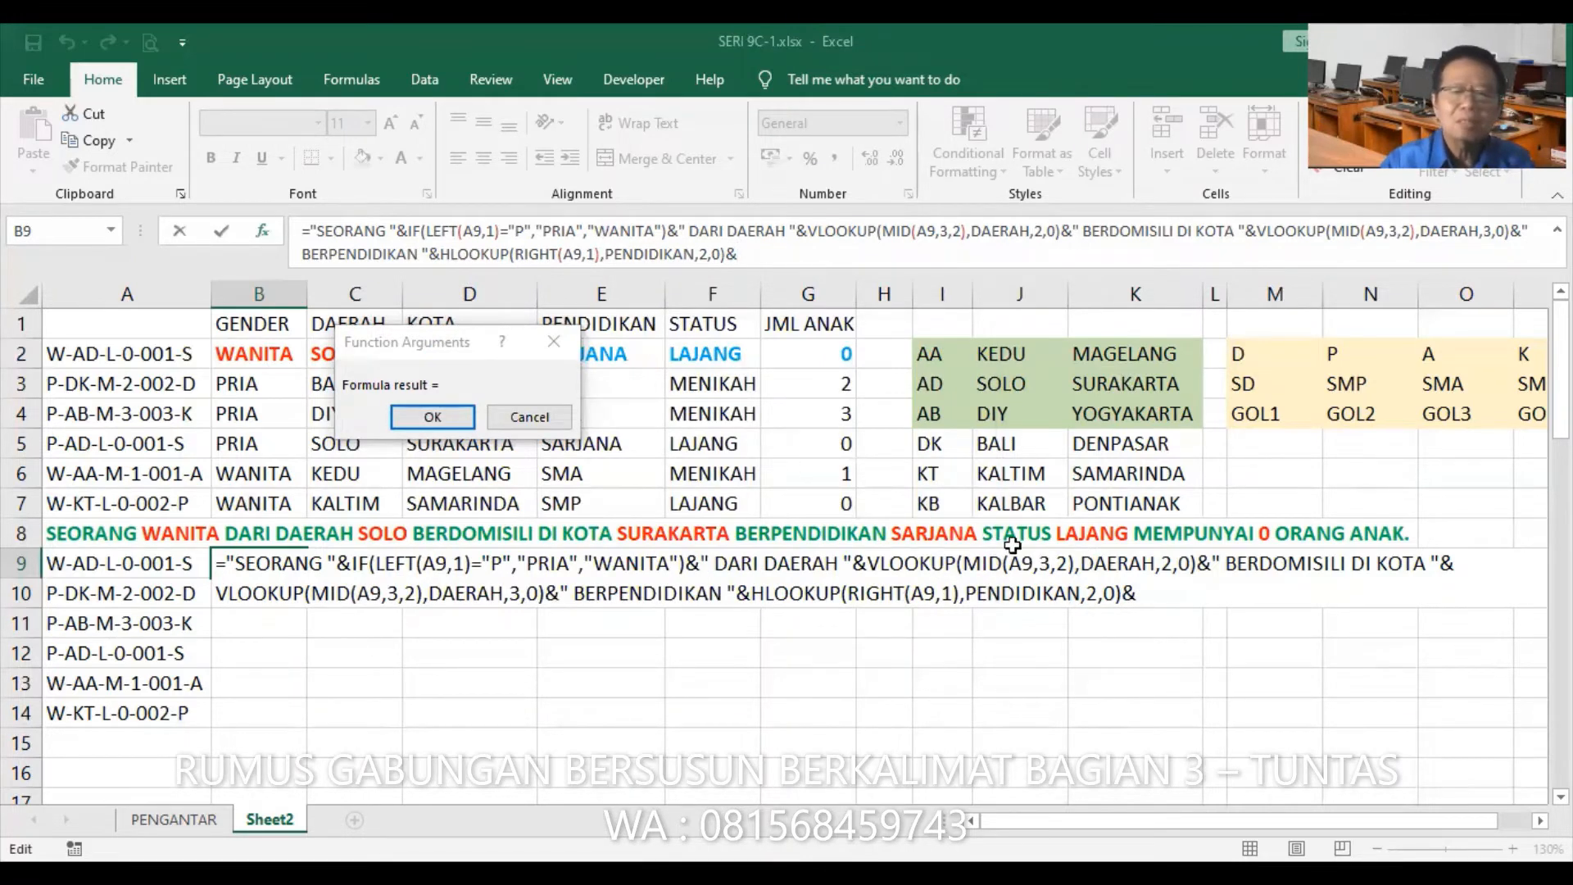
text(" STA)
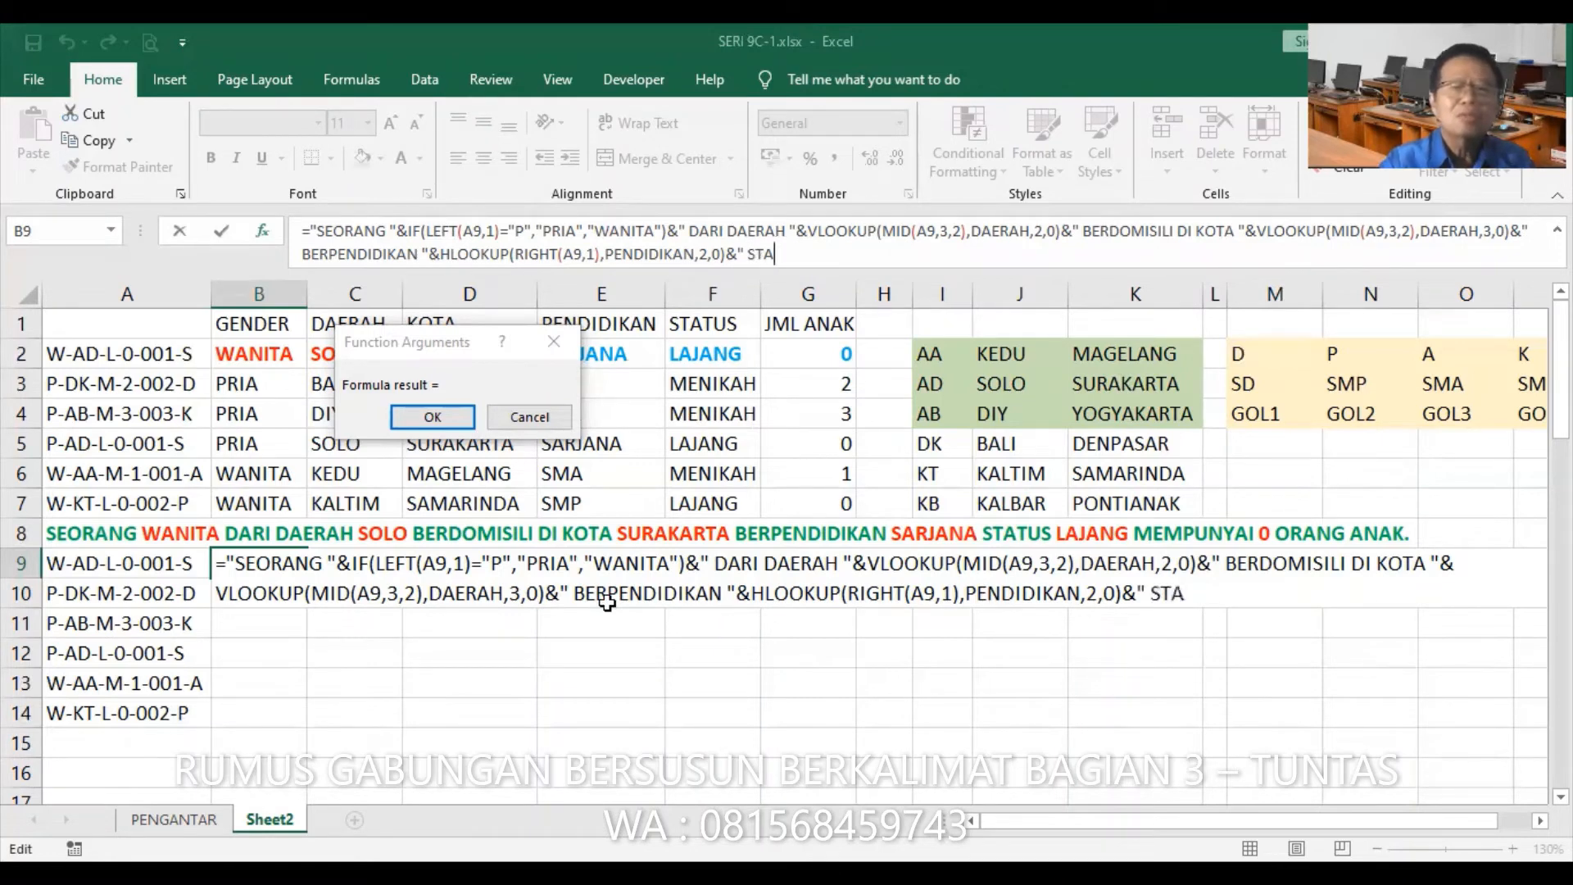
text(TUS)
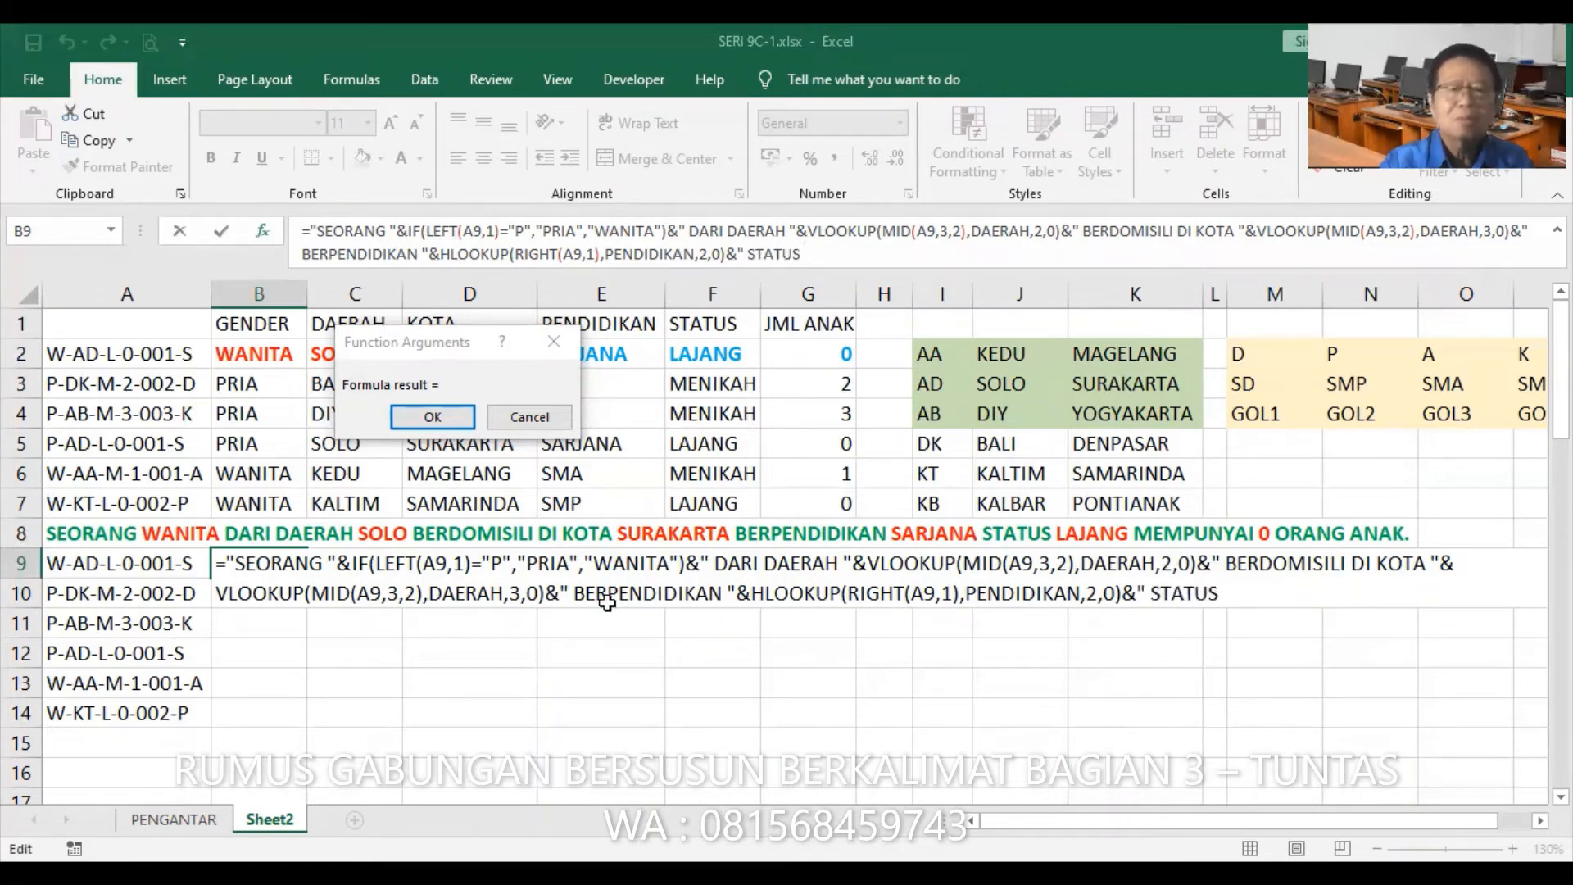
text( ")
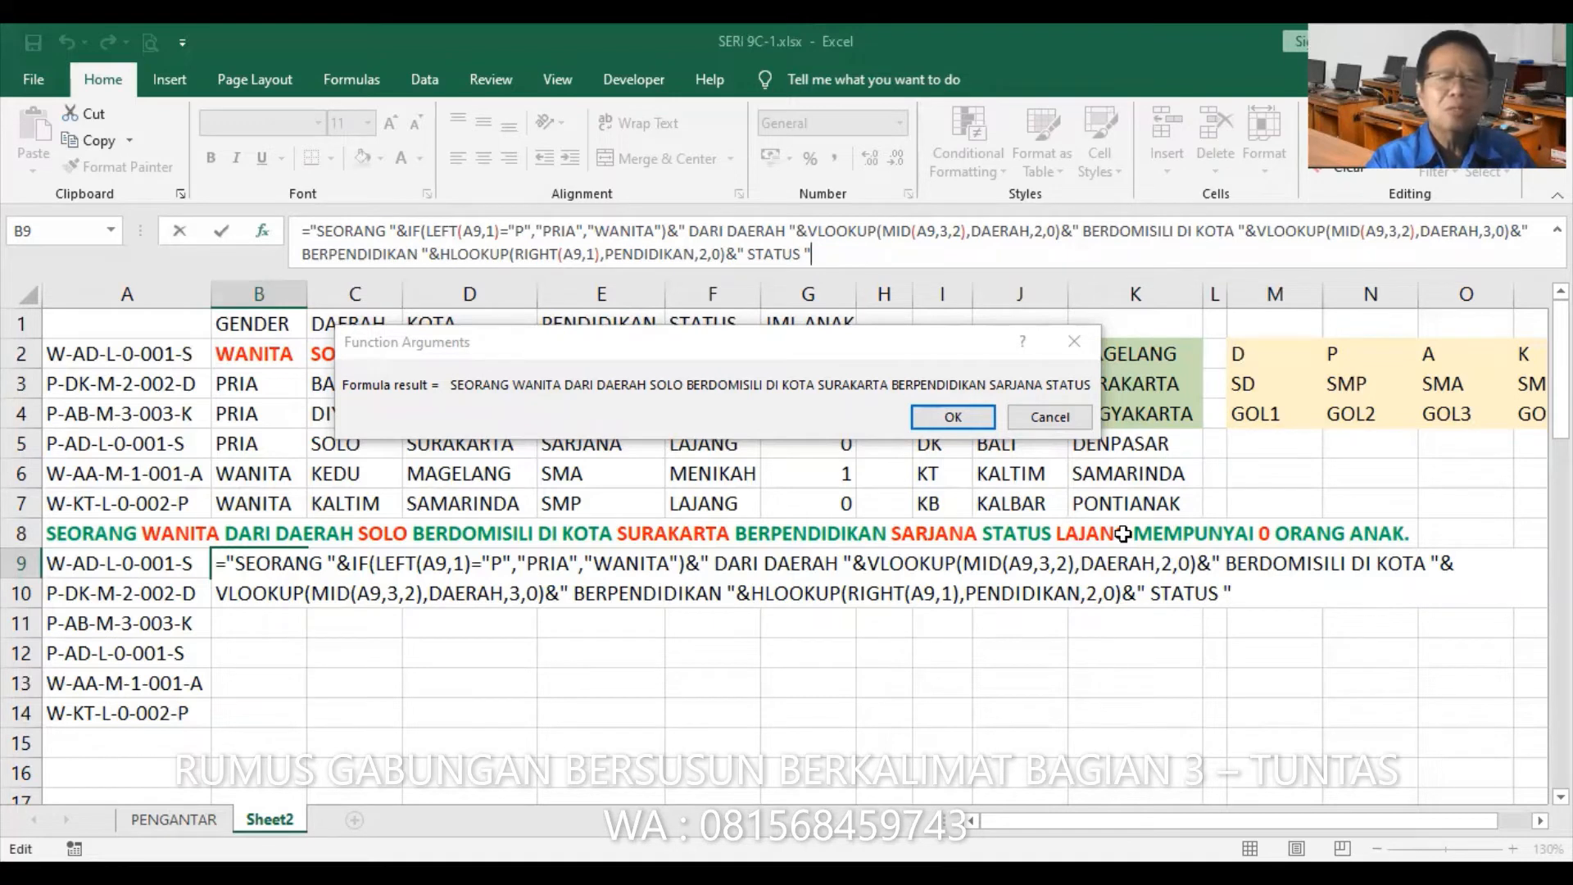
text(&)
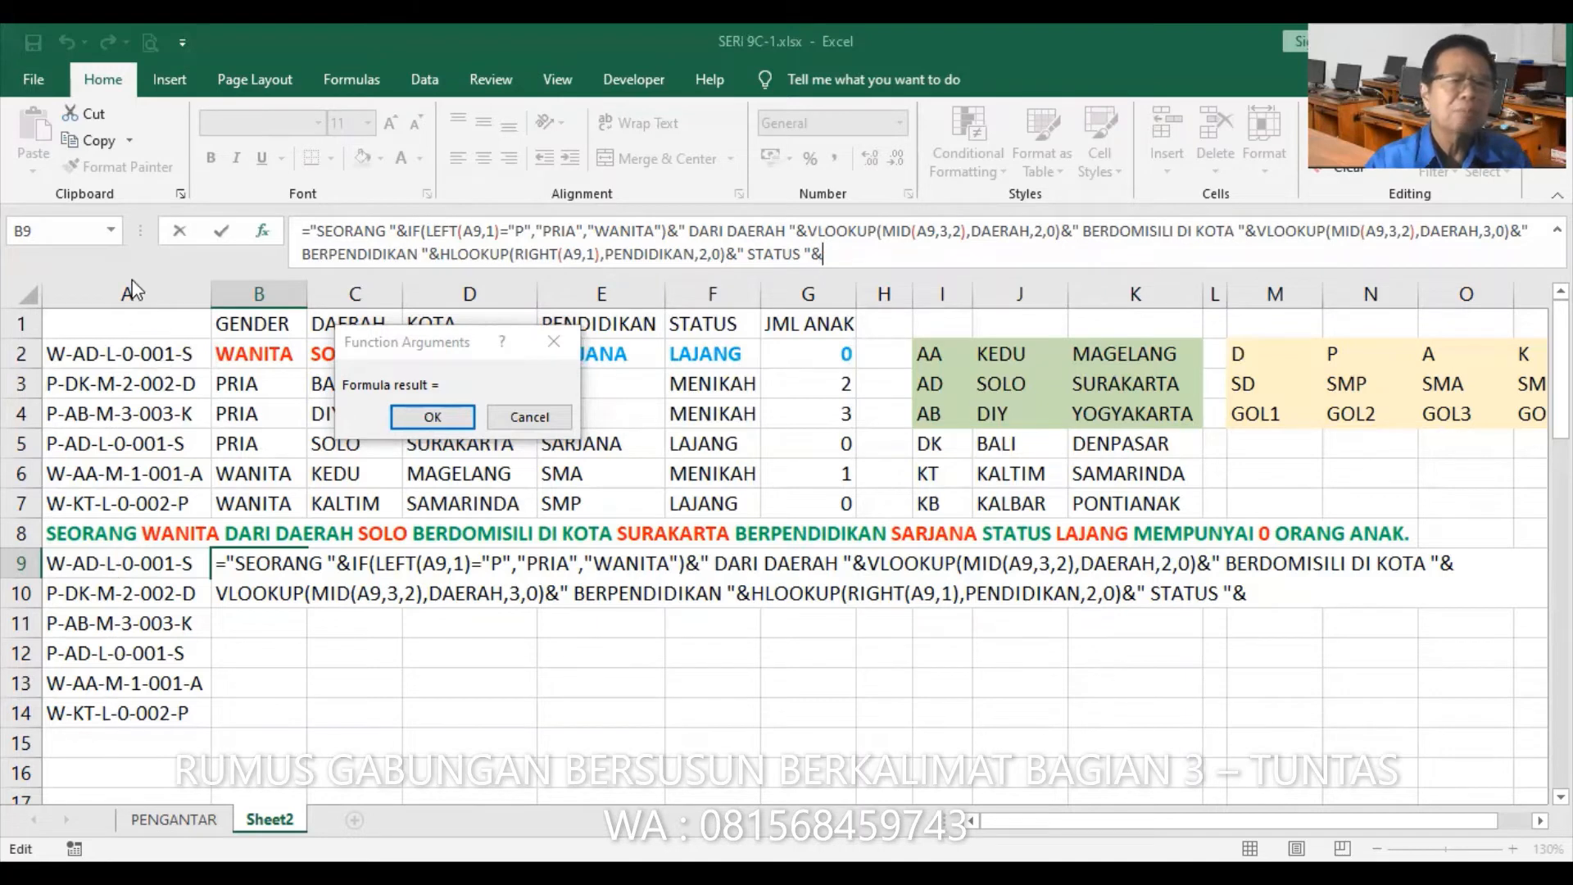
- Insert an IF after " STATUS " and nest MID as its logical test, with text A9="L", start number 6 and 1 character
click(112, 232)
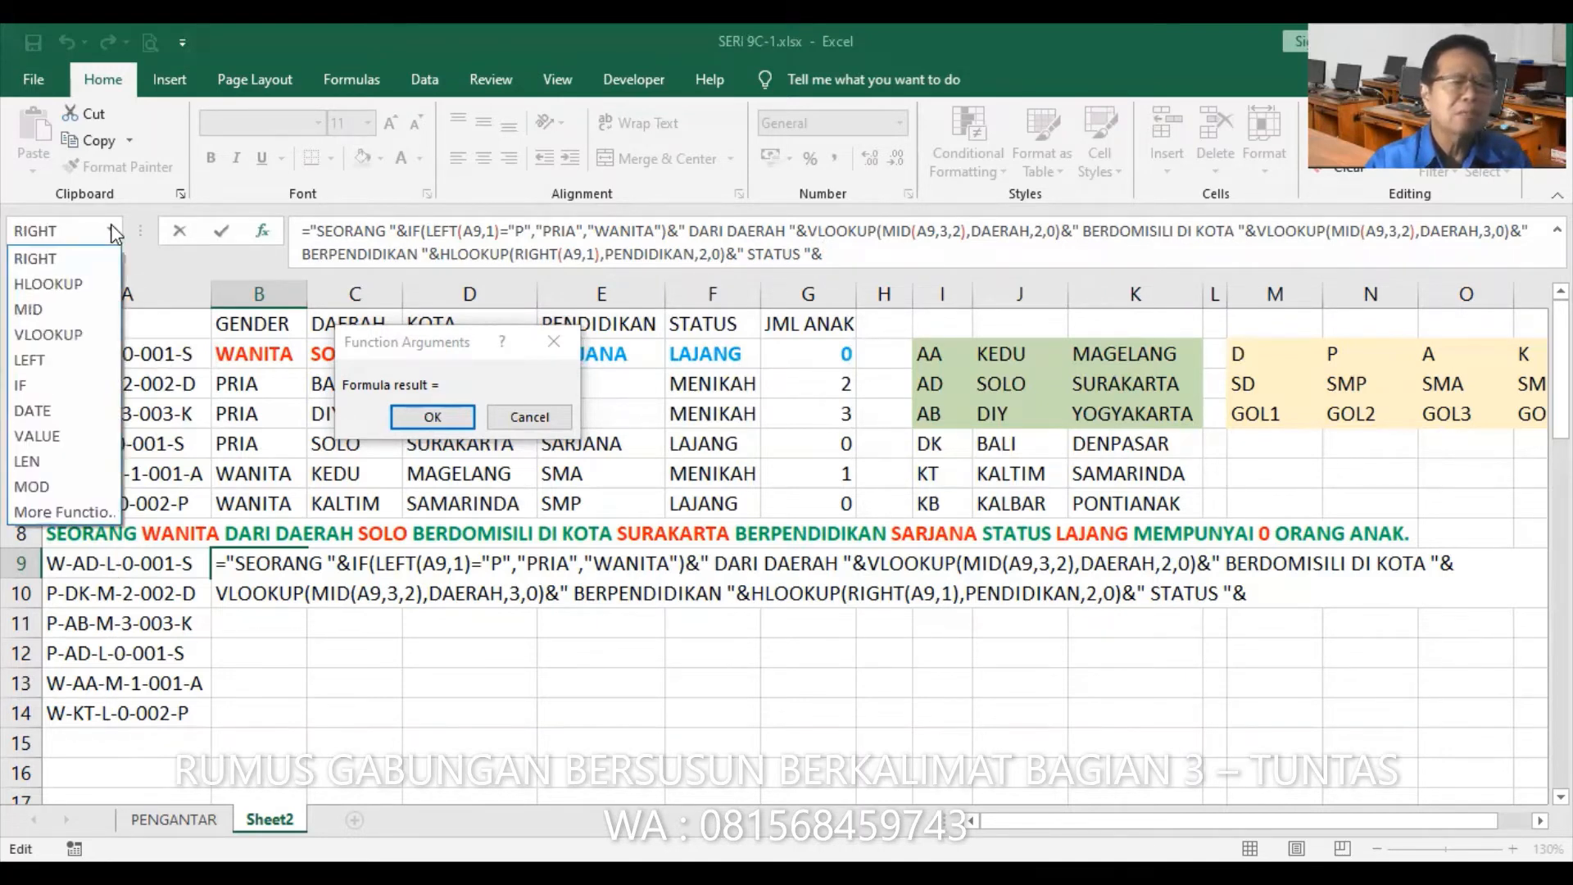
click(65, 385)
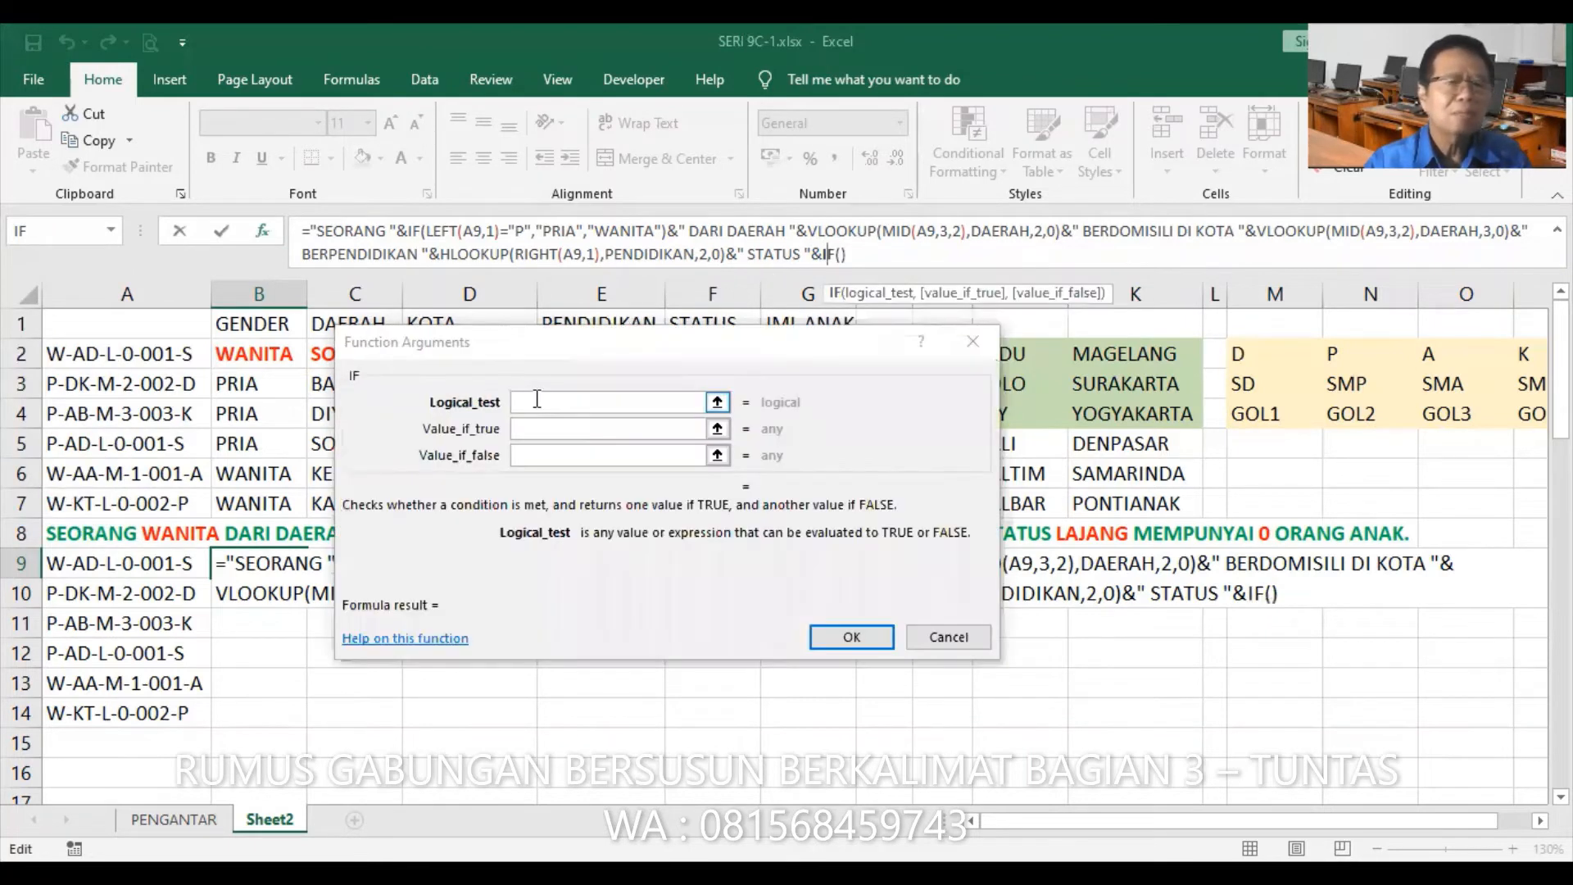
click(113, 233)
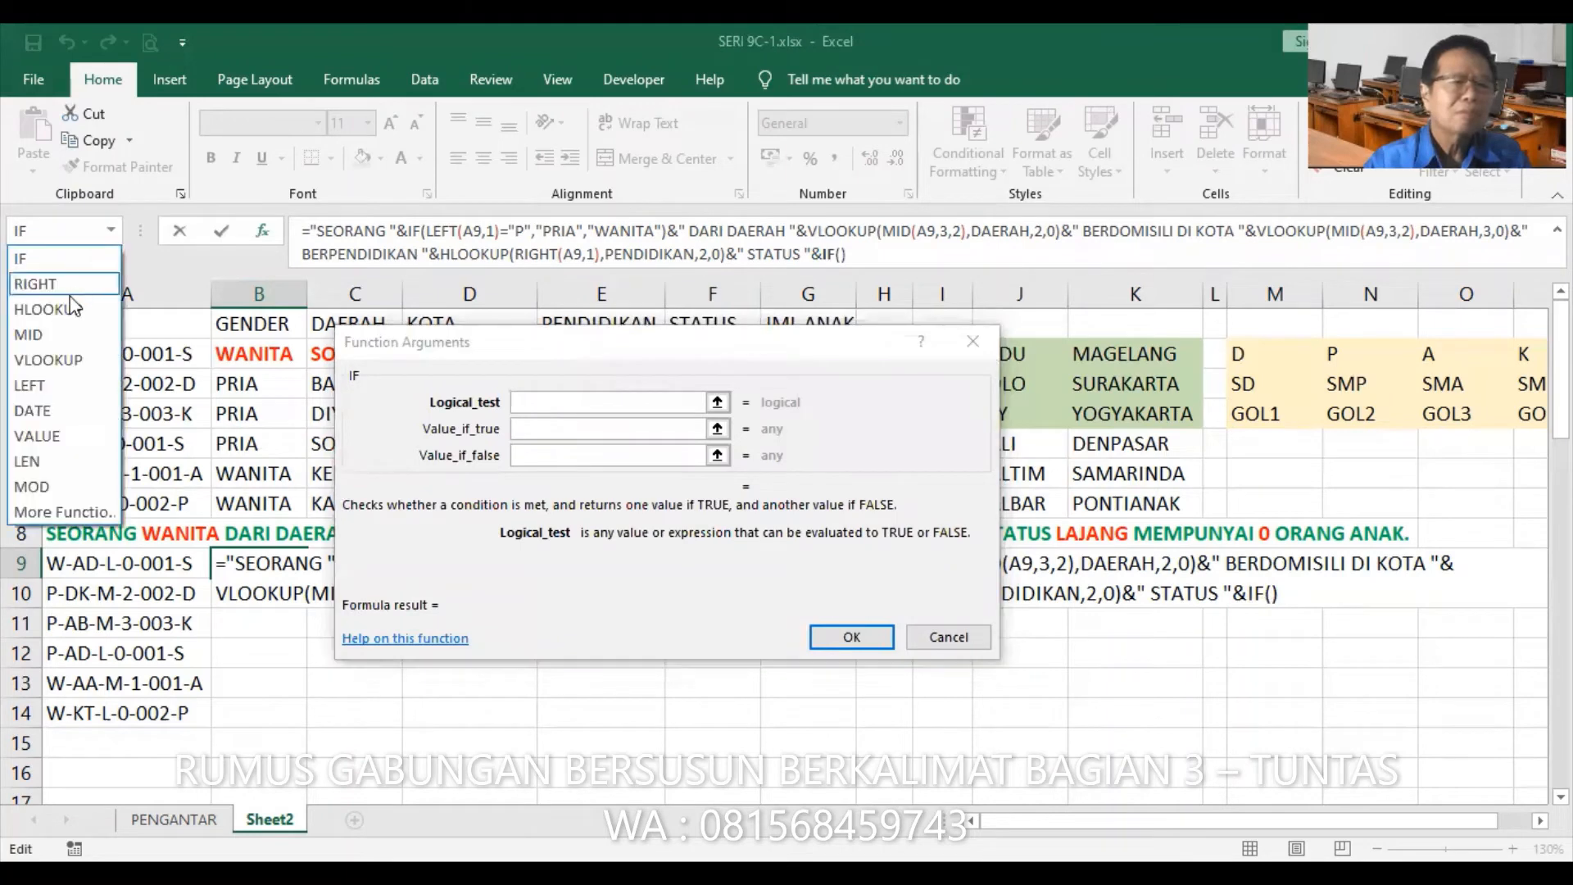
click(69, 336)
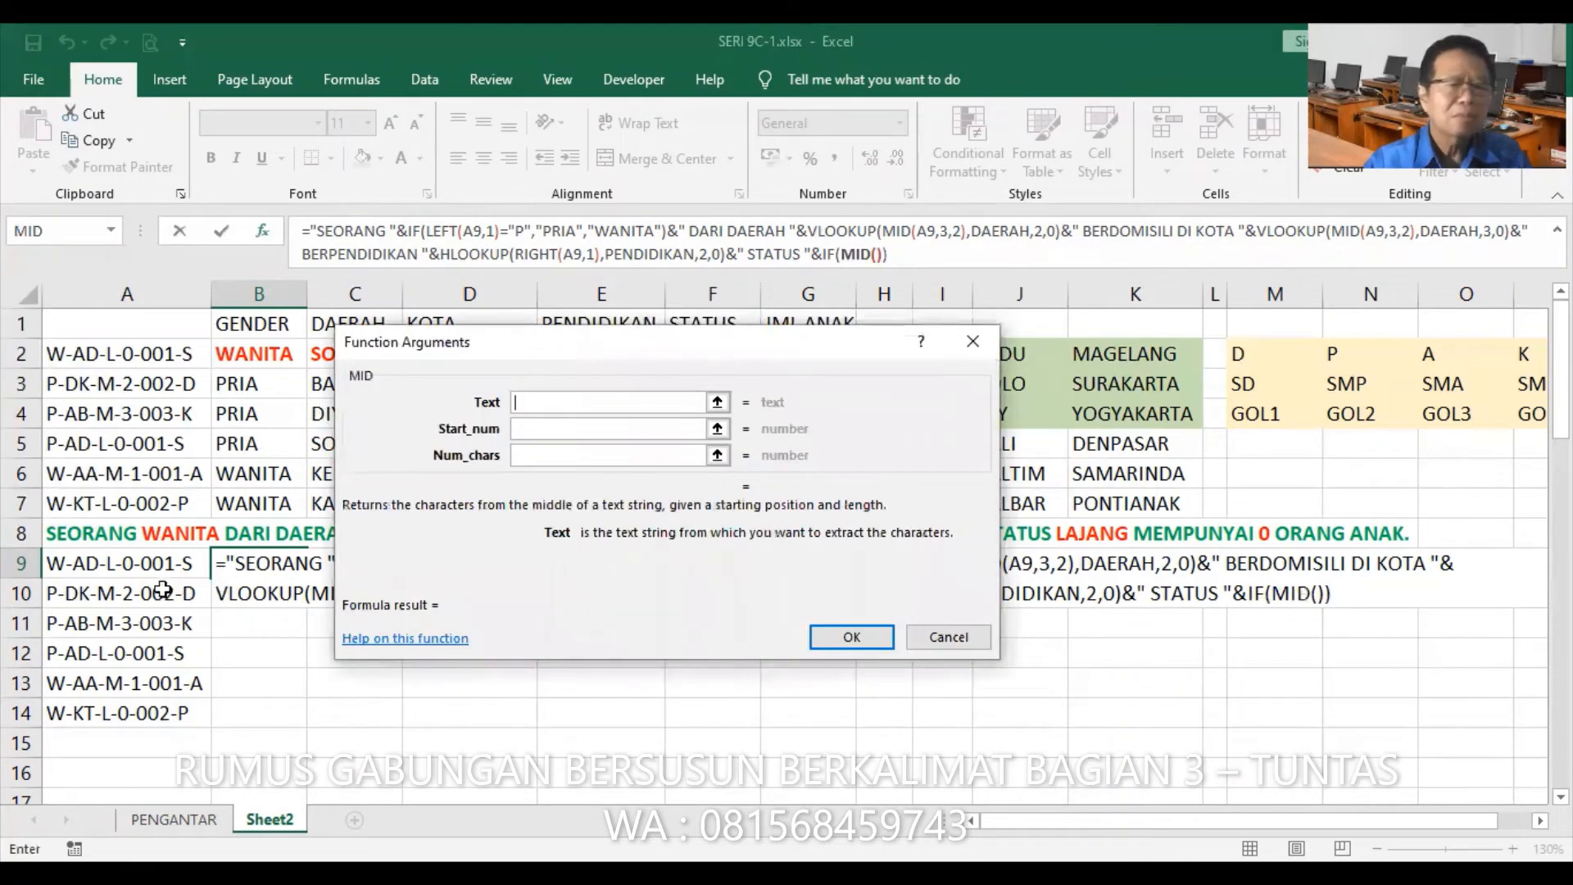
click(156, 570)
text(="L)
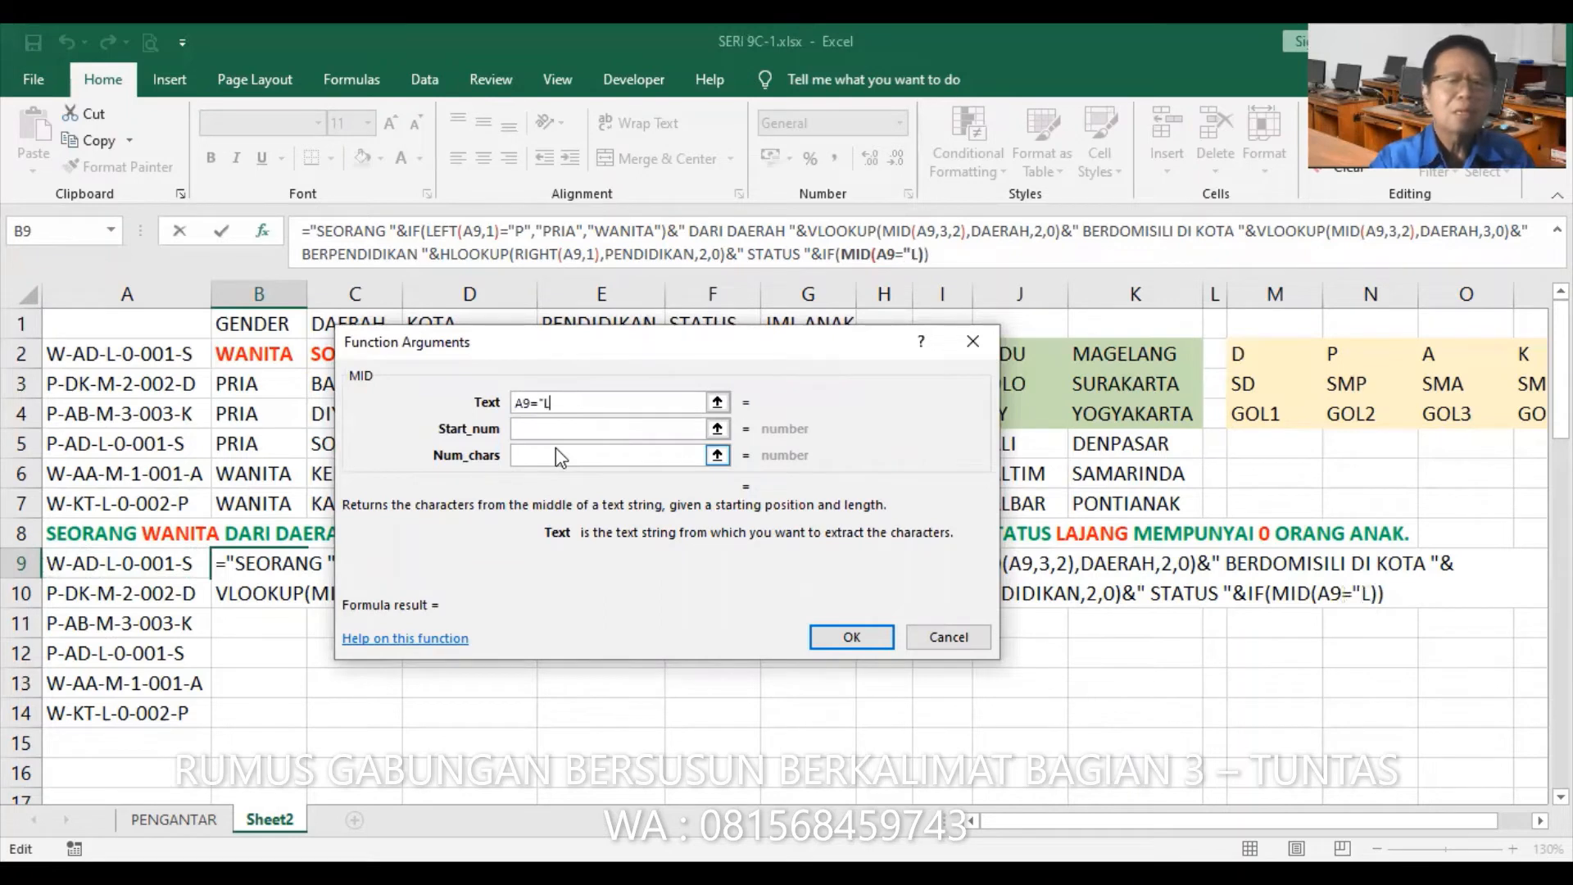
text(")
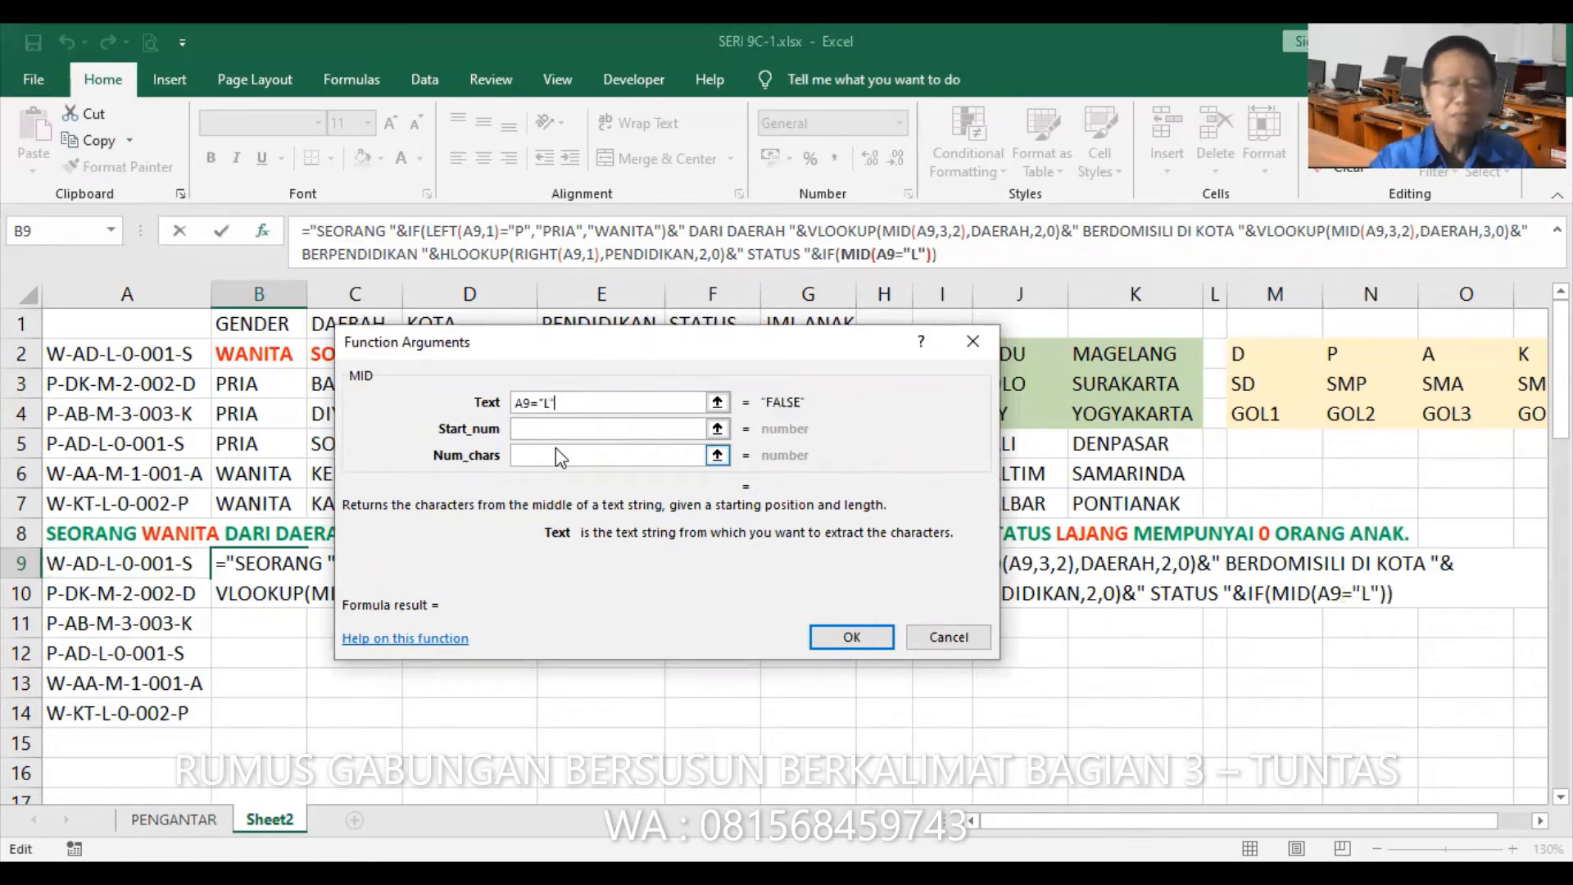
click(620, 429)
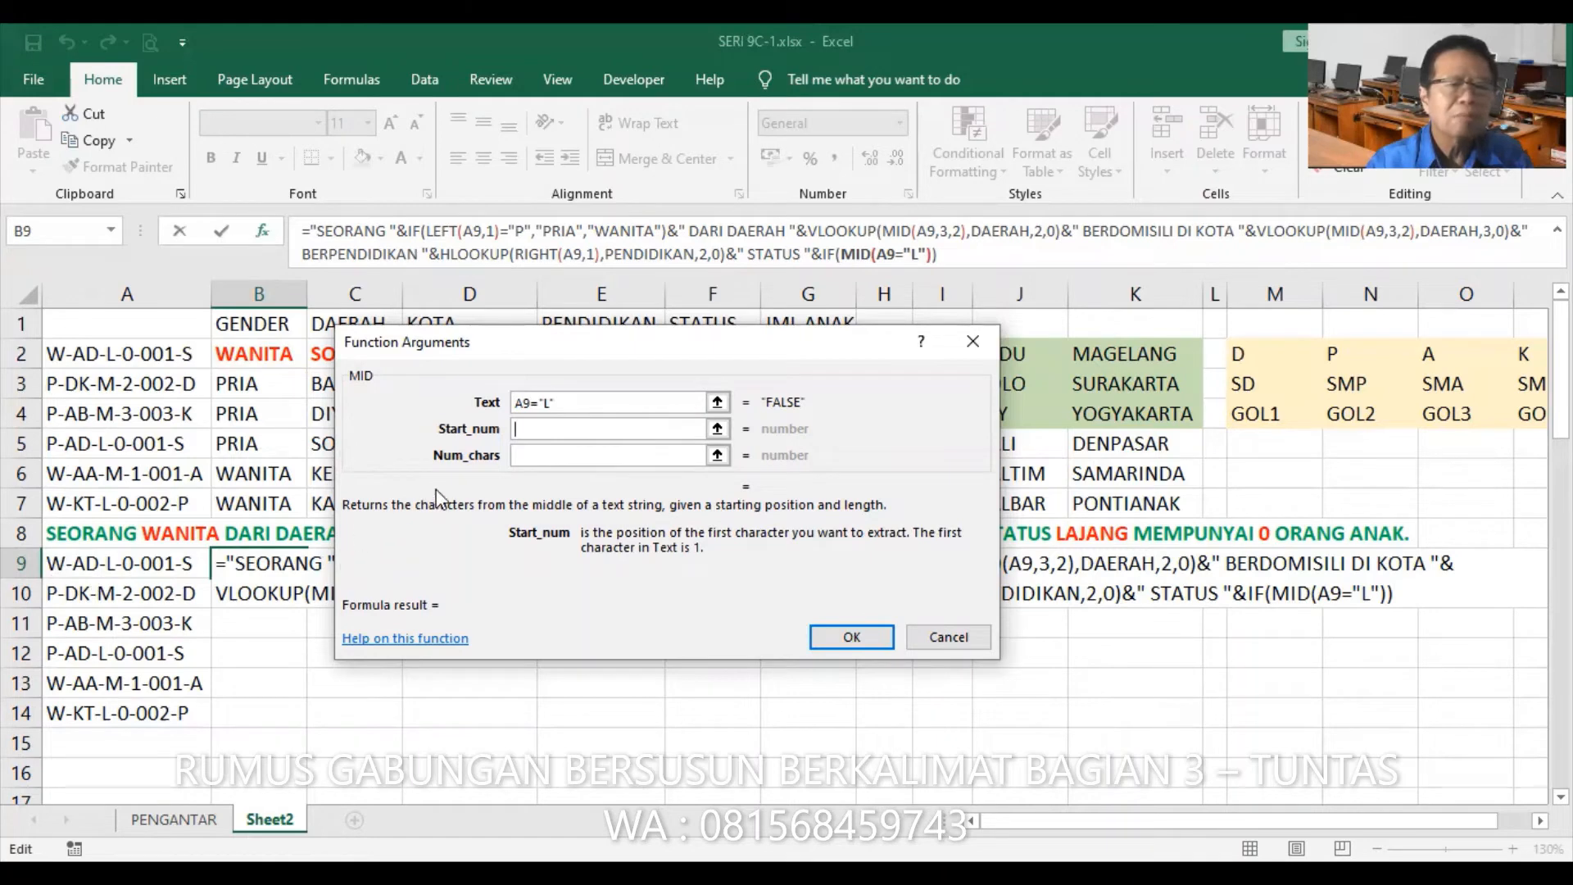
text(6)
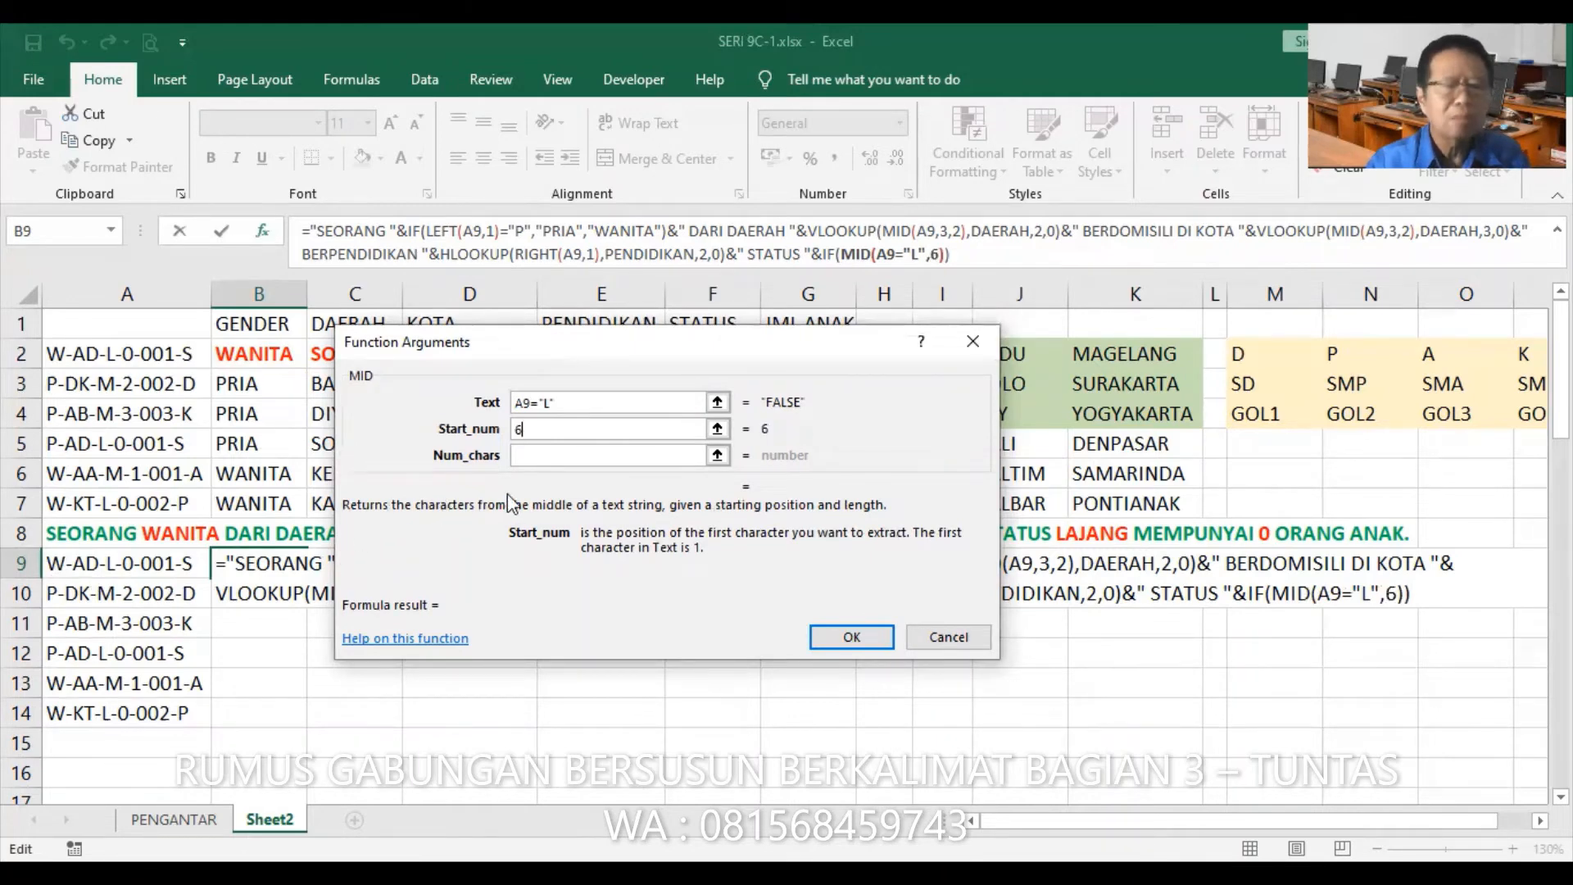
click(546, 458)
text(1)
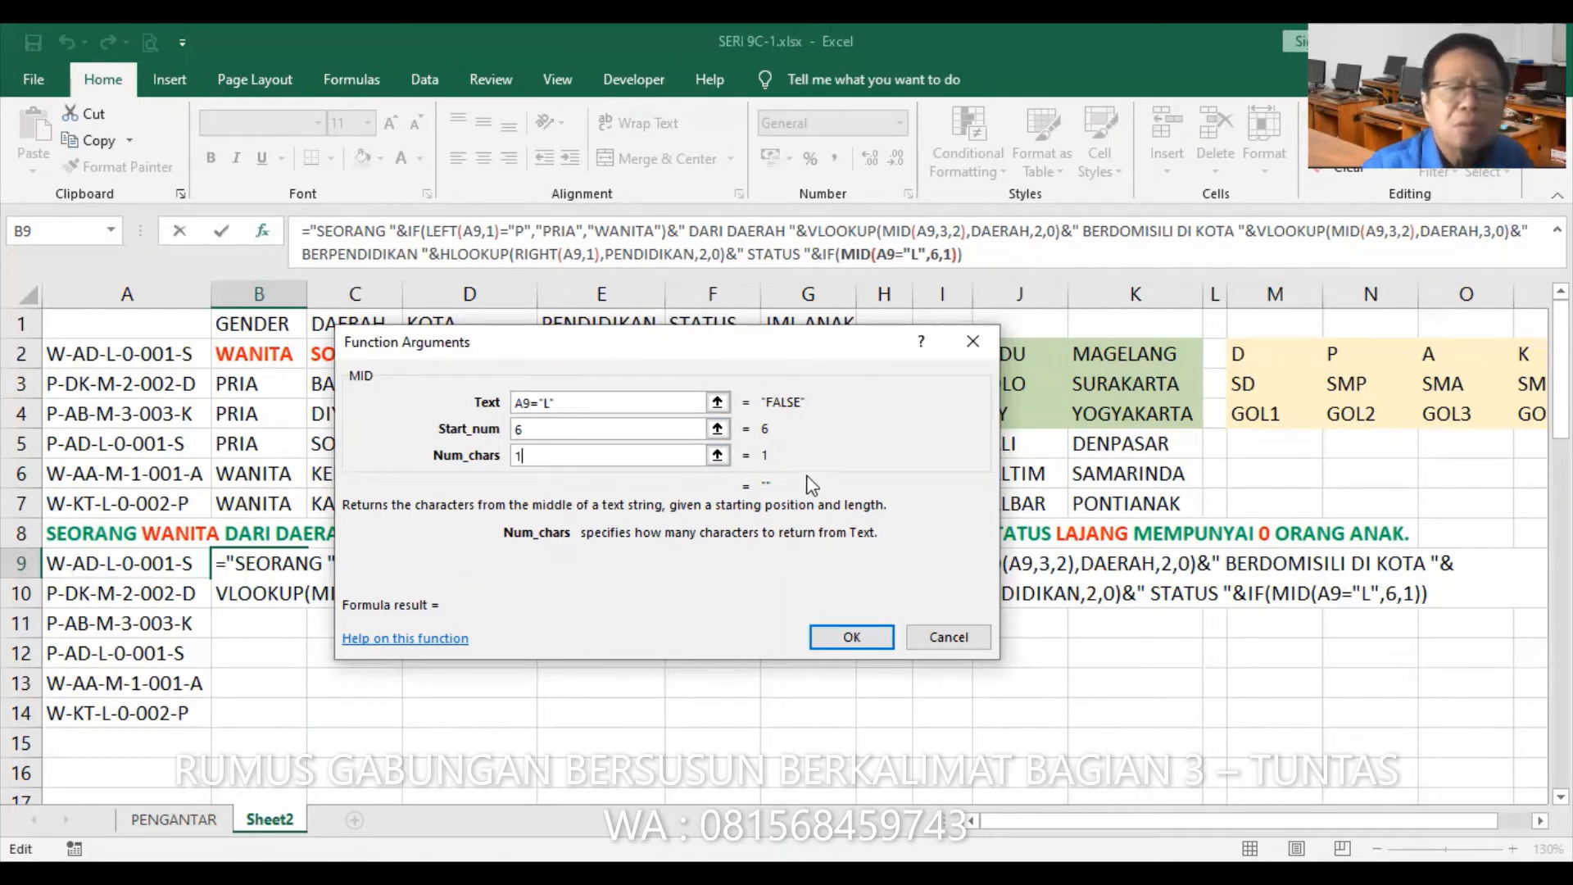
- Replace the nested MID's text argument with a plain reference to A9
click(567, 403)
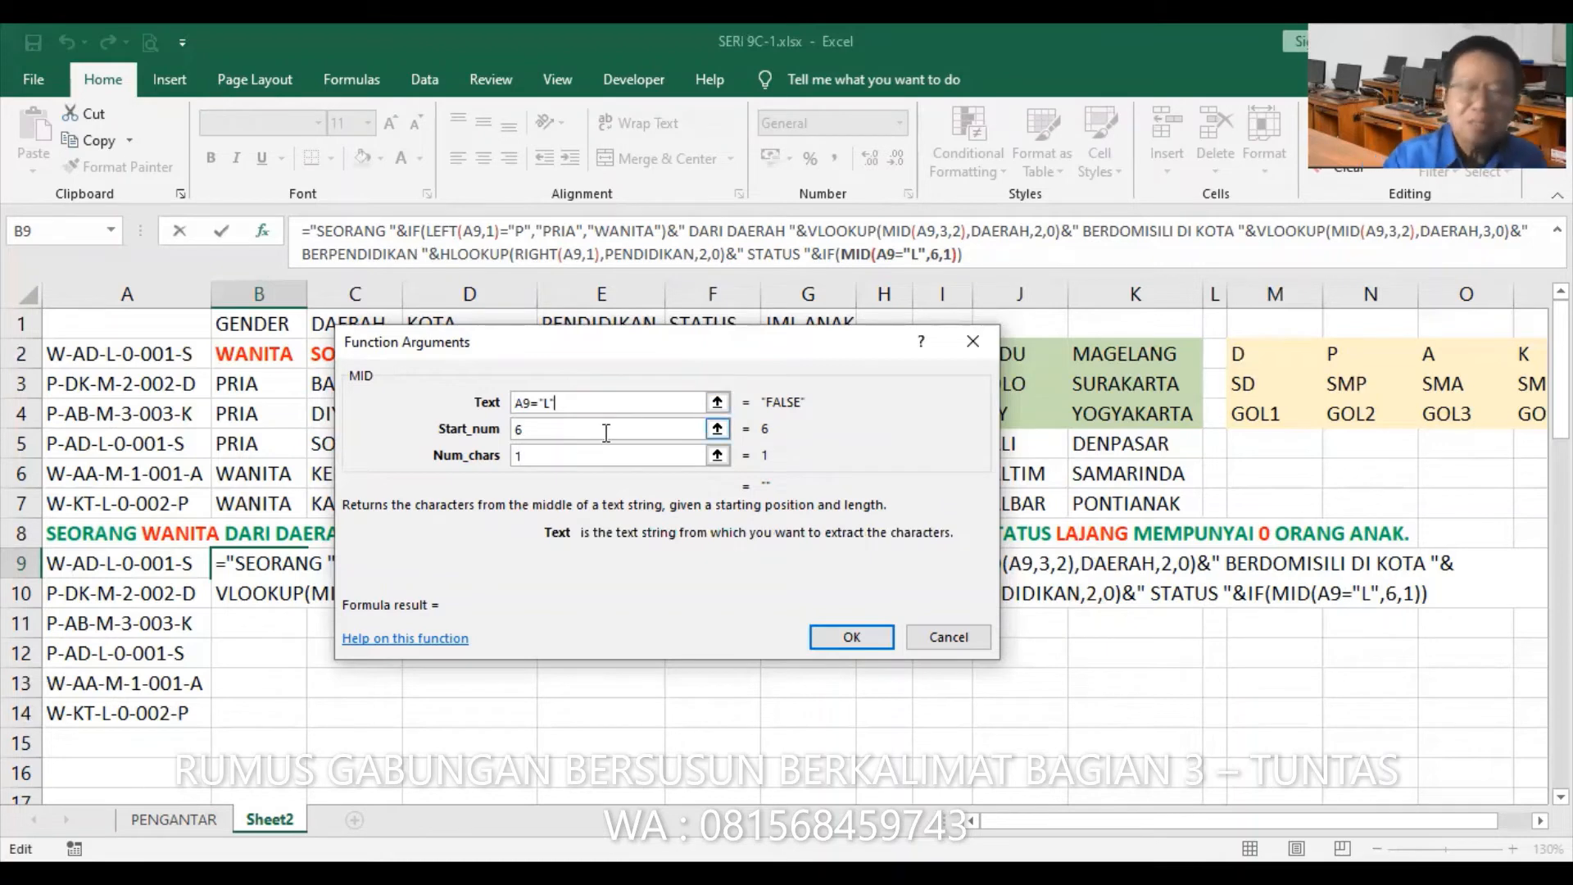
key(BackSpace)
key(BackSpace)
key(BackSpace)
key(BackSpace)
key(BackSpace)
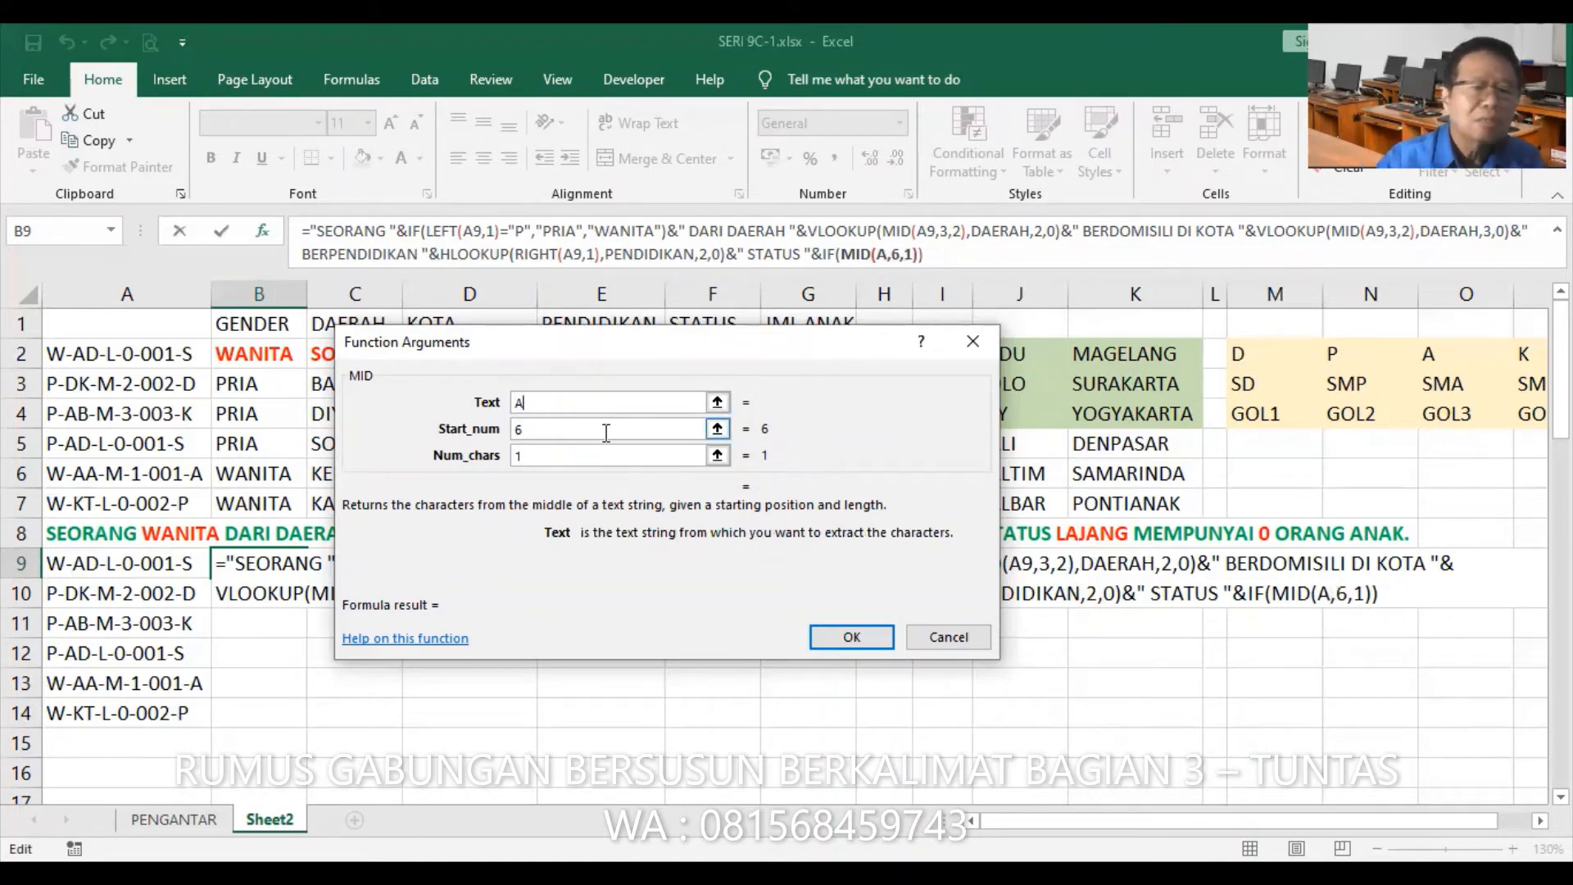
key(BackSpace)
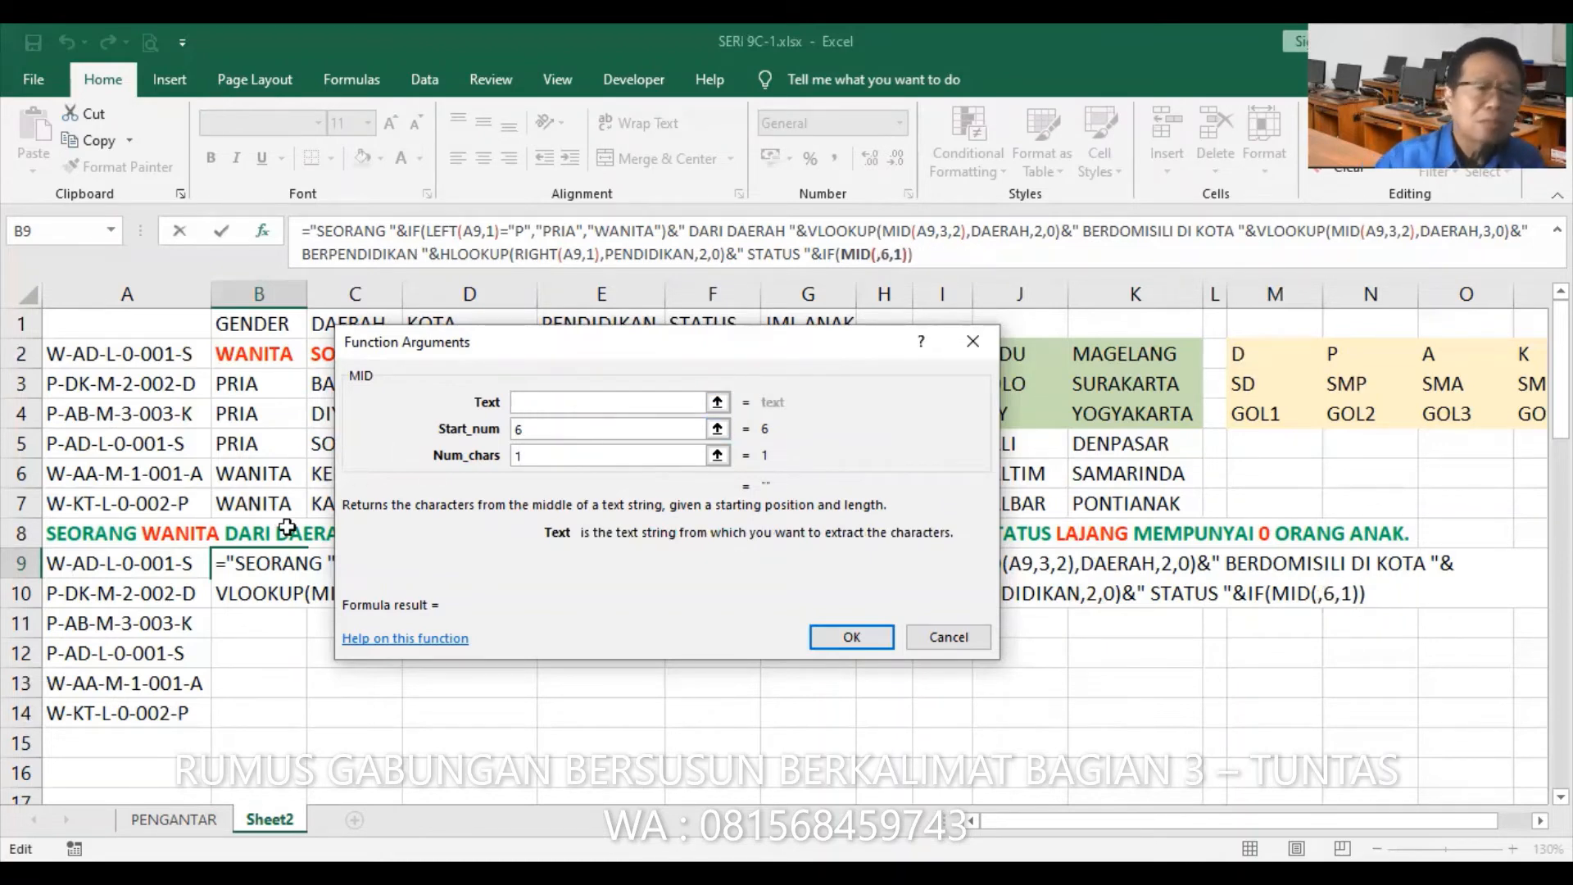
click(177, 563)
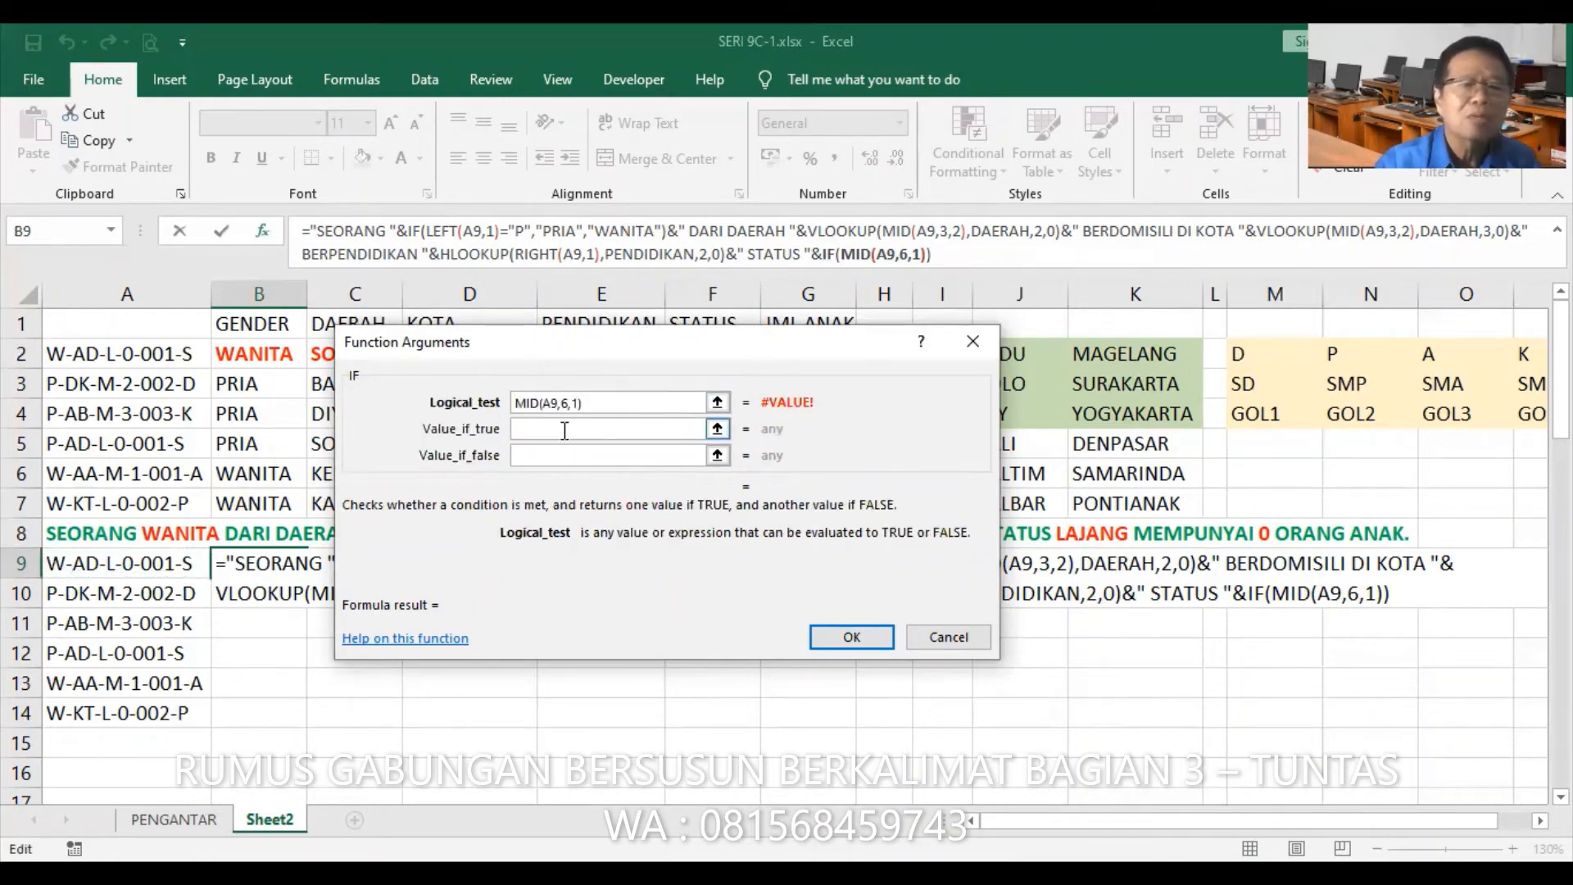
- Complete the IF's logical test by comparing MID with "L", and set its true value to "LAJANG."
text(=)
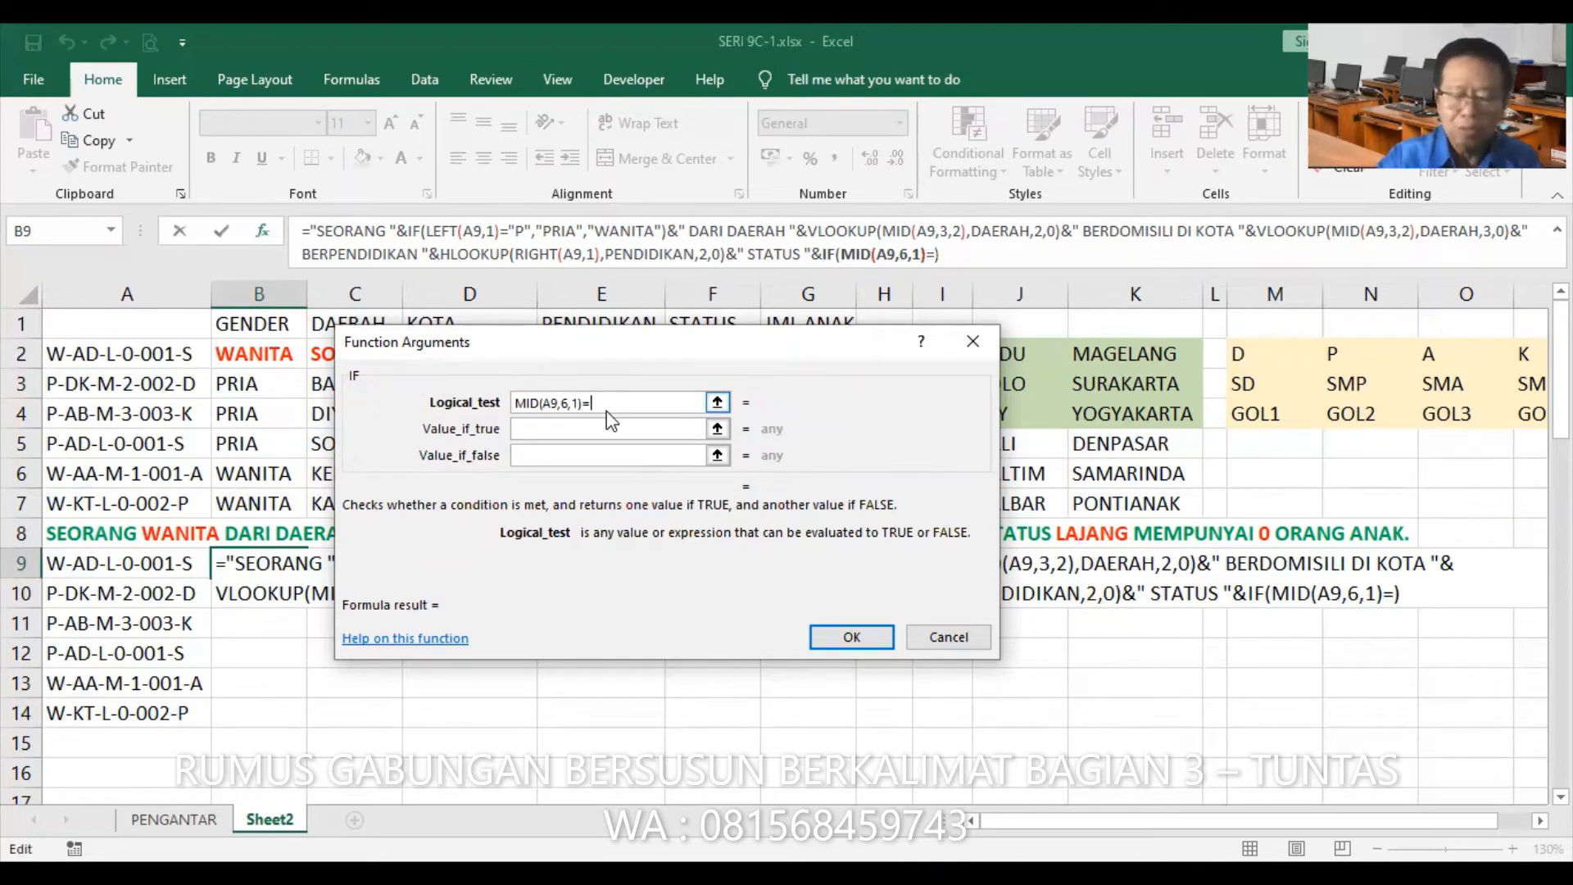
text("L")
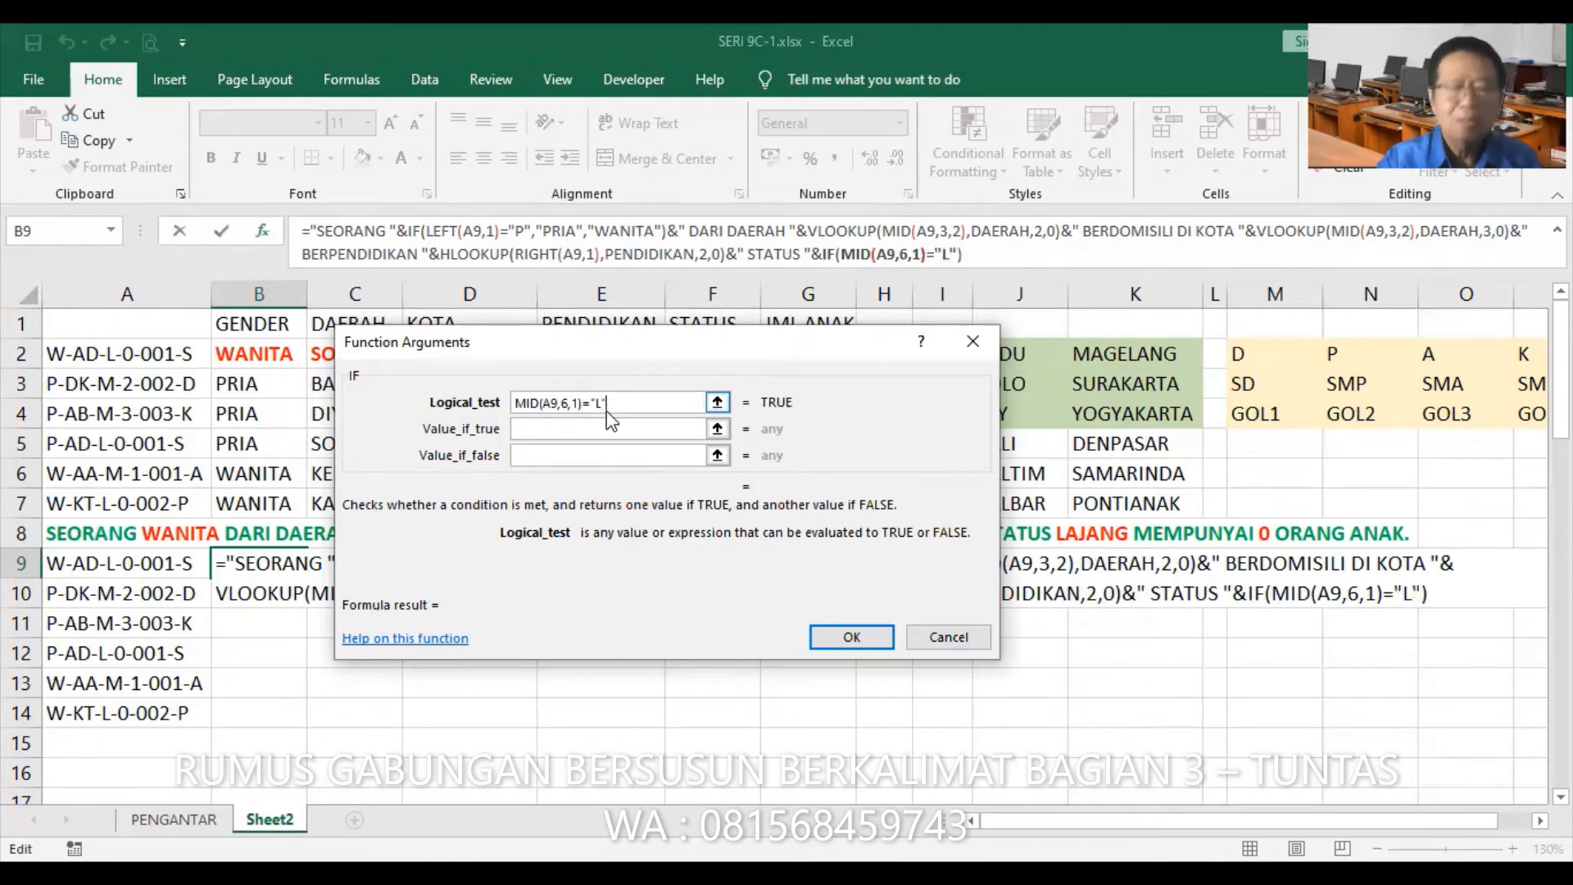
click(602, 429)
text("LAJA)
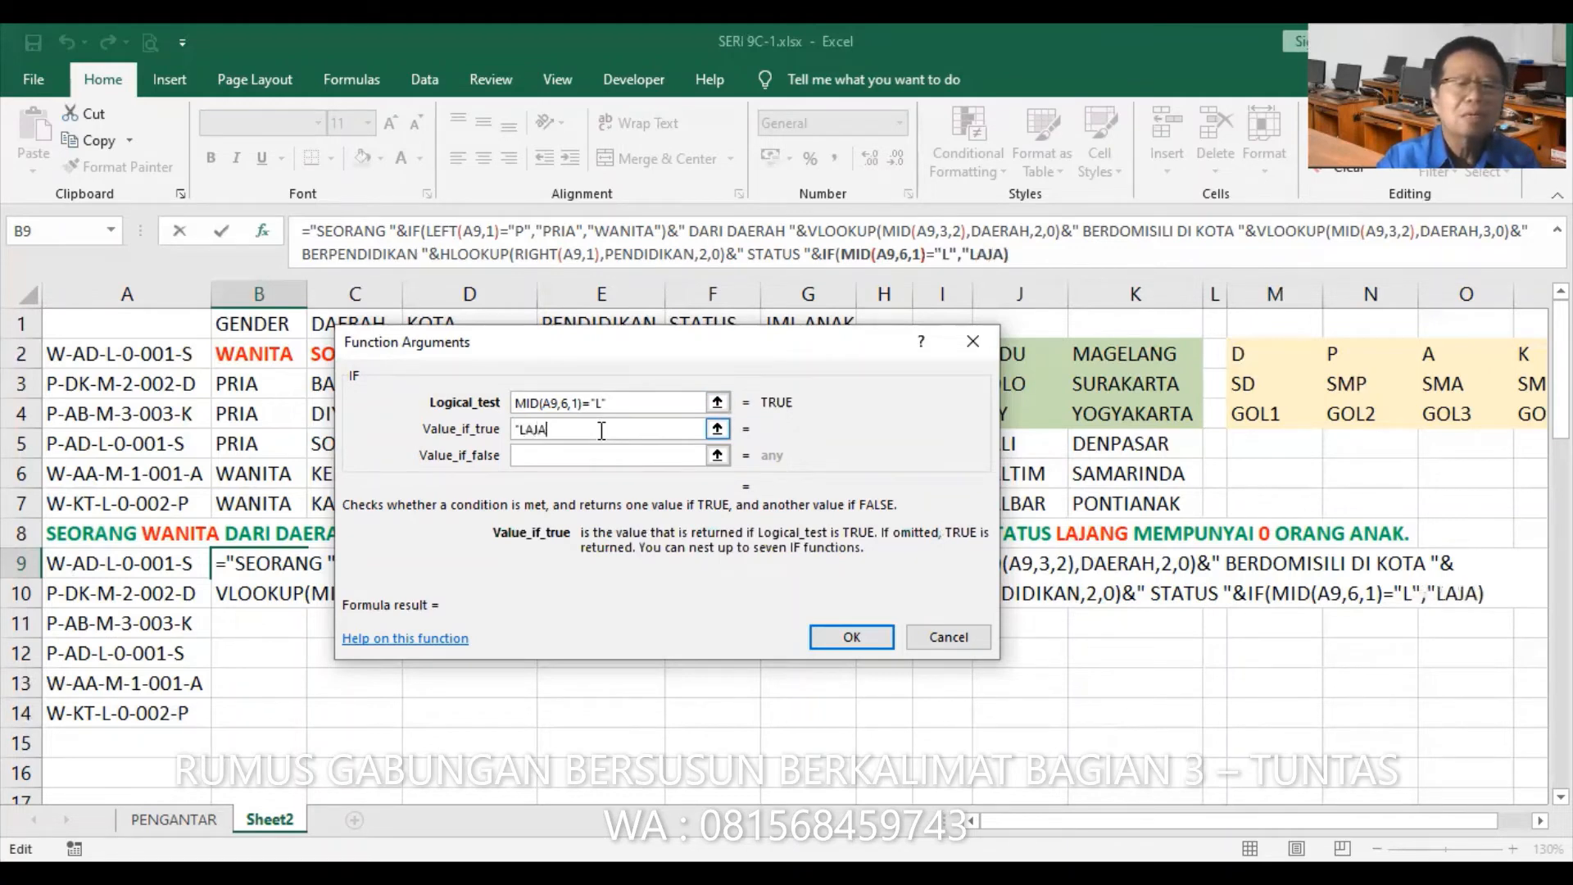
text(NG.")
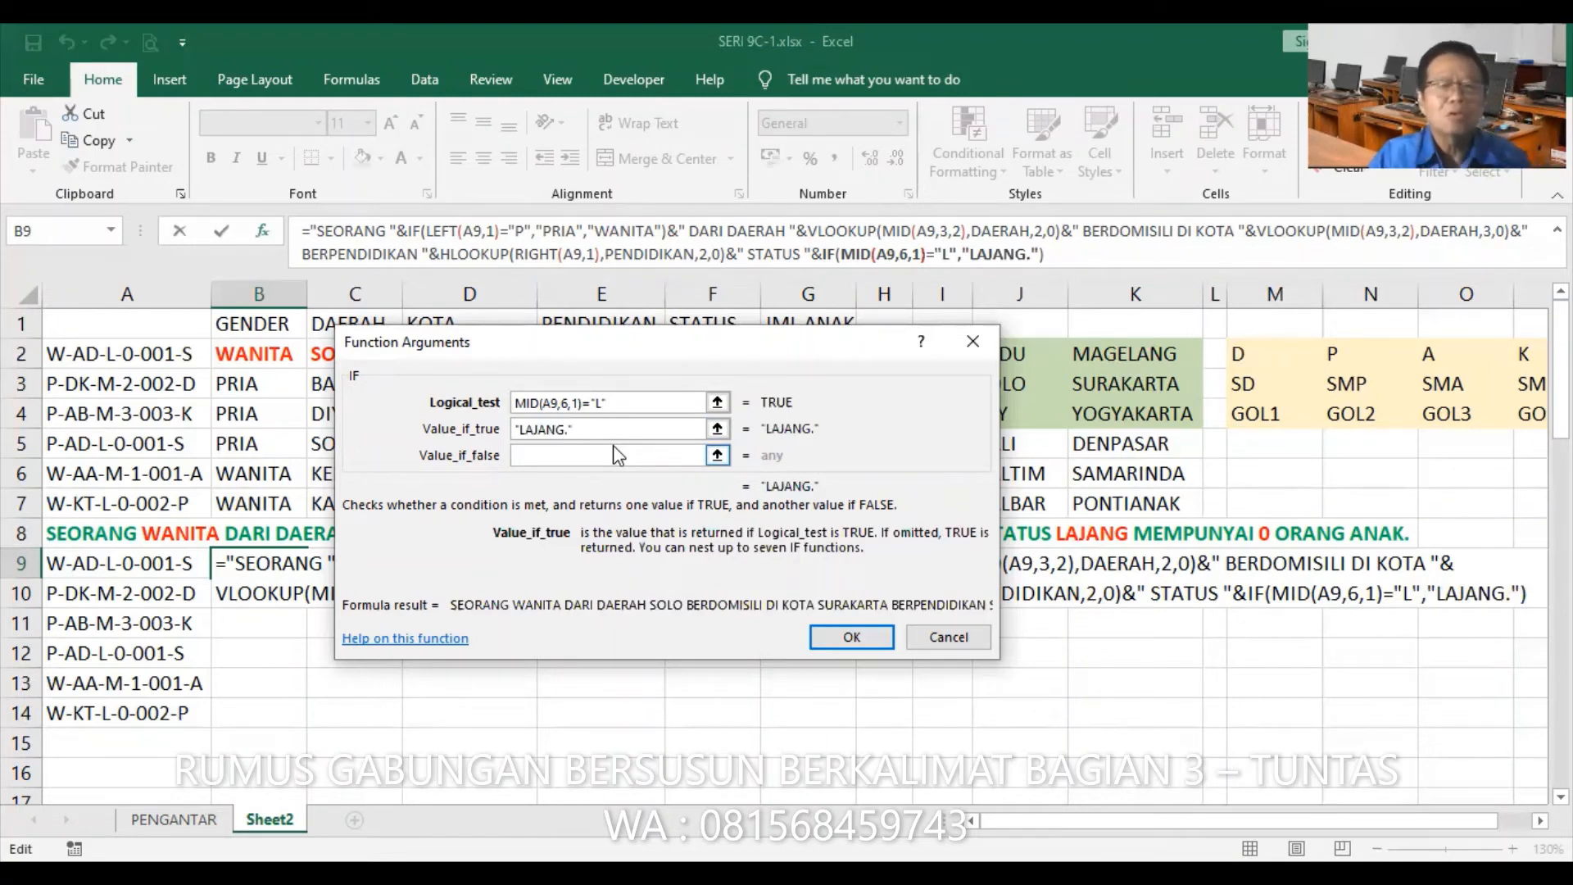
- Set the IF's false value to the text "MENIKAH MEMPUNYAI ", ending with & for the next part
click(542, 452)
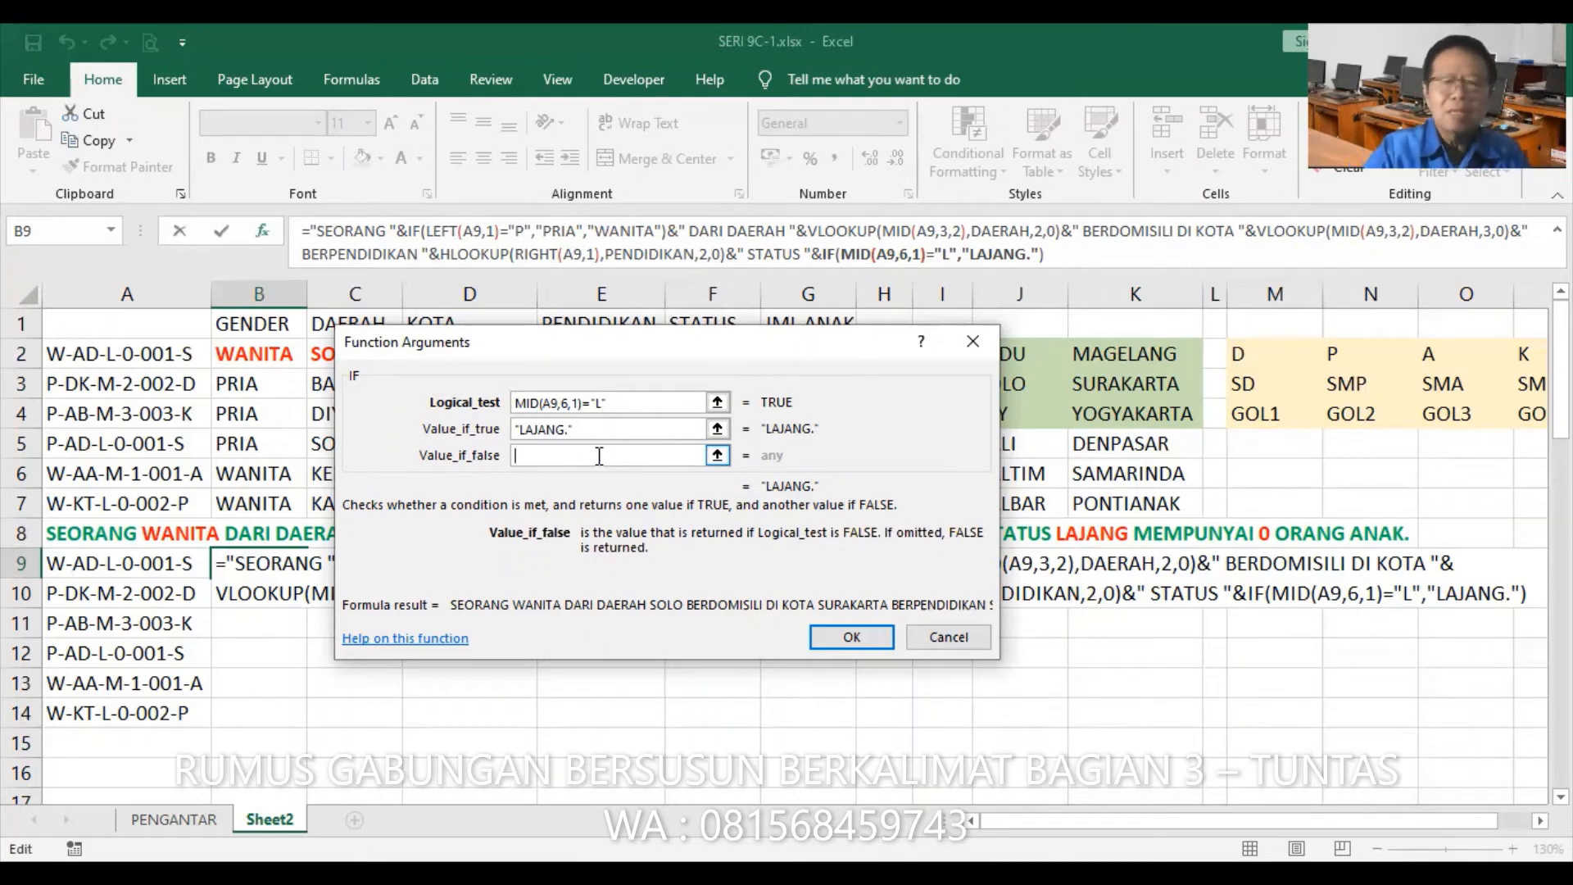
text("M)
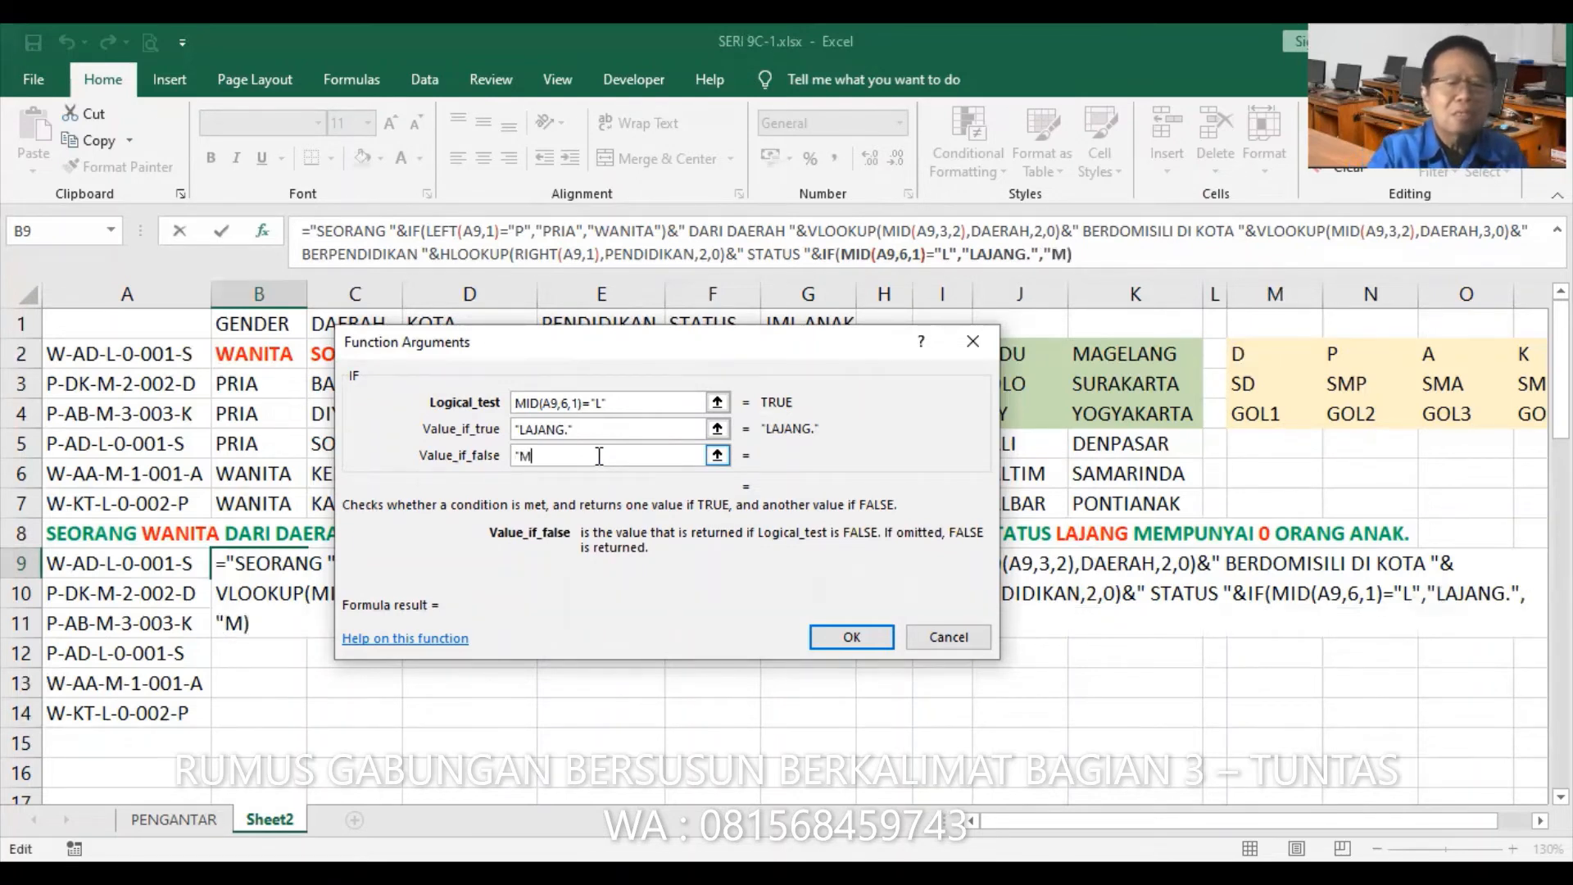
text(ENIKAH)
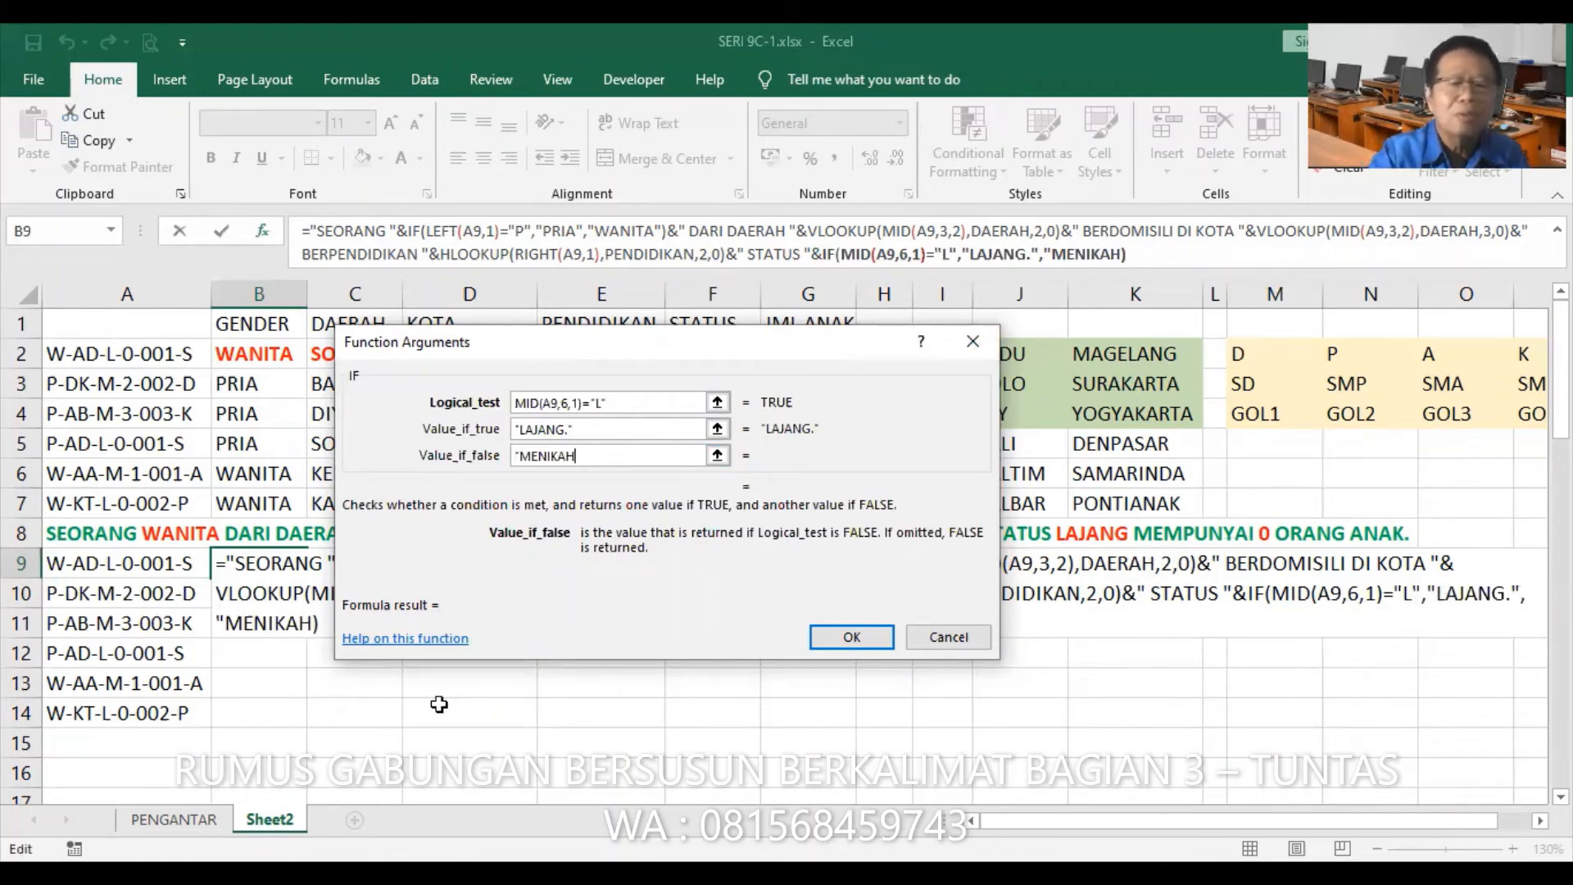
text( MEMPU)
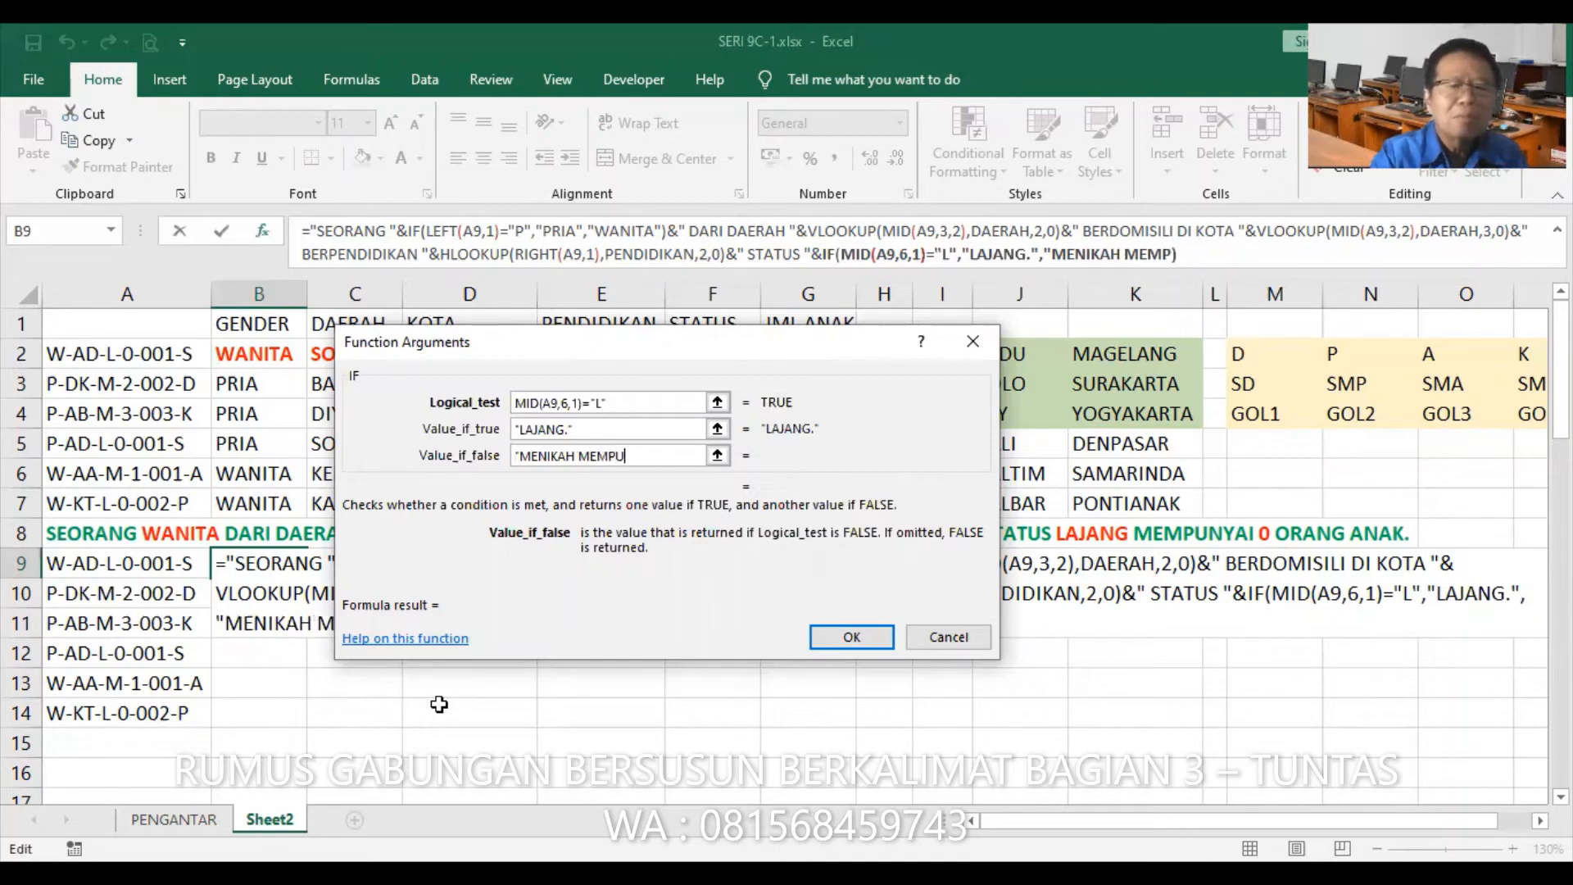
text(NYAI)
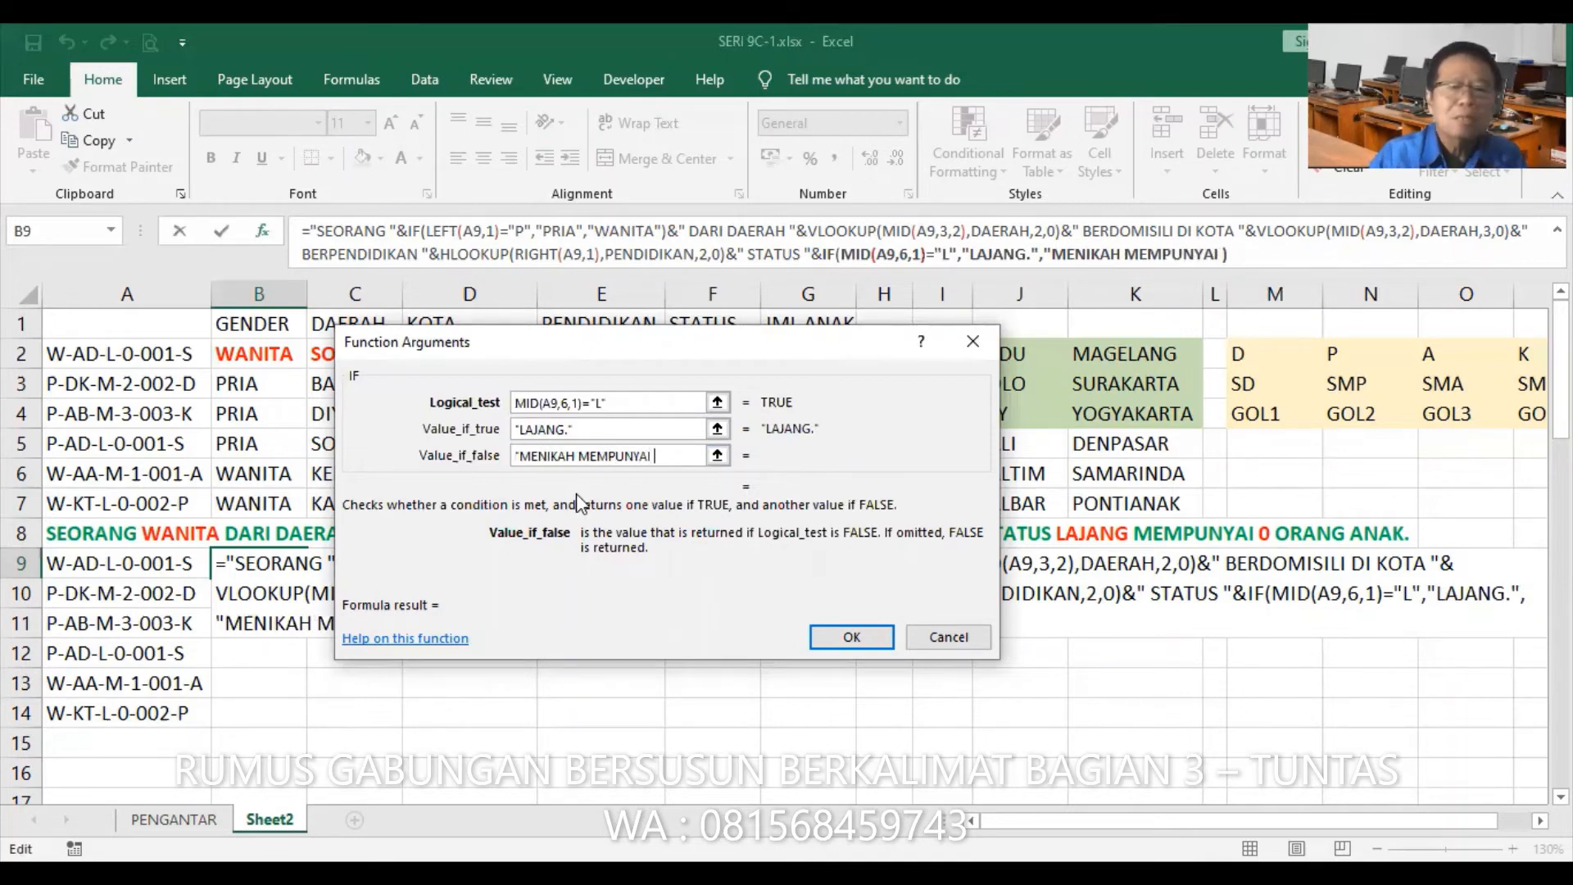
text( ")
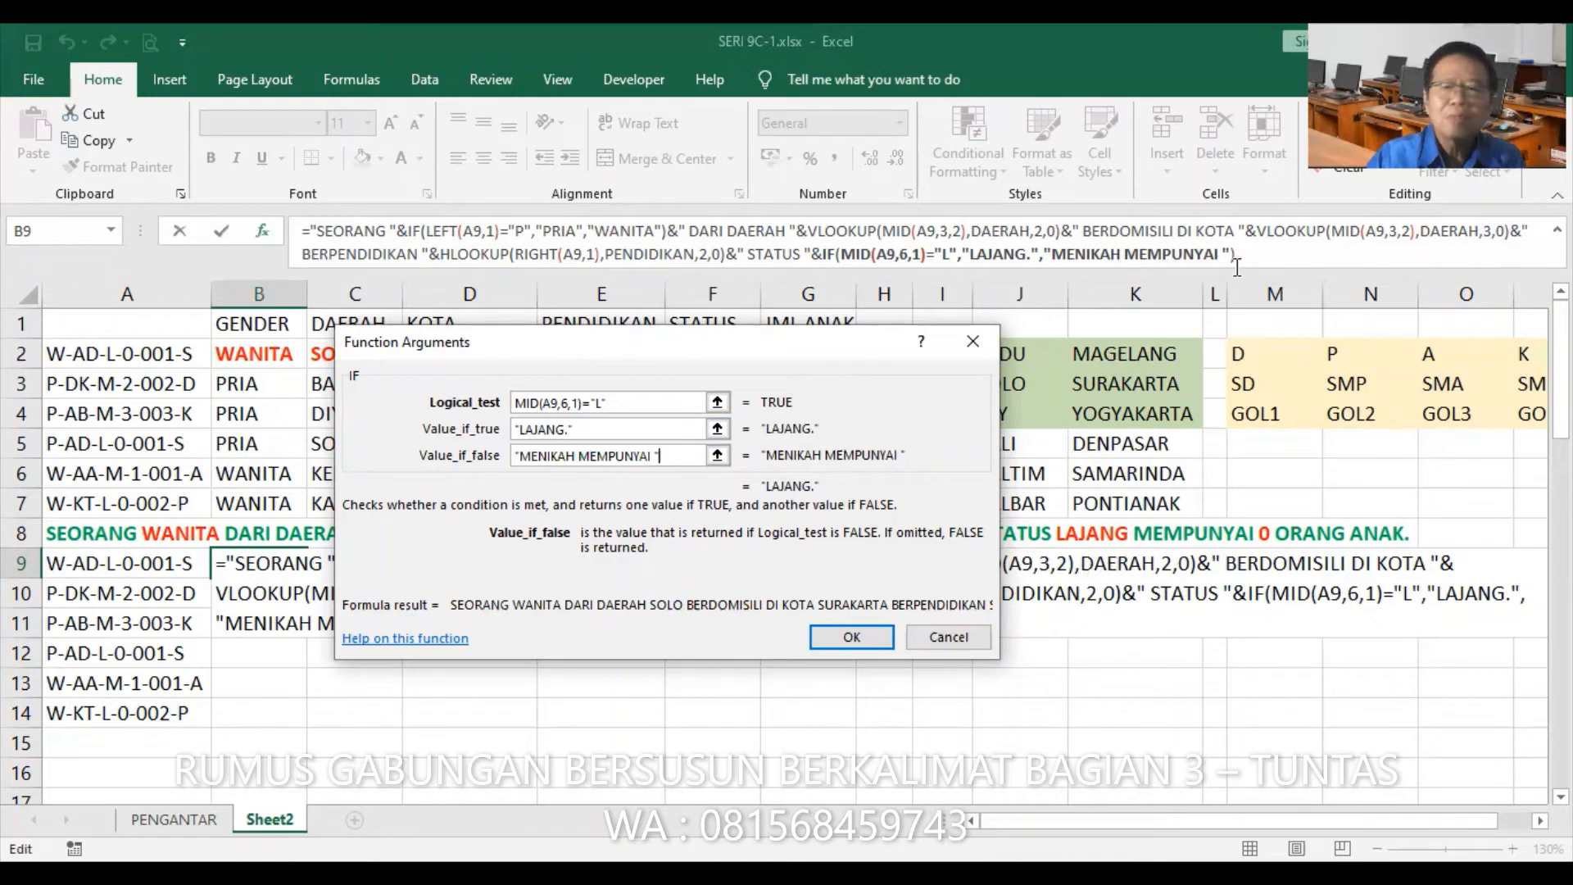
click(680, 458)
text(&)
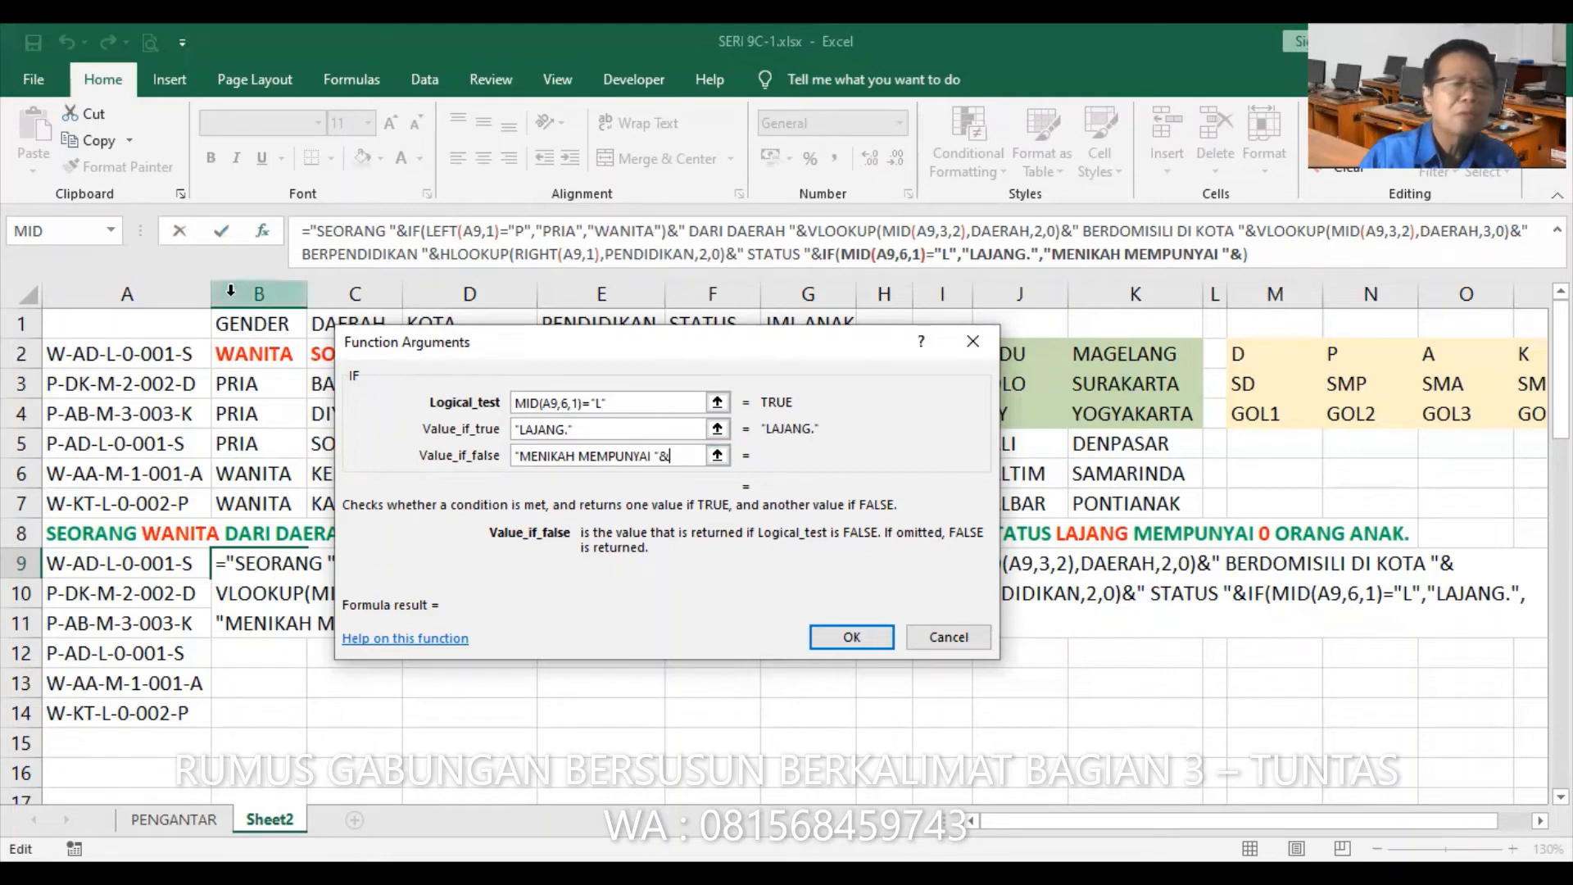
- Nest MID after "MENIKAH MEMPUNYAI " in the false value, extracting 1 character from A9 at position 8
click(110, 230)
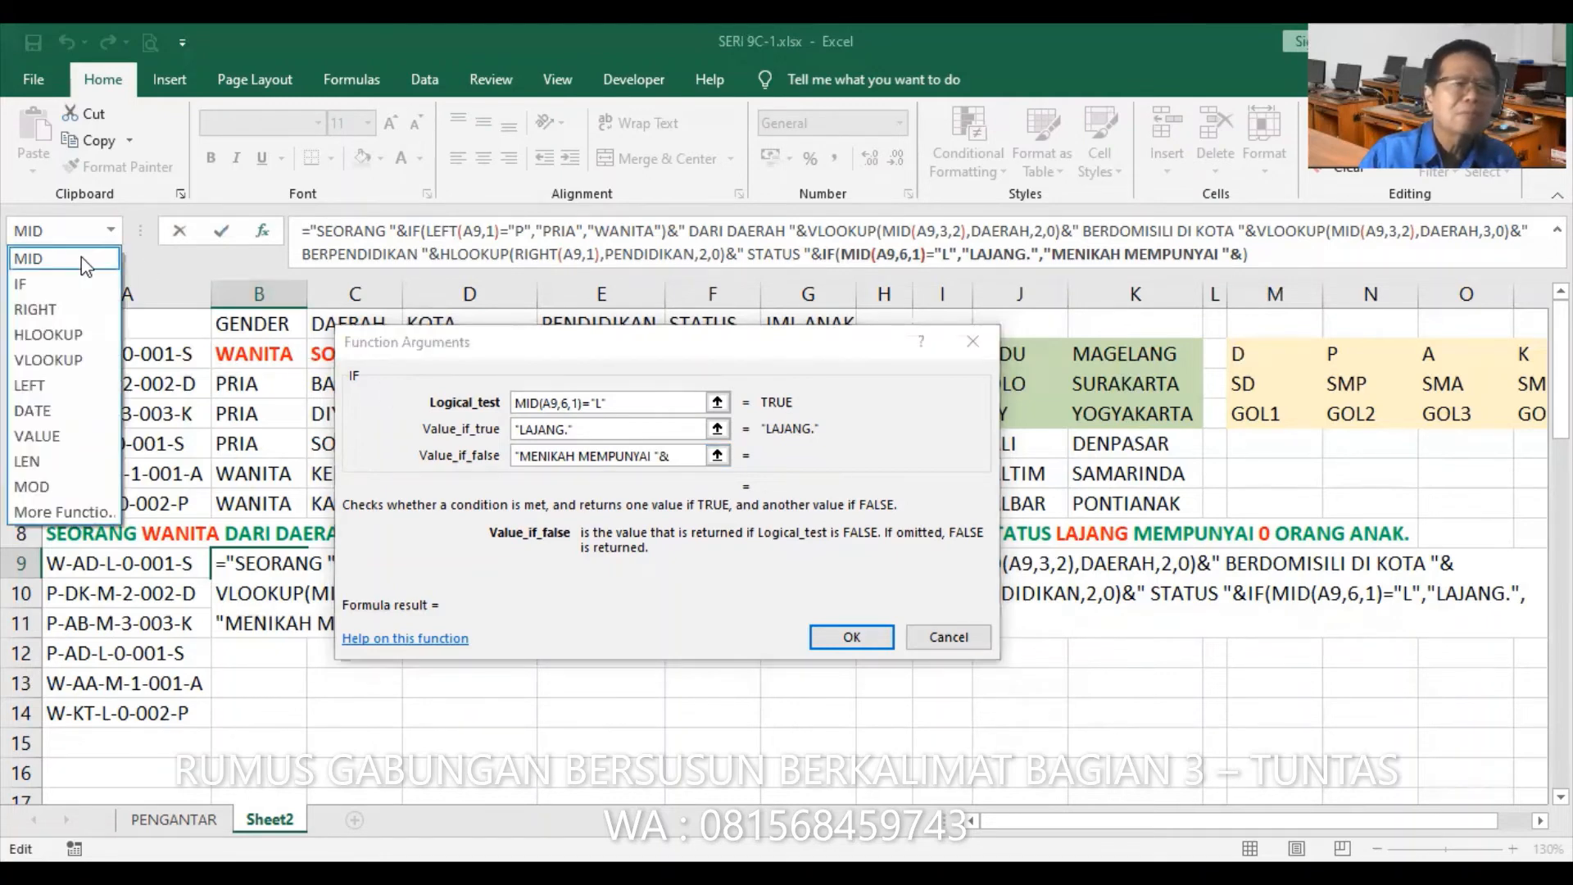
click(66, 259)
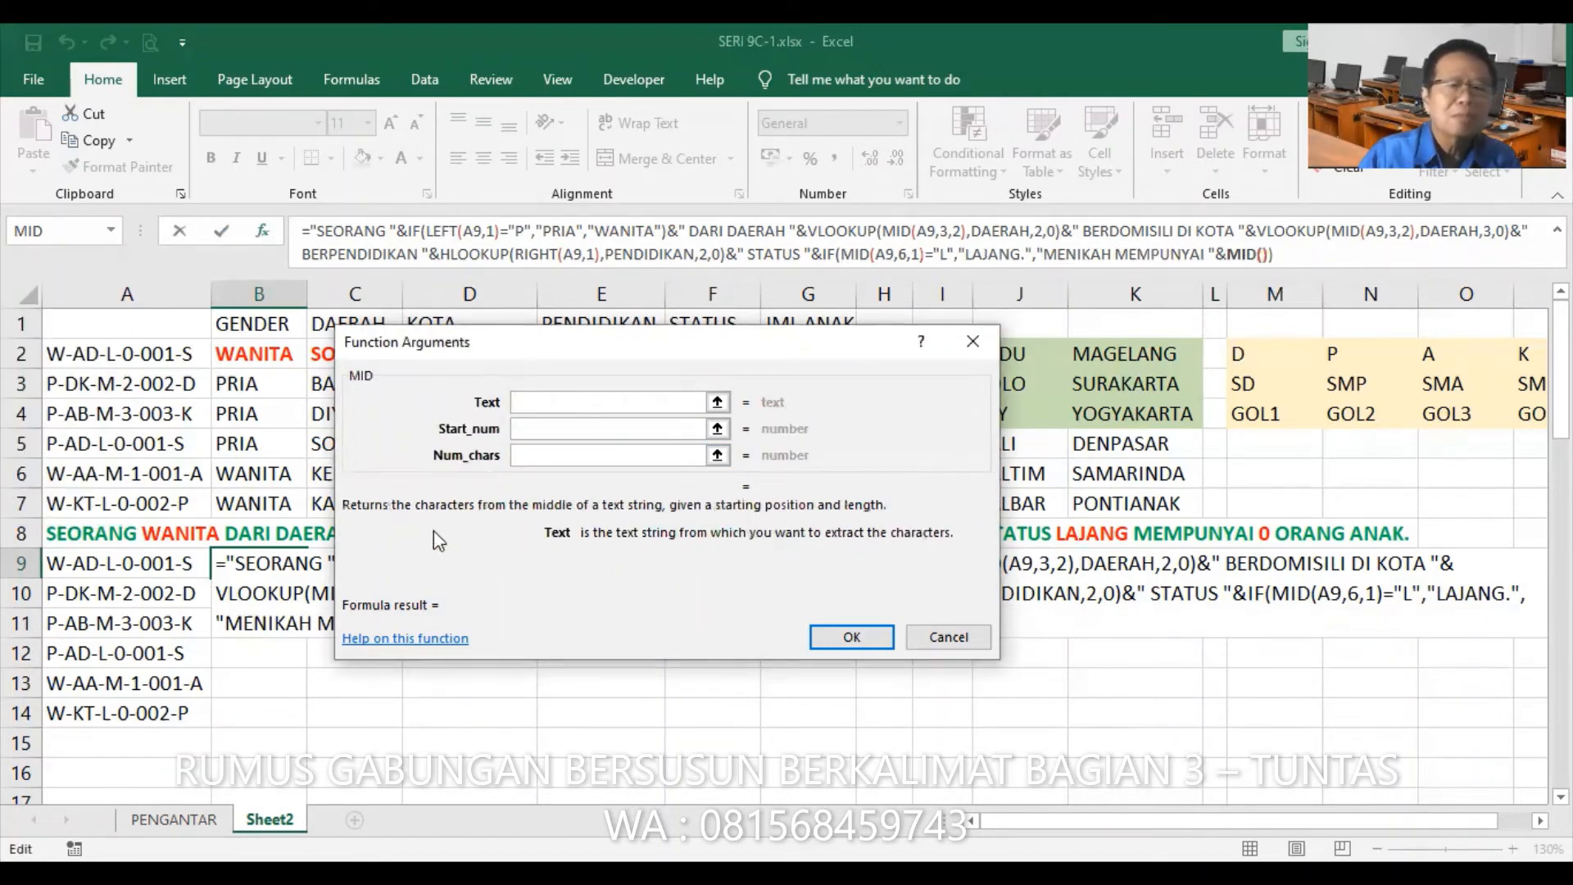
click(175, 565)
click(551, 430)
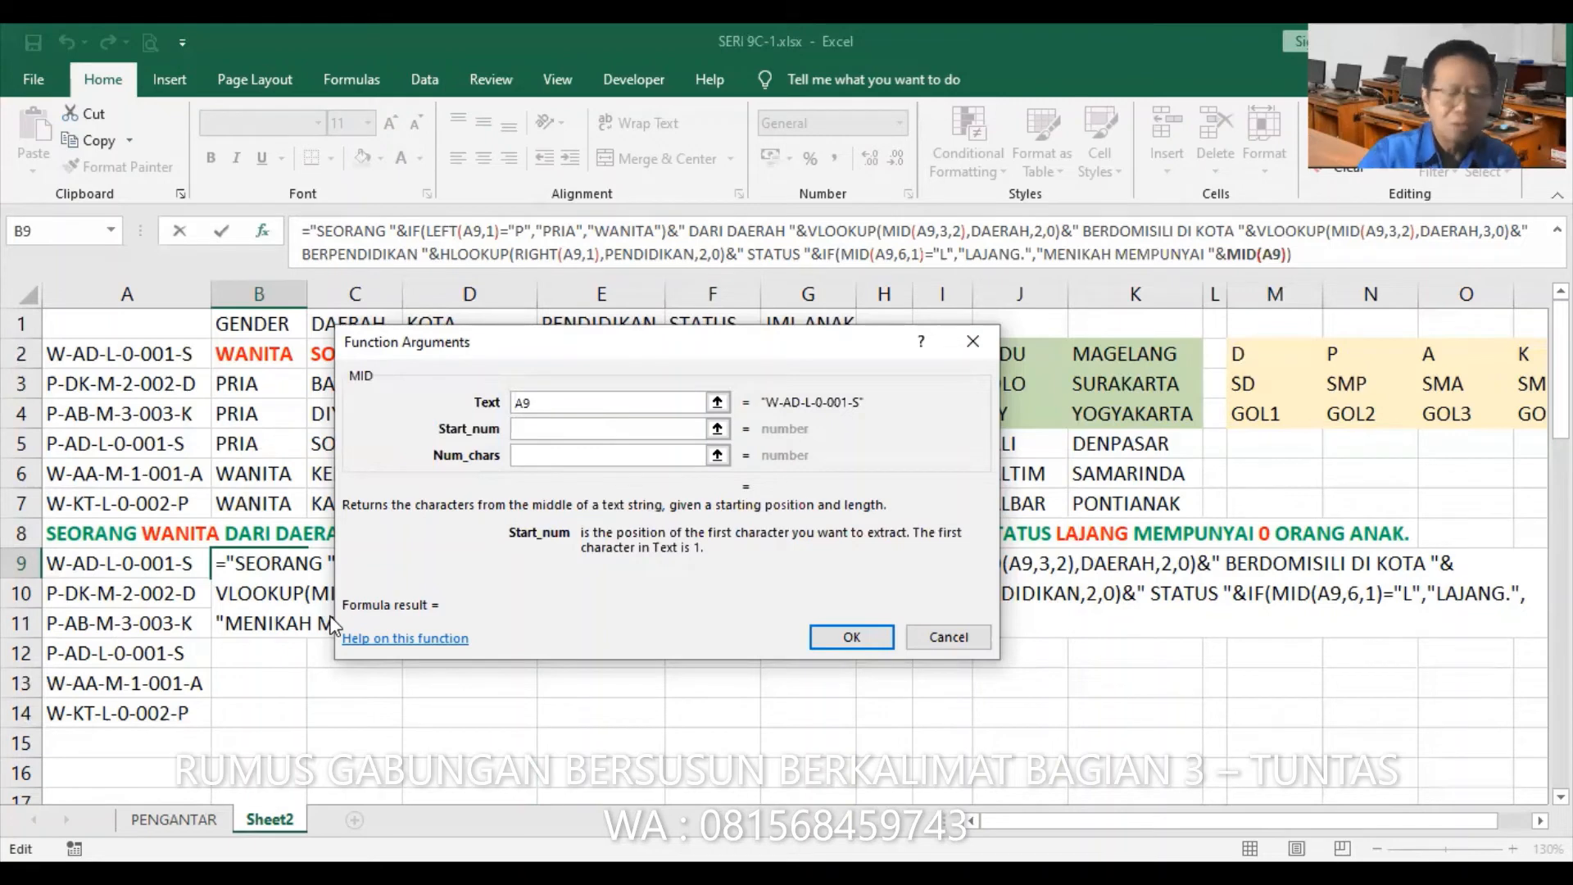
text(8)
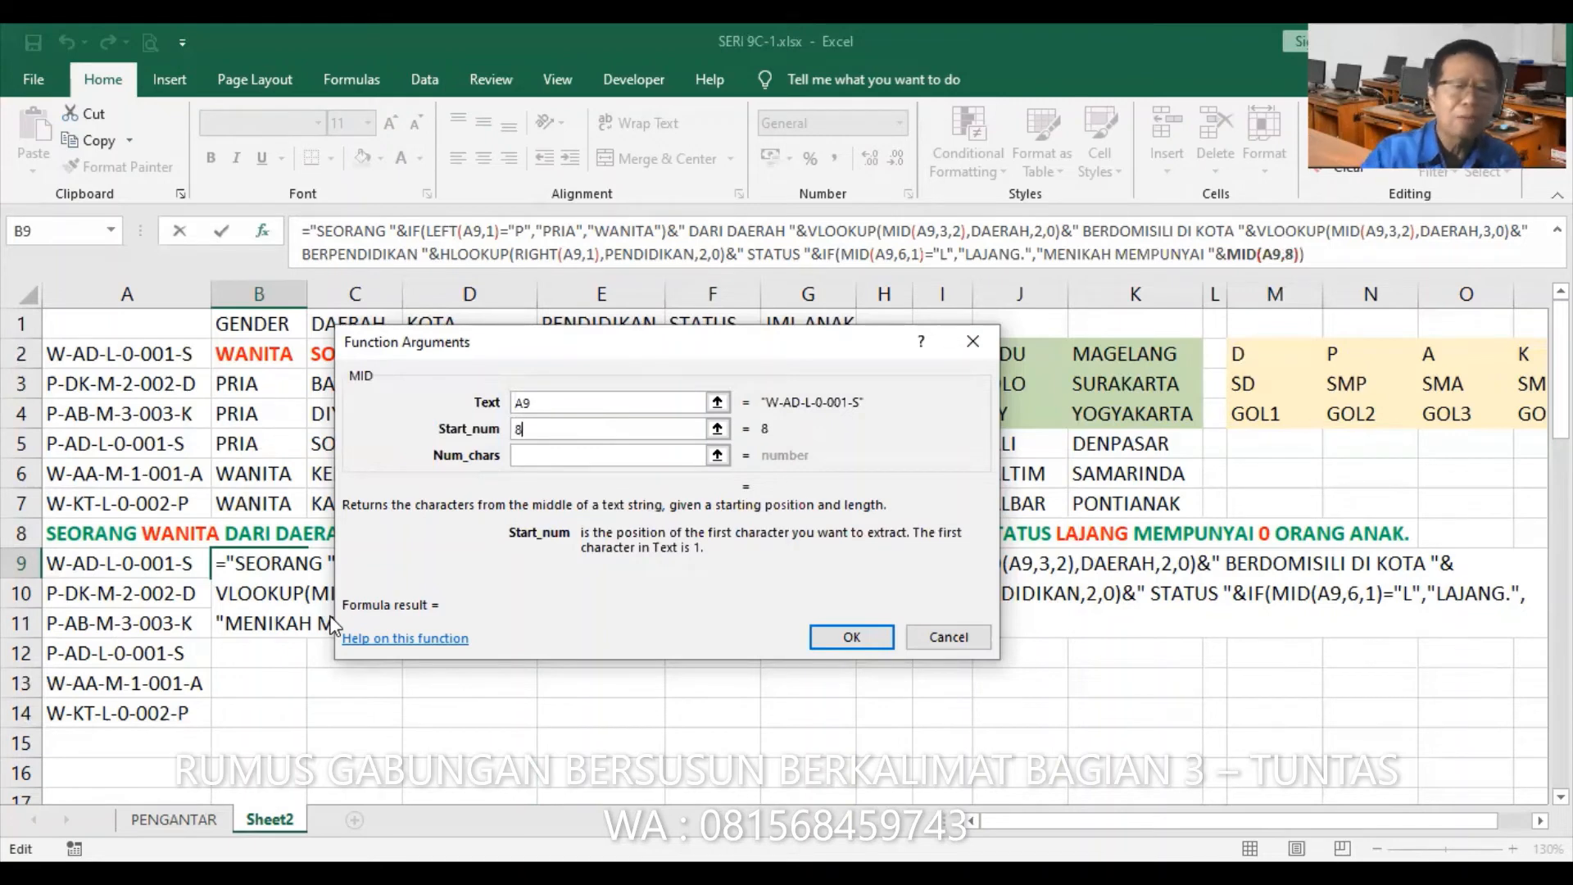
click(626, 456)
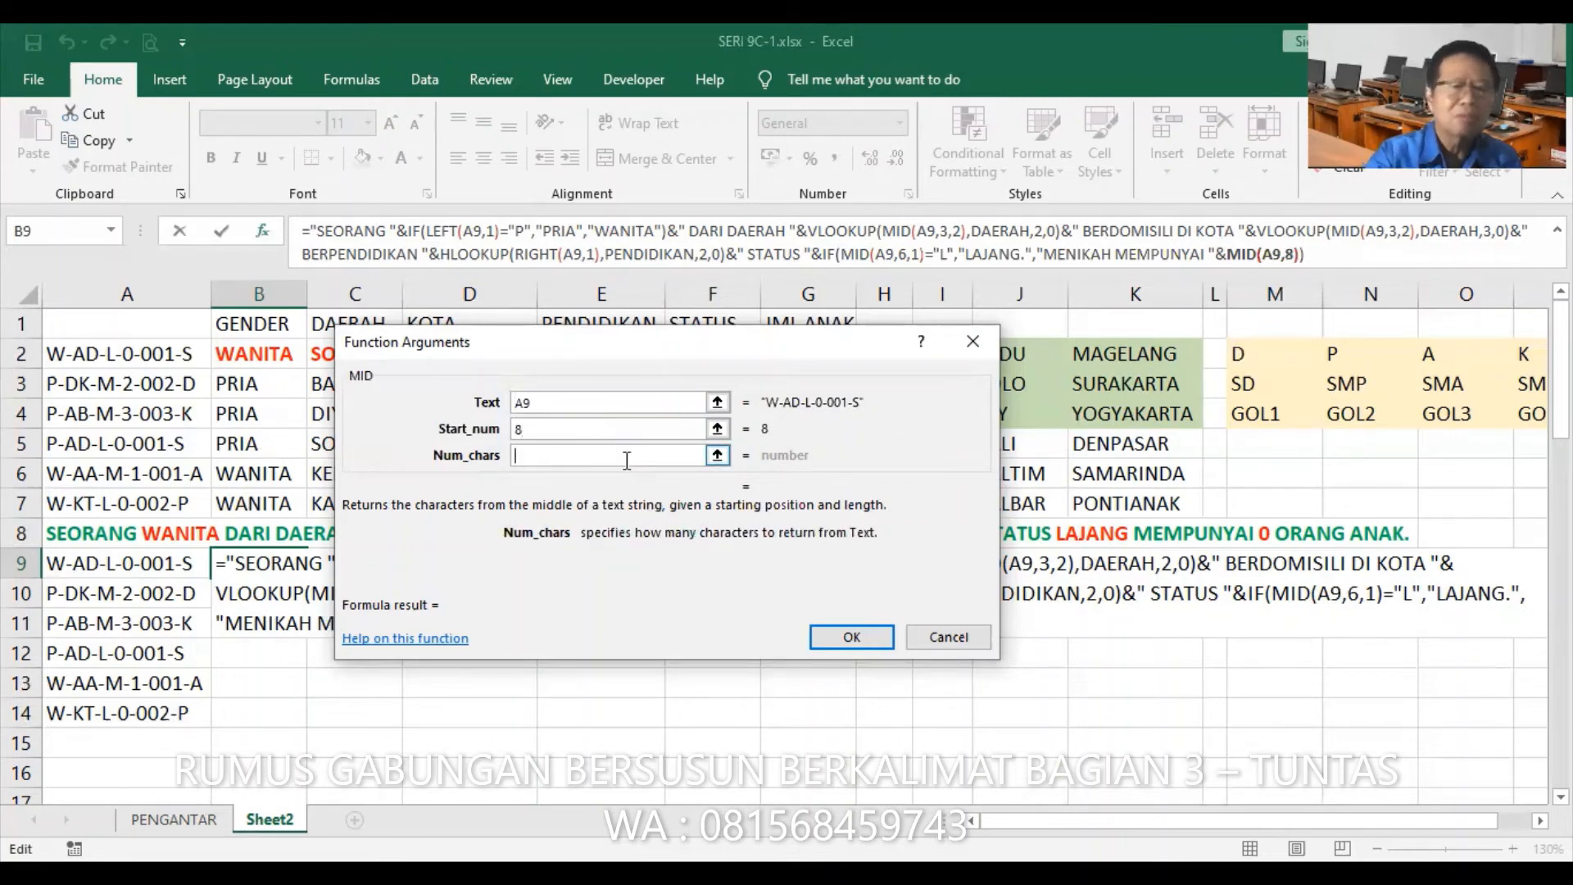
text(1)
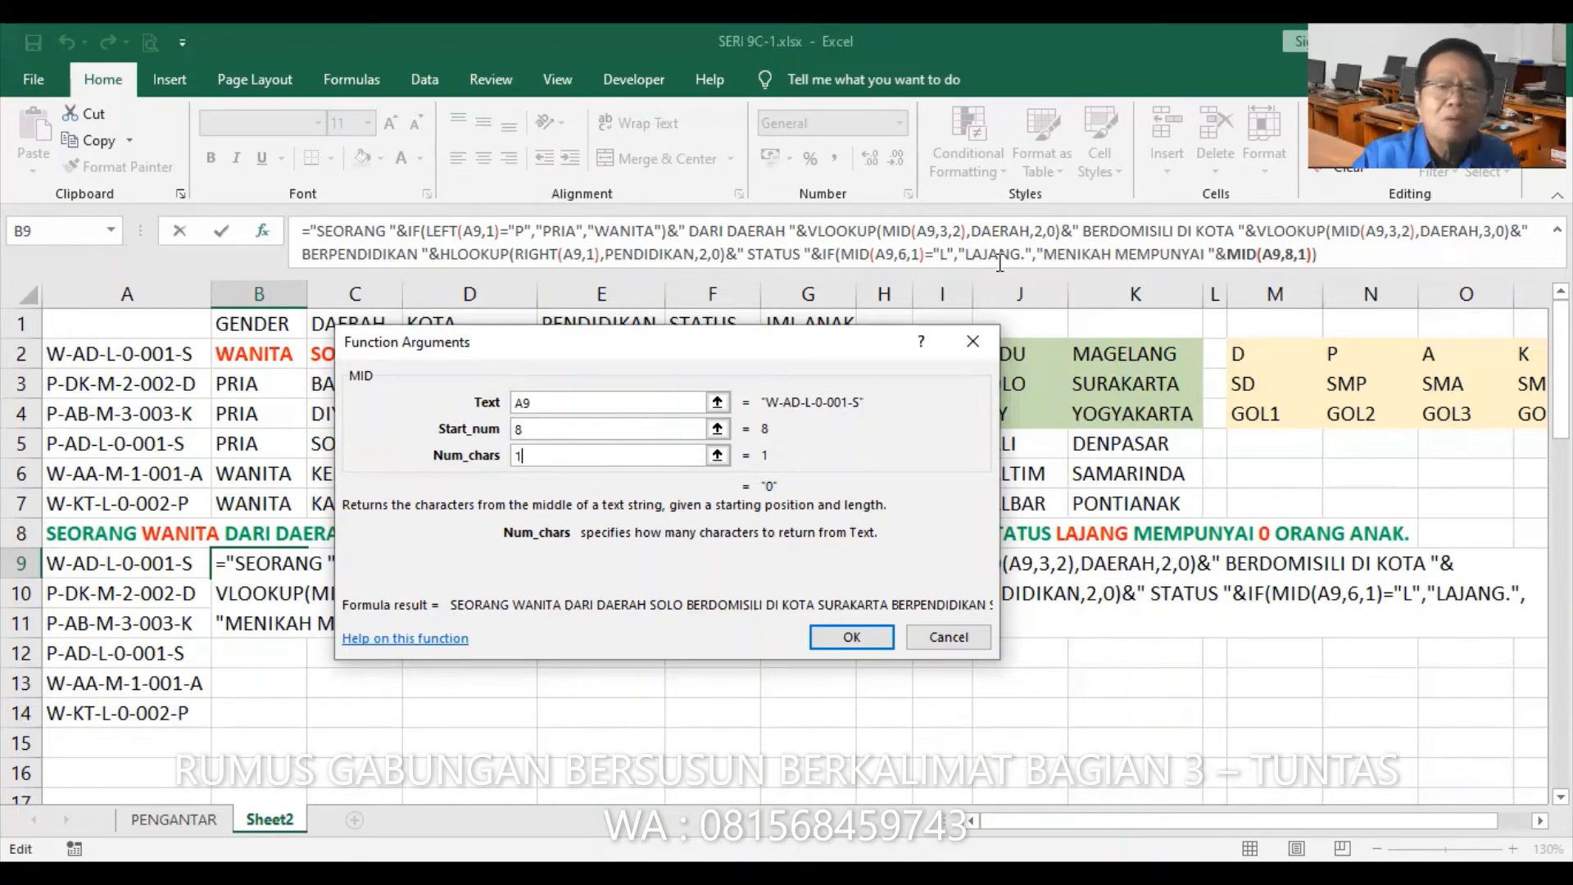
- Append &" ORANG ANAK." after the MID part in the false value of the status IF
click(830, 255)
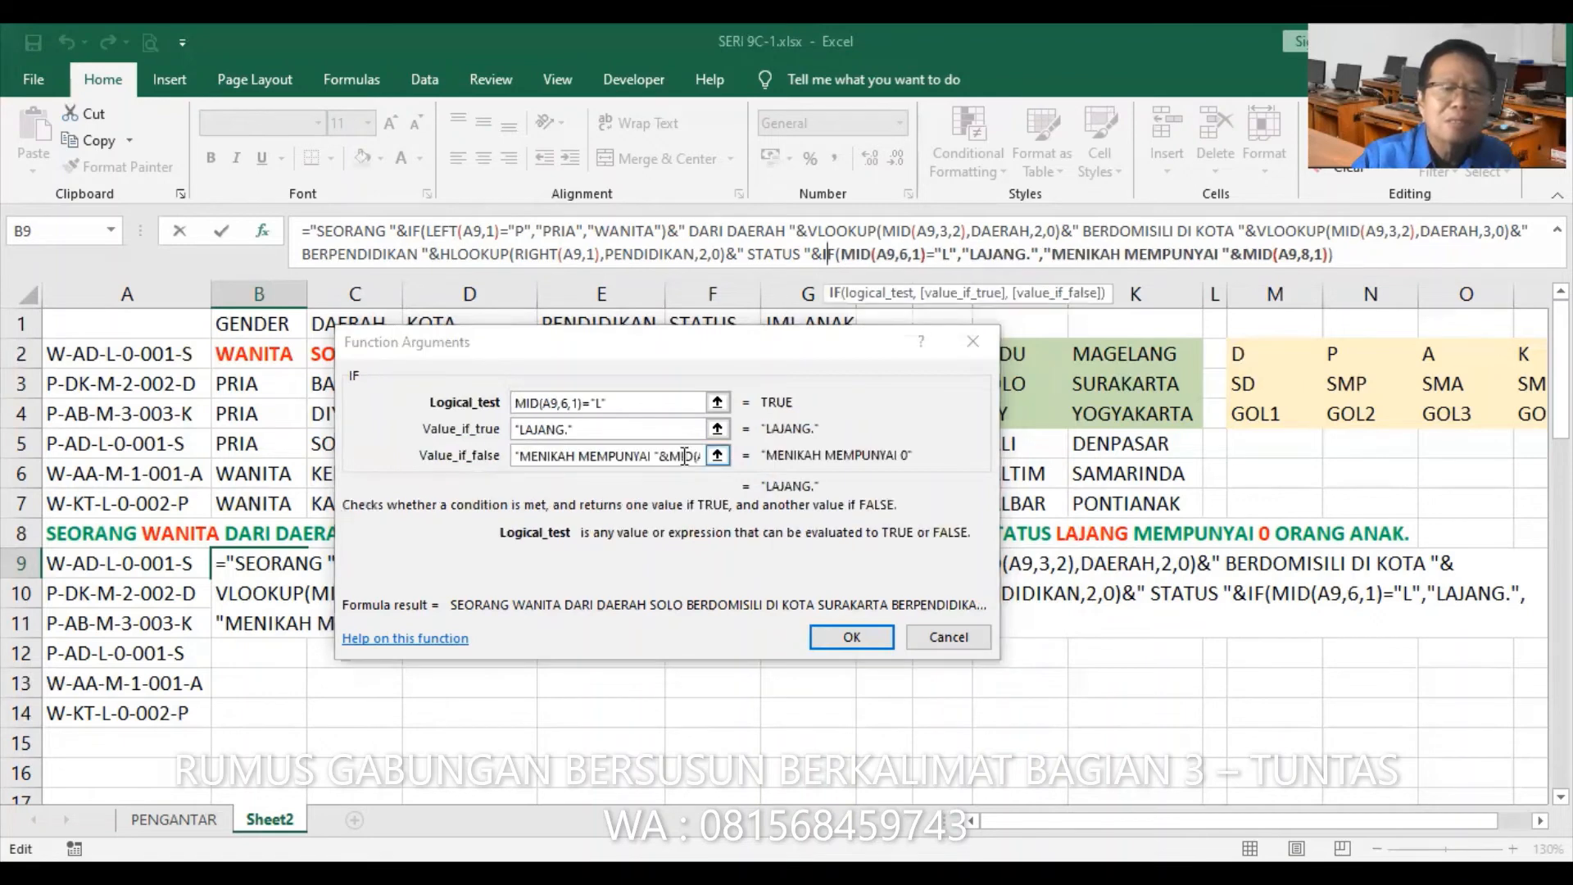
click(652, 558)
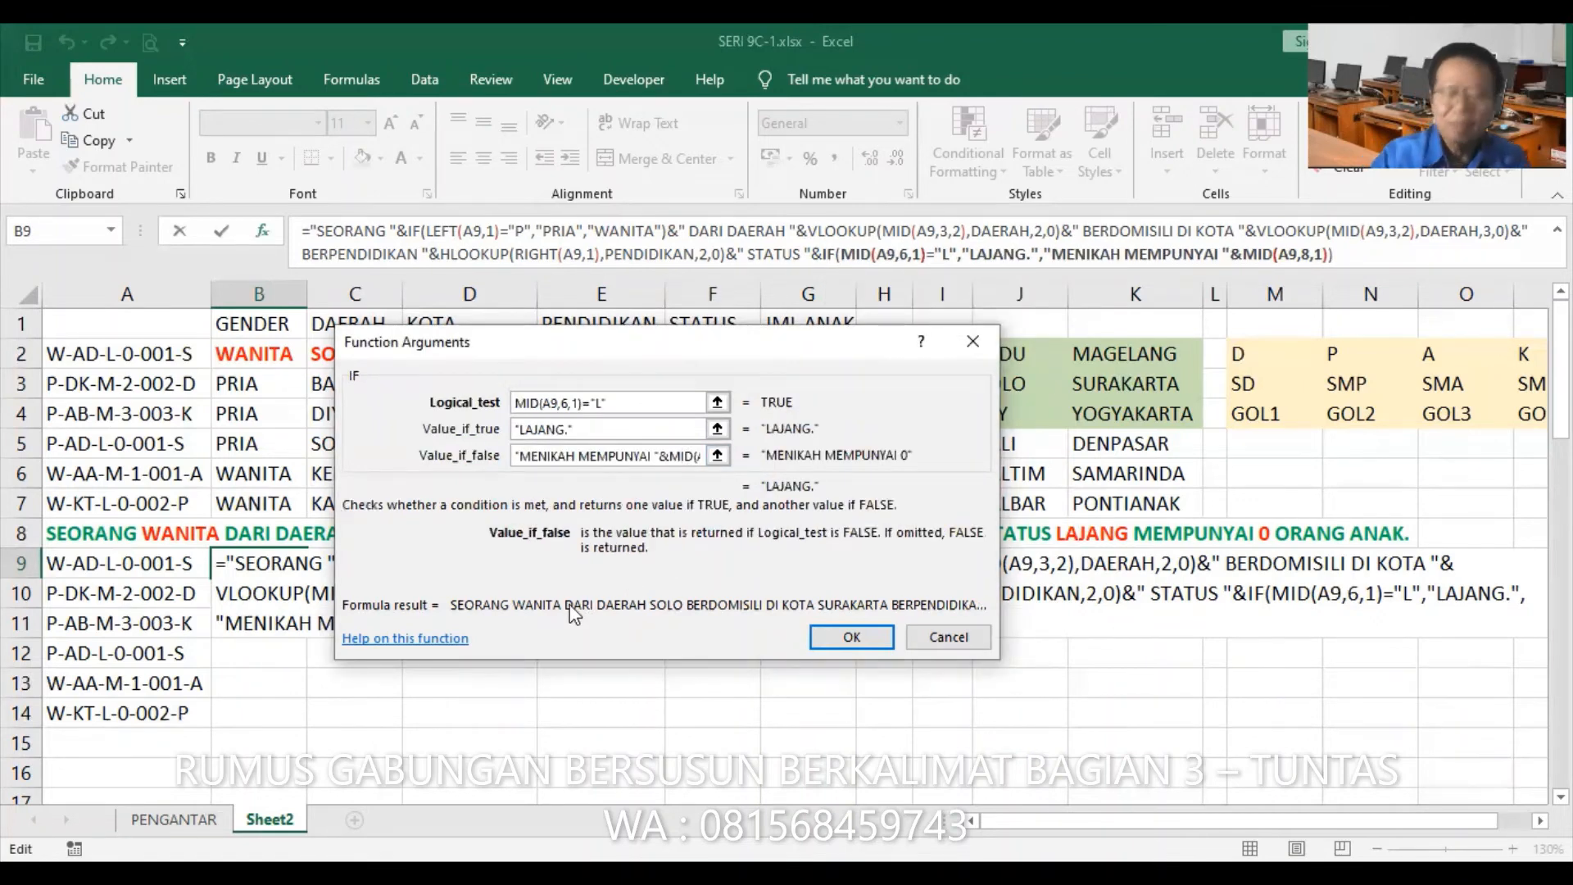
key(Right)
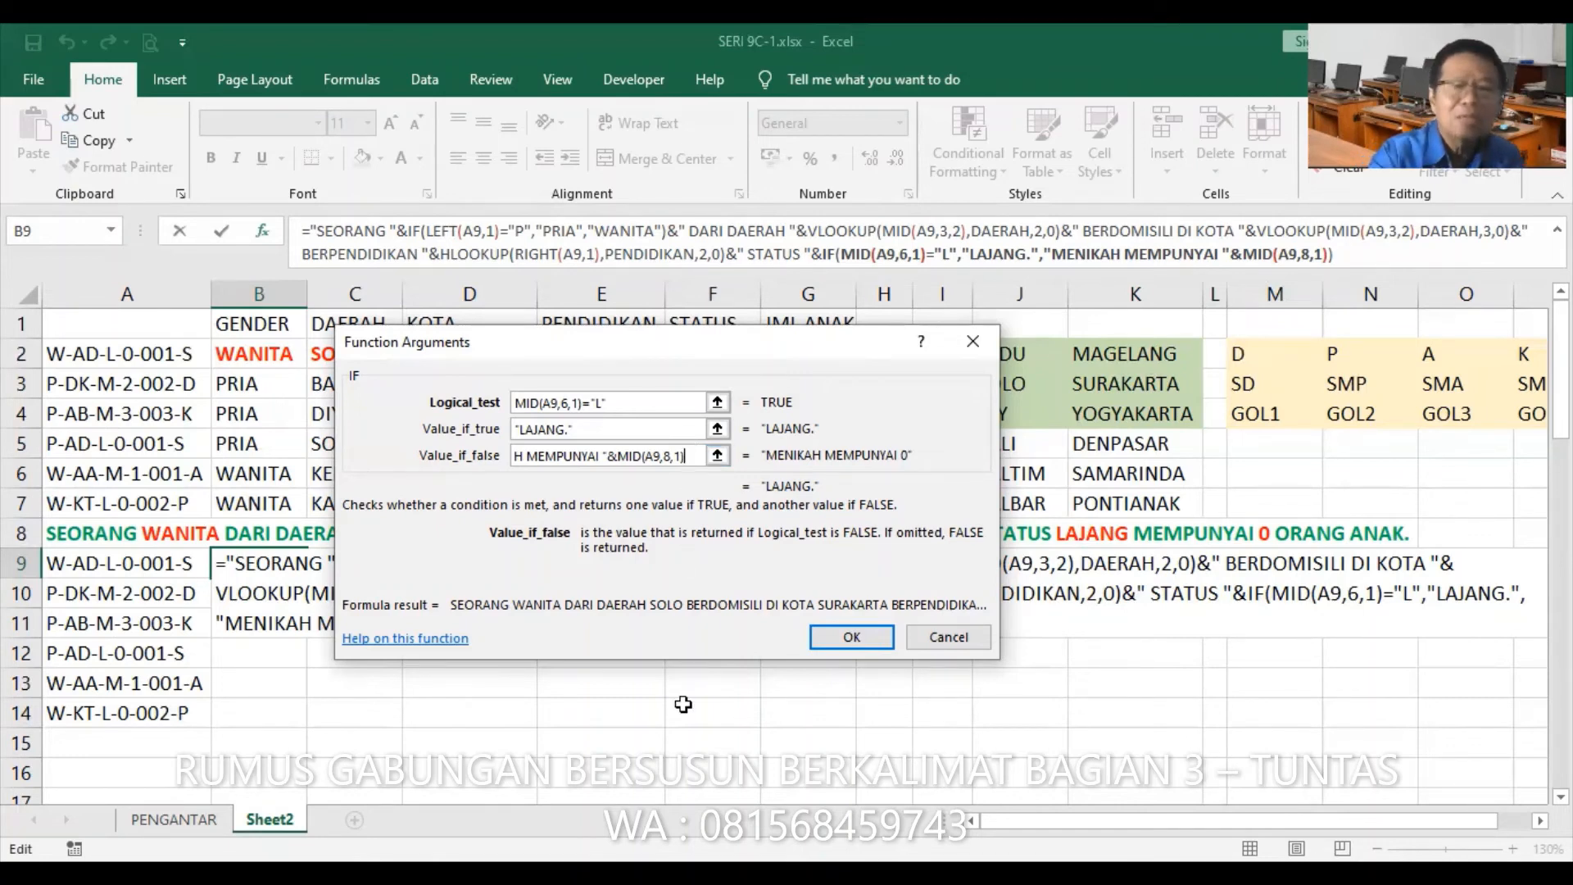
text(&)
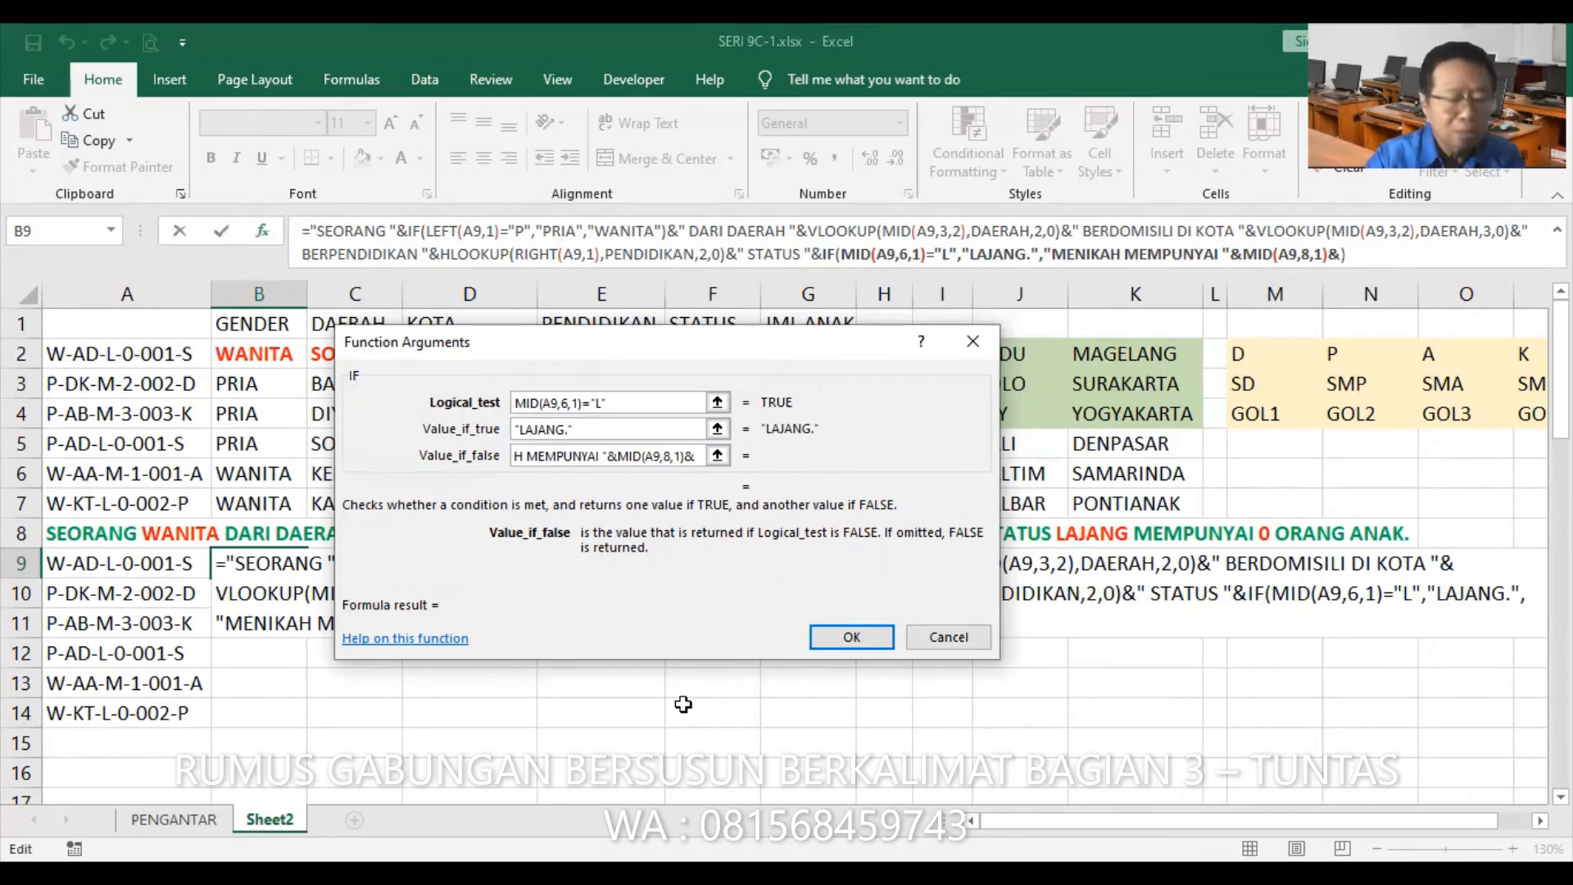
text(" )
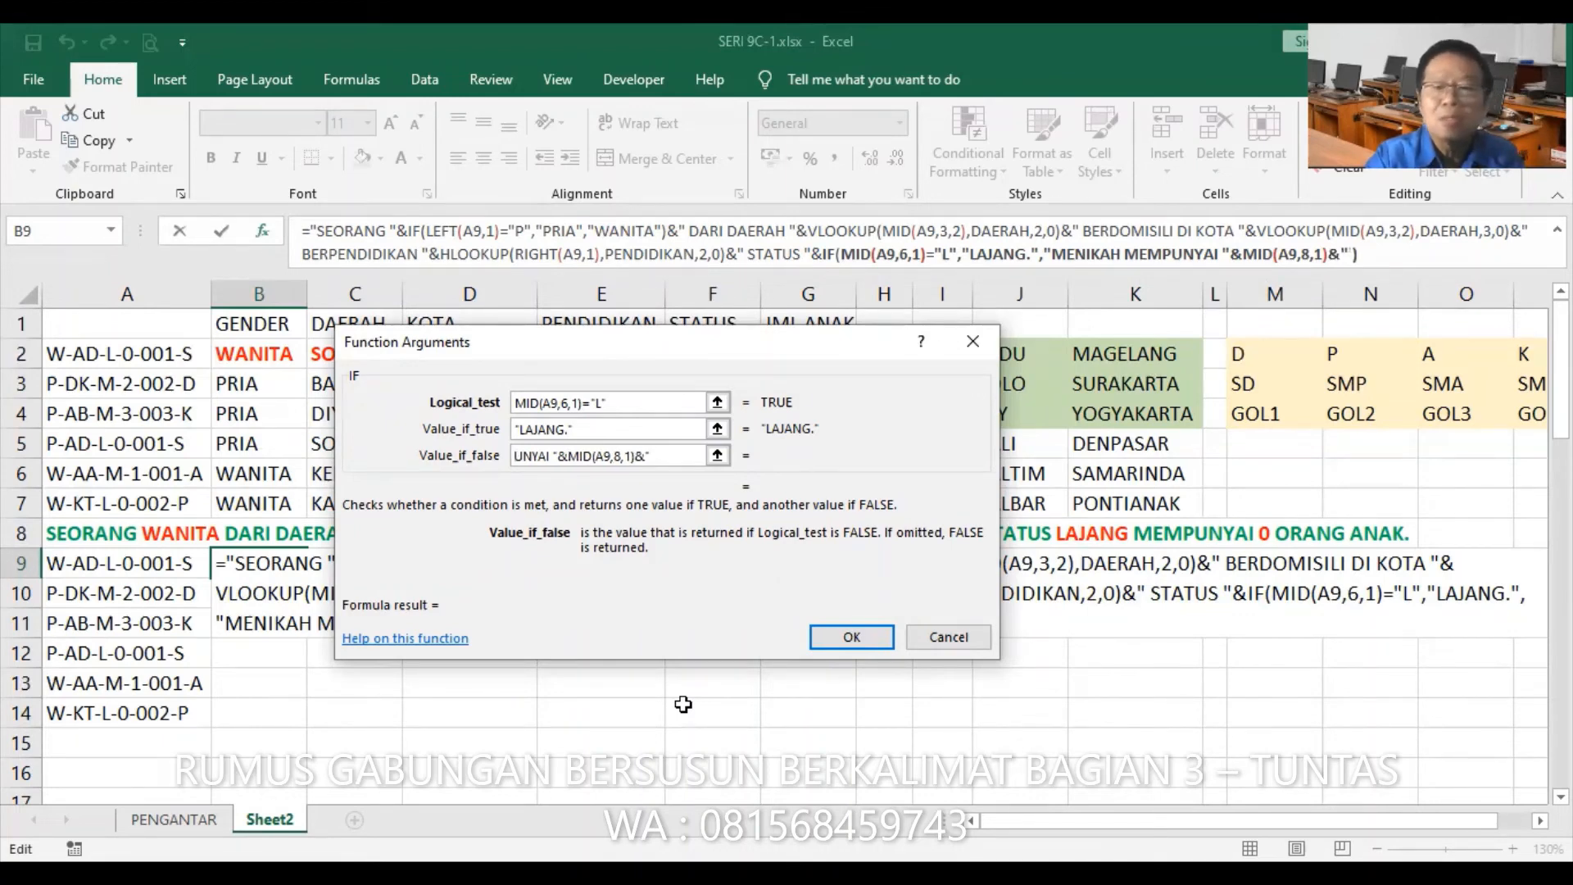
text(ORANG )
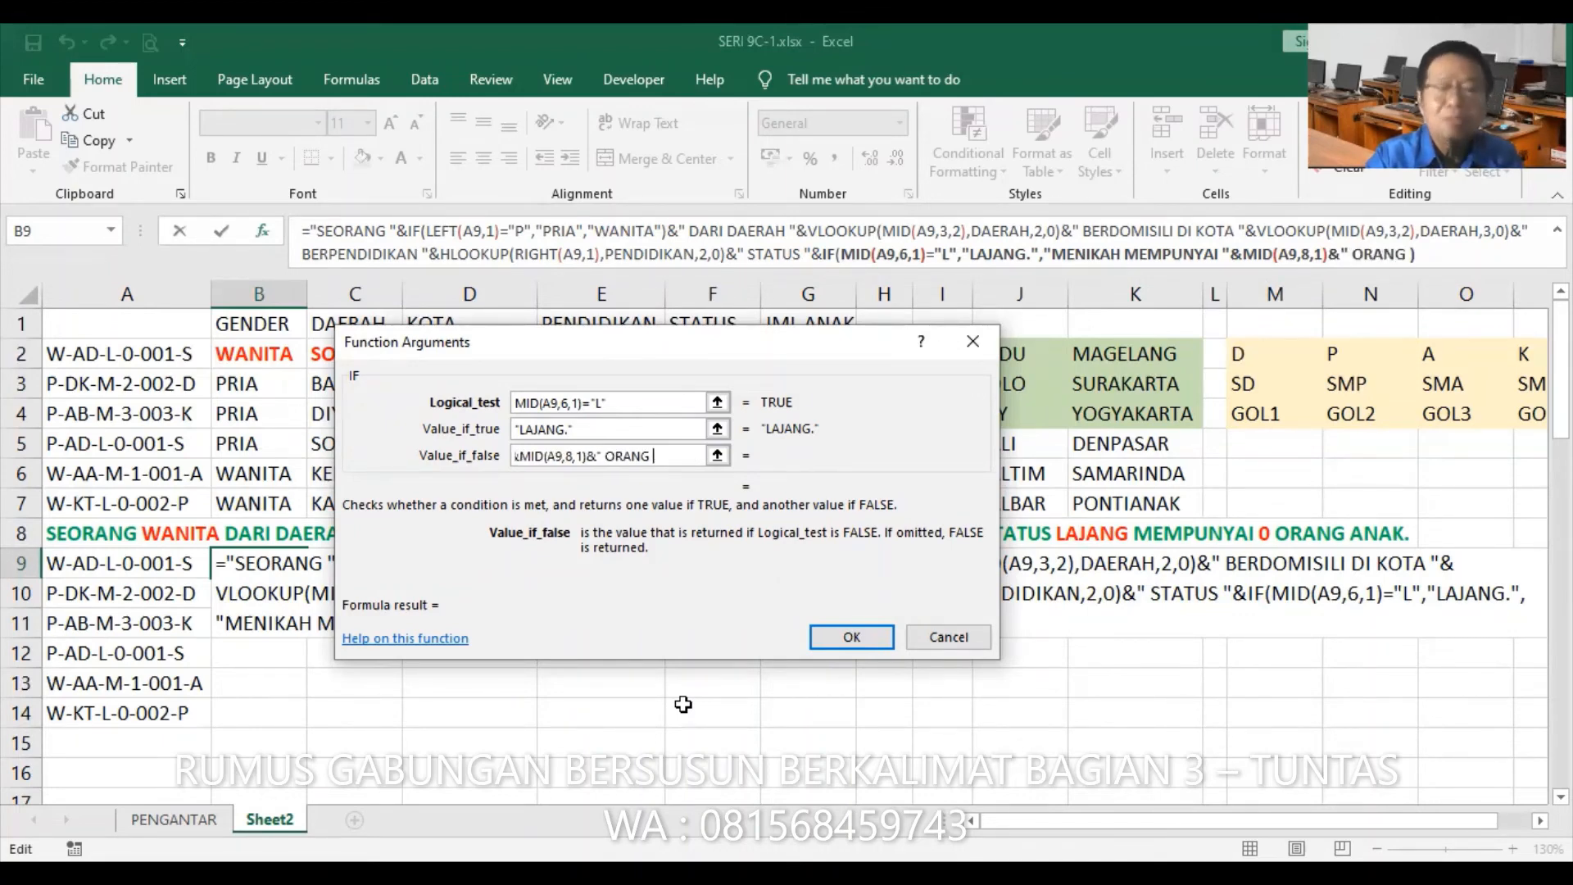
text(ANAK)
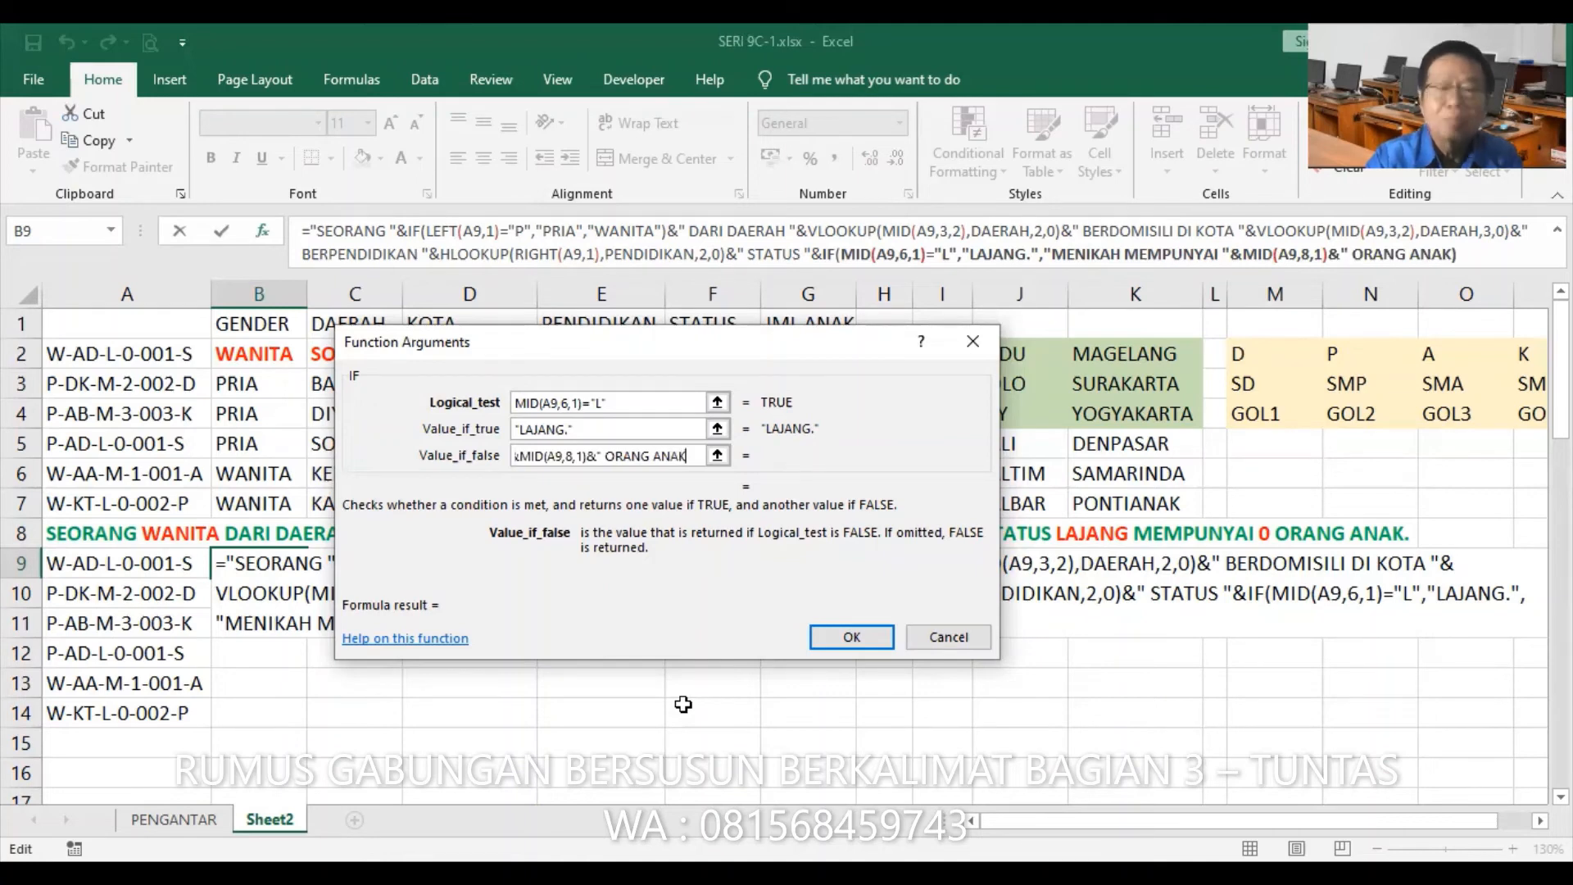
text(.")
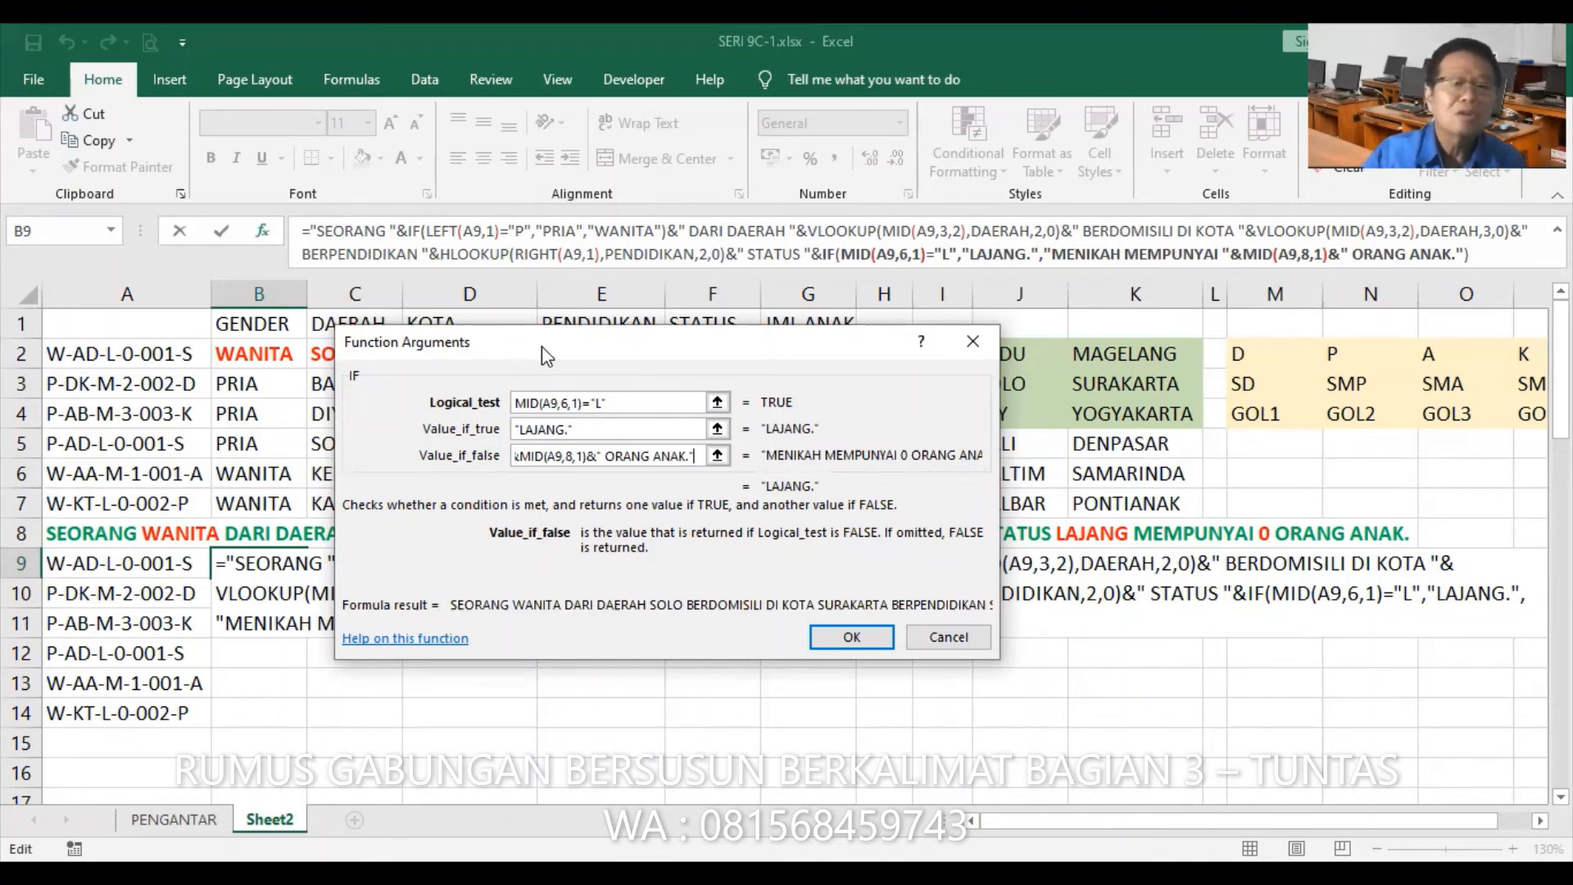
drag(455, 358, 371, 368)
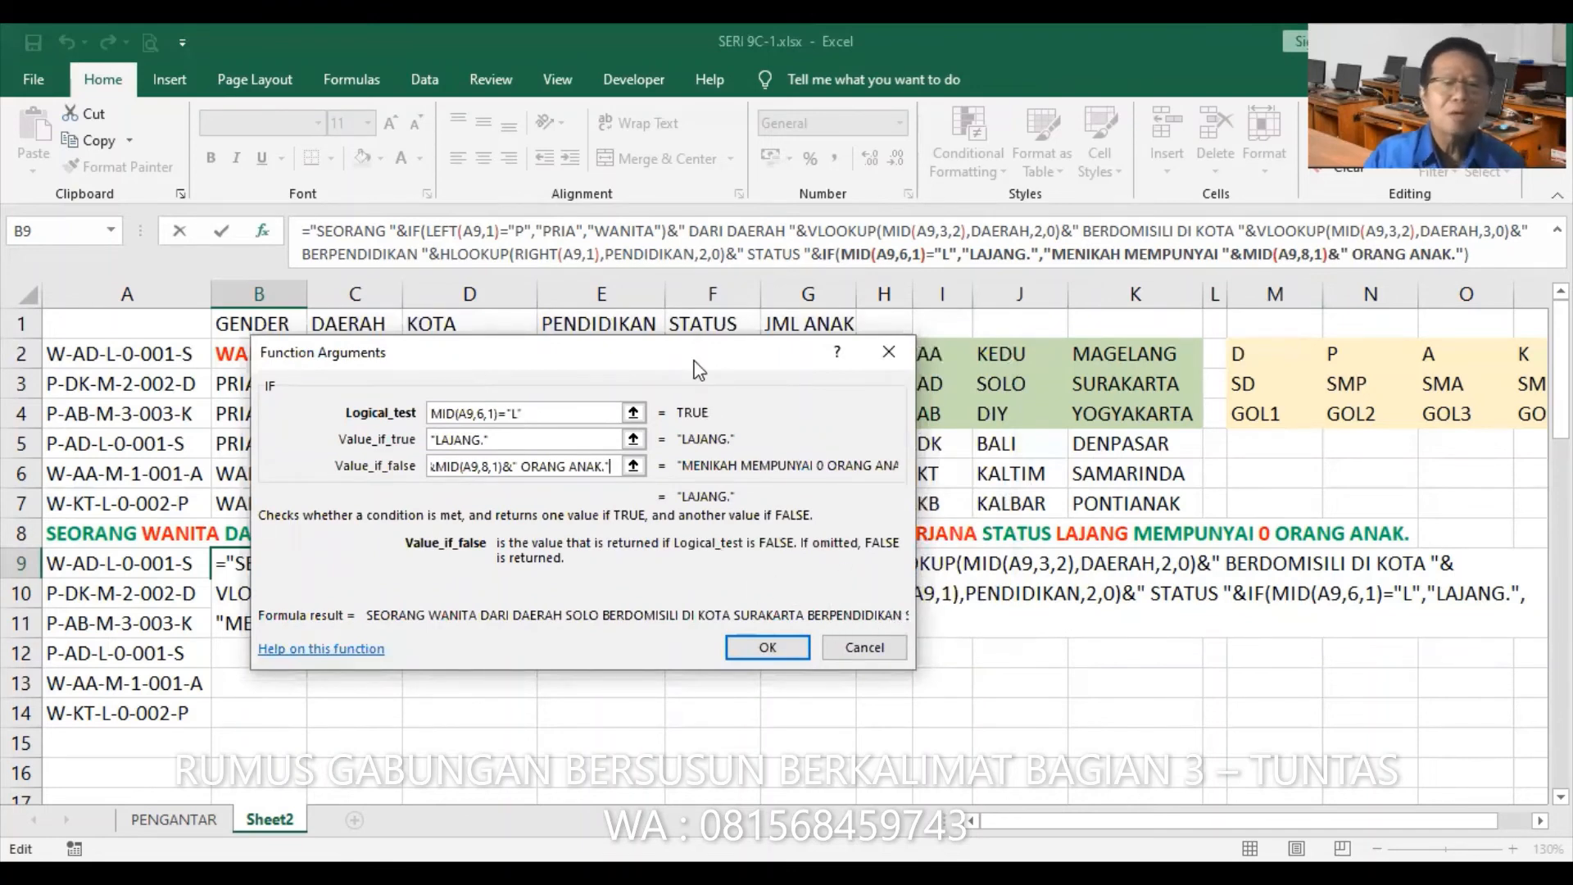
drag(687, 357, 606, 343)
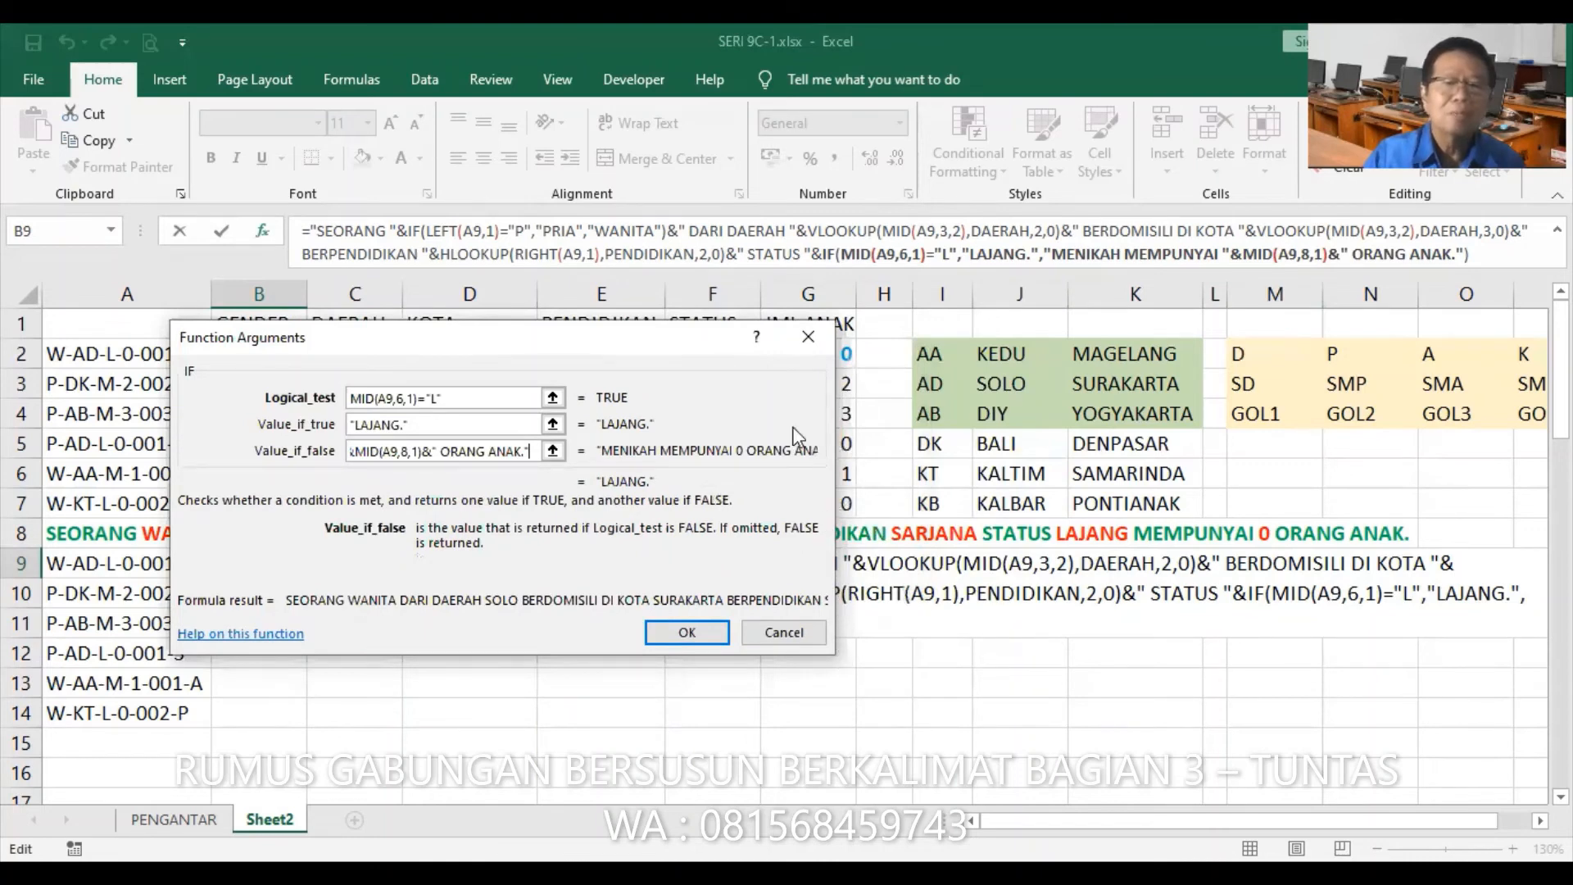
click(1489, 256)
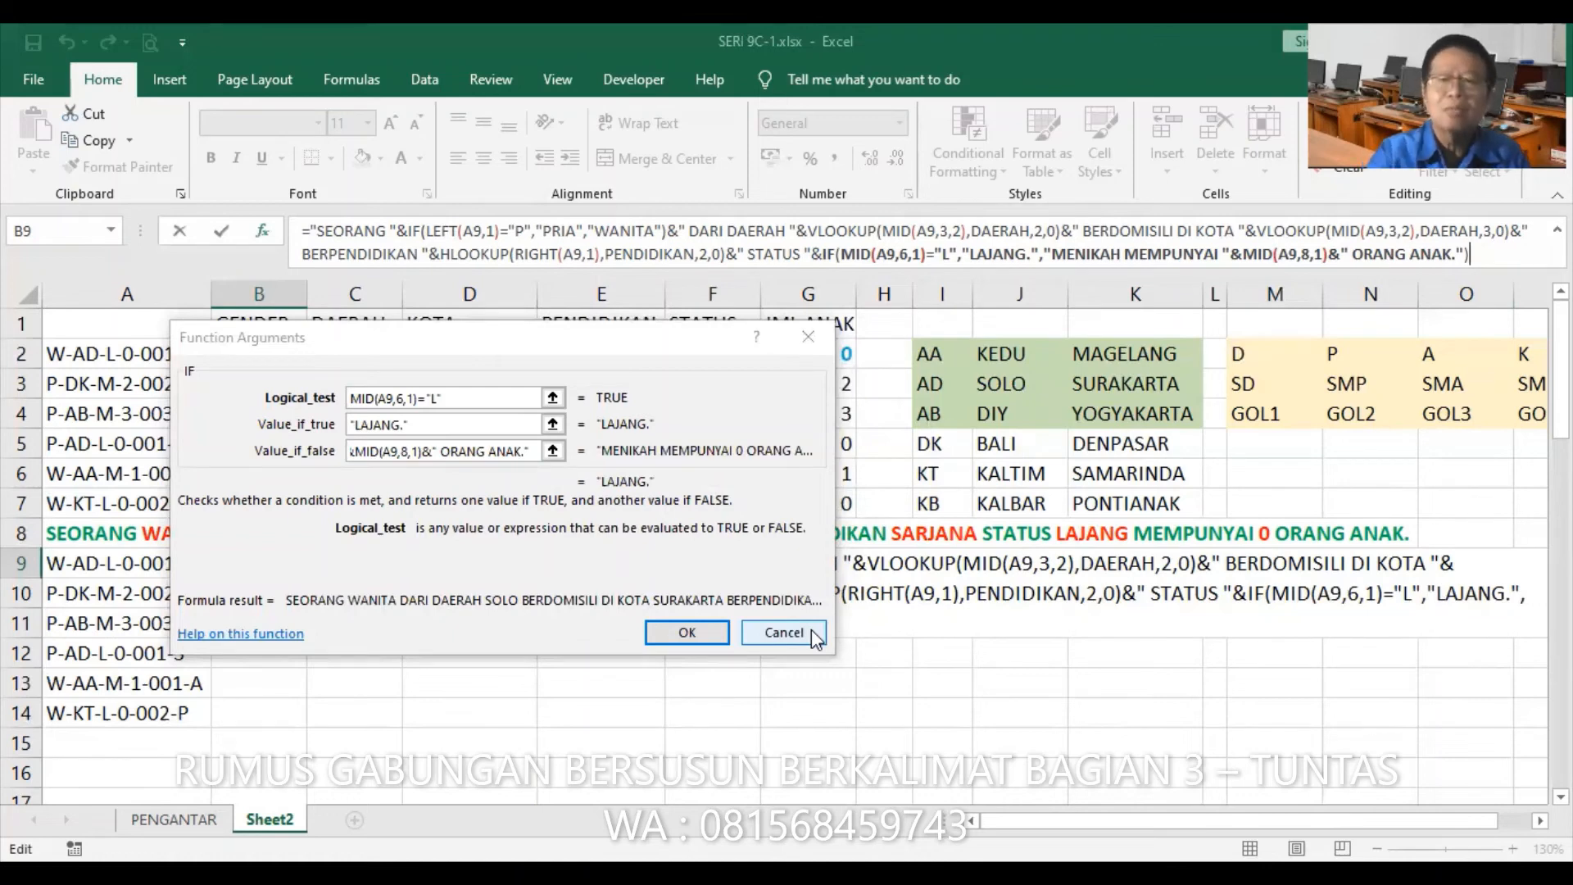
text(&)
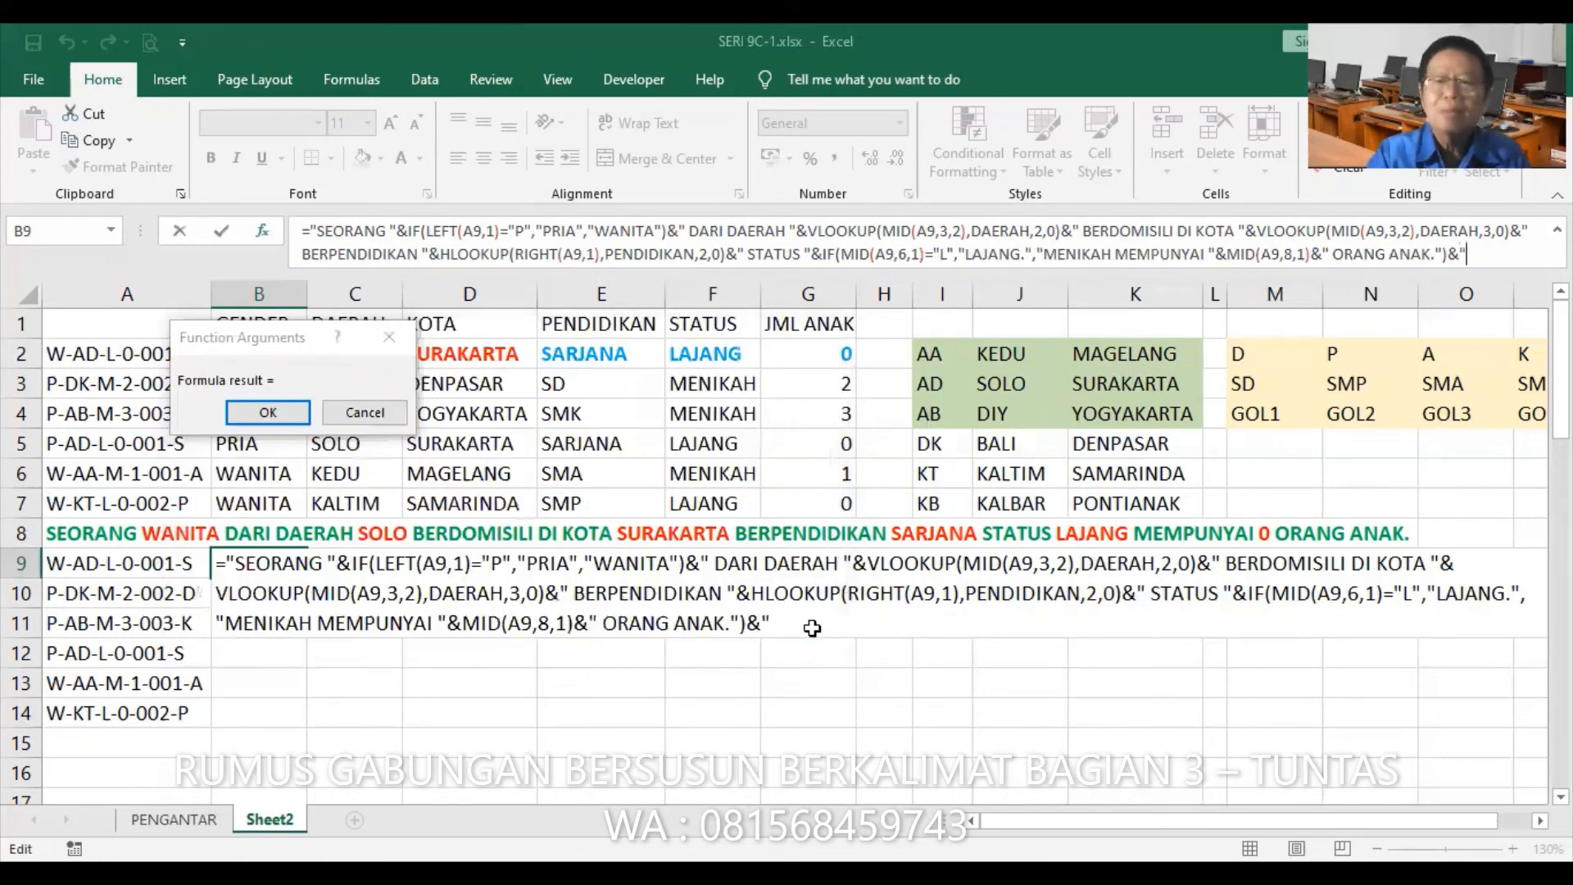
text(")
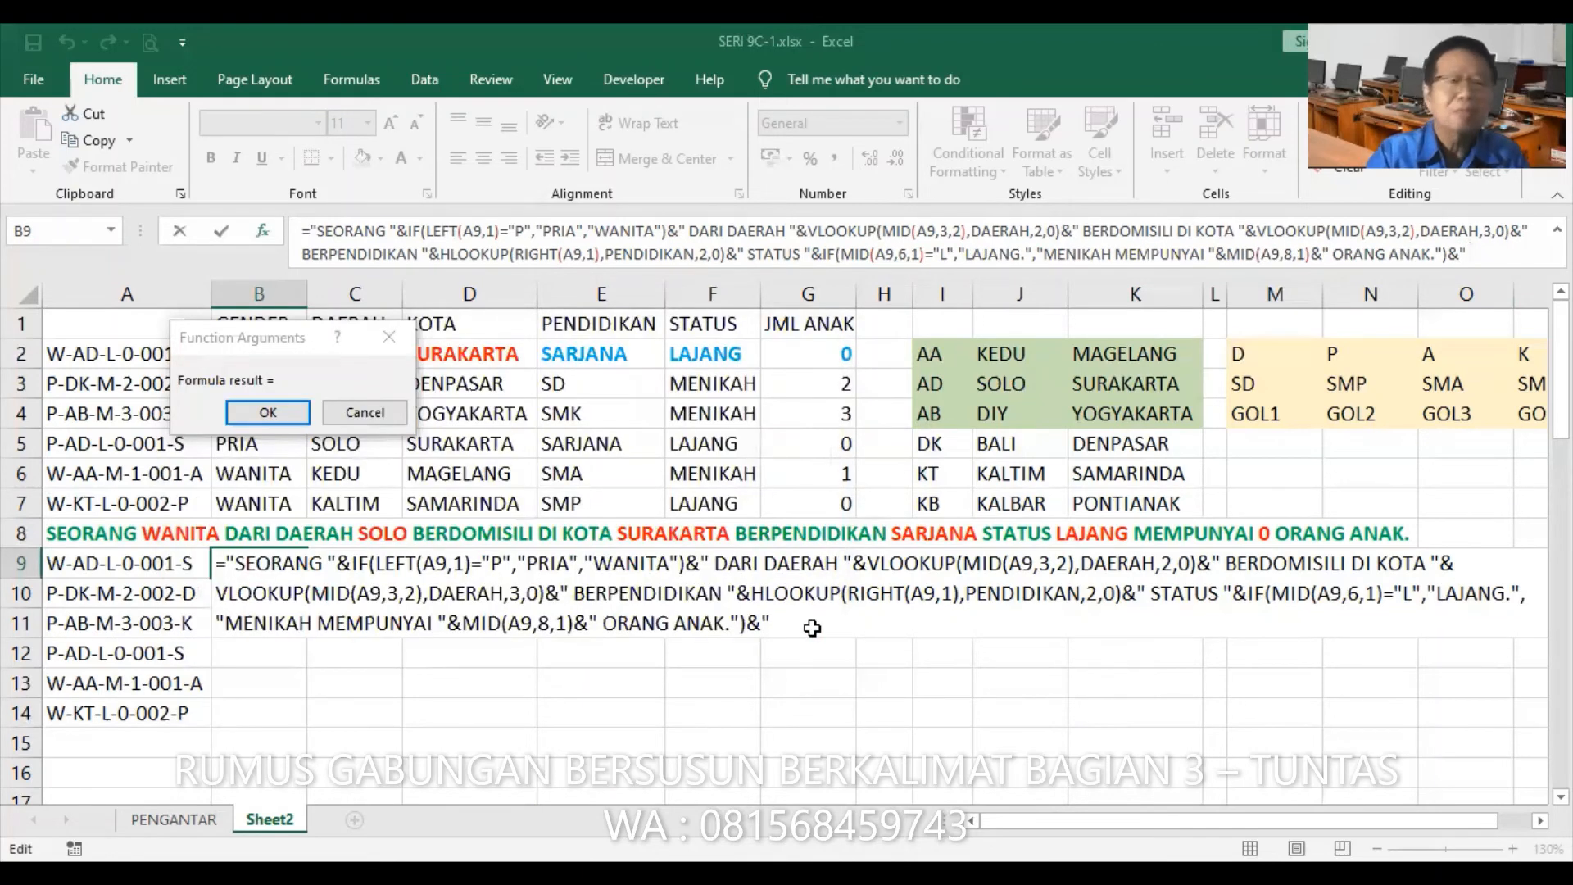
text( ")
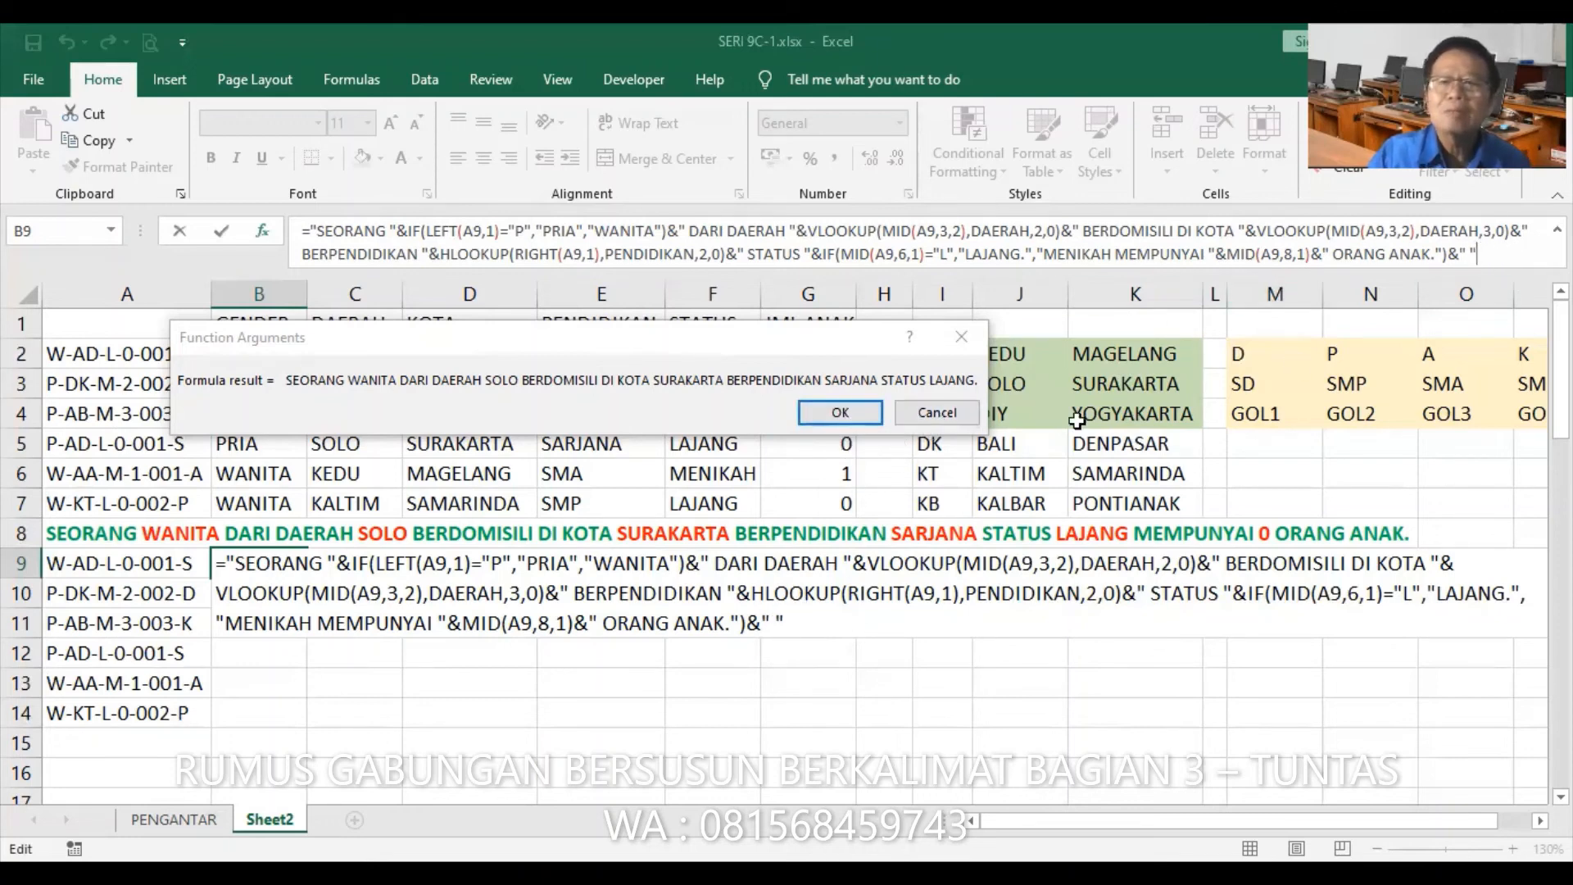
key(BackSpace)
key(BackSpace)
key(BackSpace)
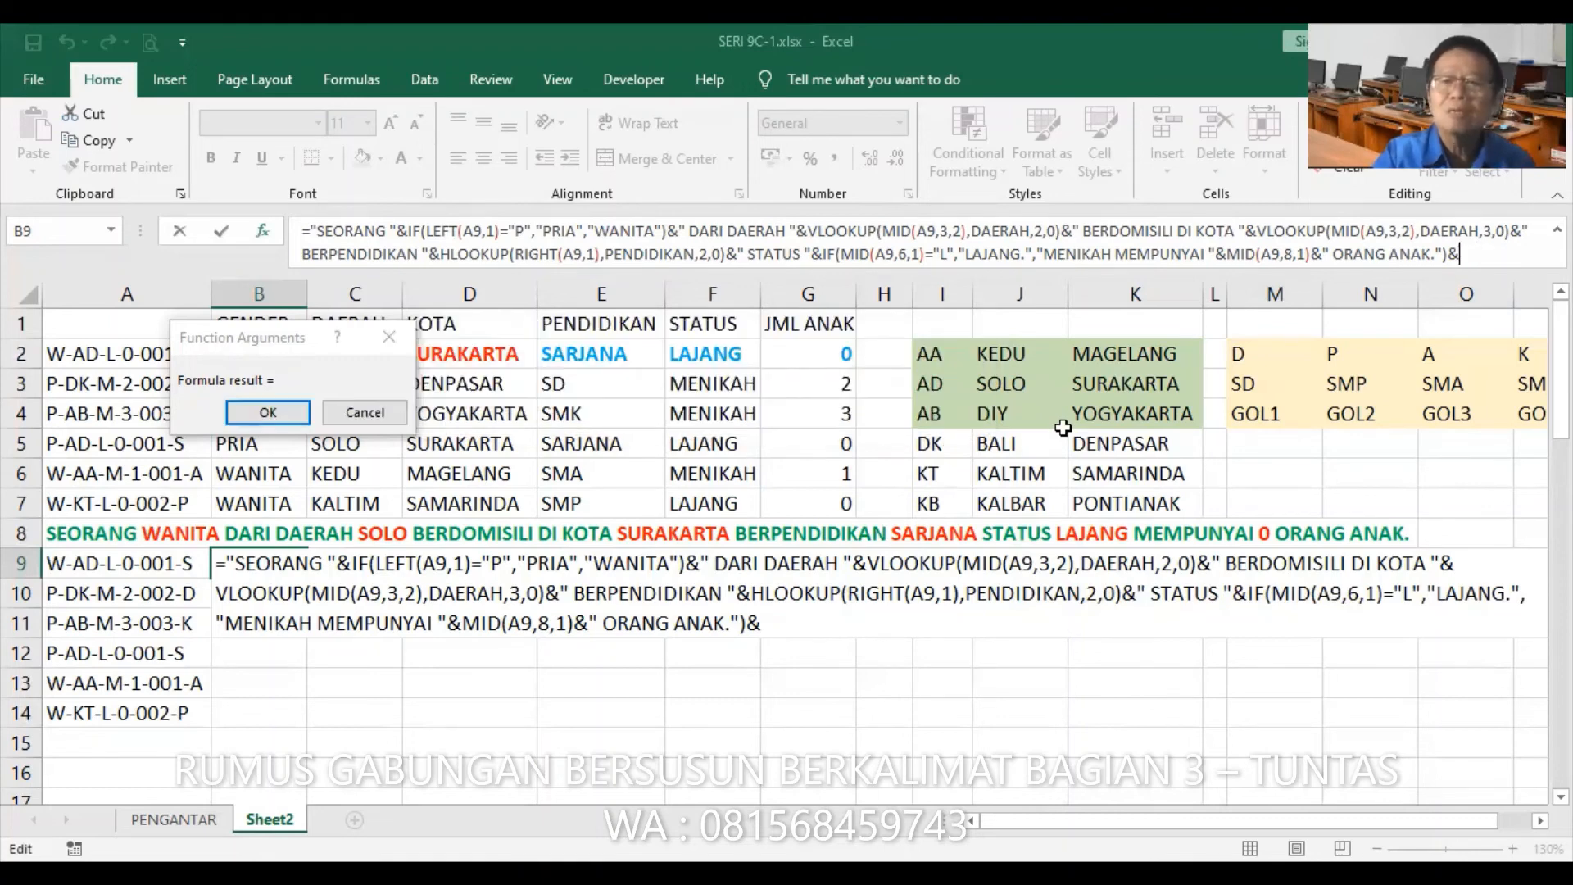
key(BackSpace)
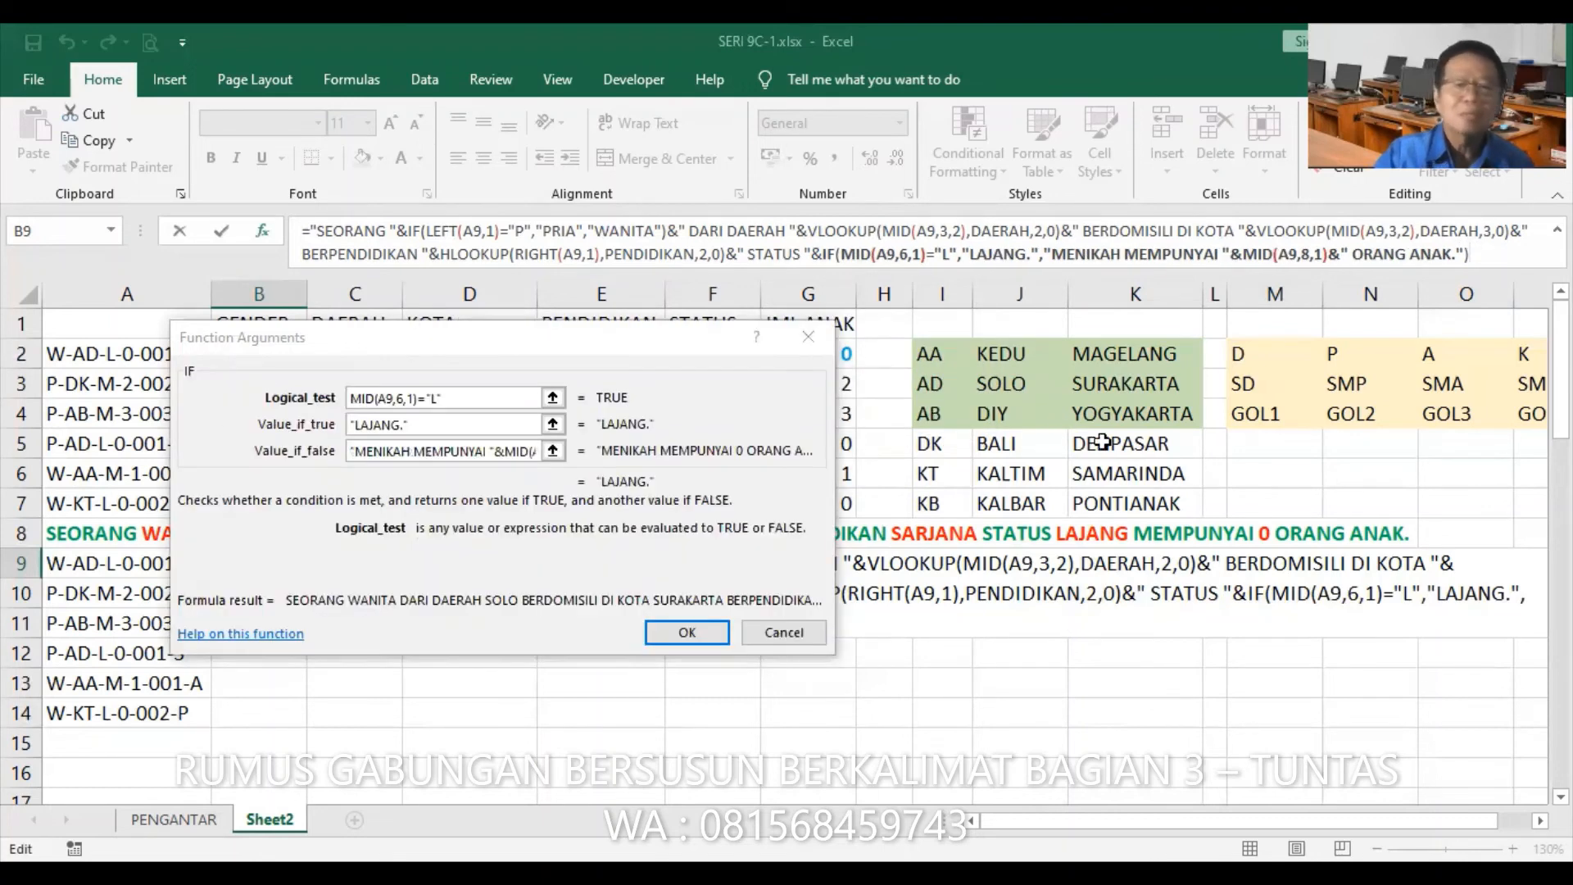
- Confirm the completed sentence formula in B9 and fill it down through B14
click(687, 631)
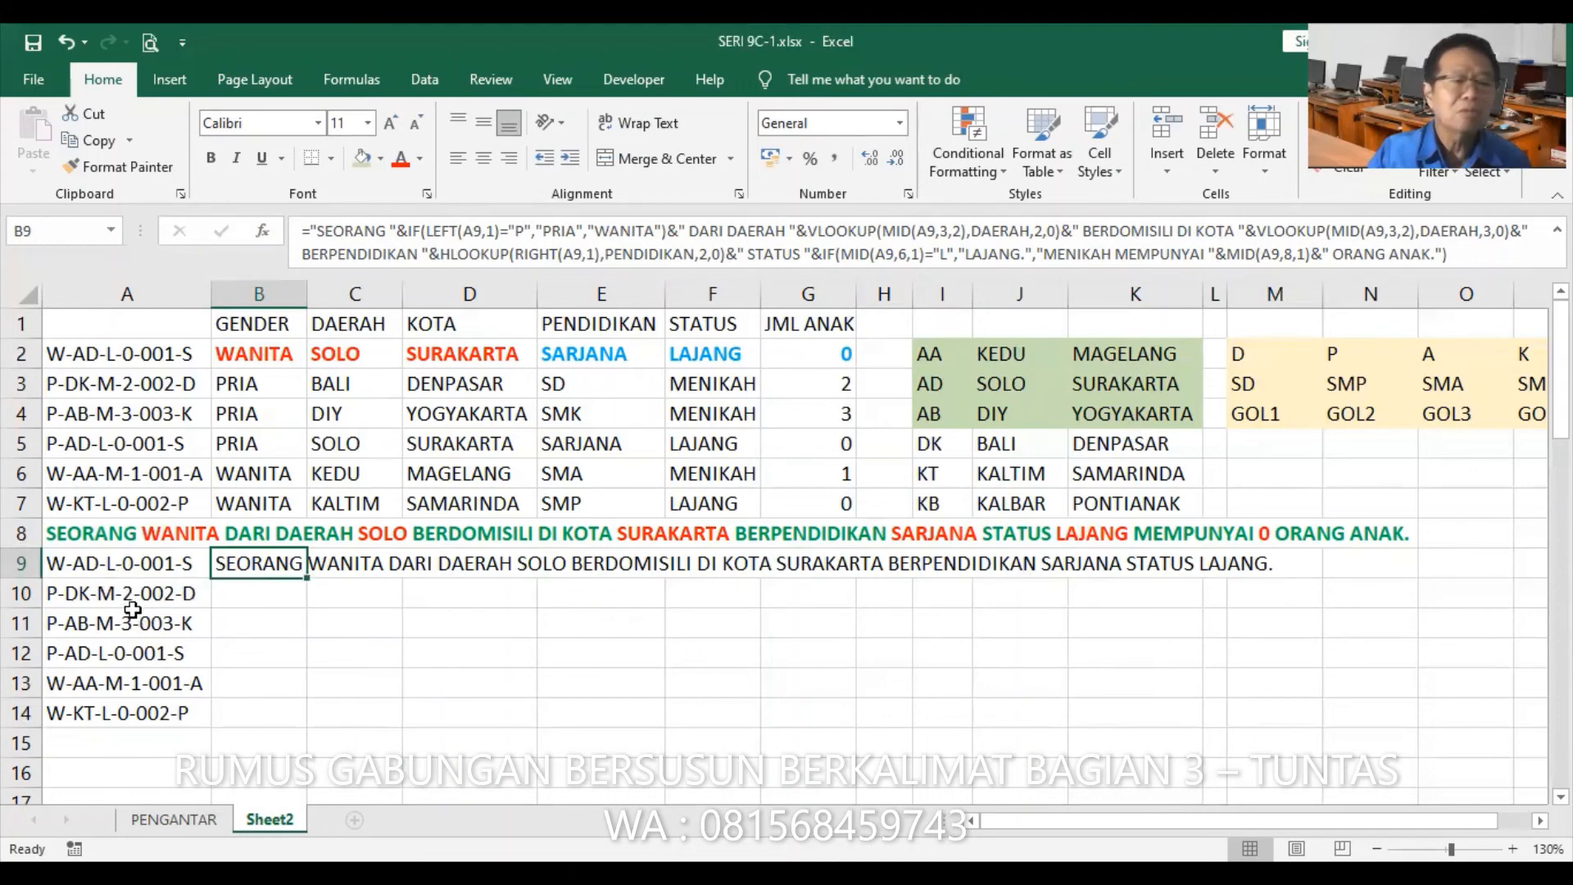
double_click(306, 577)
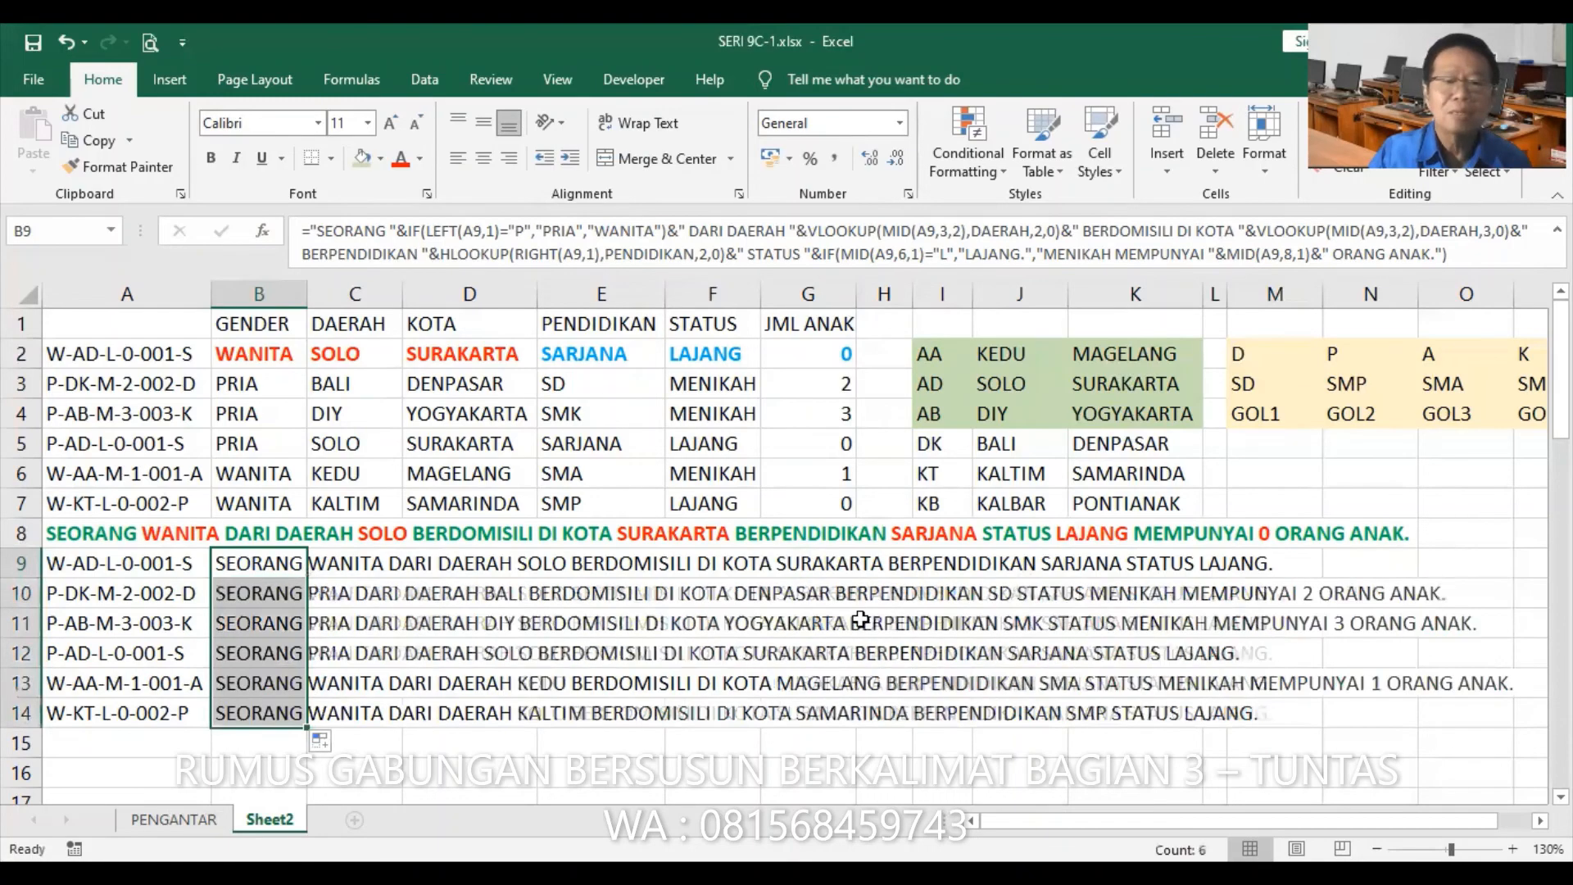
- Shade the married employee's sentence in B10:O10 with a medium green fill
click(269, 603)
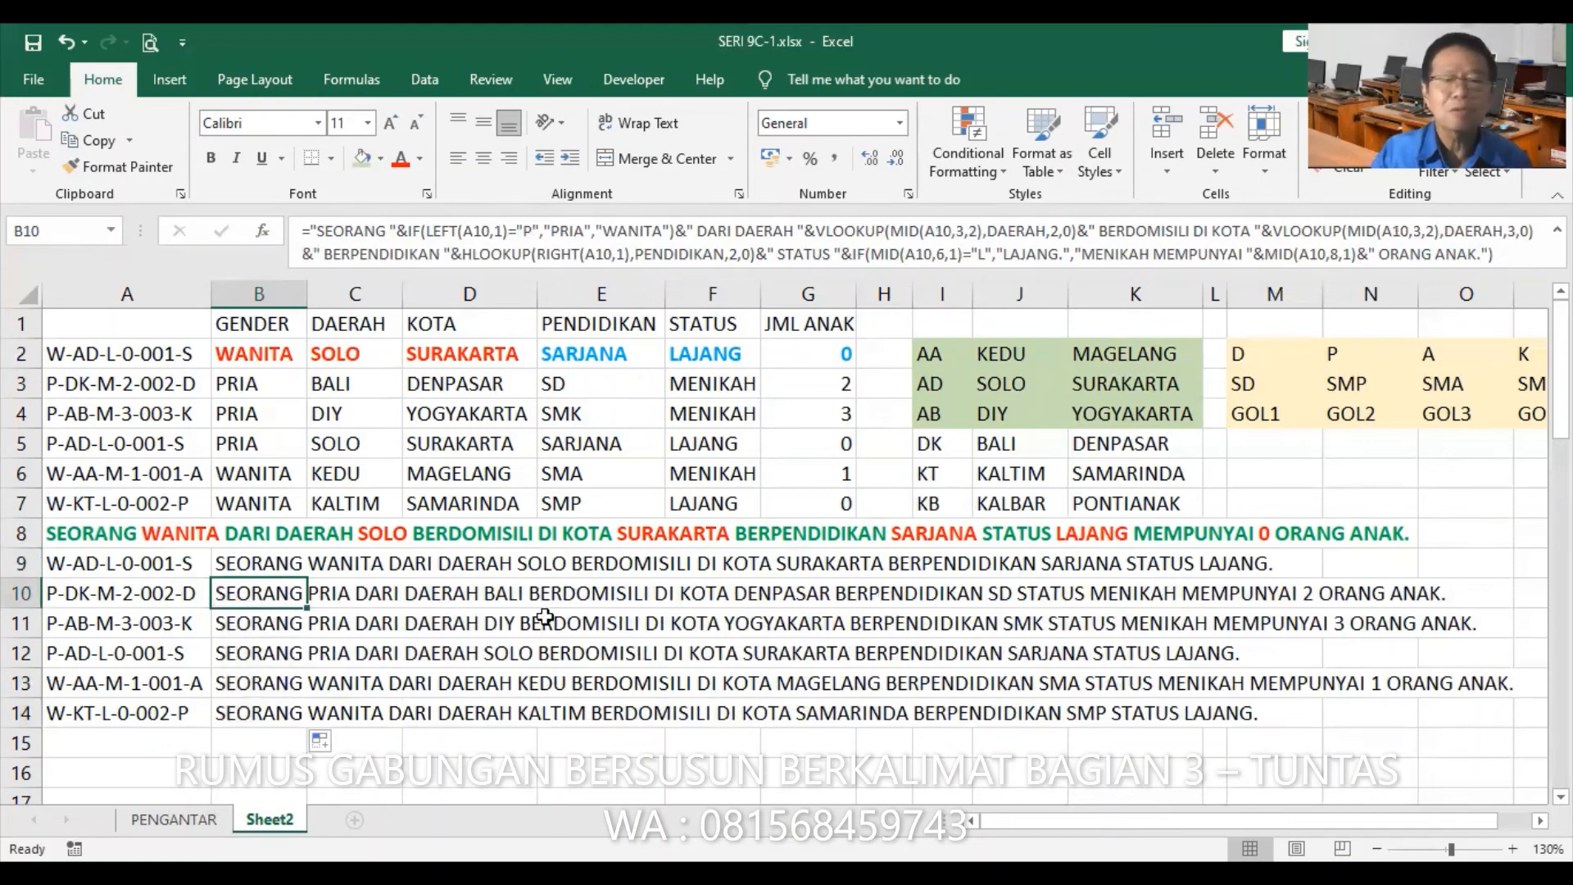
shift+click(1445, 595)
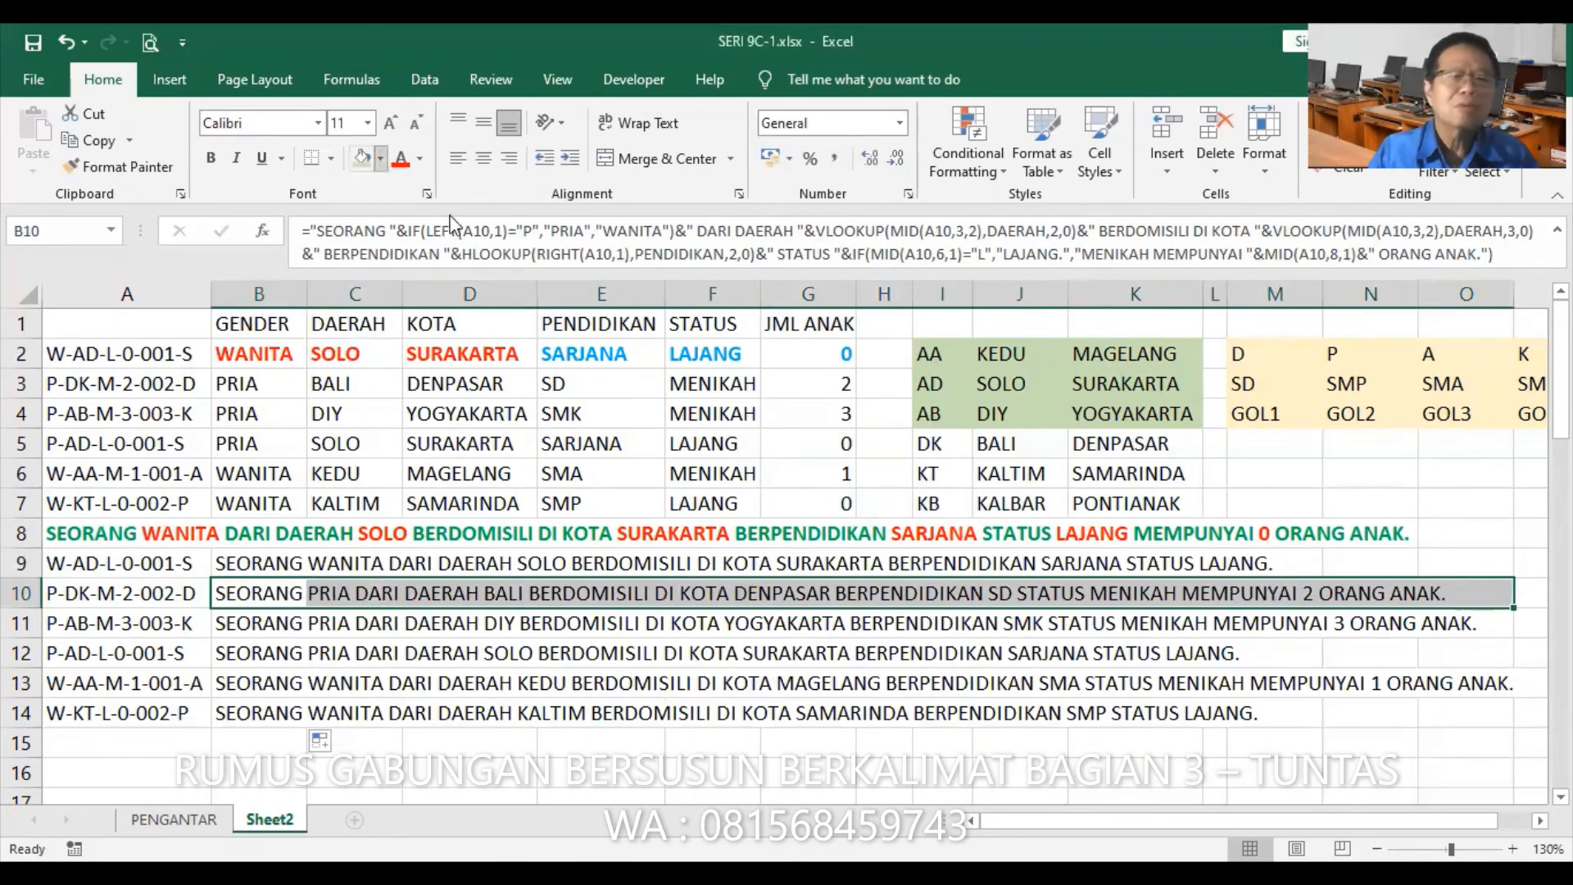
click(380, 158)
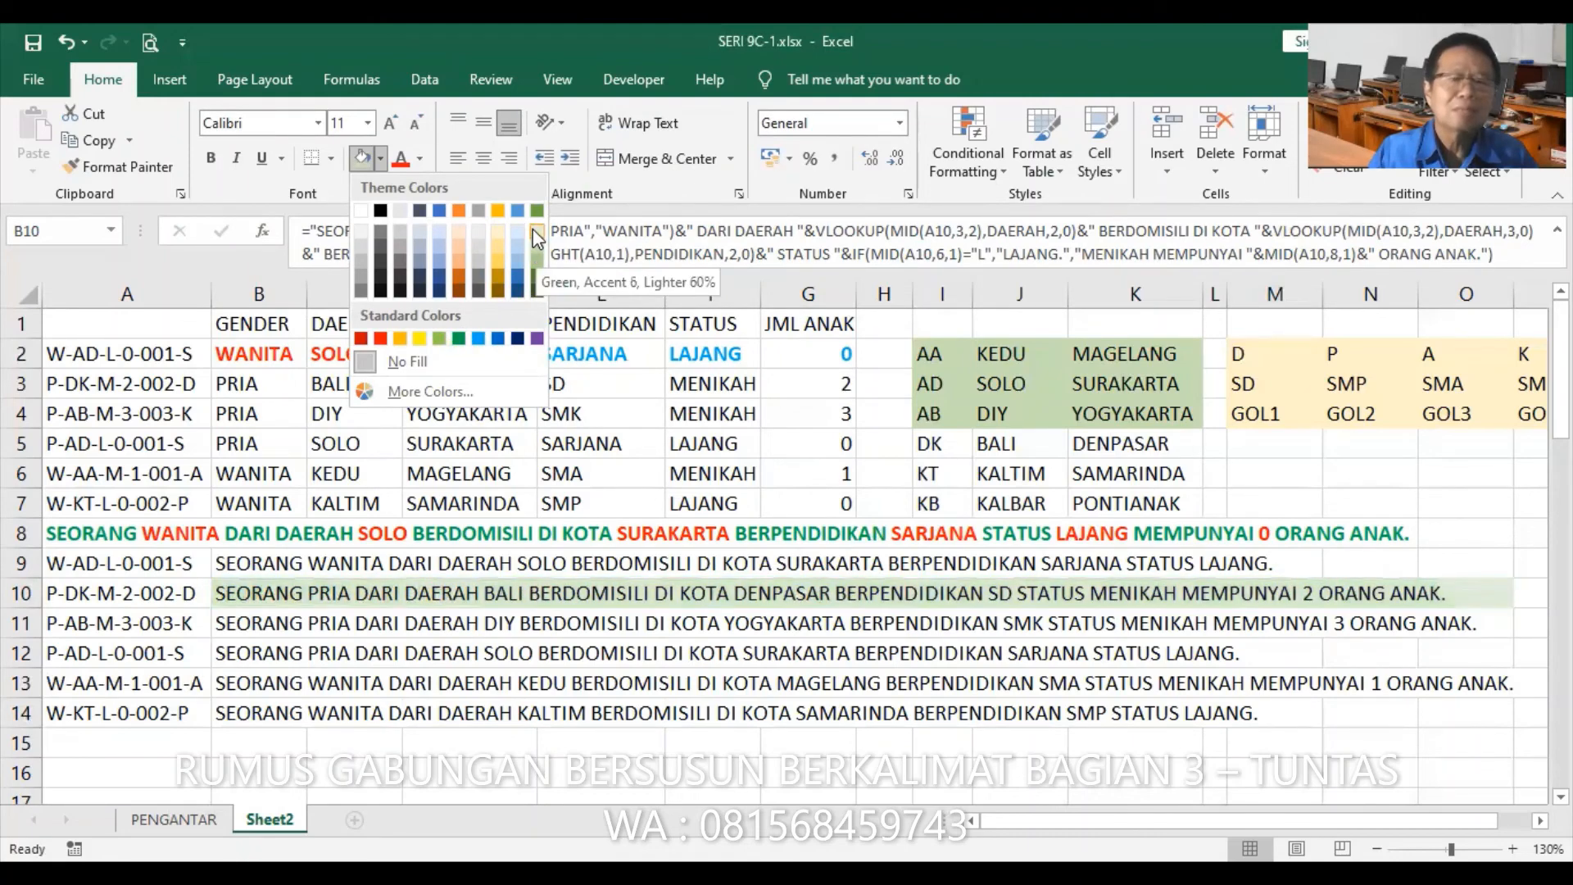
click(538, 260)
click(655, 696)
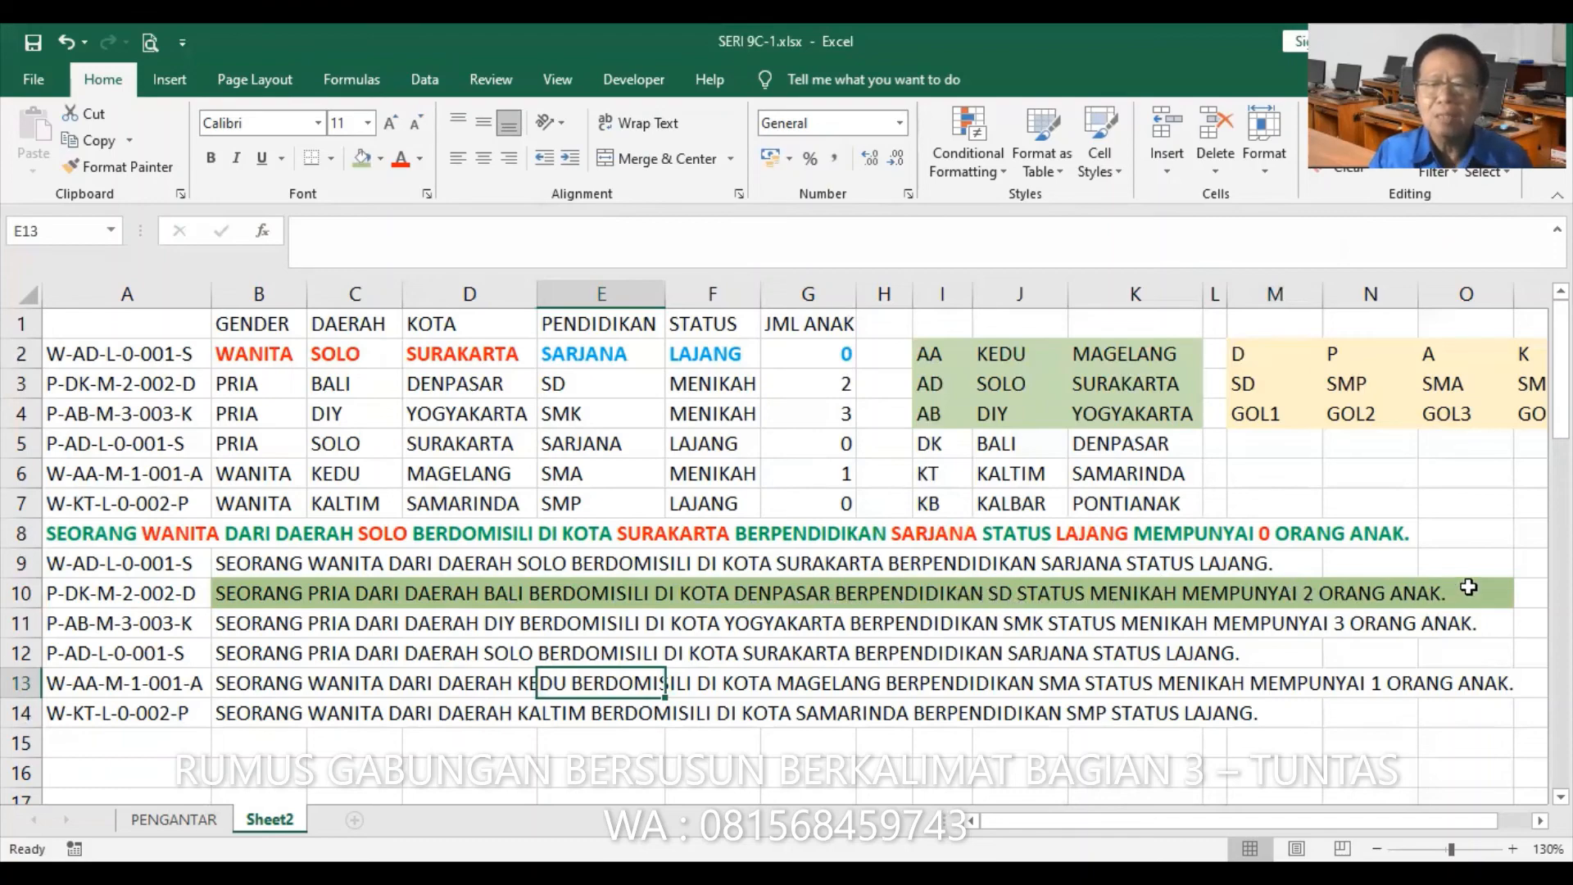
- Shade the single employee's sentence in B9:M9 with a light blue fill
click(259, 566)
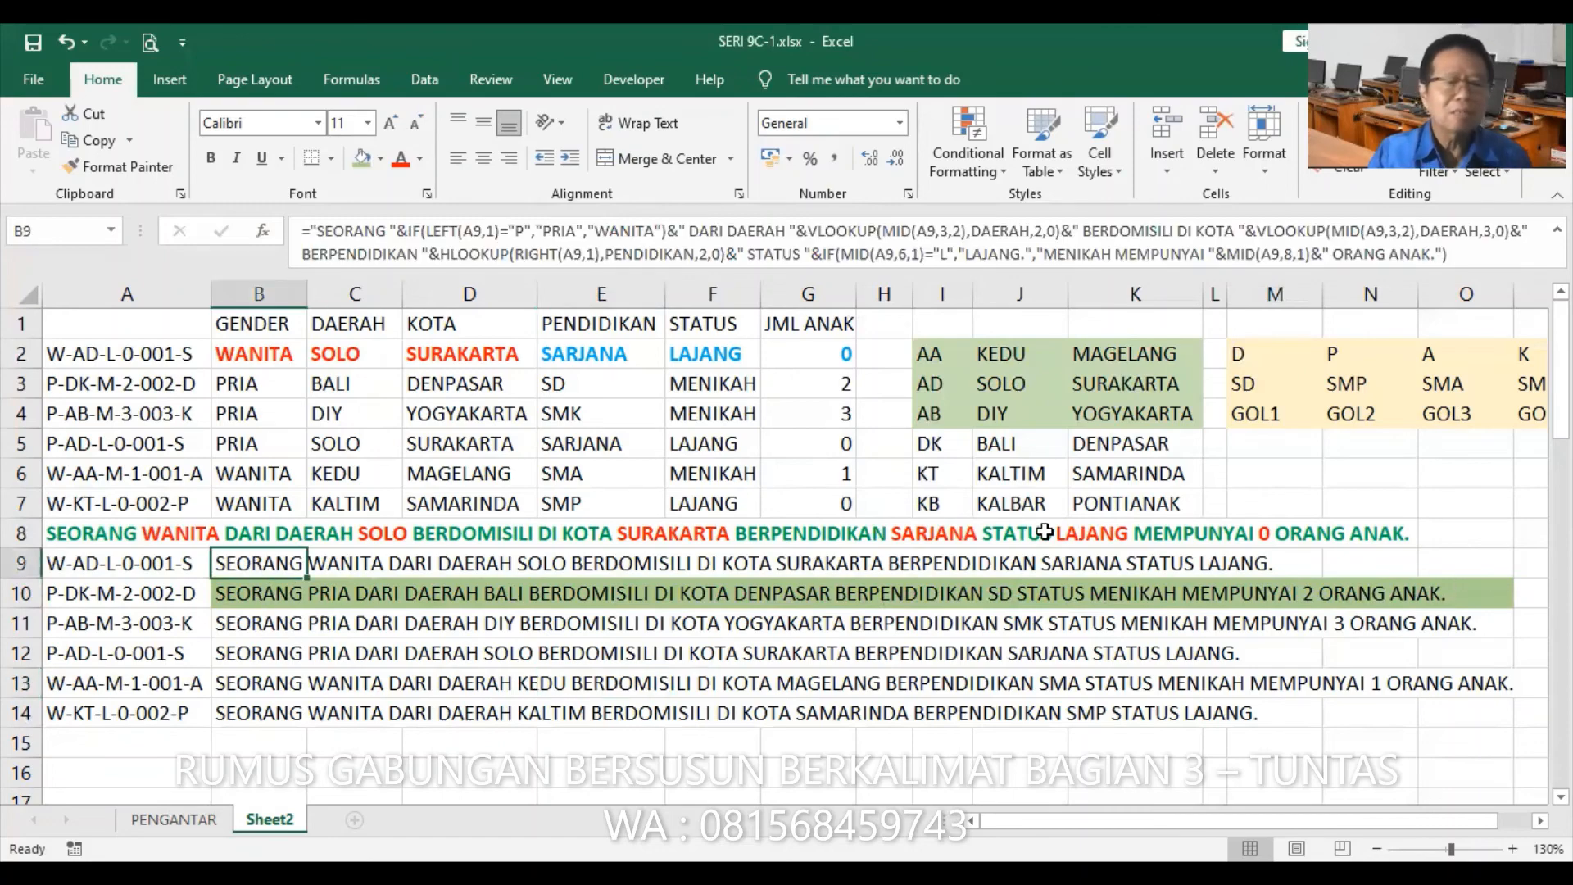
shift+click(1296, 572)
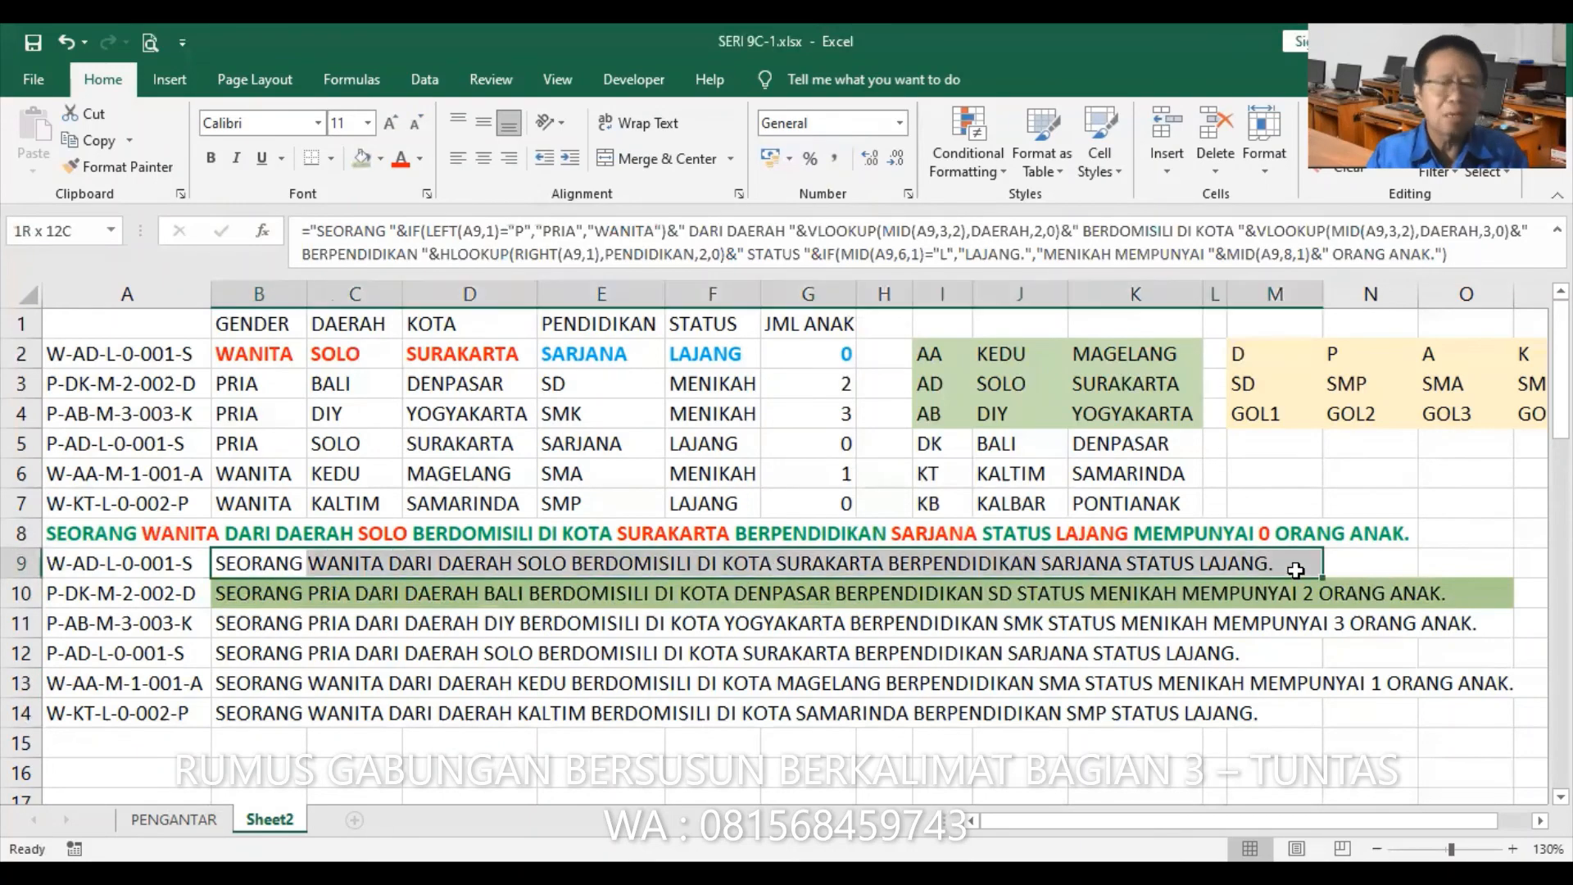
click(380, 158)
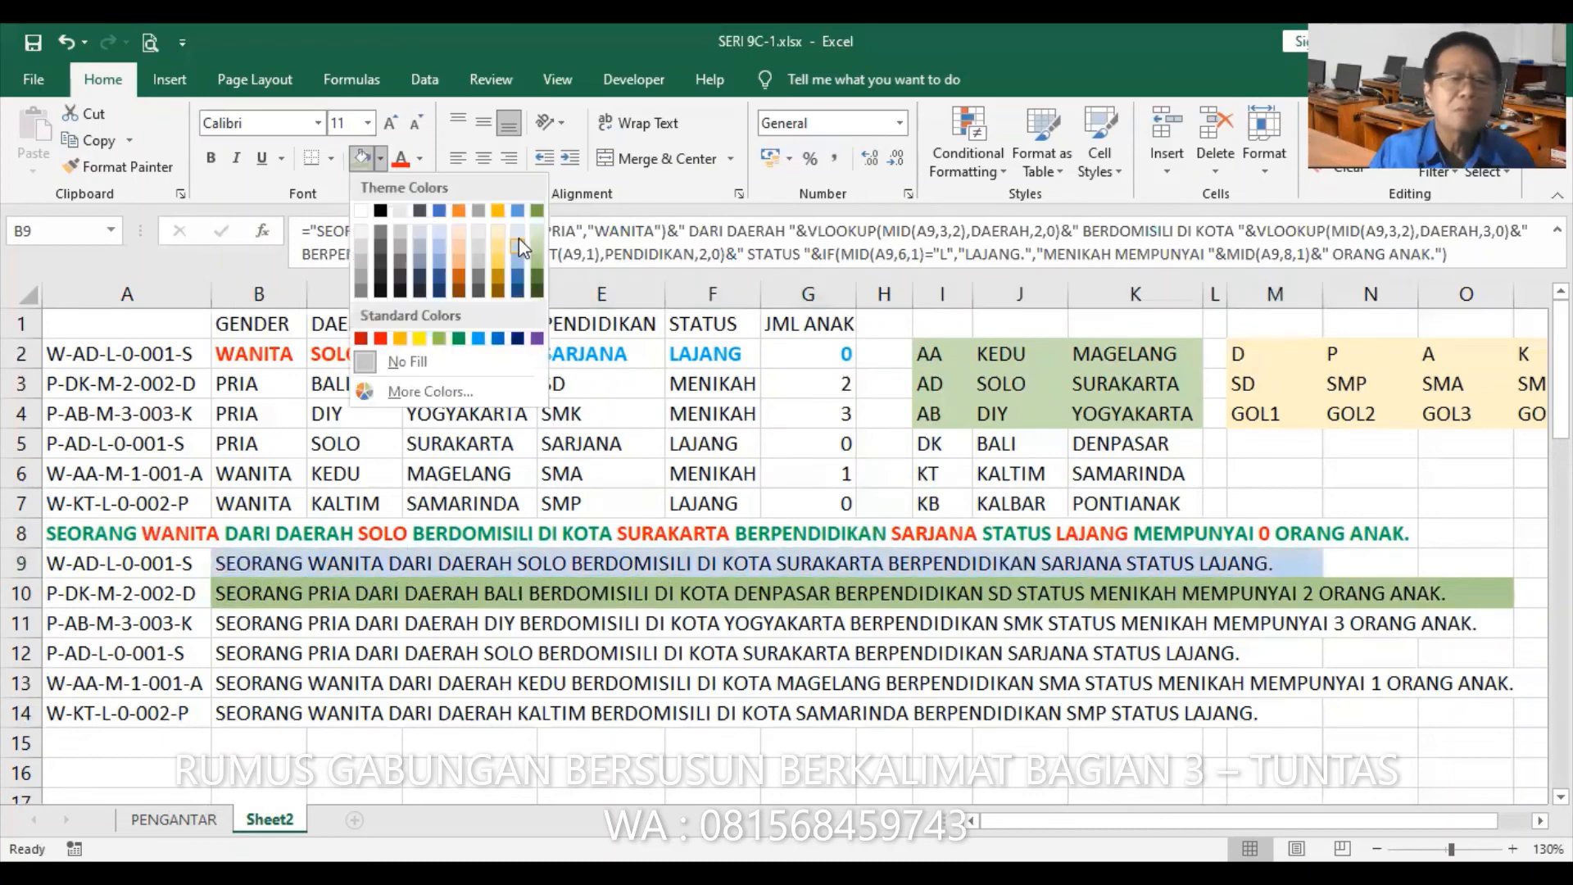
click(519, 238)
click(578, 665)
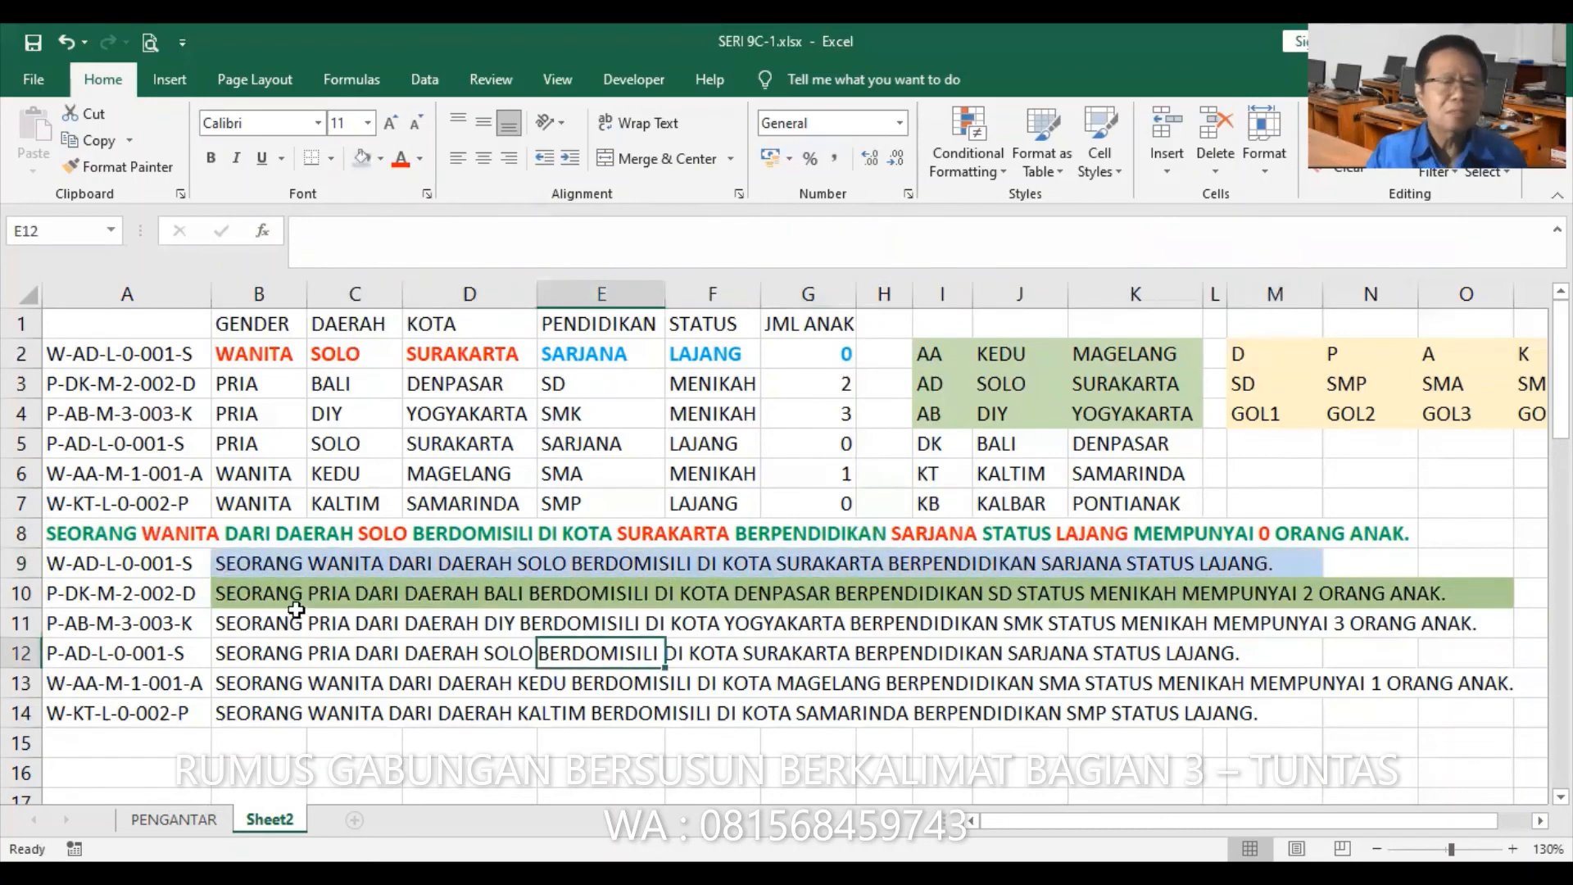